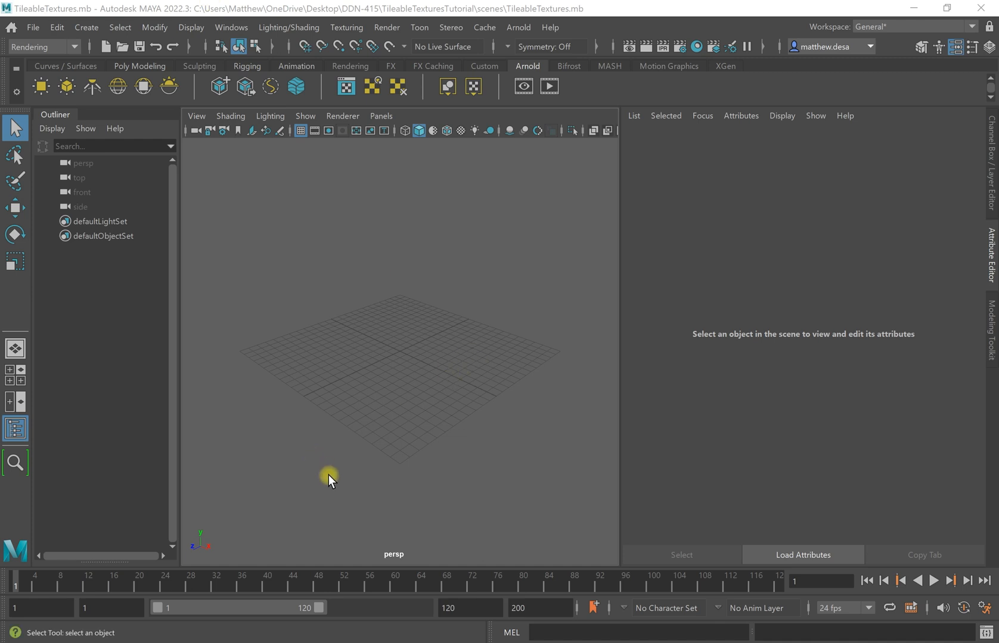
Create a polygon plane and scale it up uniformly to about 31.6 across.
shift+right_drag(421, 362, 349, 335)
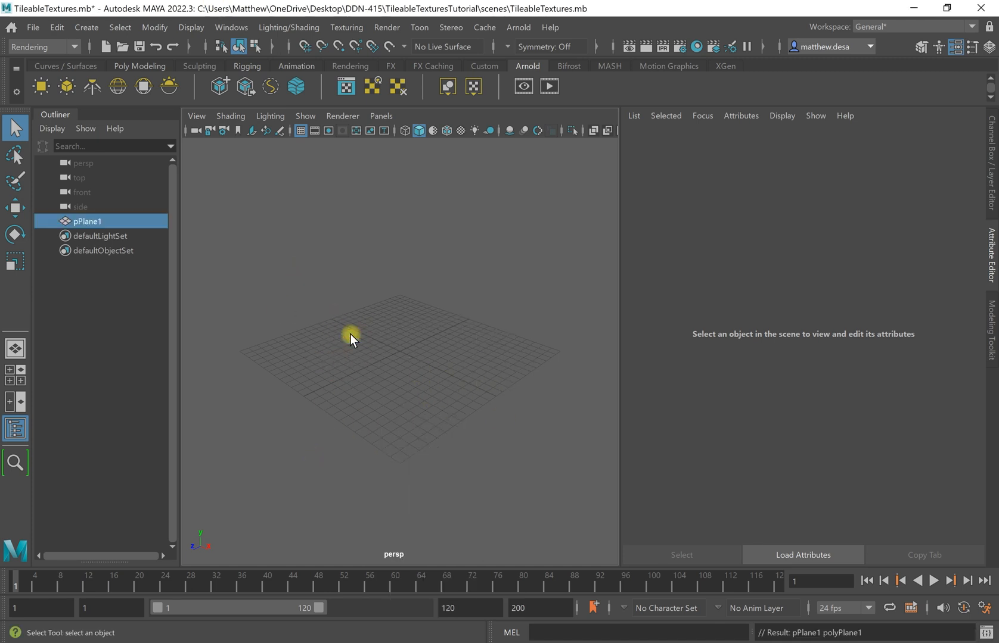
key(r)
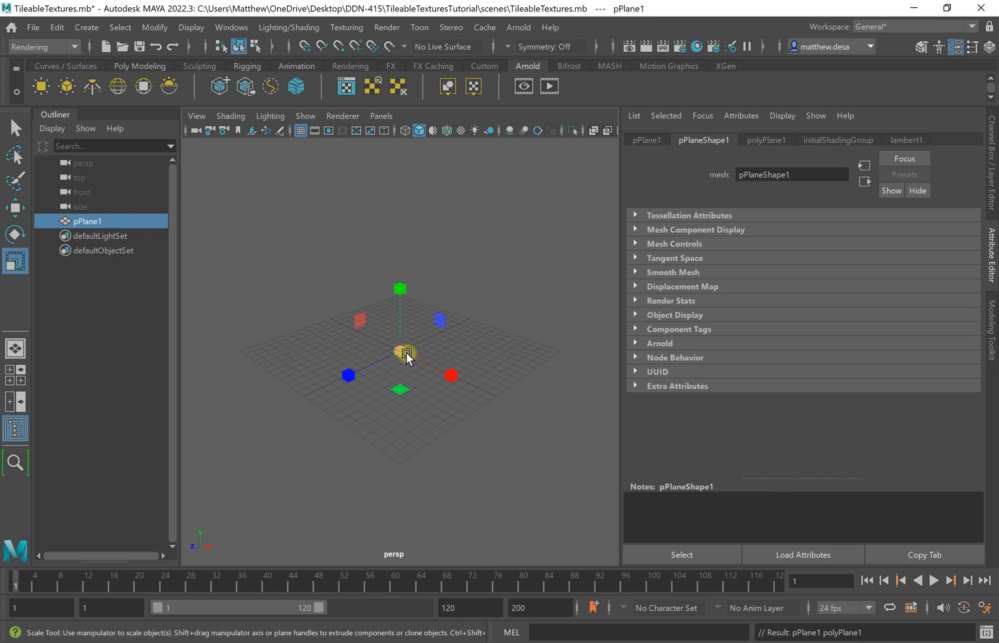
drag(401, 352, 609, 455)
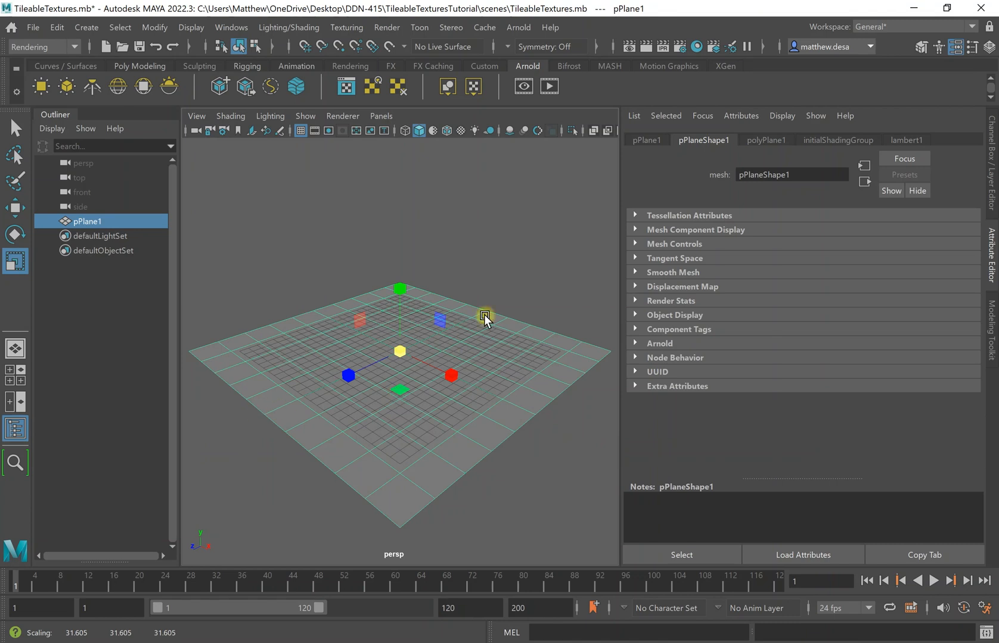
Hide the floor grid and tumble the view to look across the plane, then reselect it.
click(299, 131)
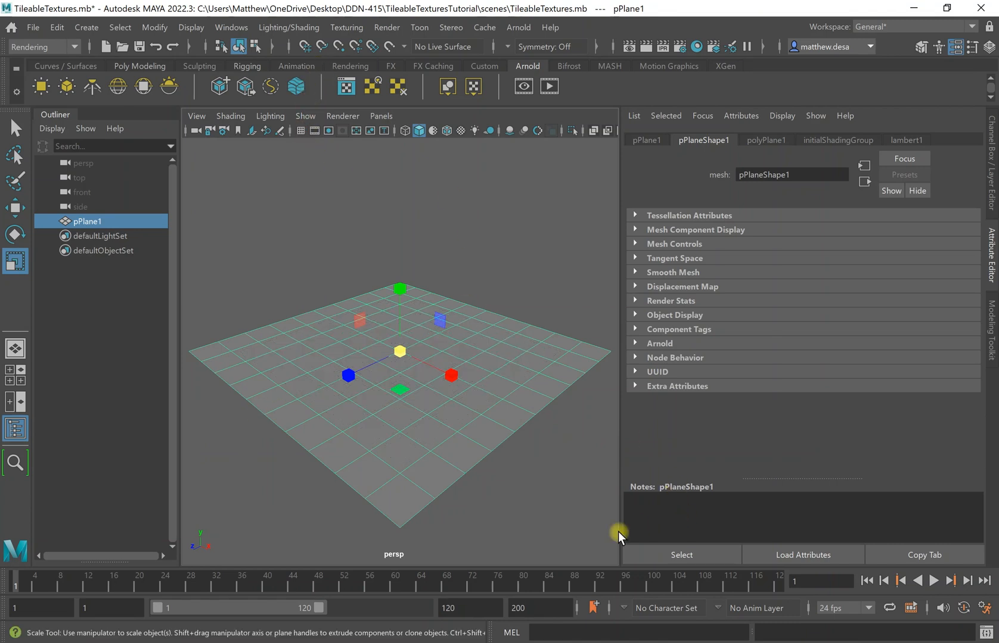
click(541, 504)
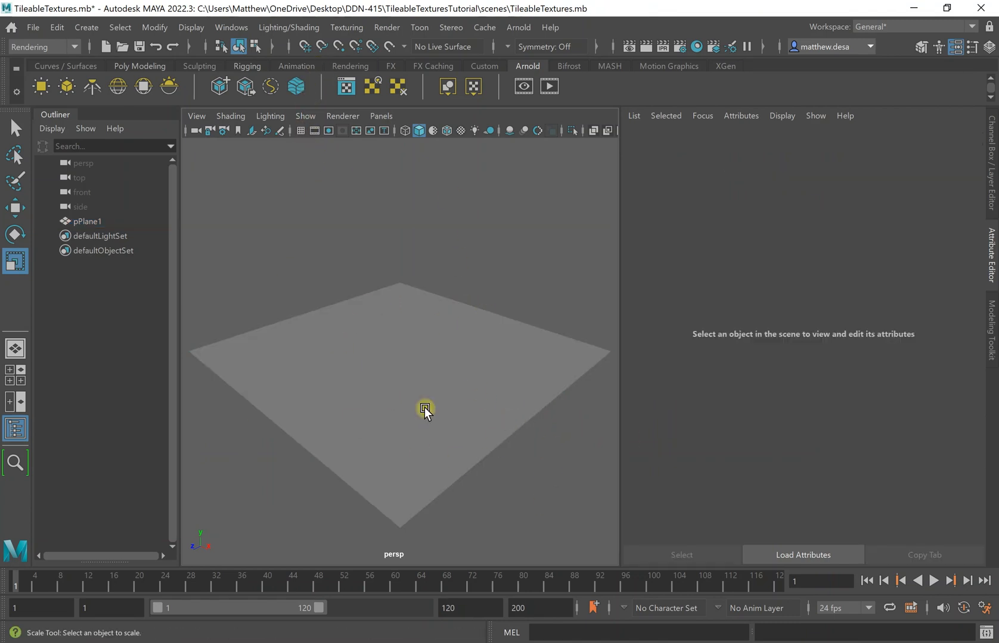
mouse_move(600, 479)
alt+mouse_down()
mouse_move(566, 499)
mouse_move(584, 479)
alt+mouse_up()
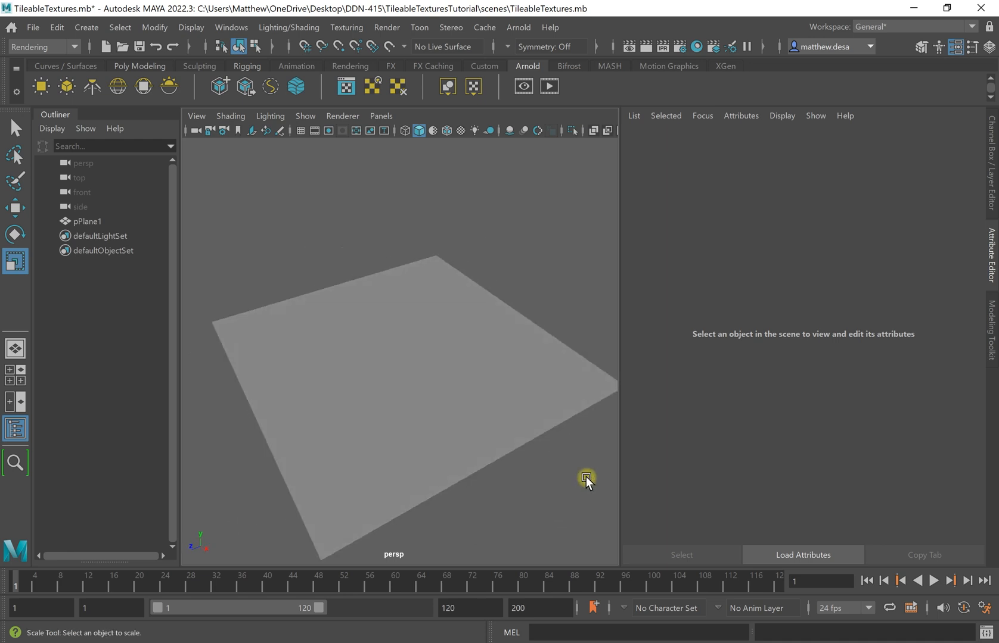
mouse_move(531, 510)
alt+mouse_down()
mouse_move(558, 497)
mouse_move(530, 511)
mouse_move(530, 499)
alt+mouse_up()
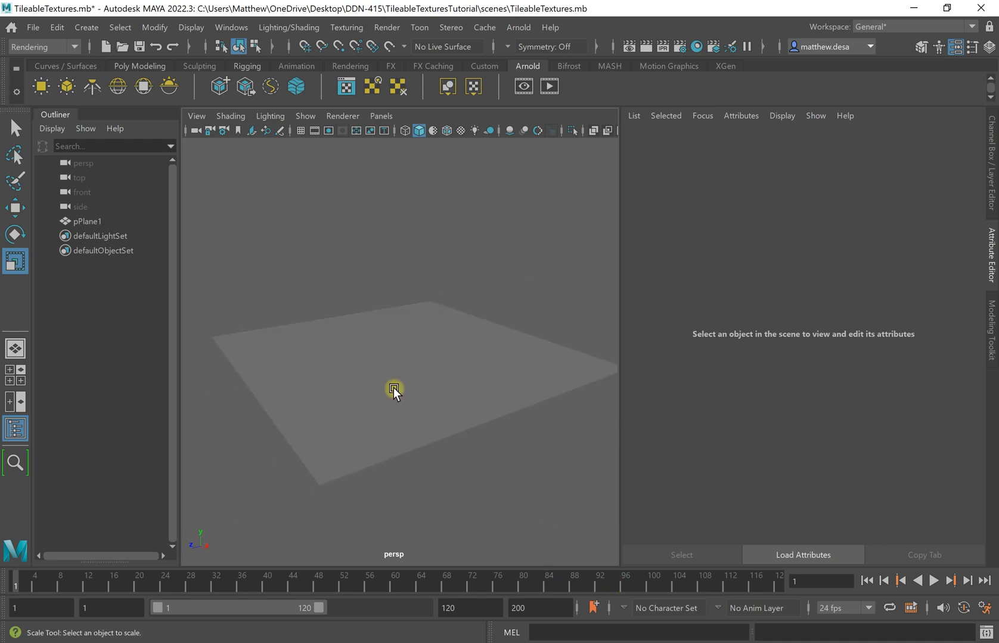
click(400, 382)
Assign a new Arnold aiStandardSurface to pPlane1 and rename the material Floor.
right_click(466, 361)
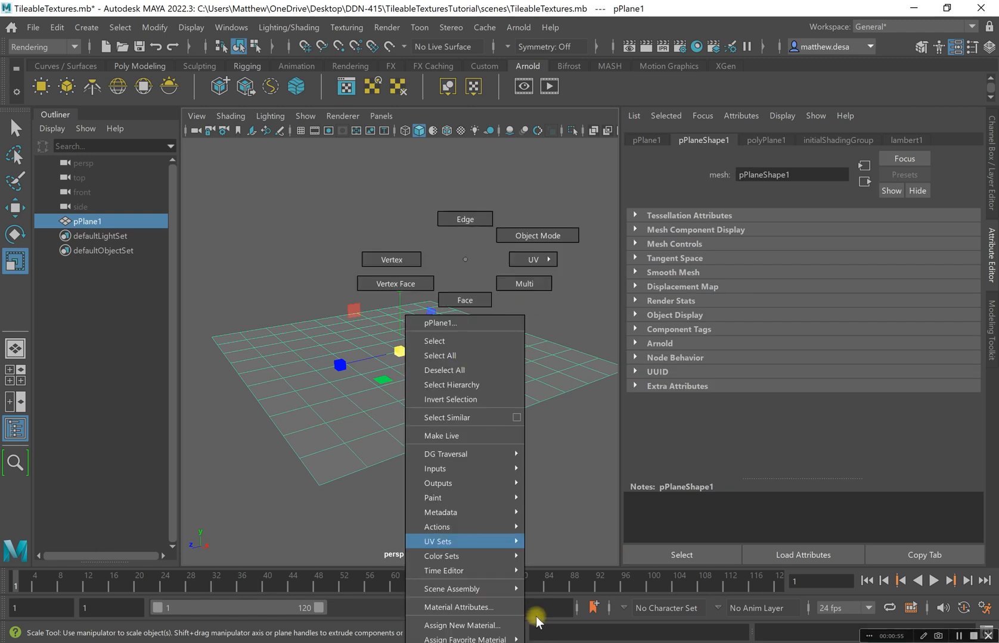
click(463, 626)
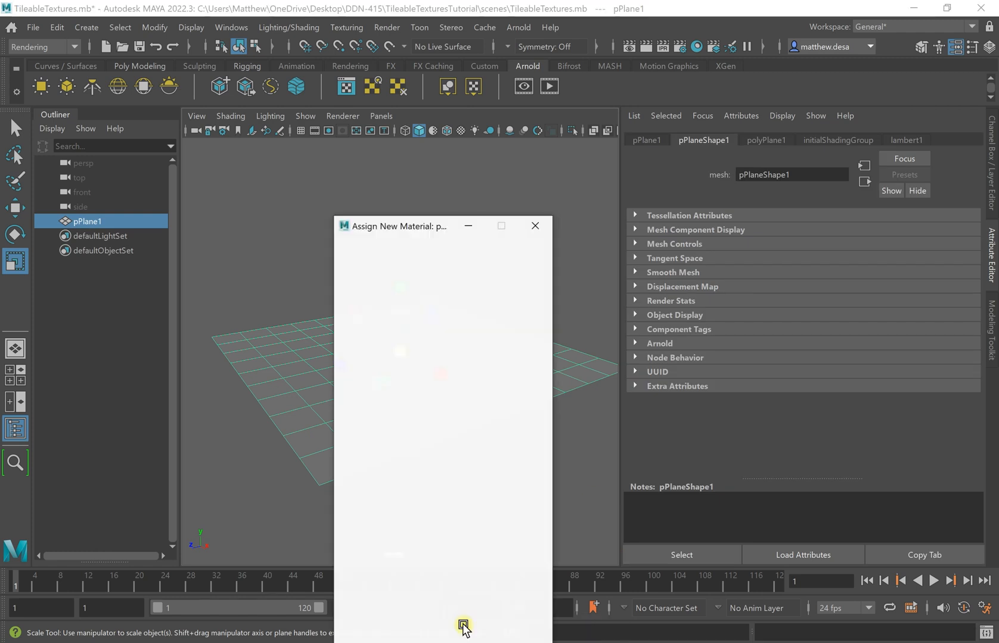
click(366, 348)
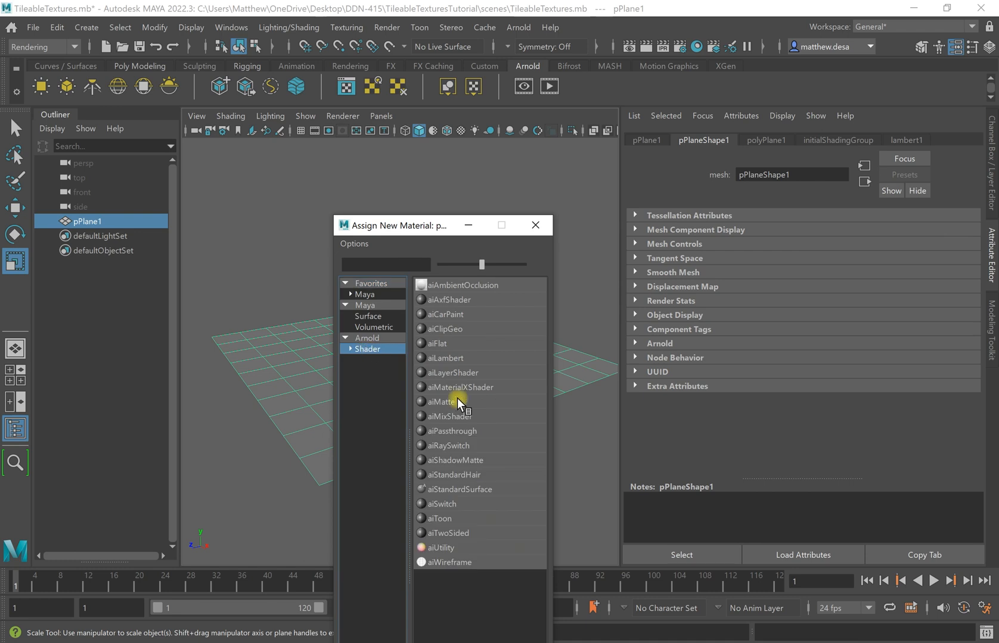
click(472, 491)
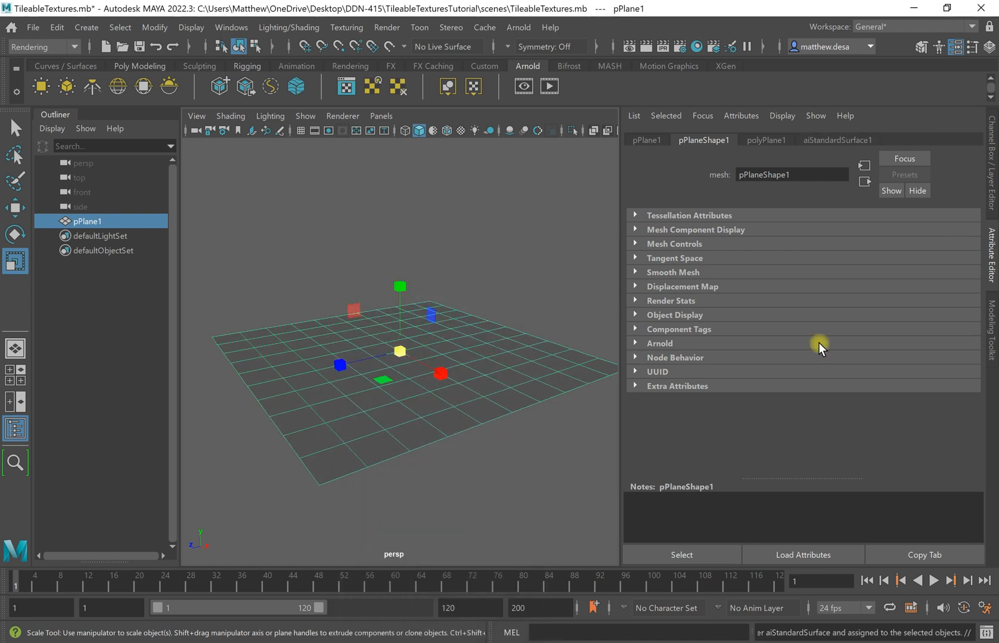
double_click(826, 172)
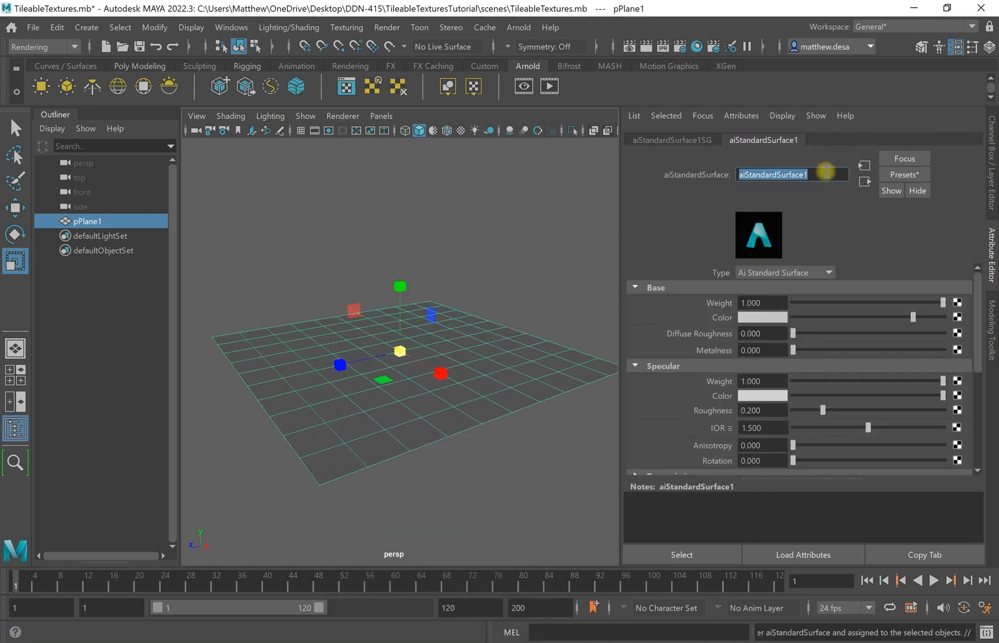
text(F)
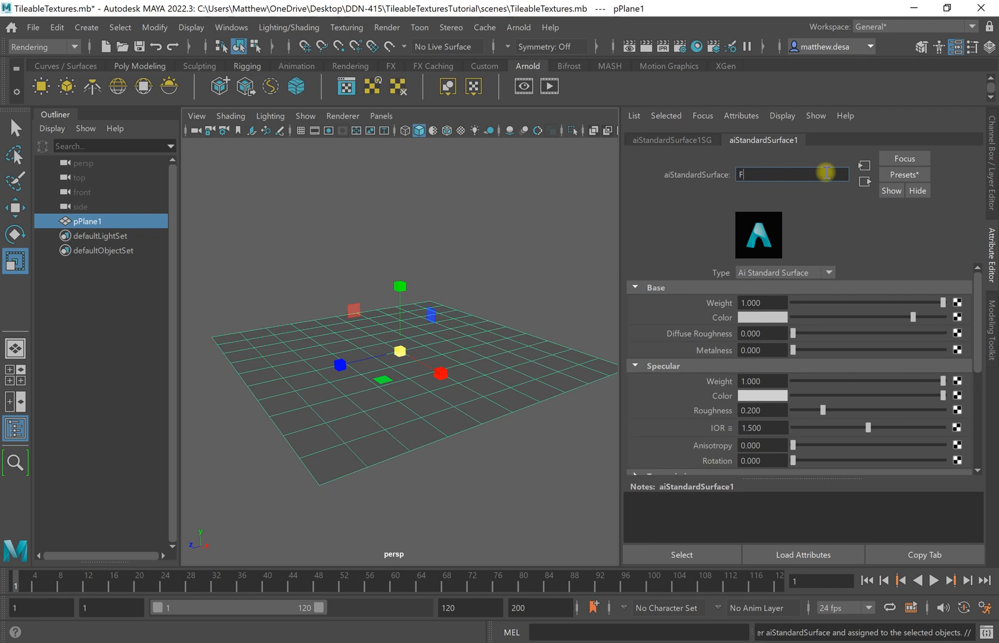
text(loor)
key(Return)
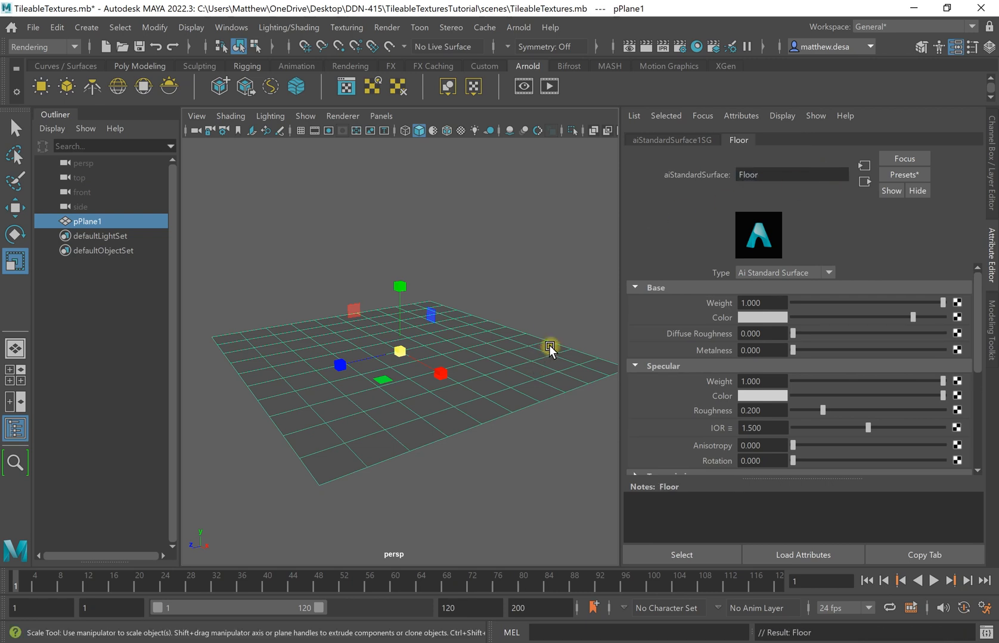
alt+drag(467, 396, 483, 412)
click(565, 487)
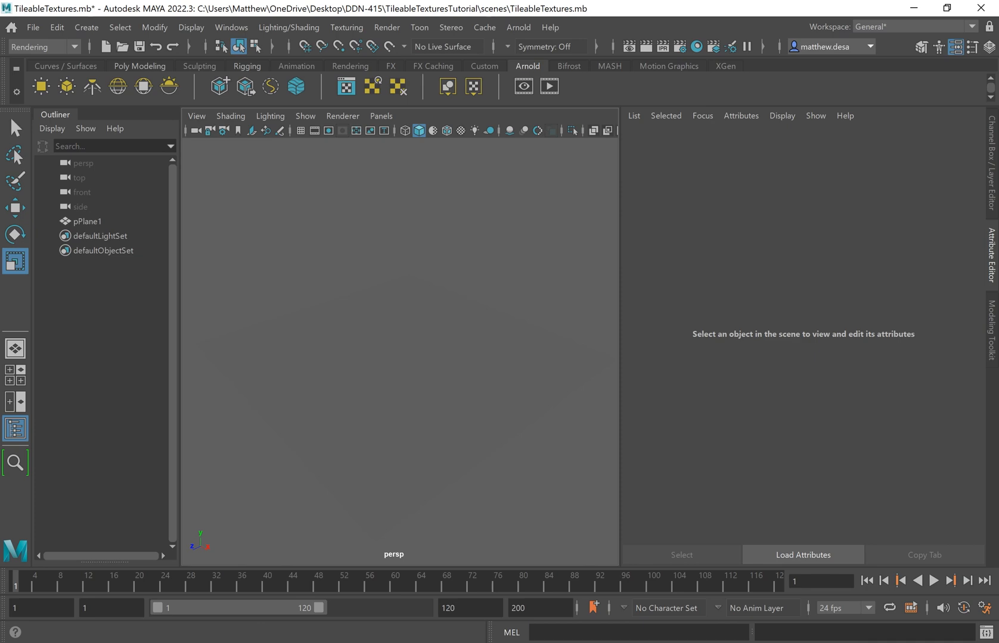
In Photoshop, open StoneFloorOrig from Desktop > DDN-415 > TileableTexturesTutorial > images.
click(230, 642)
key(space)
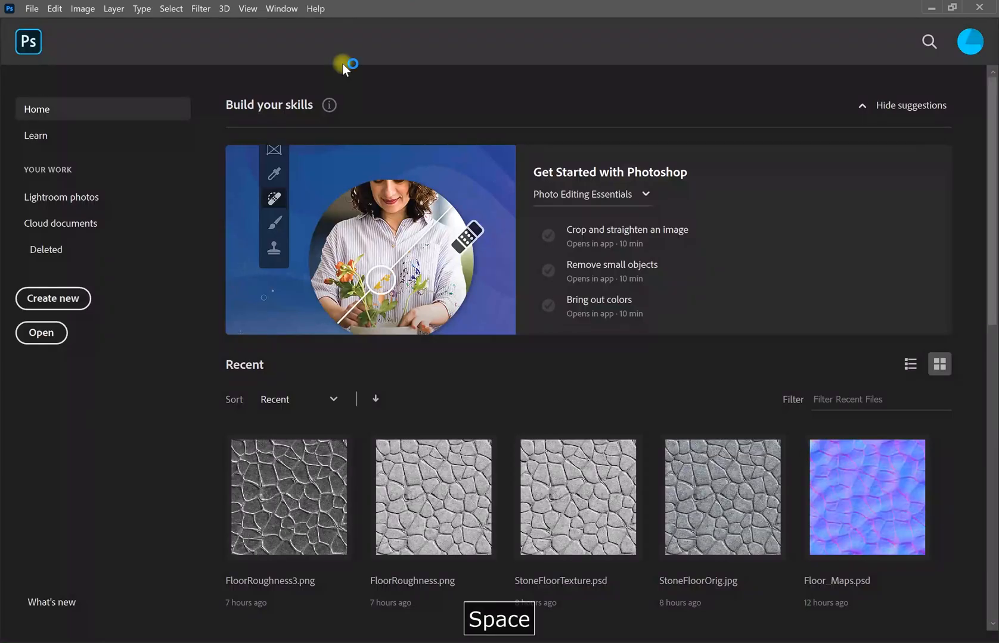
click(39, 333)
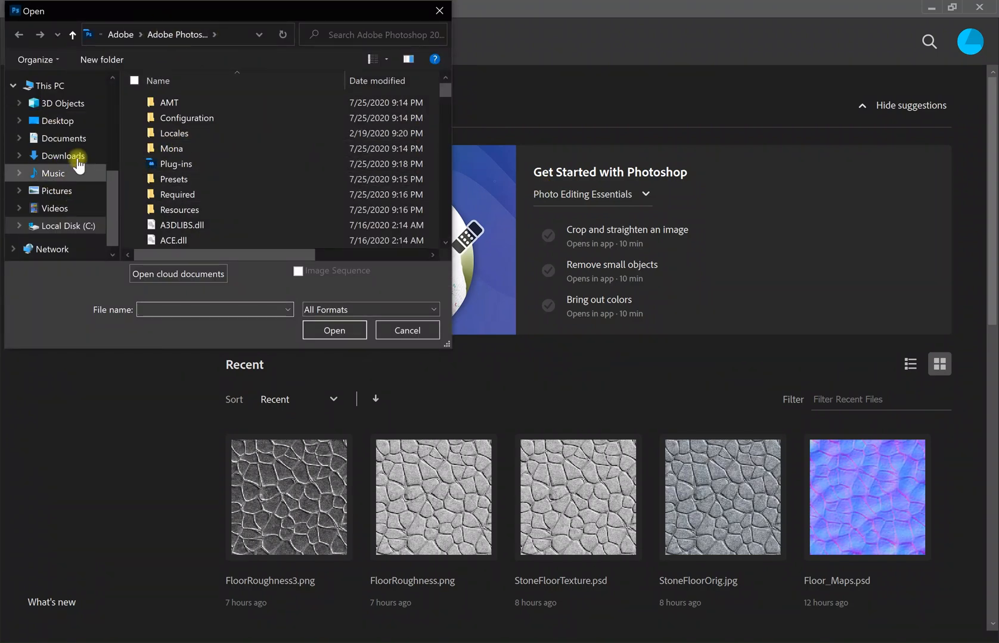
click(75, 121)
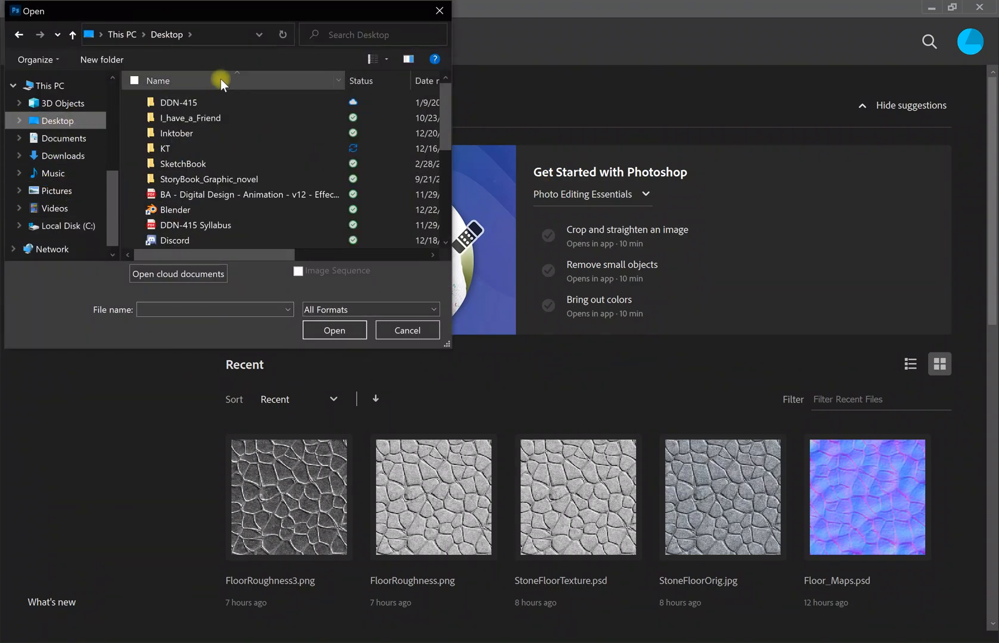
double_click(202, 110)
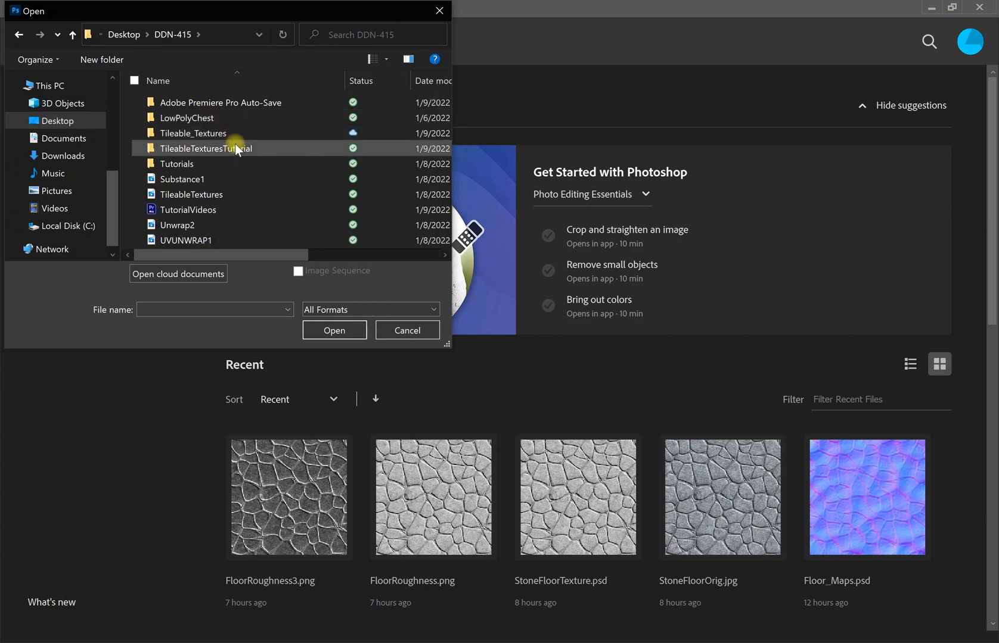
double_click(201, 149)
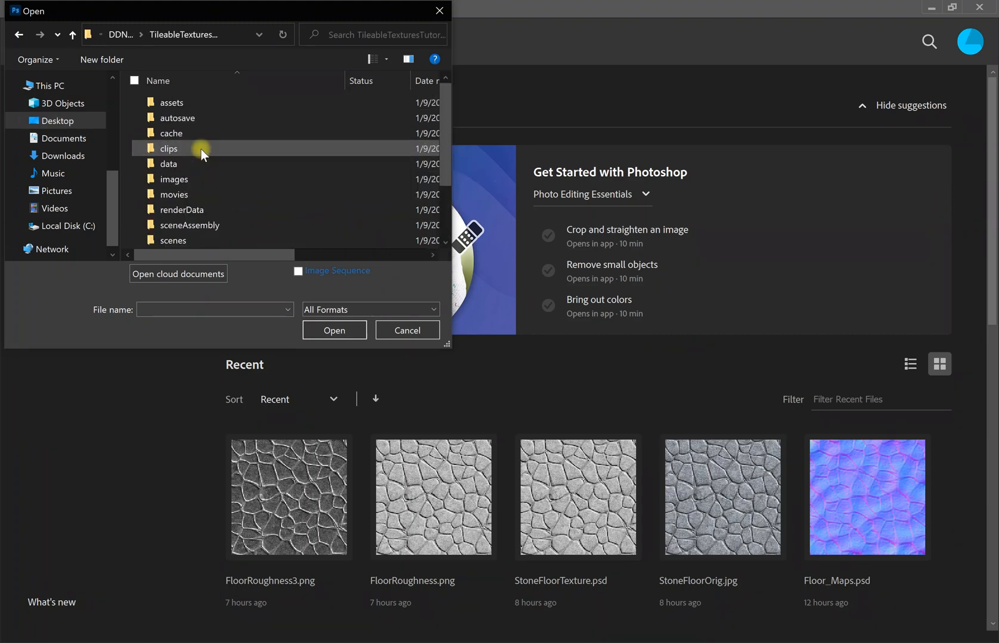
double_click(223, 181)
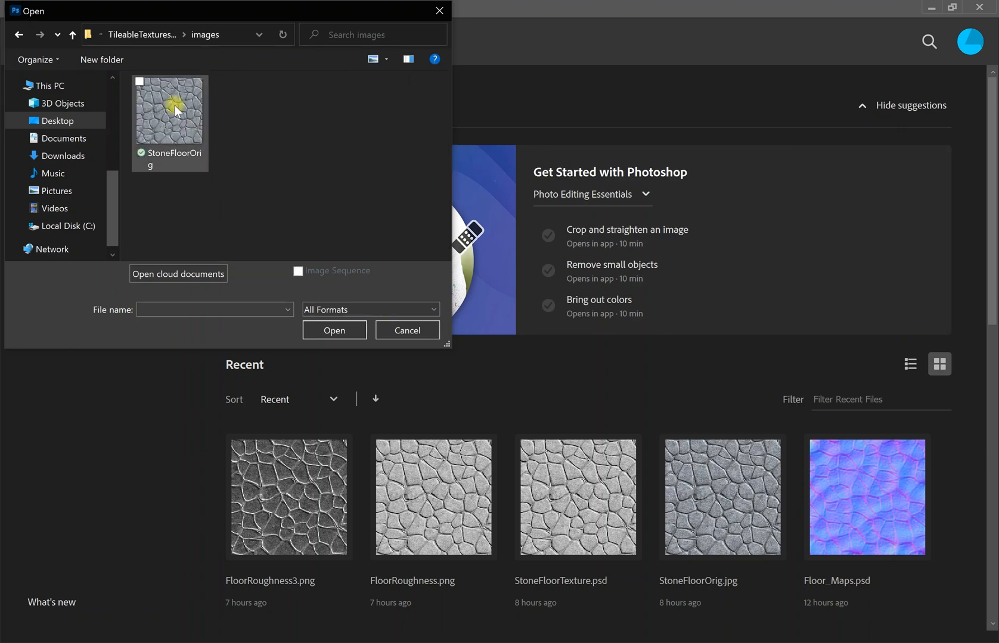
click(178, 94)
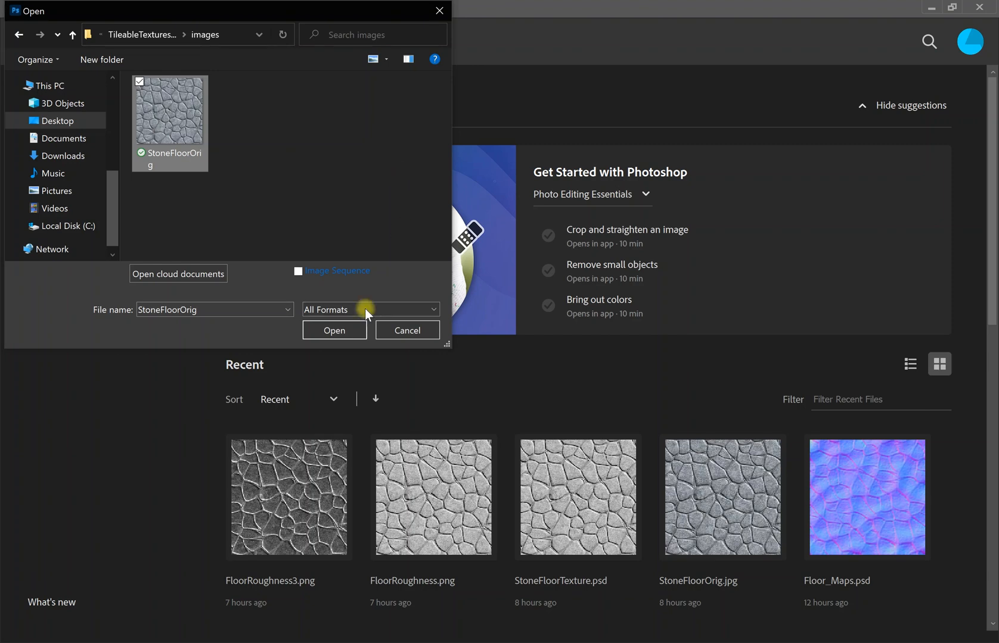
click(342, 331)
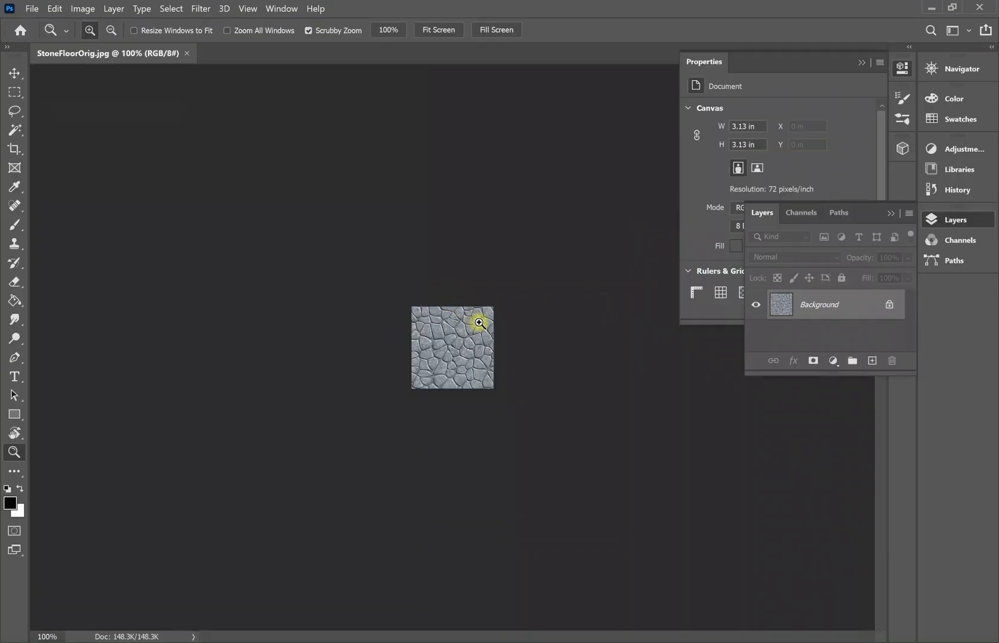
In Image Size, switch to pixels, unlink proportions and set the height to 265 px.
drag(479, 322, 519, 307)
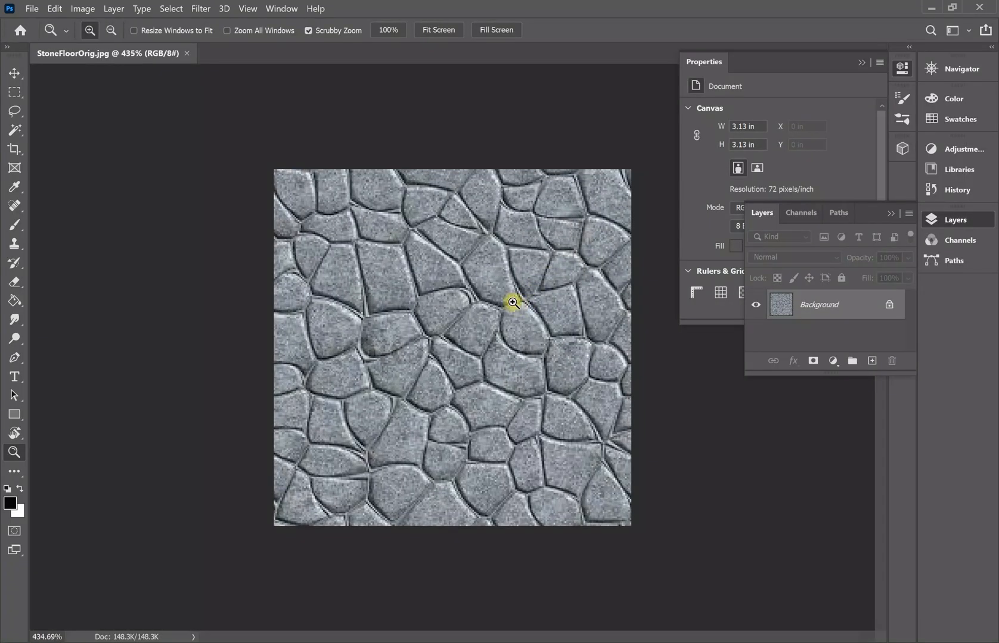
key(b)
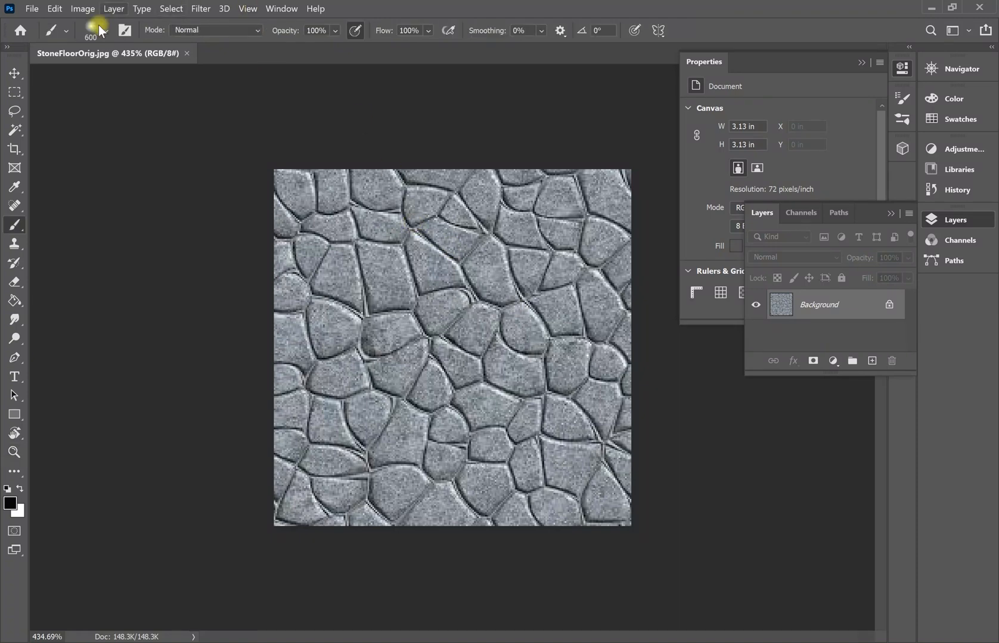
click(83, 9)
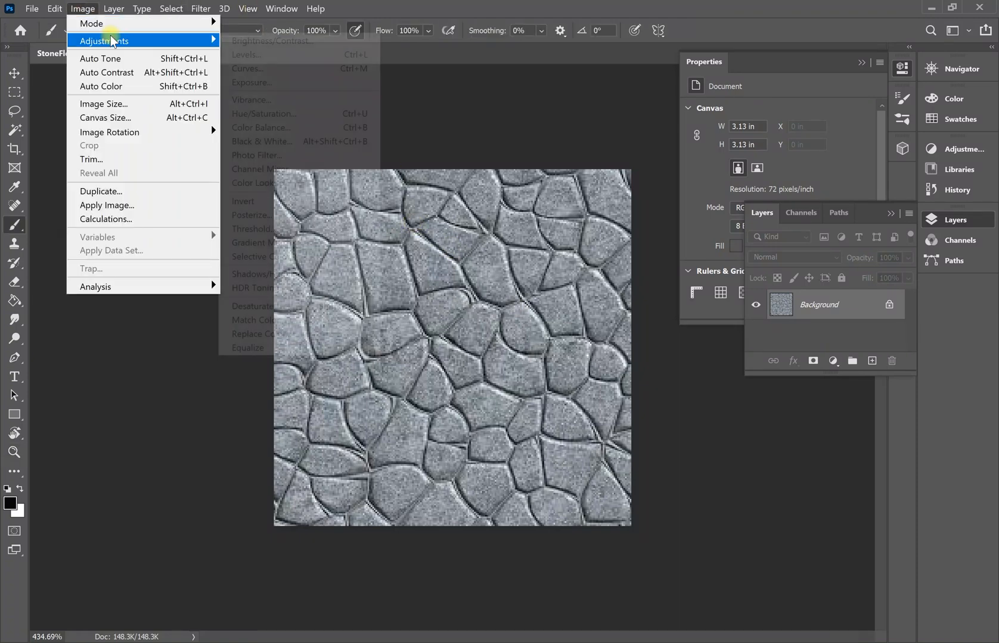
click(122, 110)
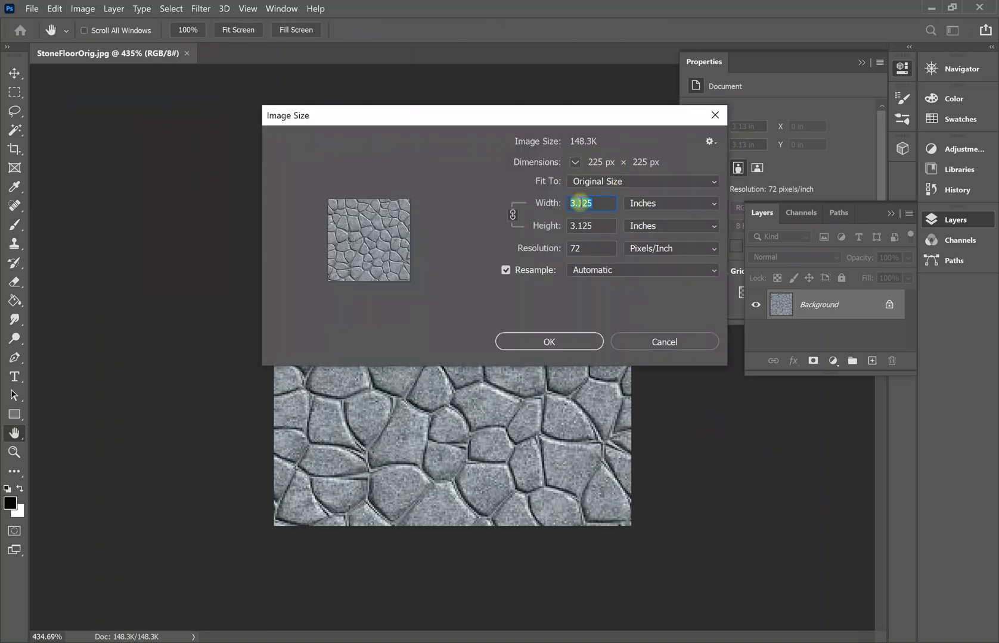
click(676, 198)
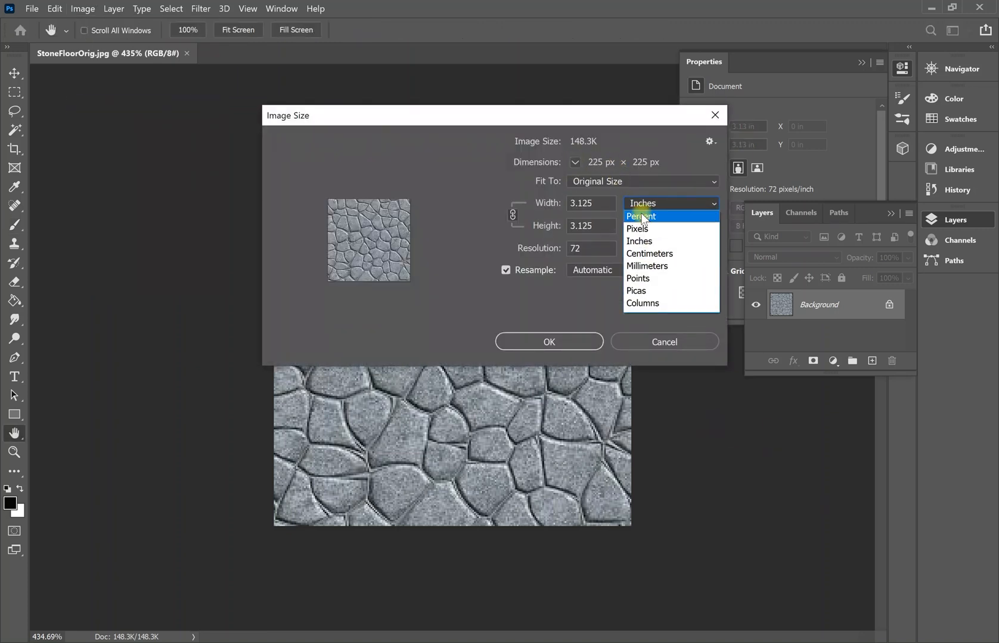
click(645, 228)
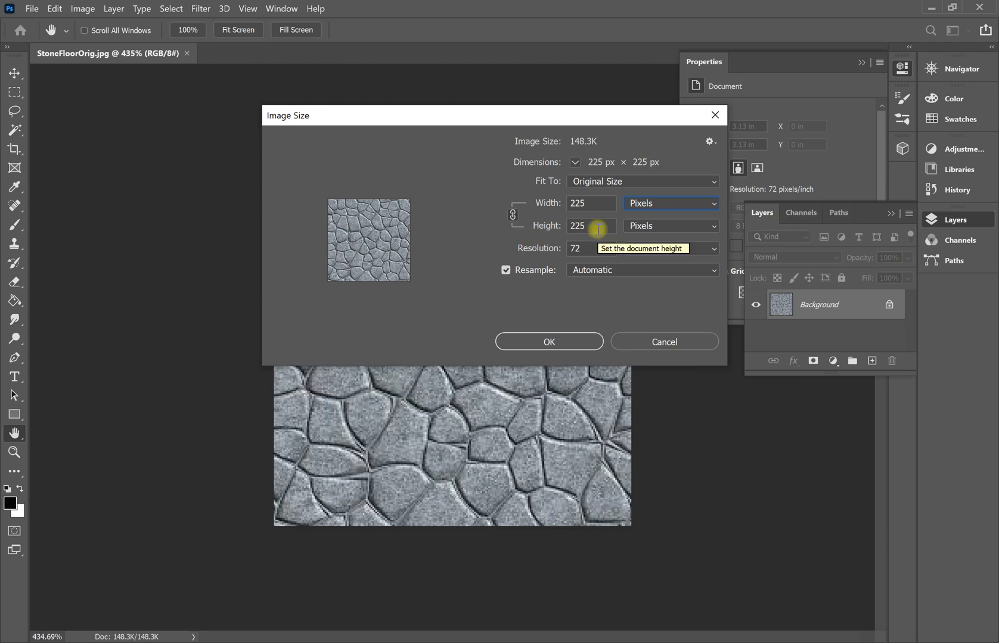
click(512, 214)
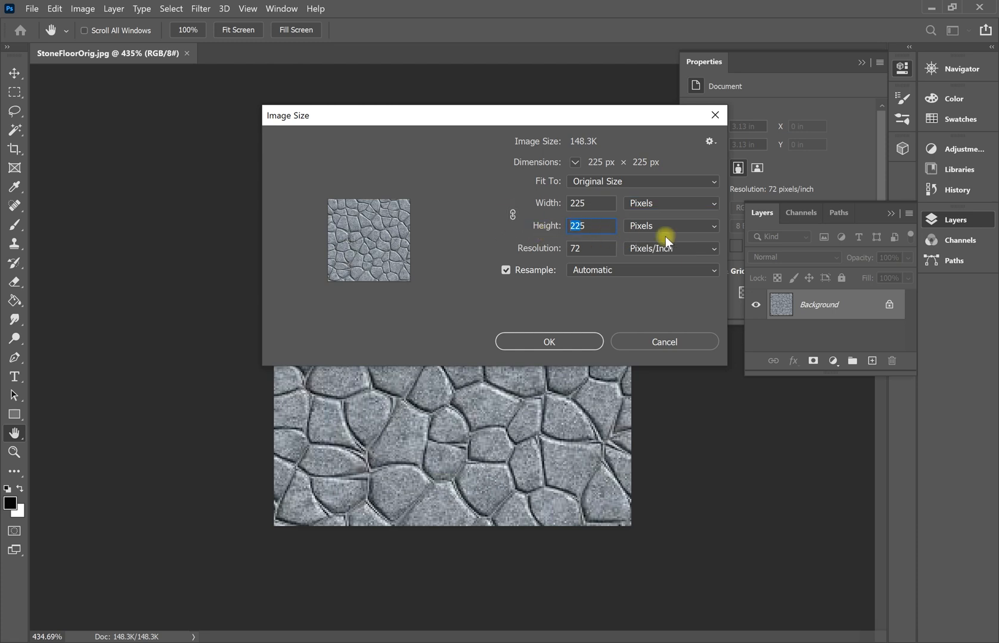
text(2)
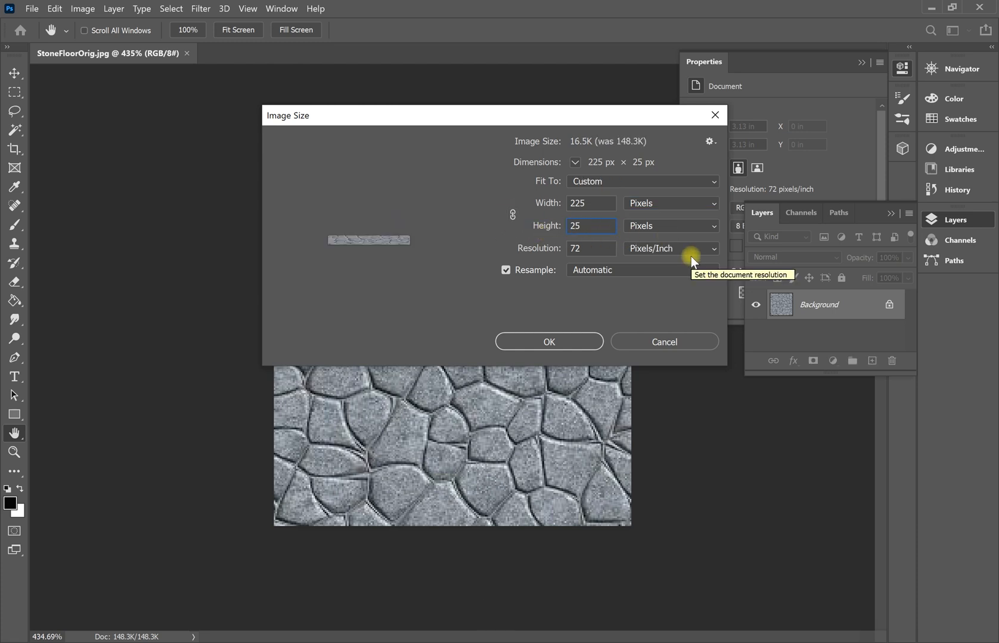
text(6)
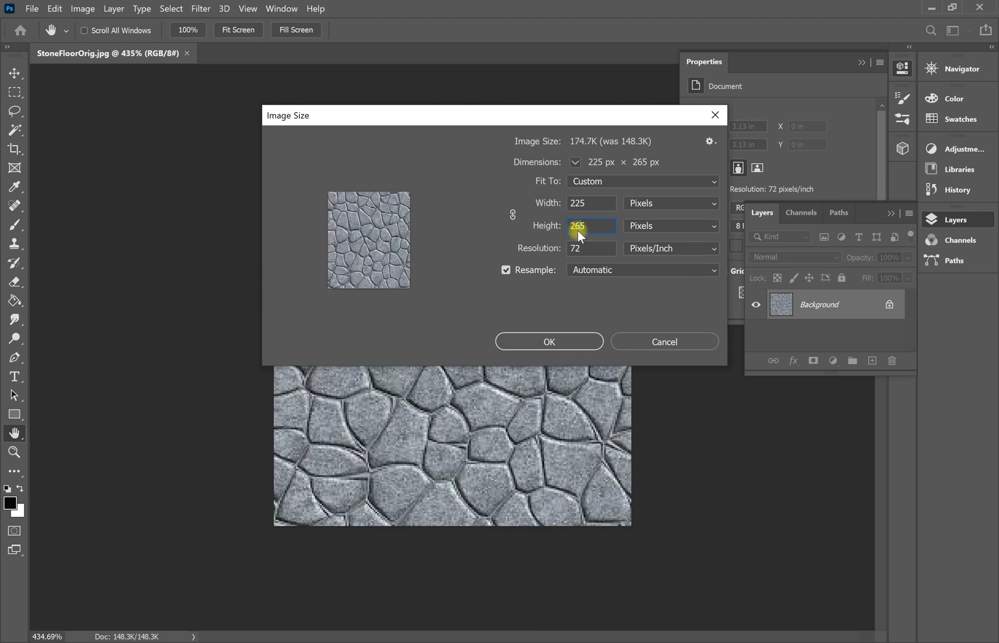
key(Return)
key(b)
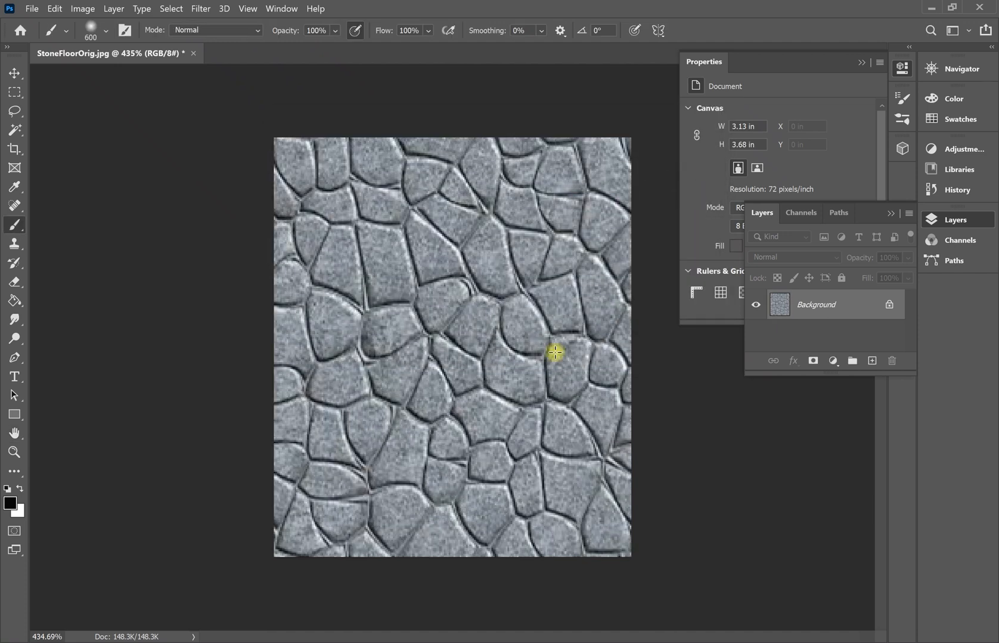
Undo the stretch and set the Image Size height back to 225 px for 225 × 225.
key(ctrl+z)
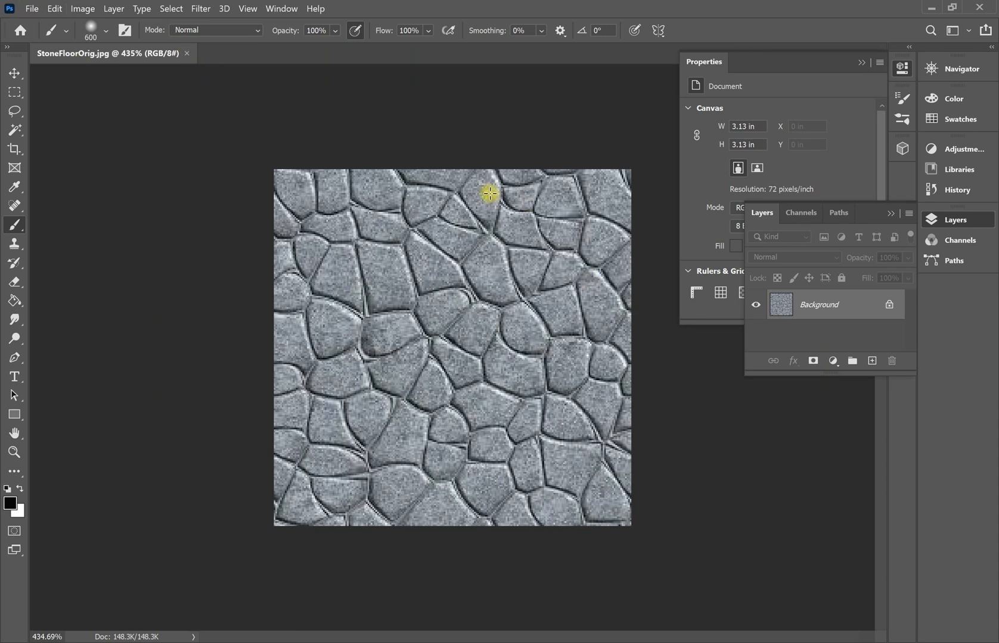
click(81, 8)
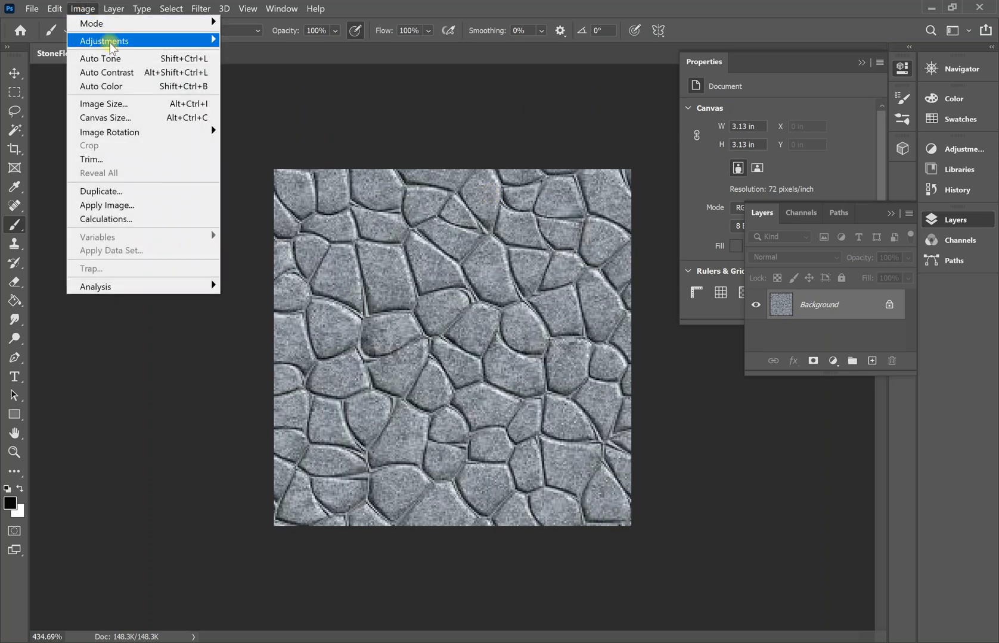
click(105, 103)
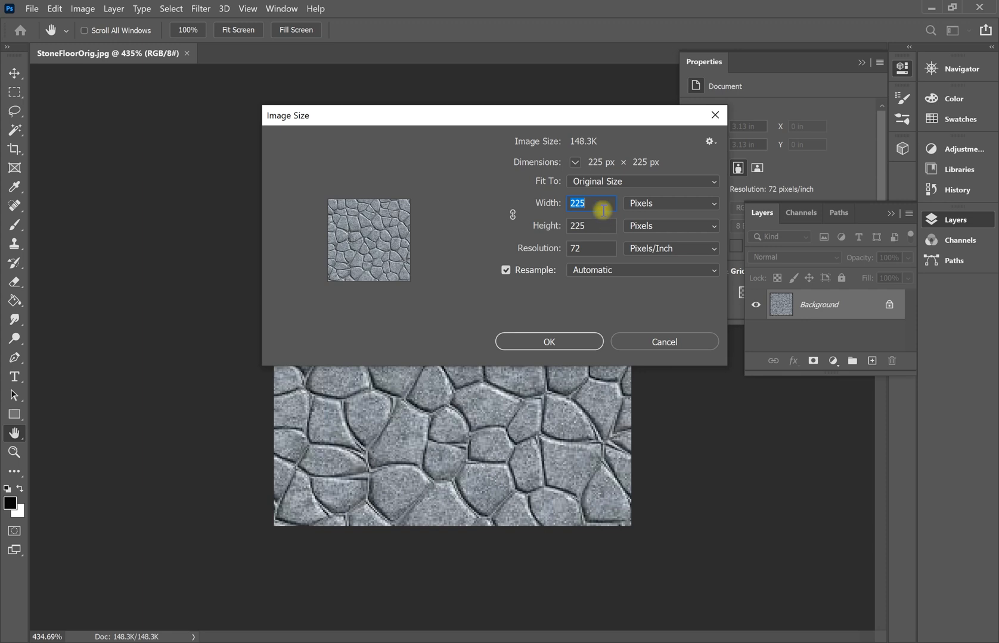
key(Tab)
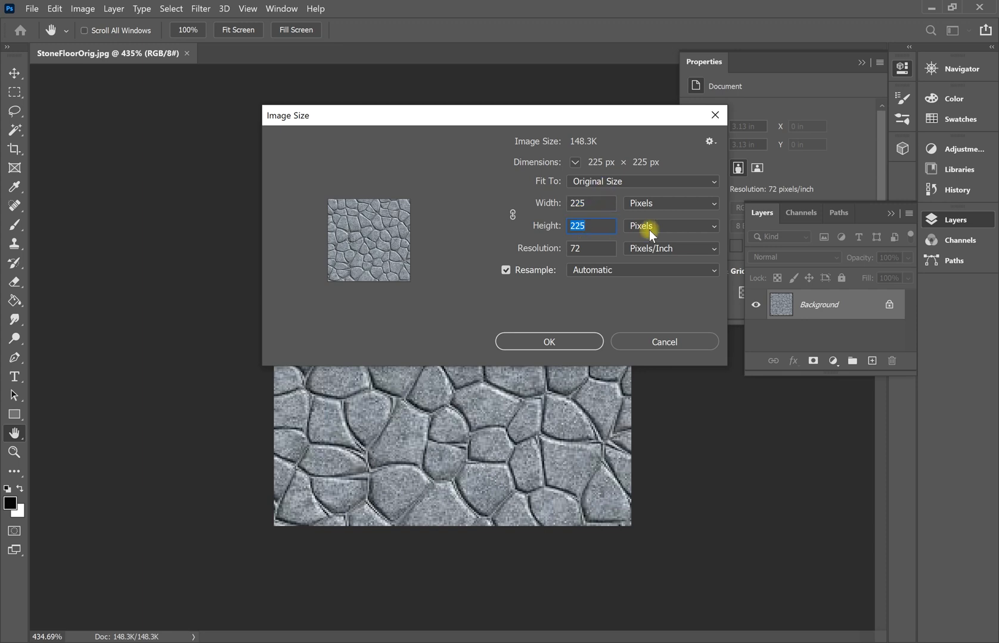
text(265)
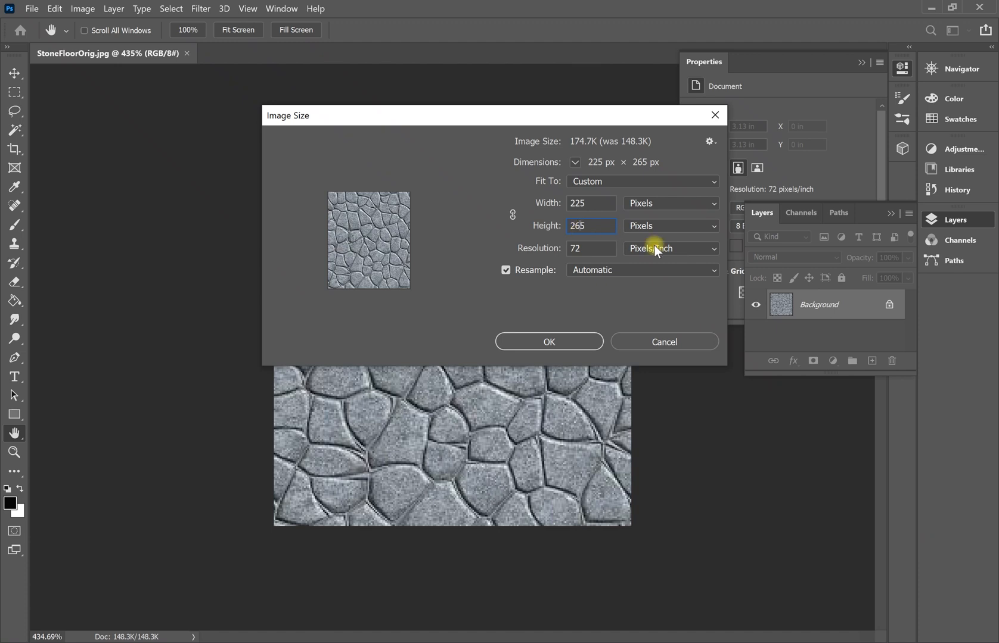
key(Delete)
text(2)
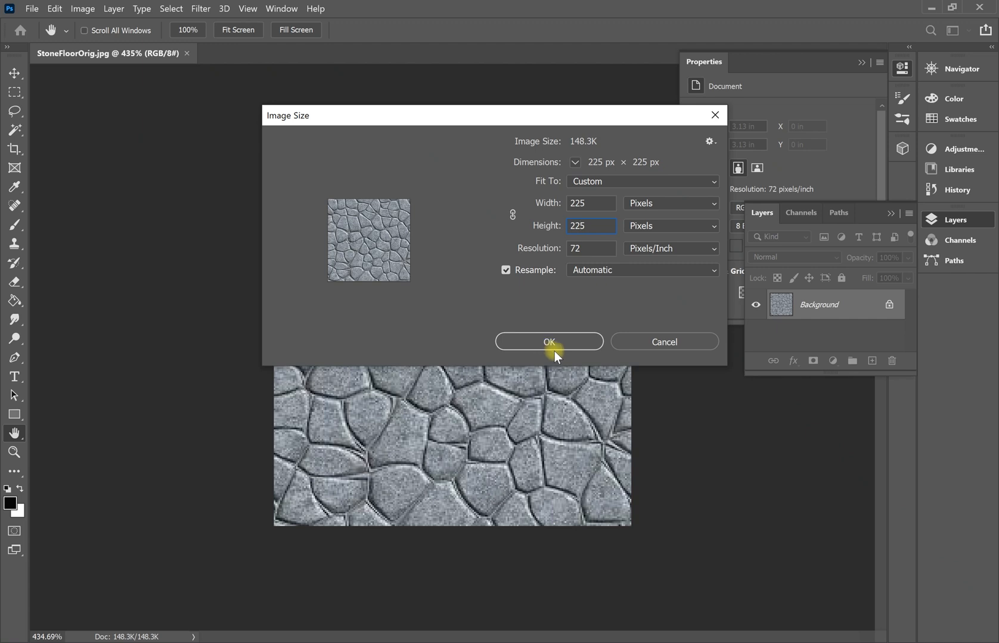
click(568, 344)
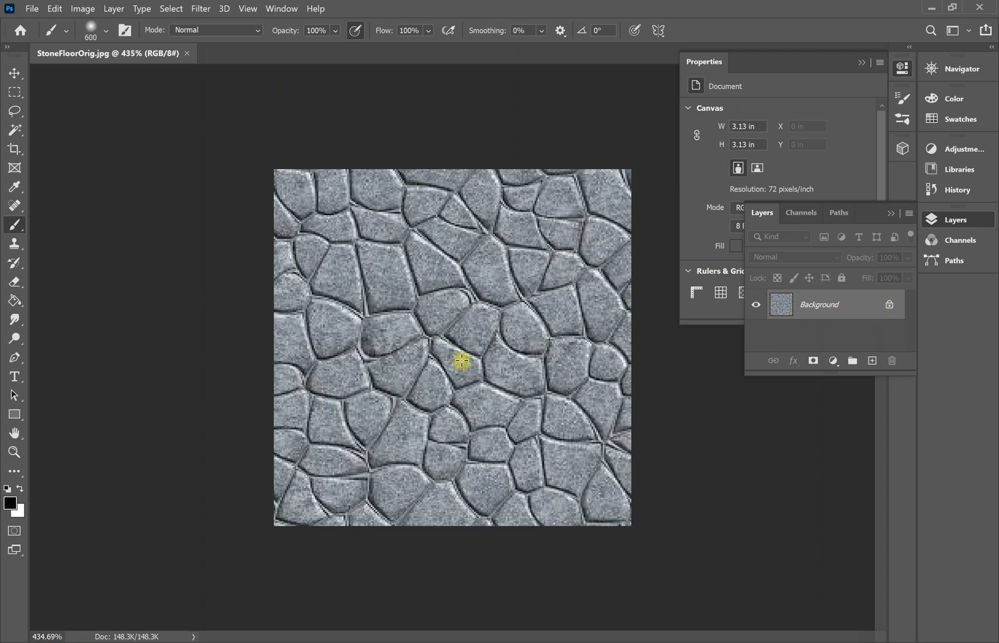
Set the brush size to 15.
key(bracketleft)
key(bracketleft)
key(bracketleft)
key(bracketleft)
key(bracketleft)
key(bracketleft)
key(bracketleft)
key(bracketleft)
key(bracketright)
key(bracketright)
key(bracketright)
key(bracketright)
key(bracketright)
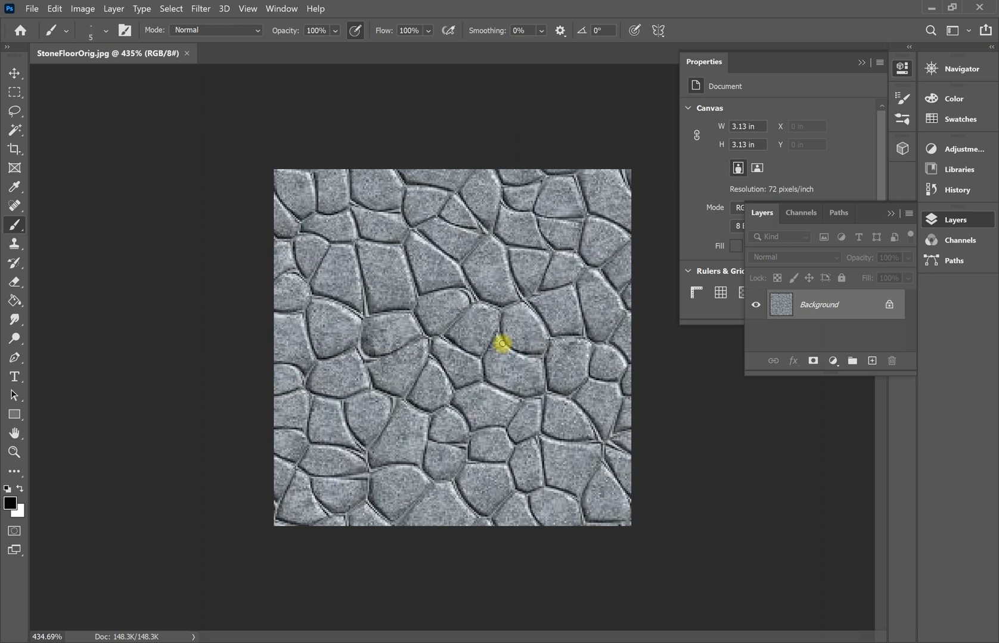
key(bracketright)
key(bracketright)
key(bracketright)
key(bracketright)
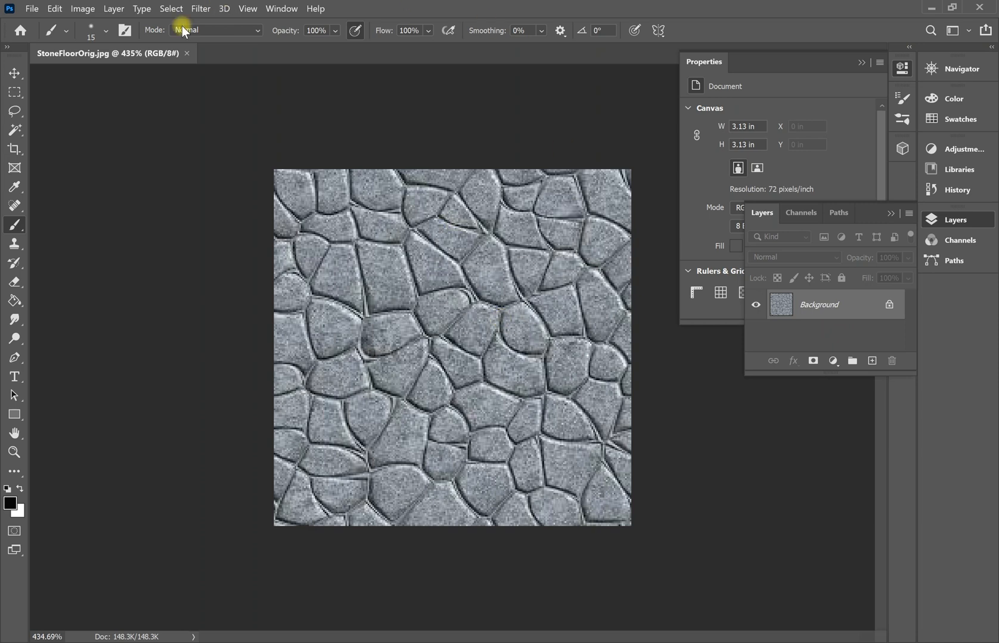
Apply the Offset filter: +112 px right, +112 px down, with Wrap Around.
click(197, 9)
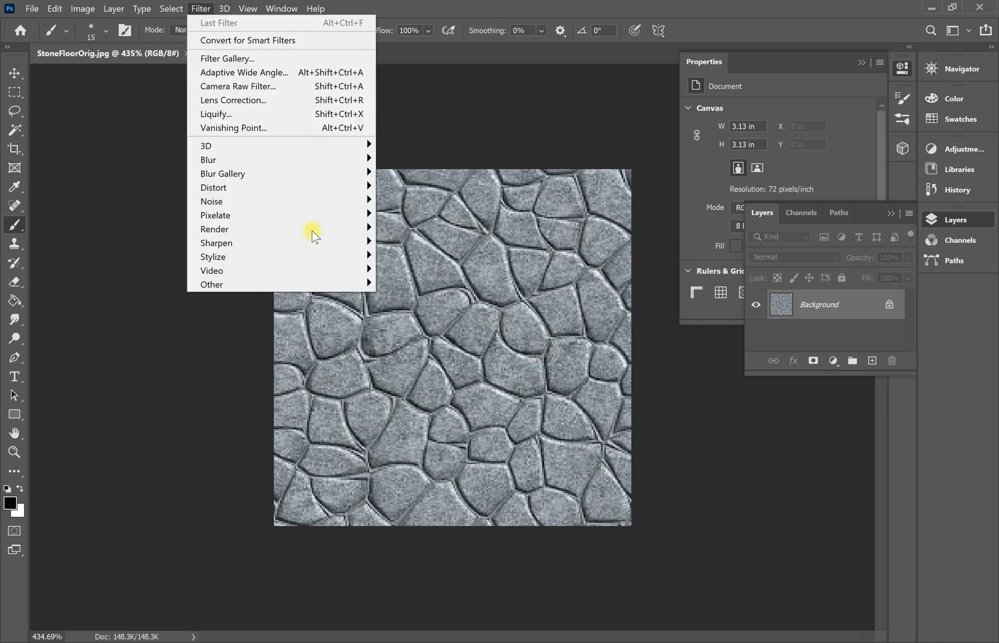
mouse_move(344, 284)
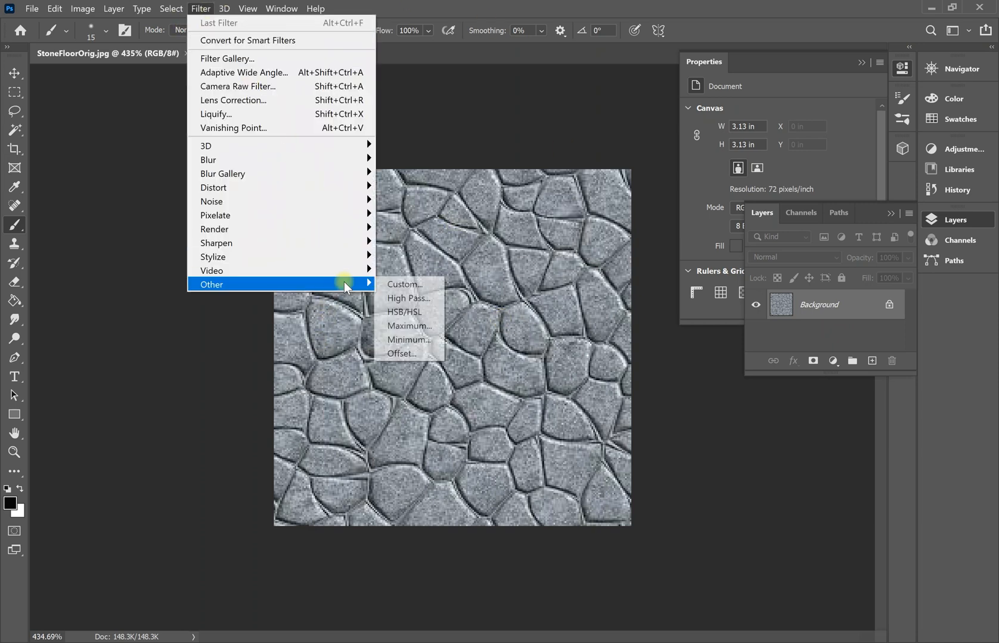
click(415, 357)
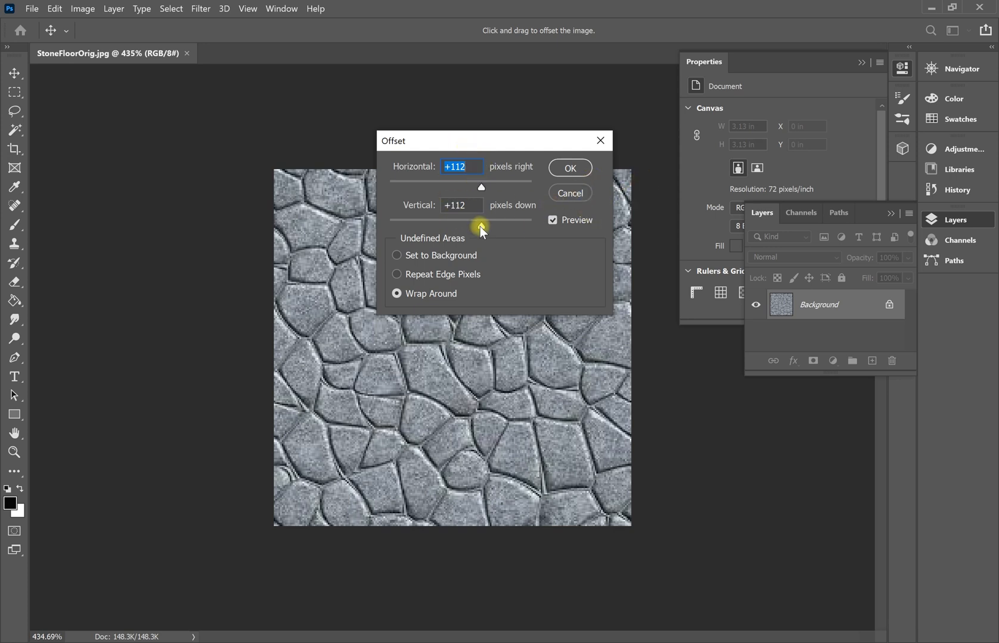
click(582, 167)
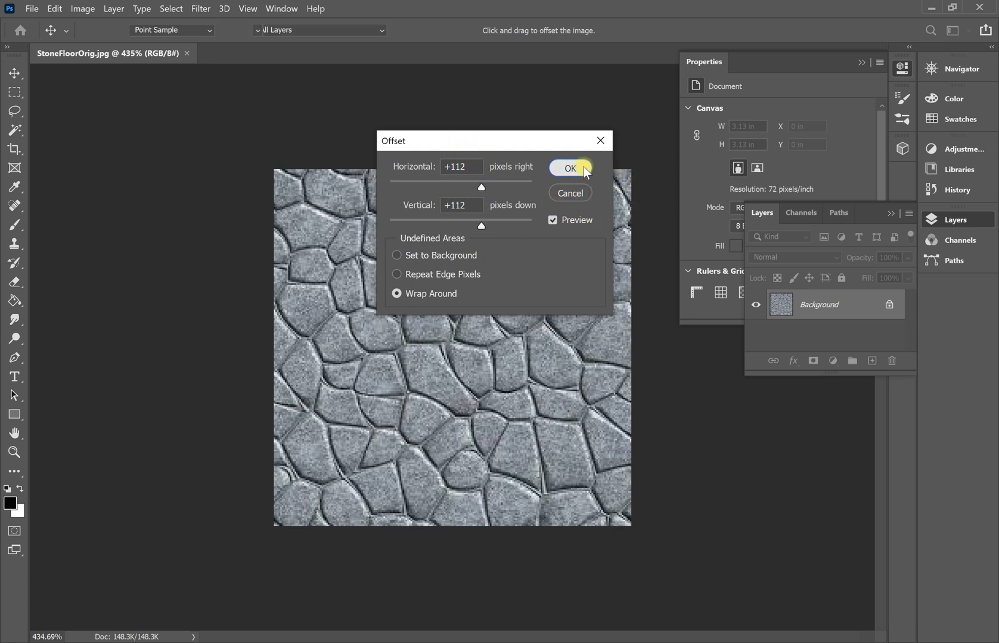
key(b)
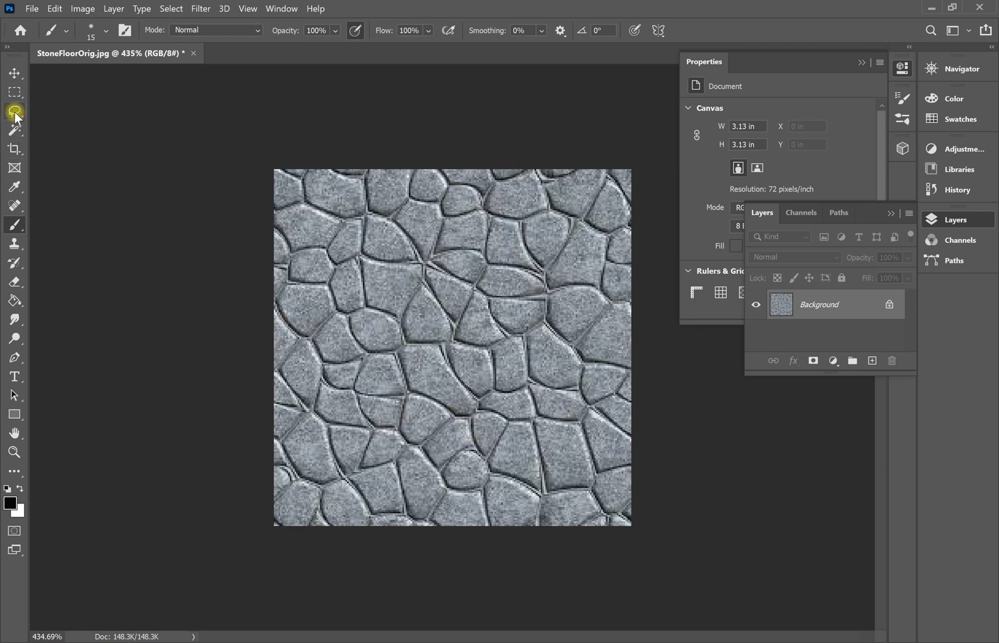
Paint test black lines across and down the texture, undo both, then duplicate Background.
right_click(18, 226)
click(71, 224)
drag(265, 357, 658, 371)
drag(442, 163, 444, 566)
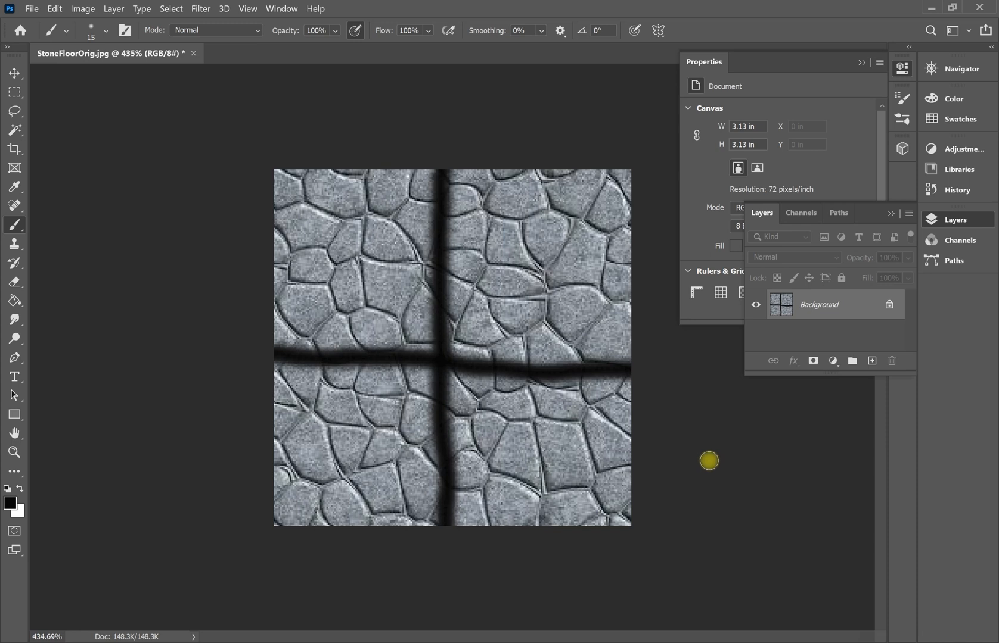
key(ctrl+z)
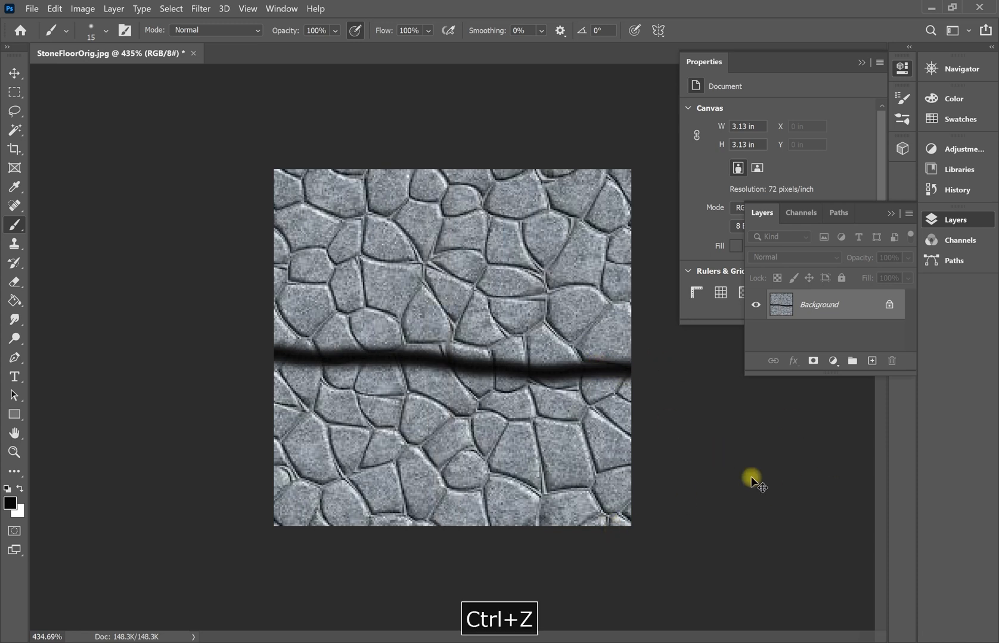
key(ctrl+z)
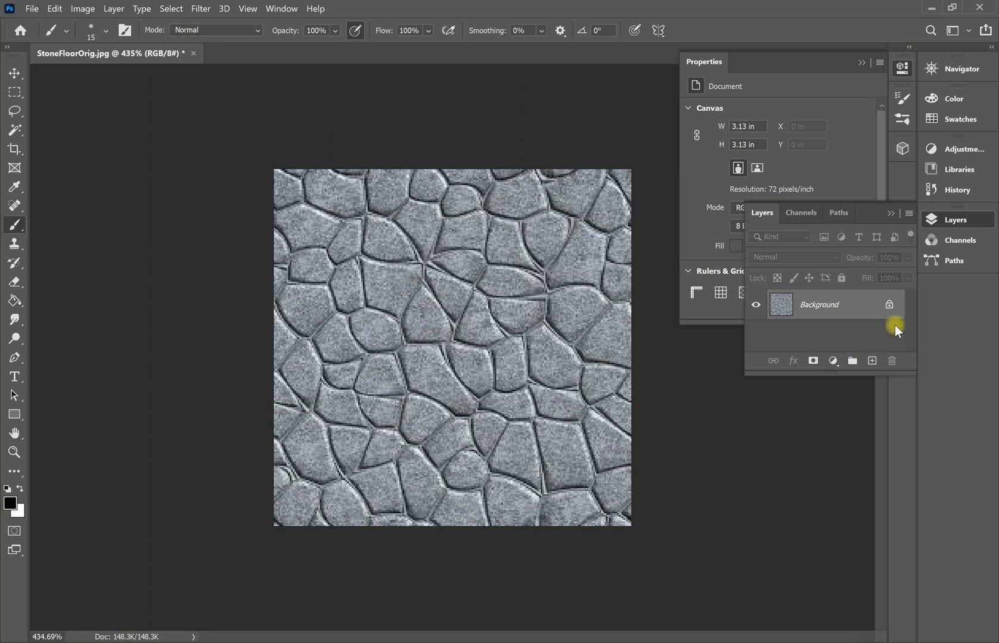
drag(804, 308, 872, 361)
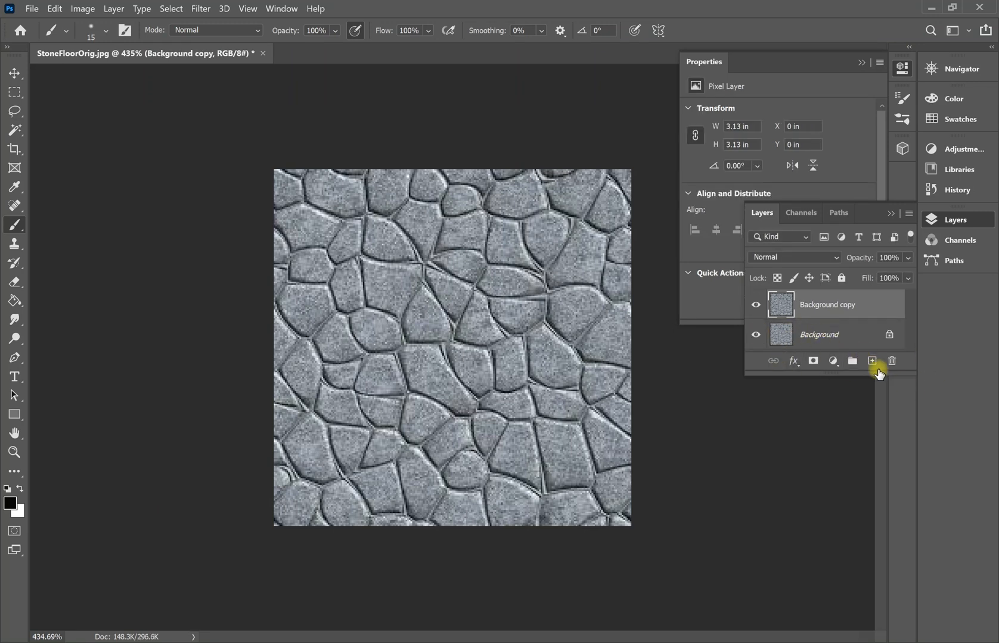
Hide Background, add Layer 1 filled black with Paint Bucket, and set it to Saturation.
click(756, 334)
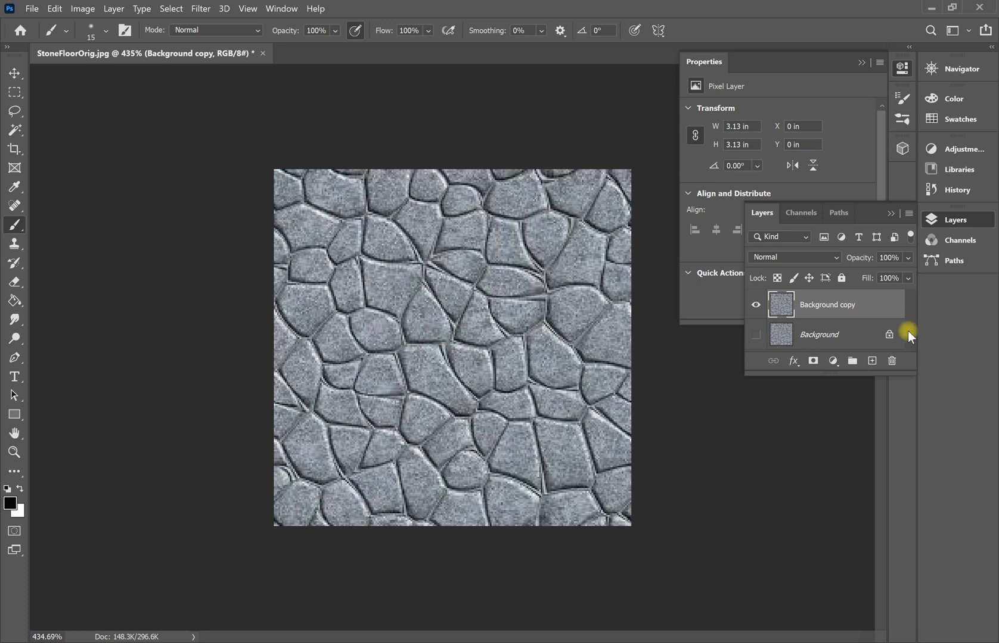
click(872, 361)
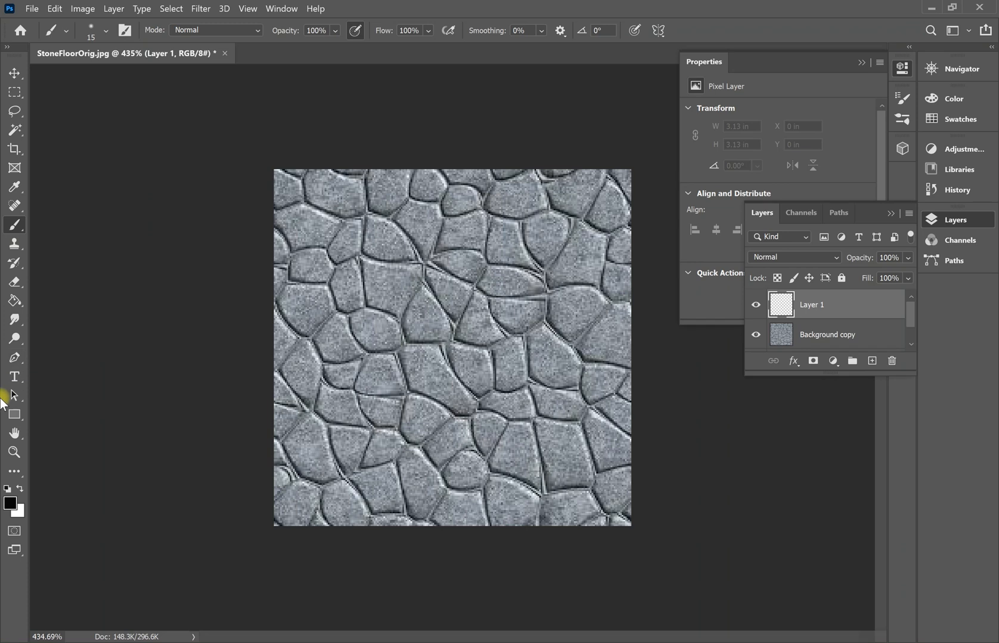
click(14, 301)
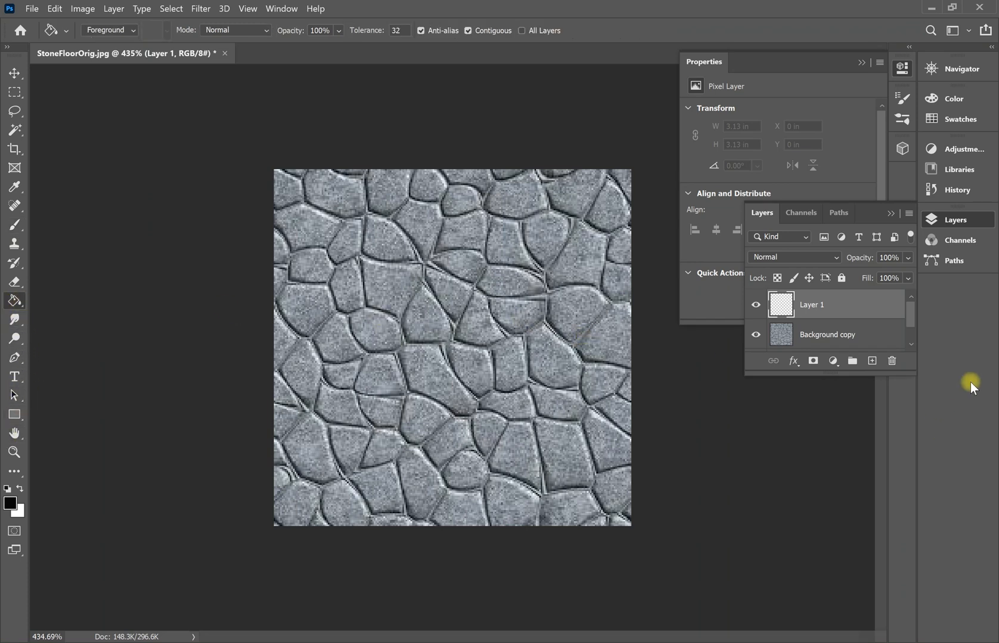
click(817, 334)
click(821, 304)
click(364, 301)
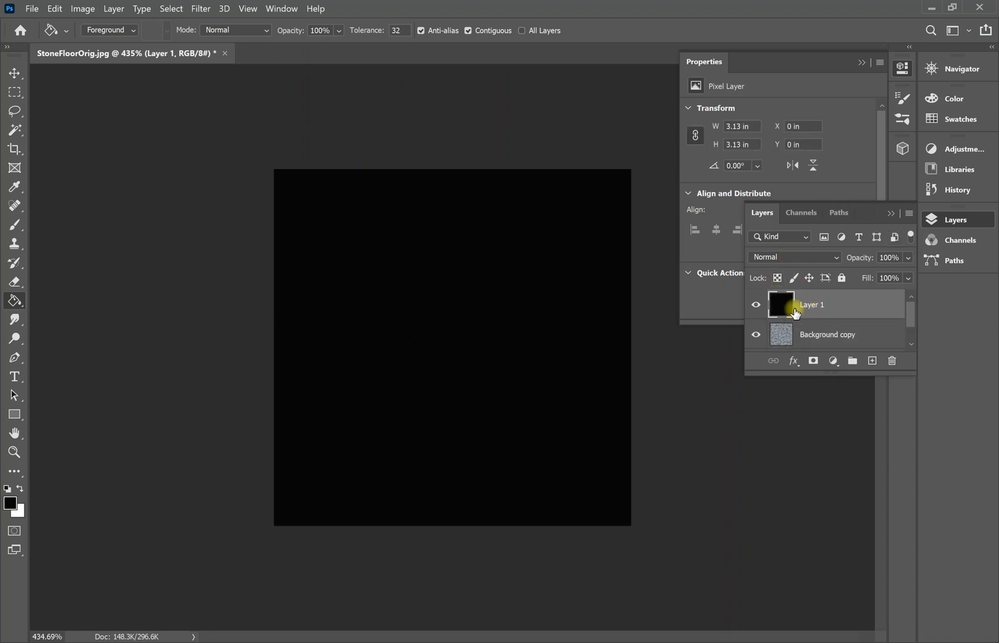
click(790, 258)
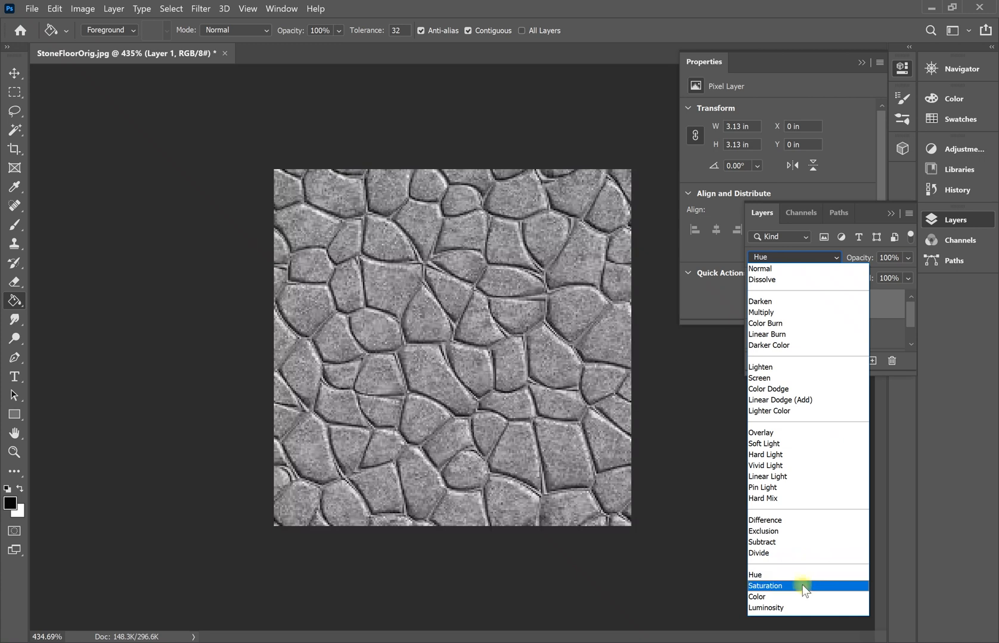
click(780, 588)
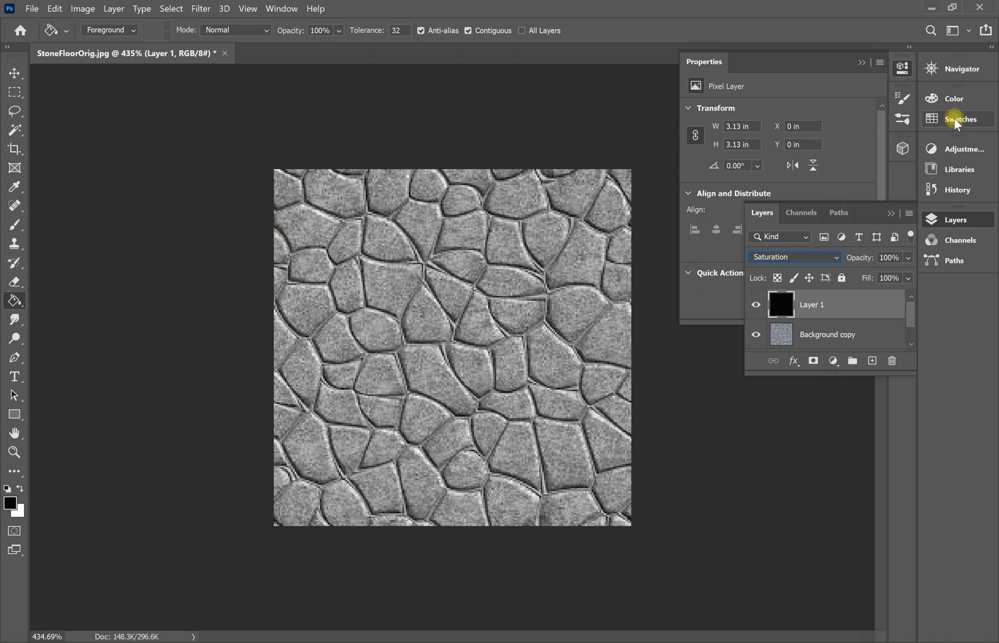
Add a Levels 1 adjustment layer with input levels 0, 0.85 and 158.
click(964, 150)
click(824, 174)
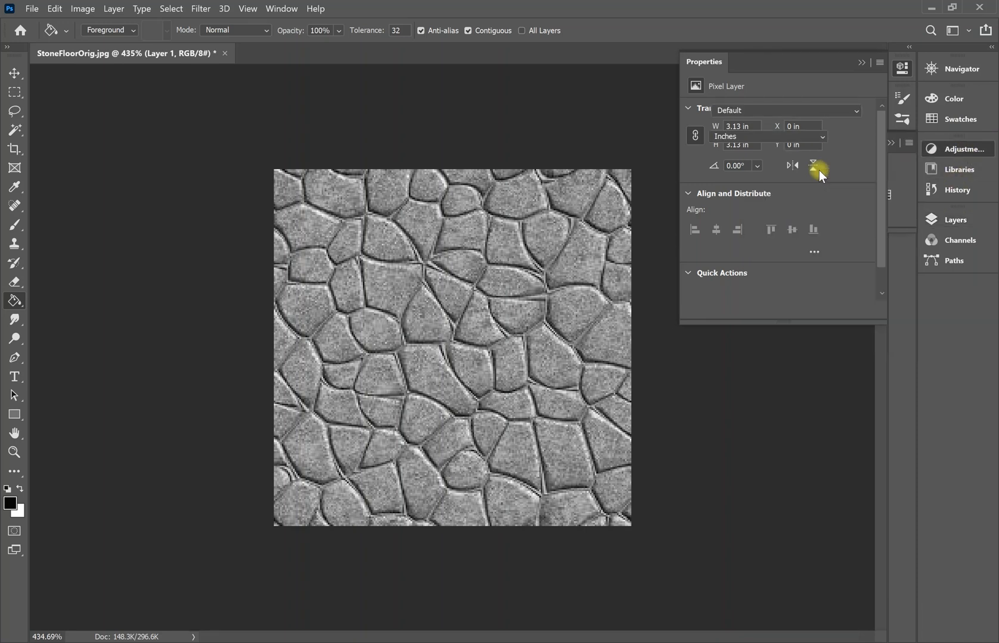
drag(788, 218, 738, 216)
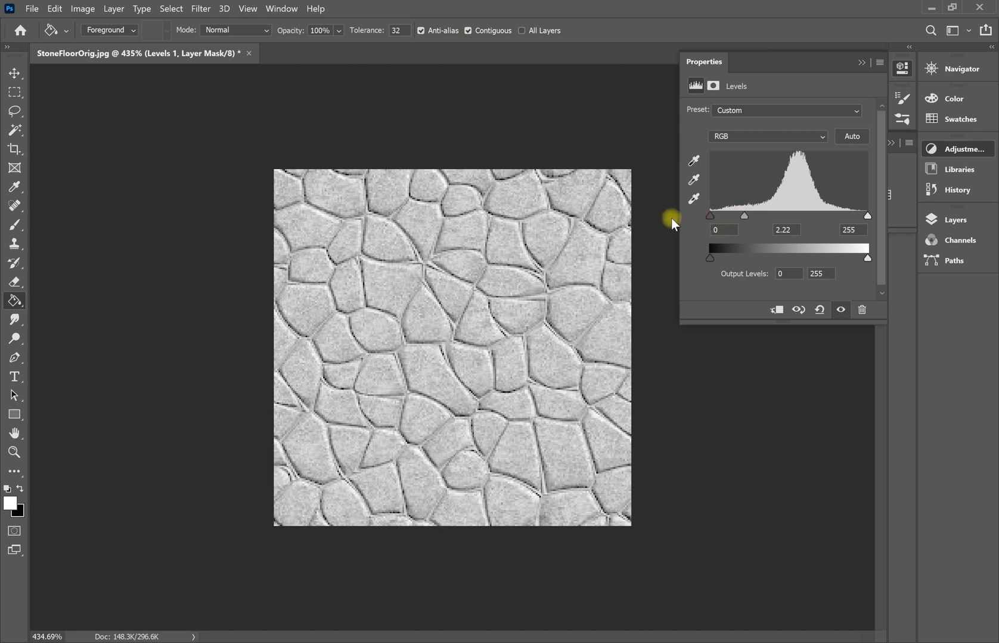
drag(732, 218, 766, 225)
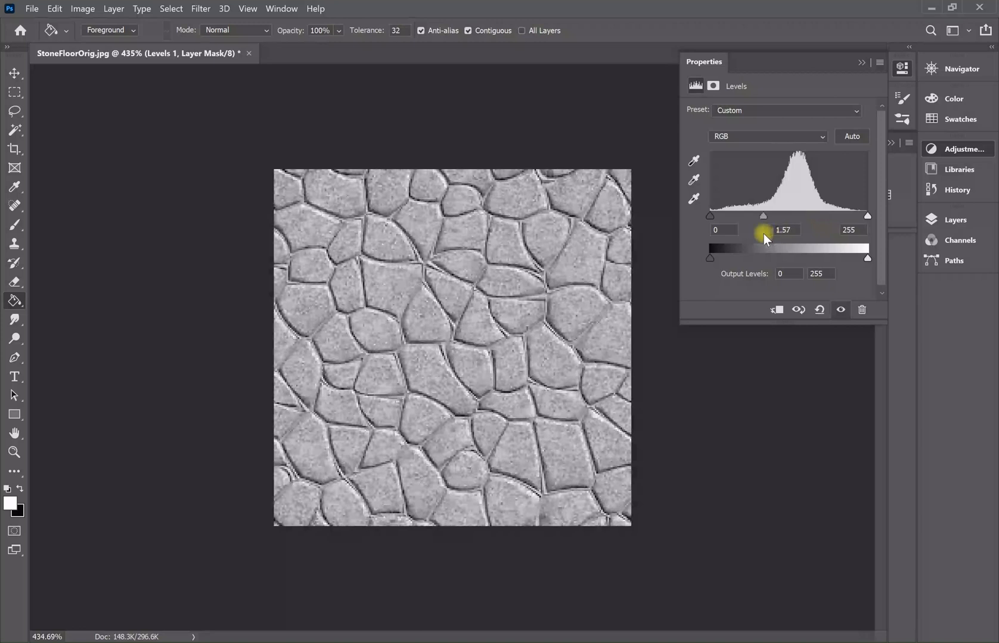
drag(868, 216, 809, 229)
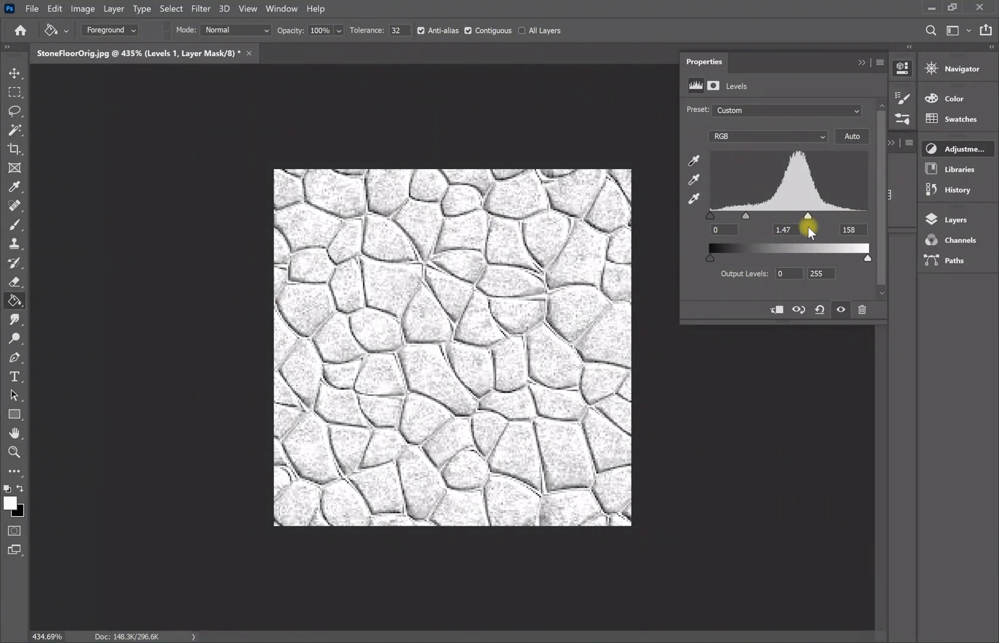
drag(741, 213, 763, 228)
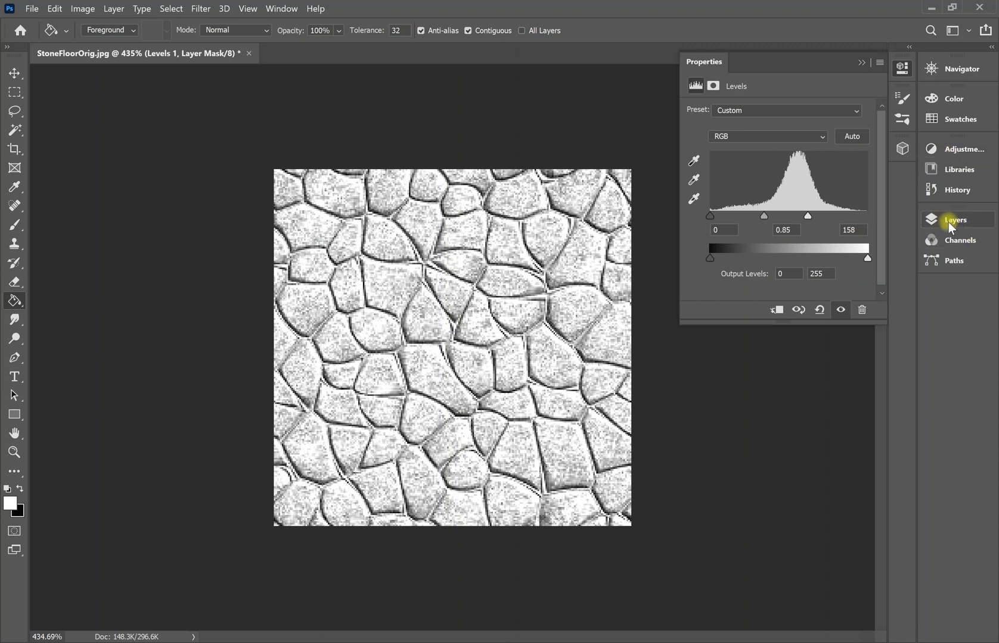
Close the Levels properties, show Layers, and undo an accidental File > Revert.
click(902, 68)
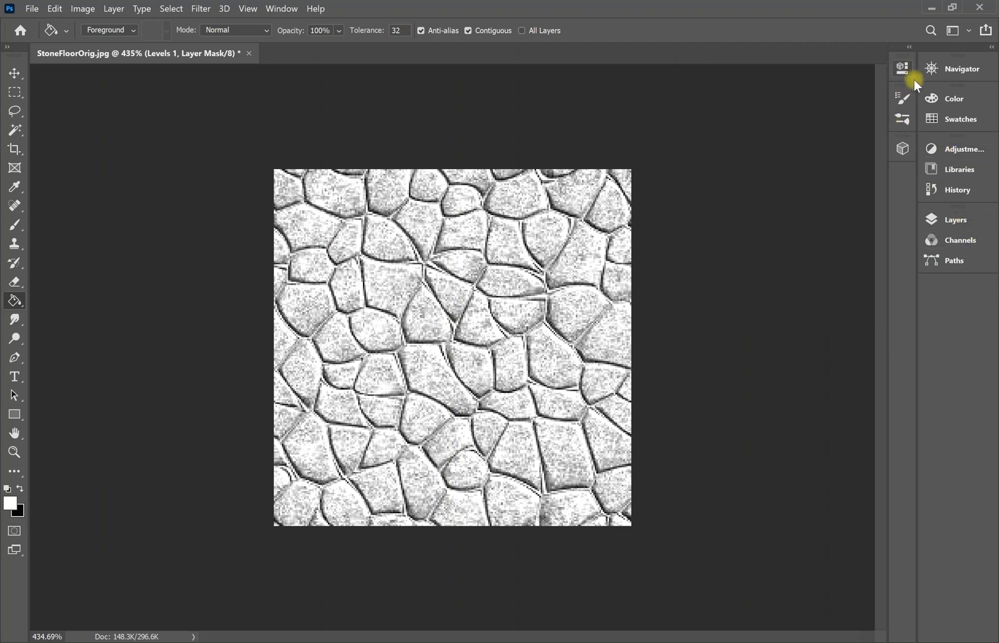
click(942, 218)
click(33, 9)
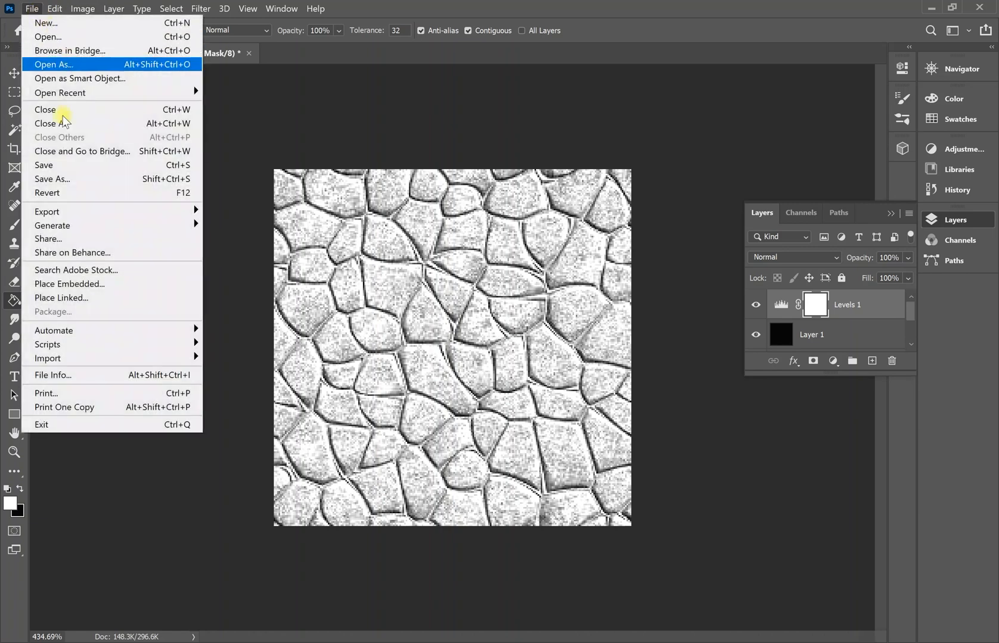
click(48, 192)
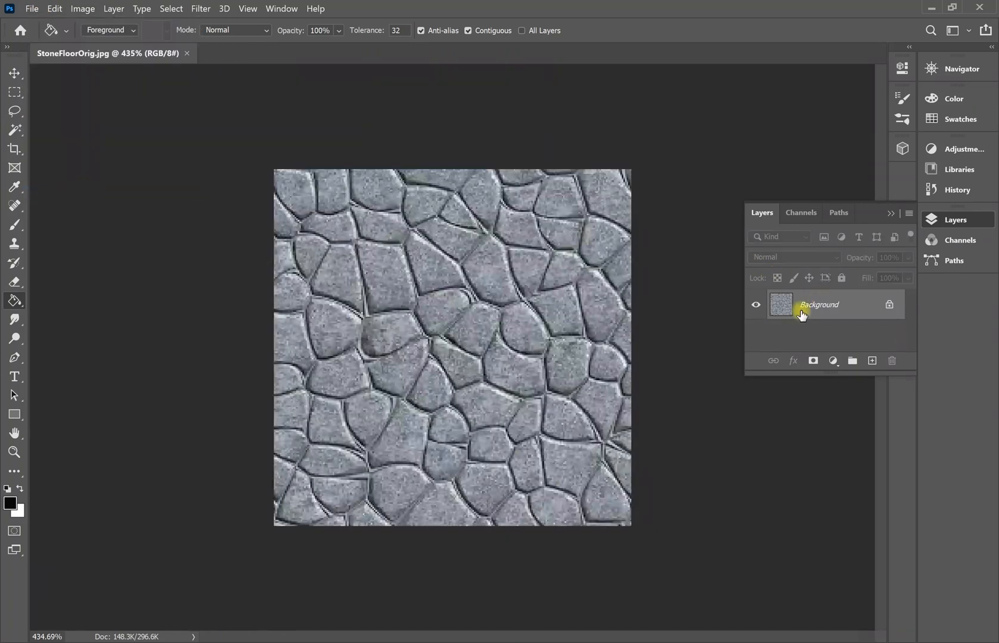
key(ctrl+z)
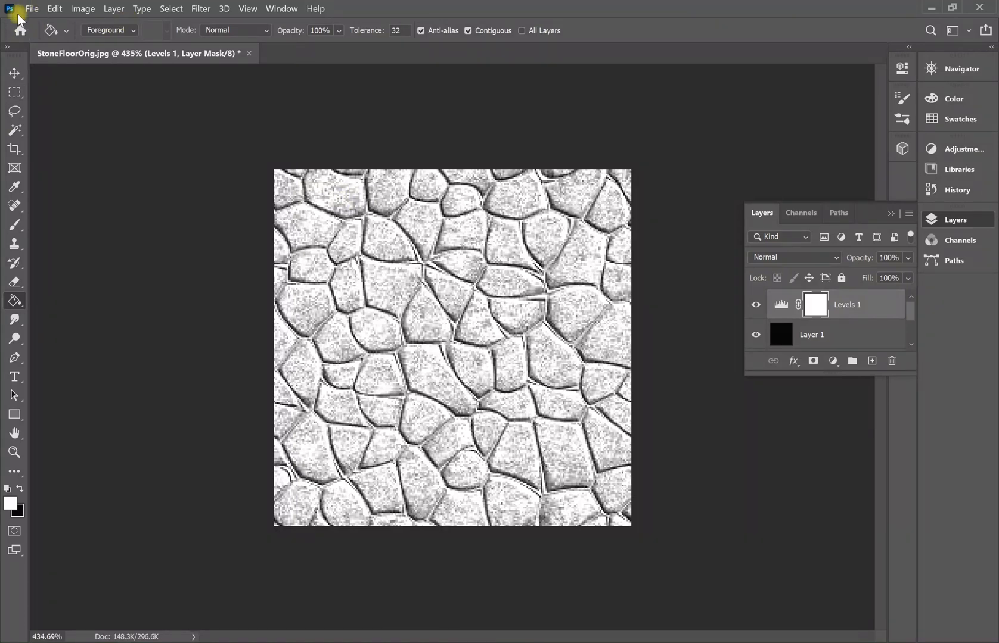
Save As a Photoshop file named FloorTextMaps in TileableTexturesTutorial > images.
click(32, 8)
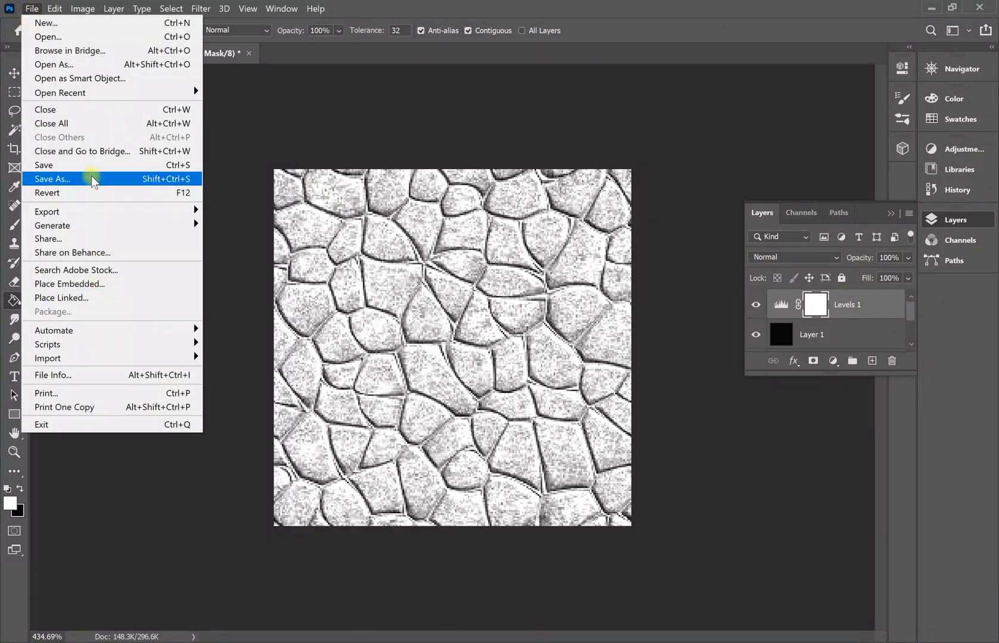
click(92, 178)
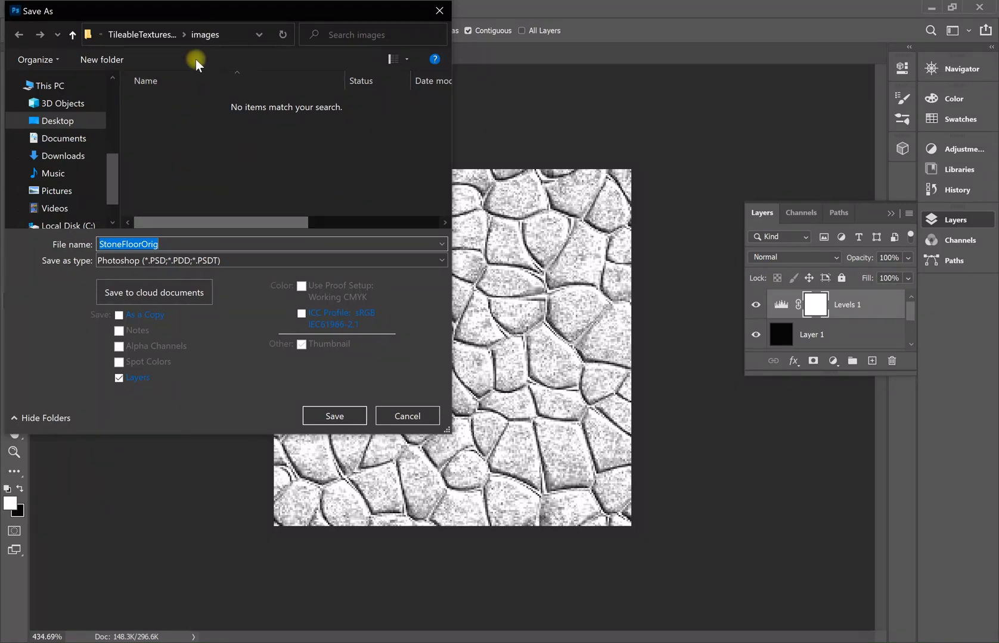
click(78, 122)
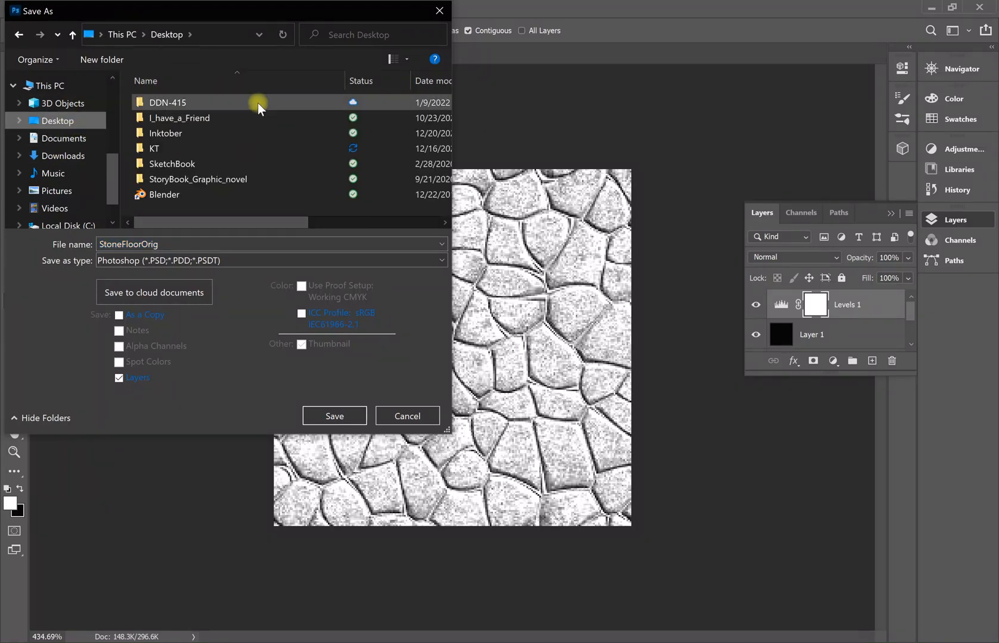
double_click(258, 103)
click(239, 149)
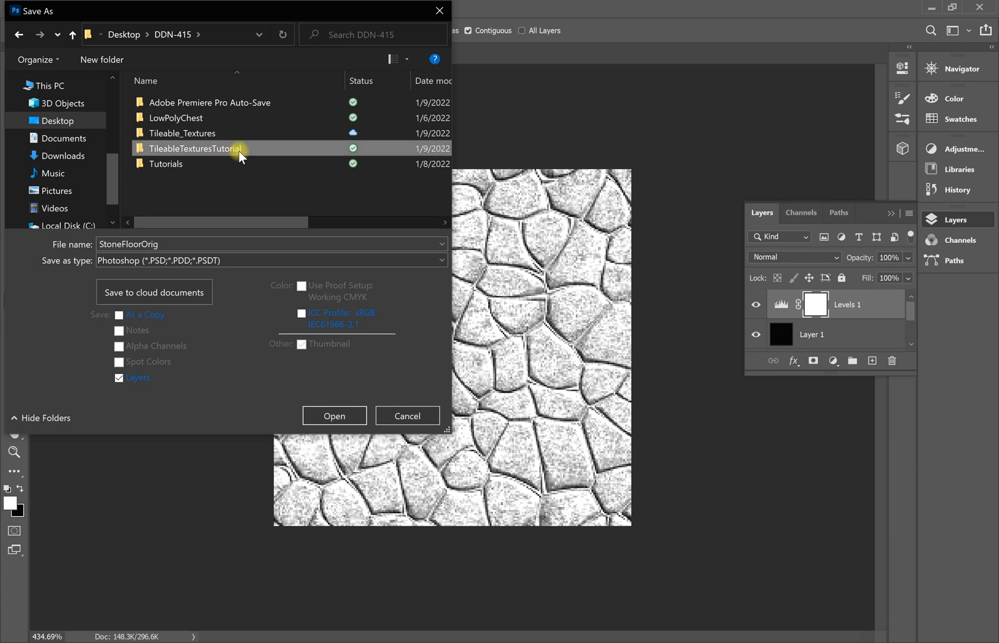
double_click(239, 149)
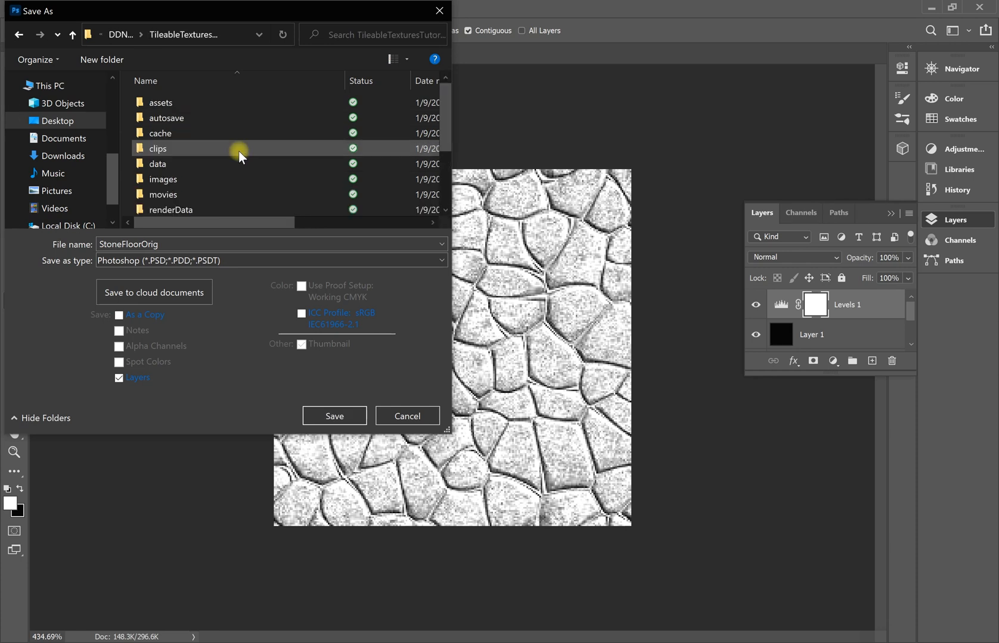
double_click(203, 180)
click(198, 267)
click(202, 264)
double_click(178, 244)
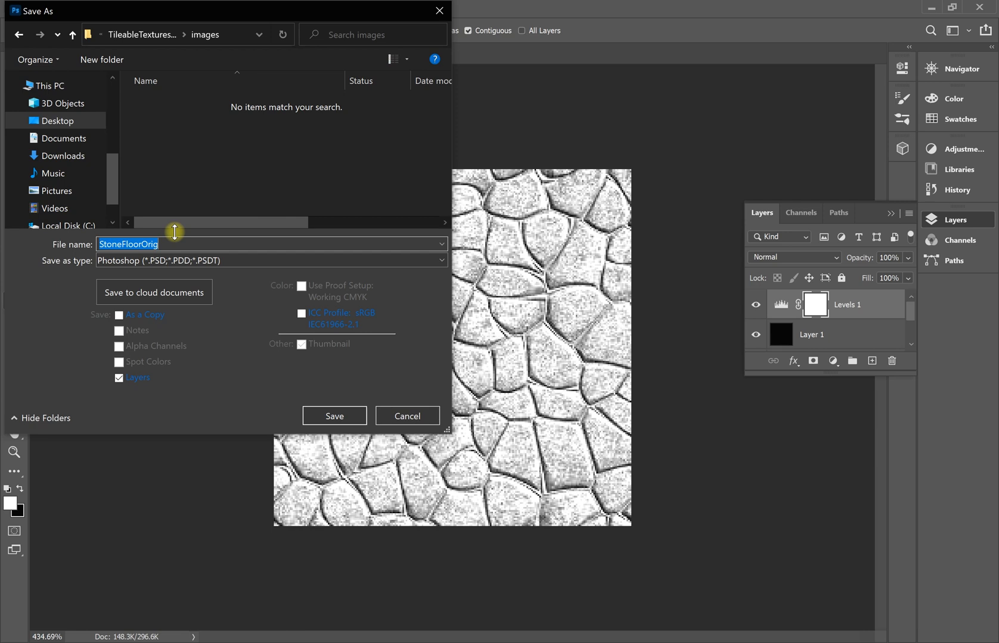
text(FloorTextMaps)
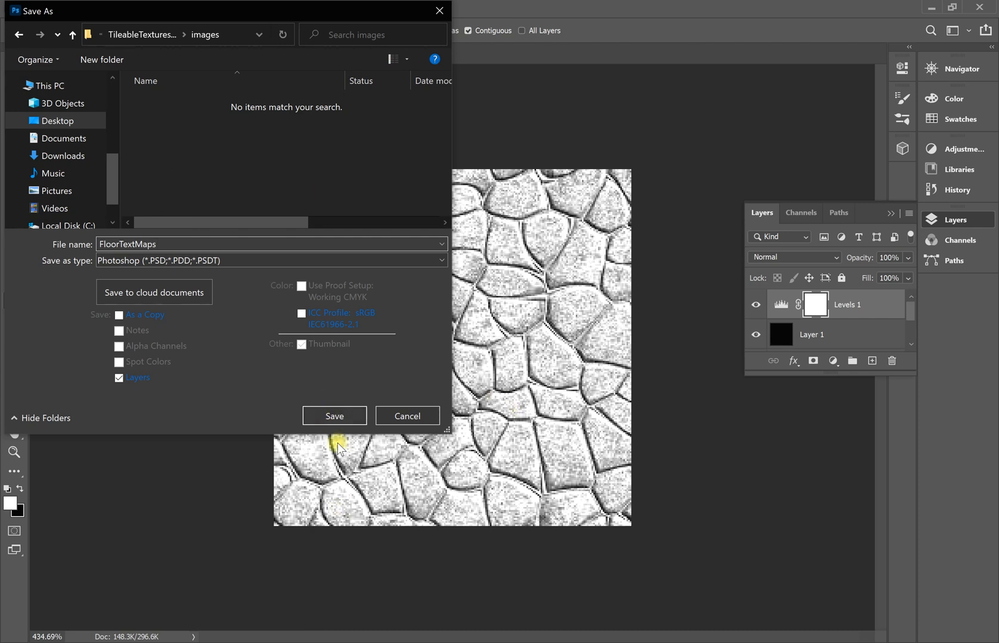
click(335, 416)
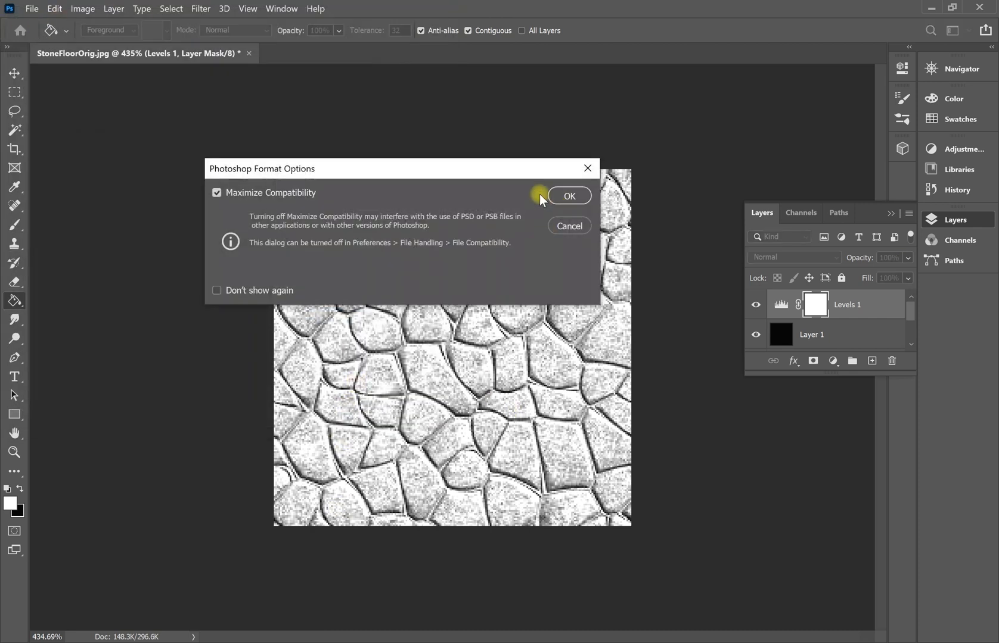
Confirm the PSD format options, then save the brightened texture as Floor_Rough.png with Large file size.
click(560, 195)
click(29, 10)
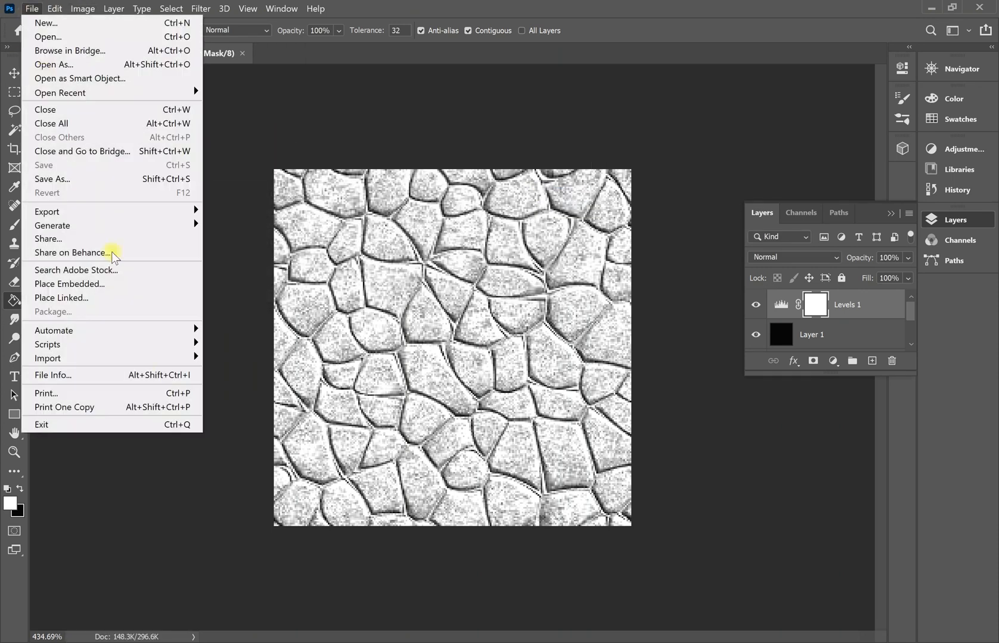
click(83, 179)
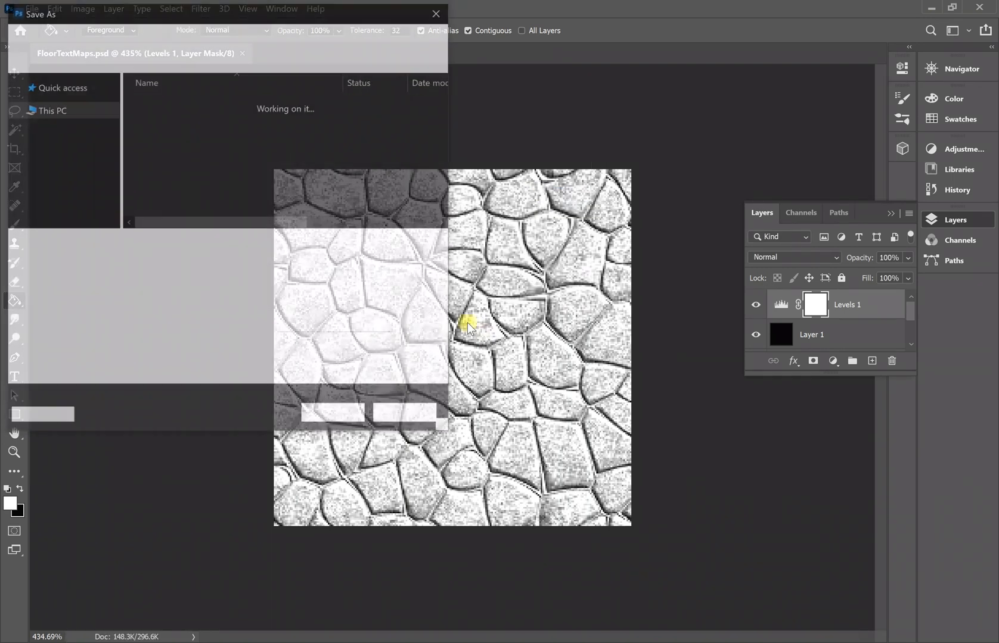
click(135, 260)
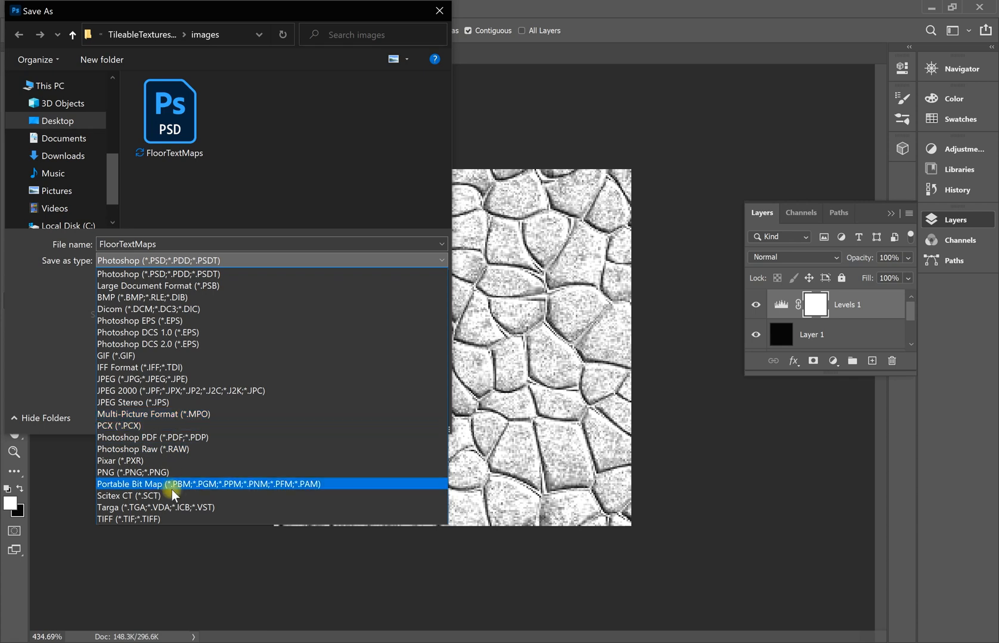
click(184, 472)
double_click(226, 243)
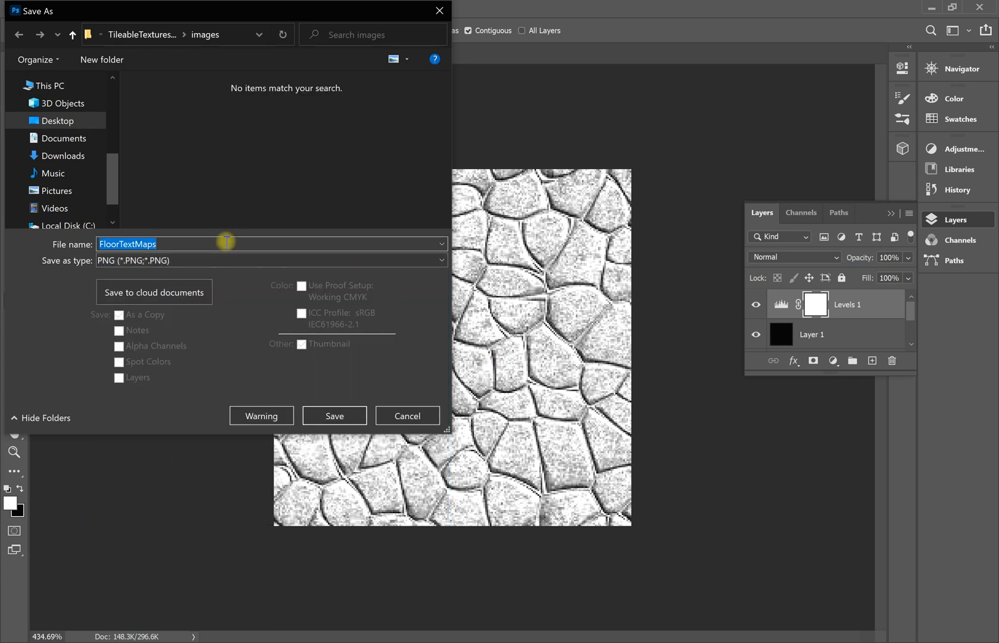
text(Floor)
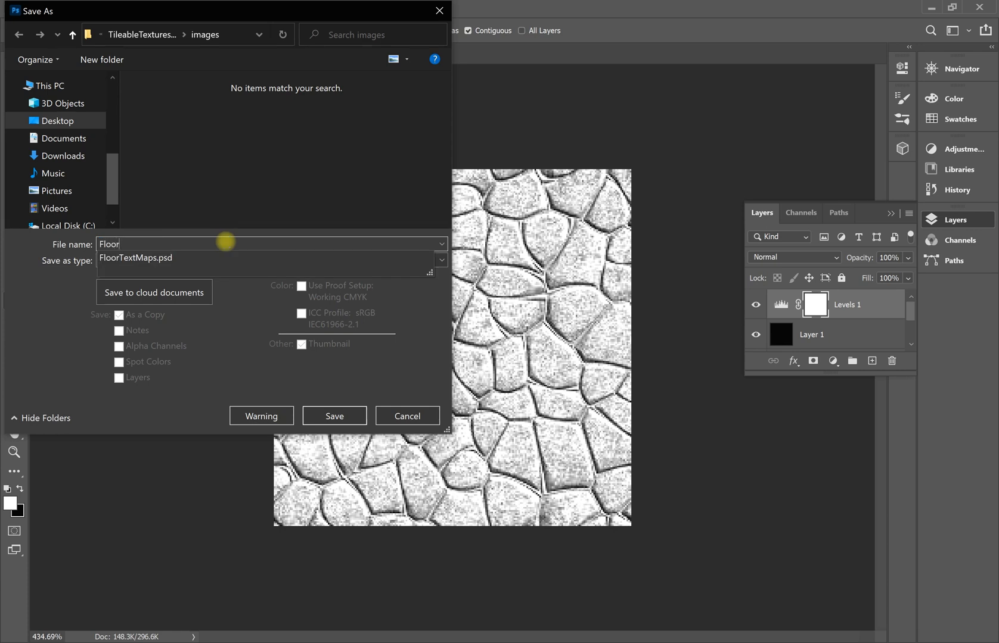
text(_Rough)
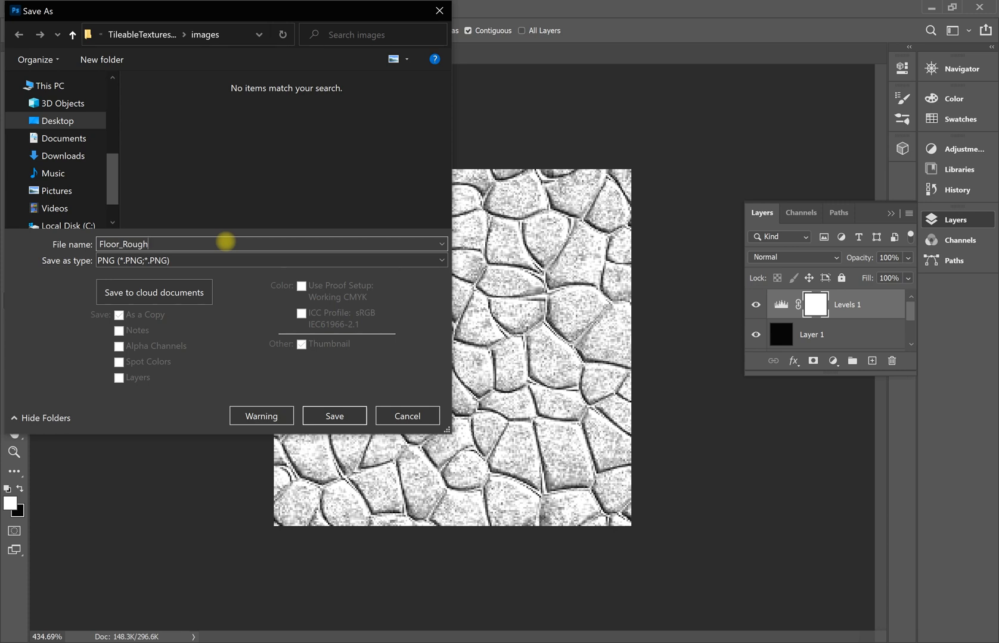
click(330, 417)
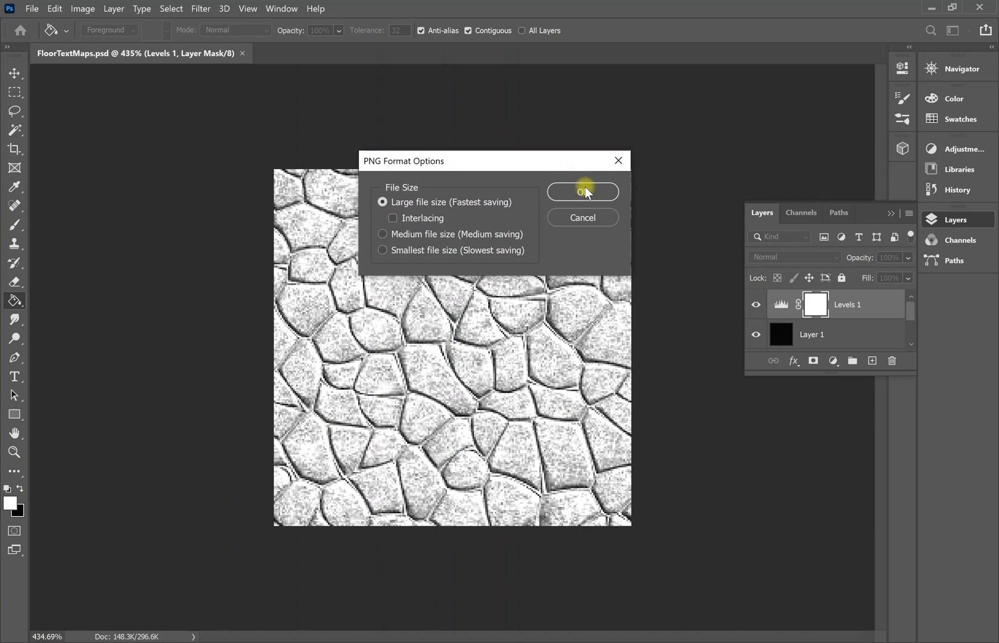
click(581, 192)
Hide the Levels 1 and Layer 1 layers to reveal the original stone texture.
click(756, 304)
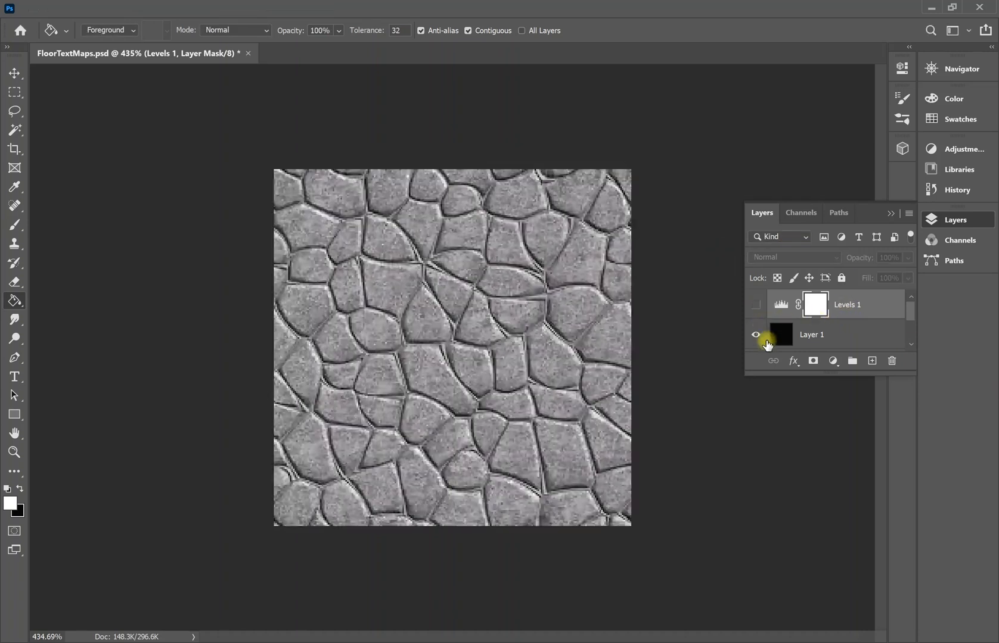
click(757, 337)
scroll(829, 329, down, 3)
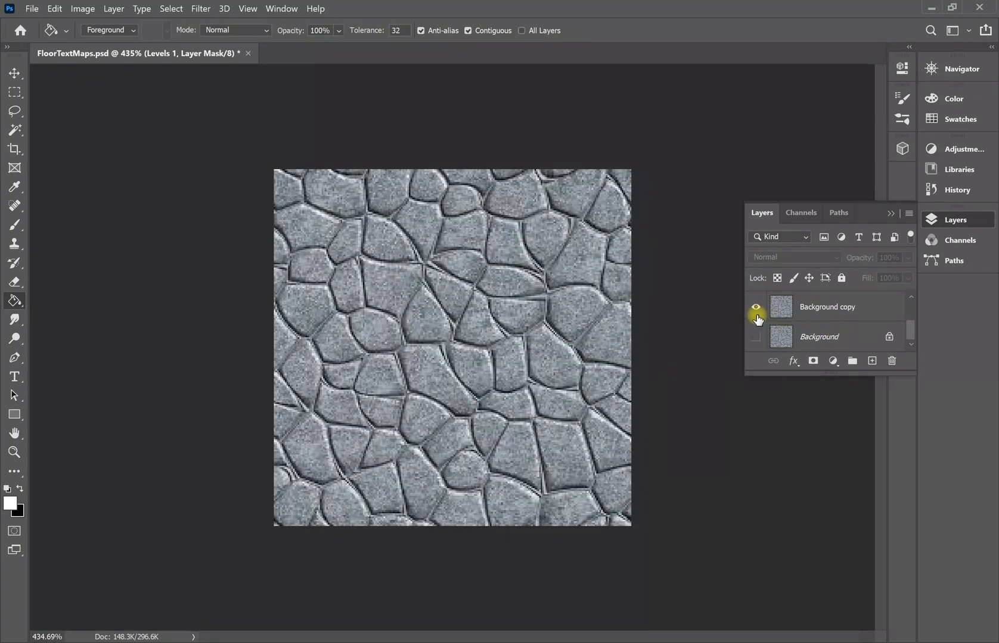
Save the original stone texture as Floor_Col.png in the images folder.
click(32, 9)
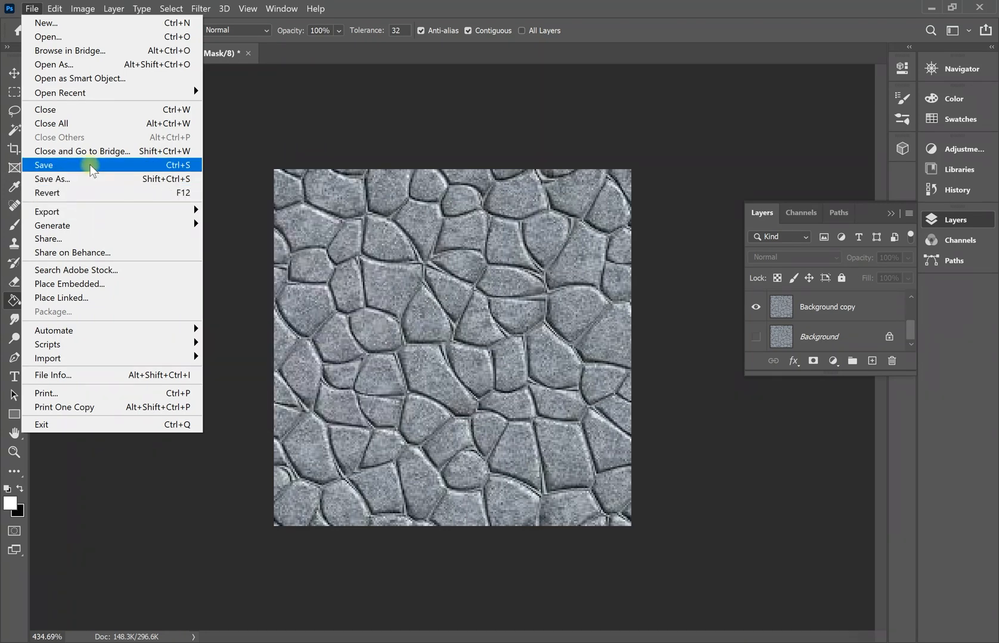
click(111, 178)
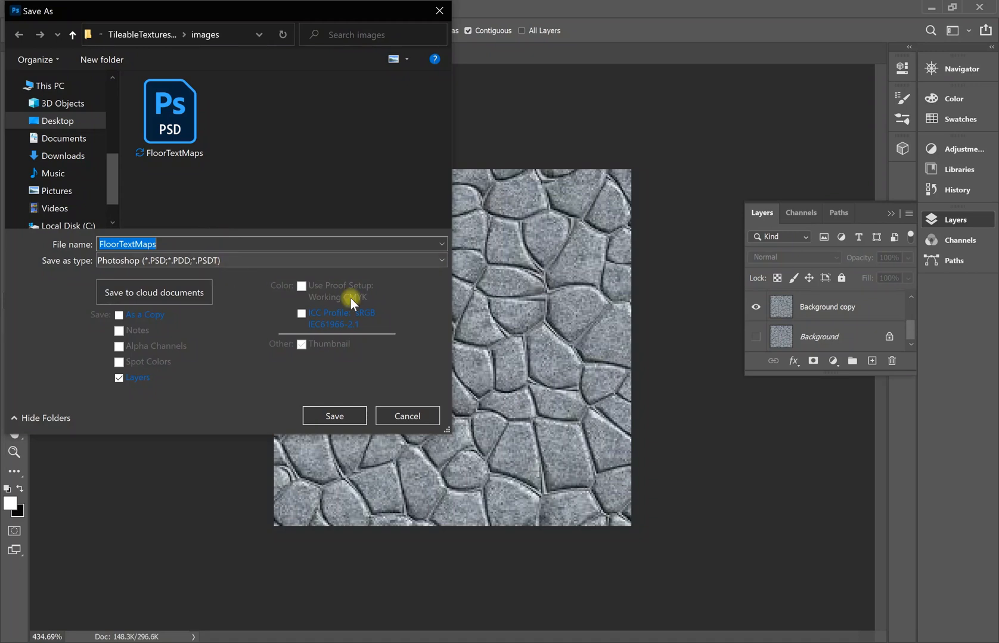
click(270, 261)
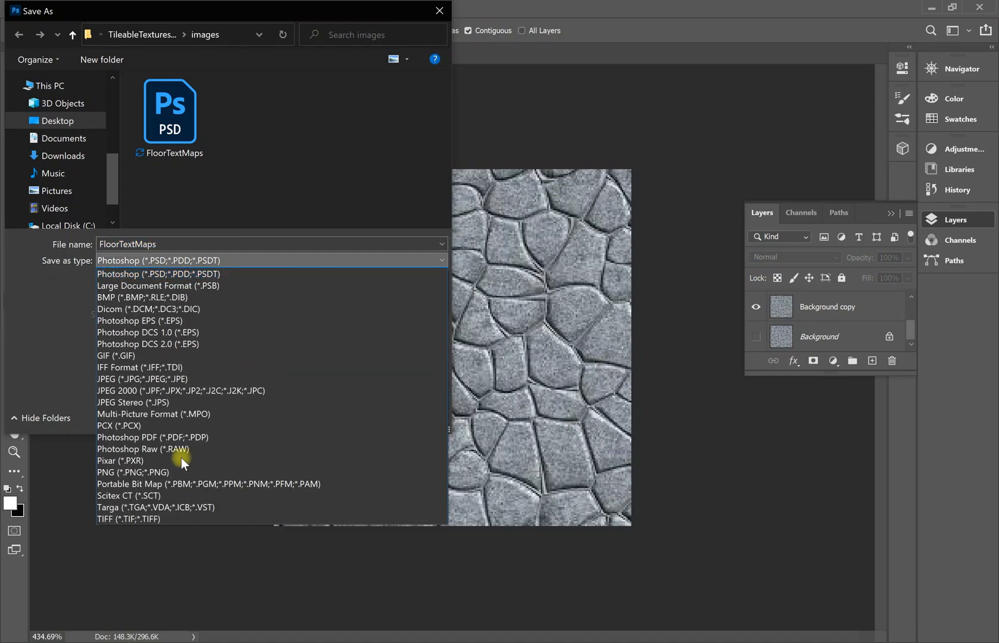
click(159, 475)
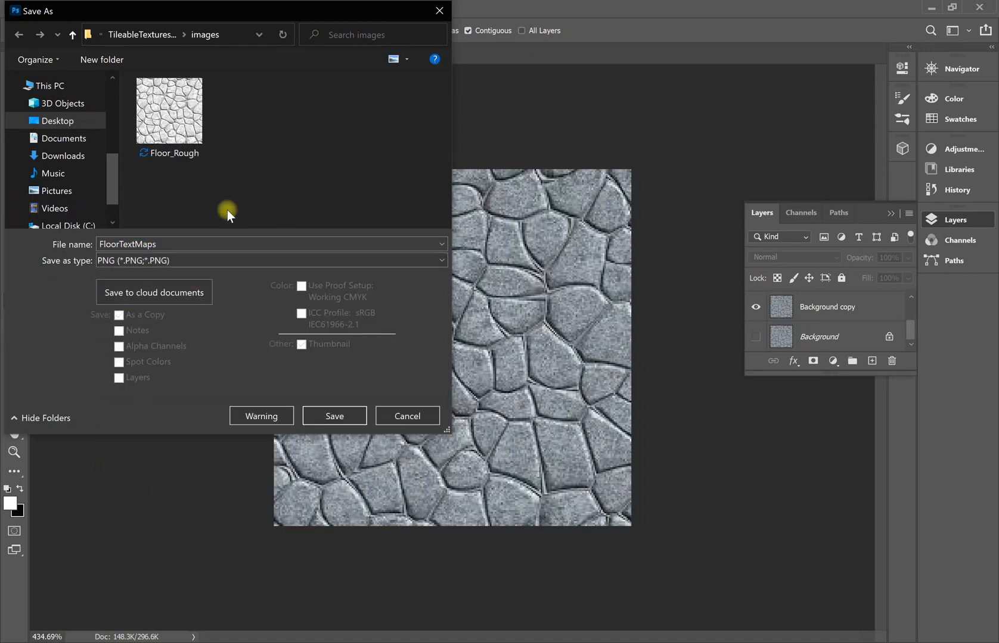
double_click(185, 242)
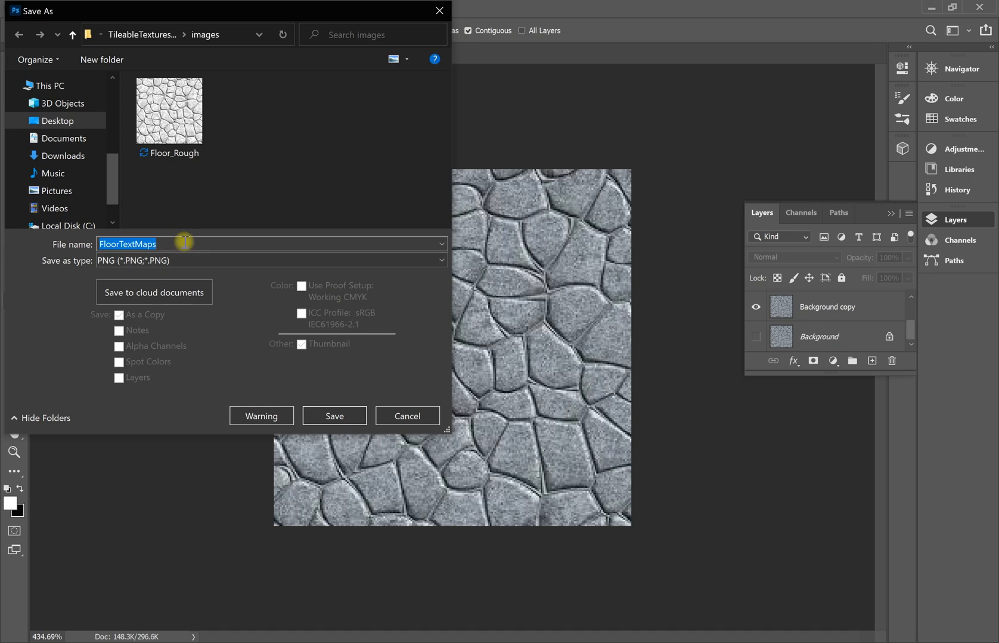
text(Floor_Col)
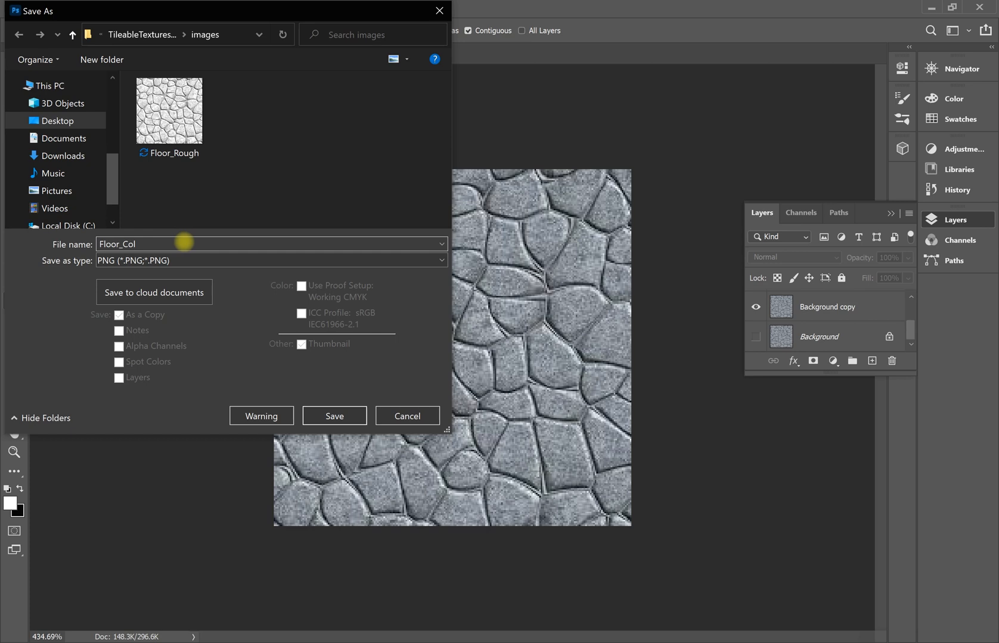
click(330, 415)
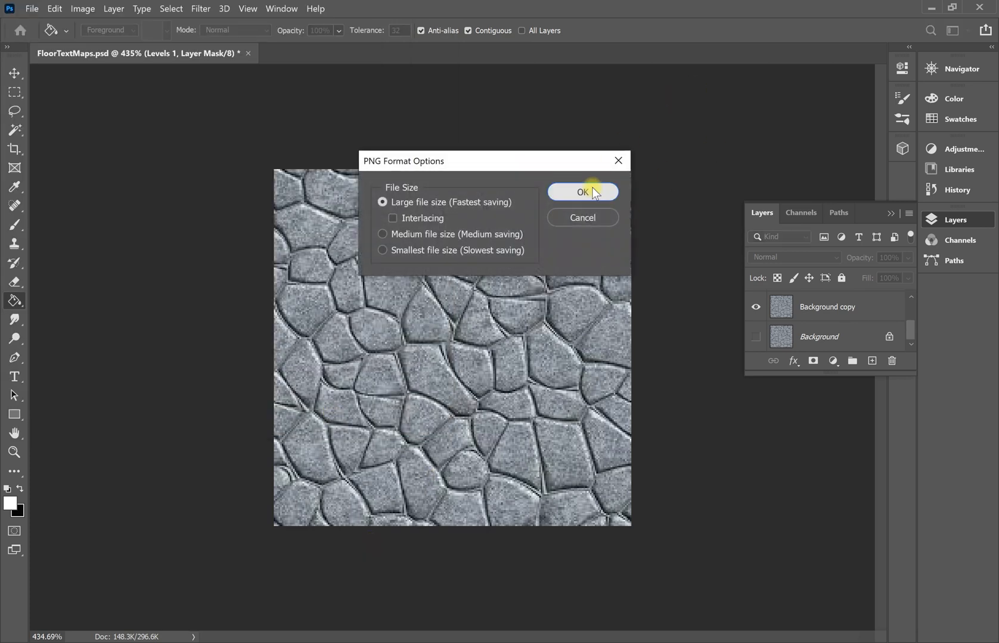
click(592, 189)
scroll(769, 325, up, 2)
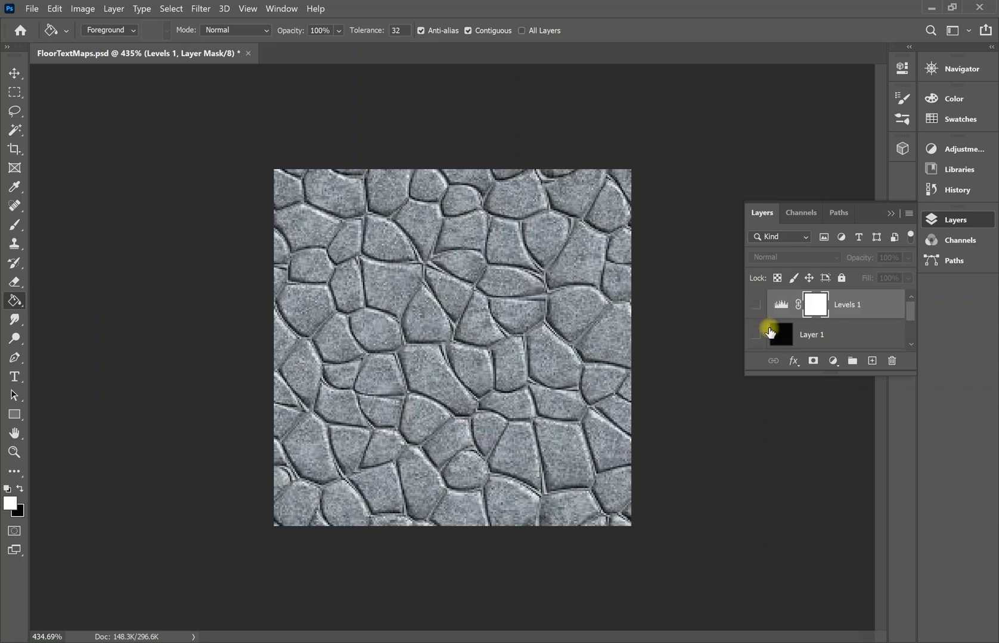
scroll(769, 327, down, 2)
click(811, 317)
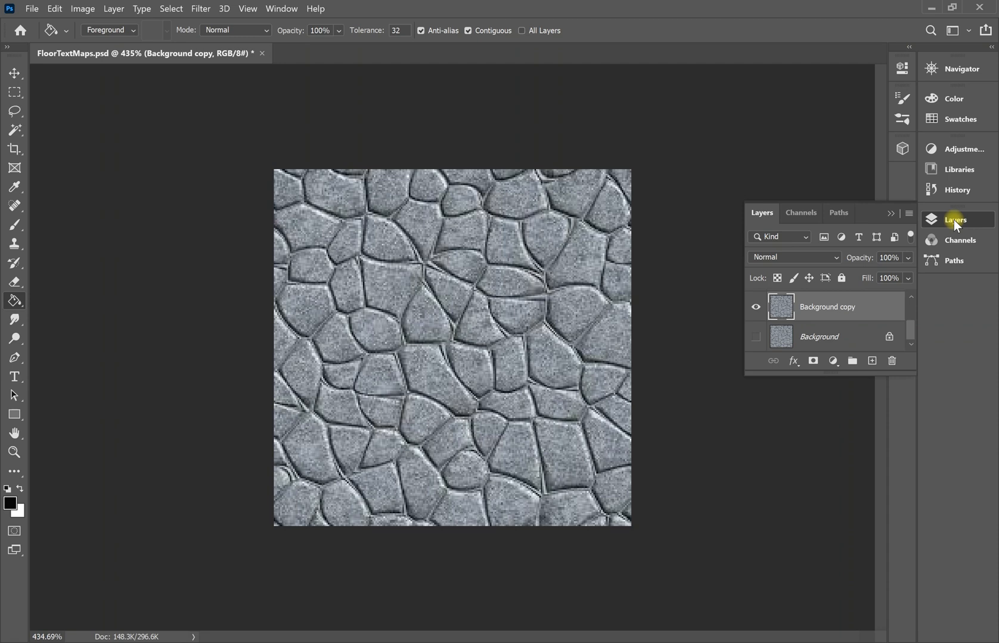
scroll(799, 327, up, 2)
scroll(799, 326, down, 1)
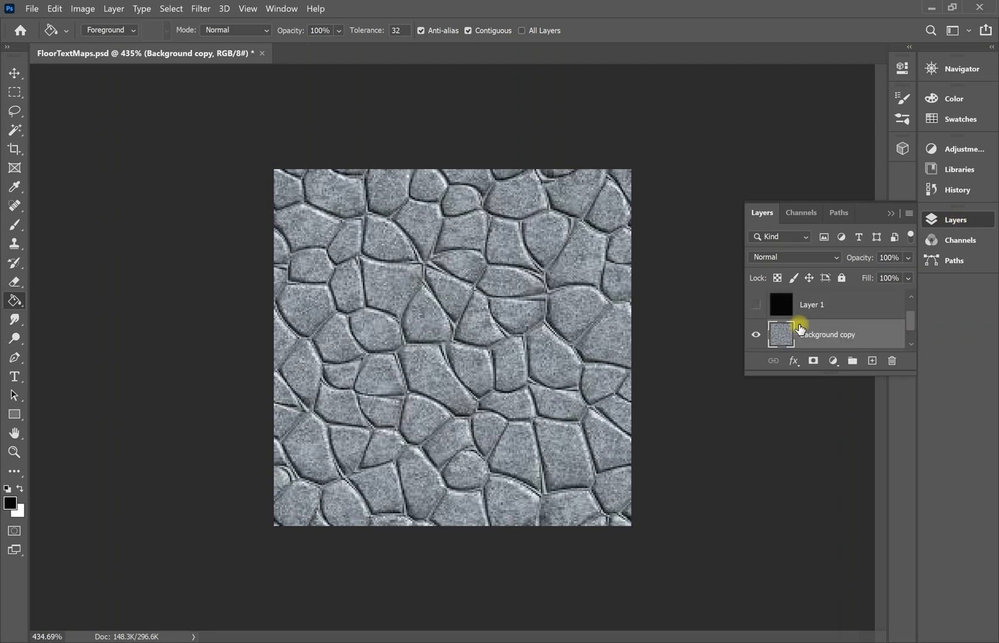
click(755, 305)
scroll(758, 307, up, 1)
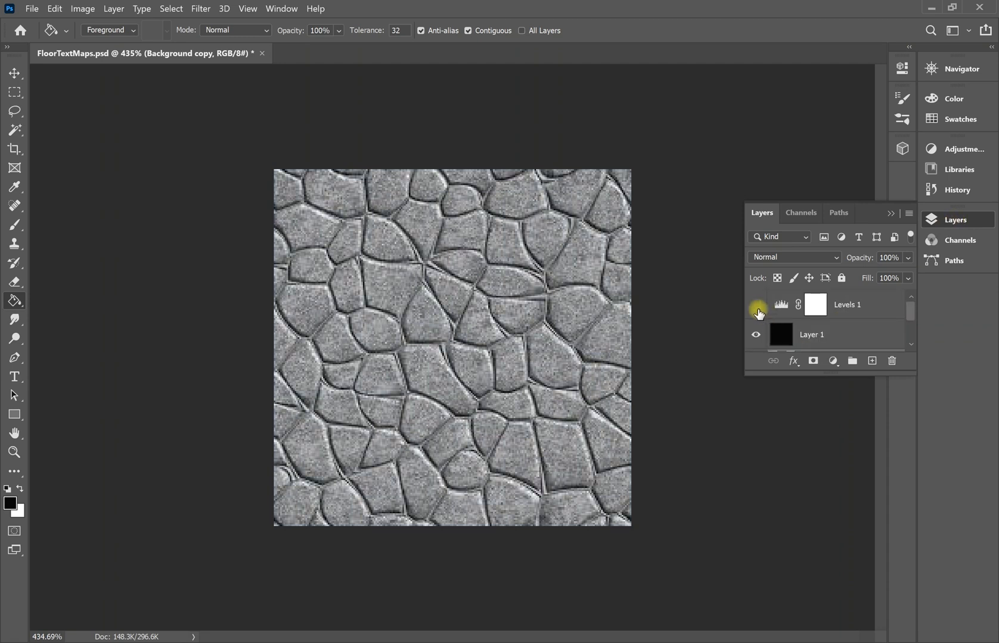
click(756, 304)
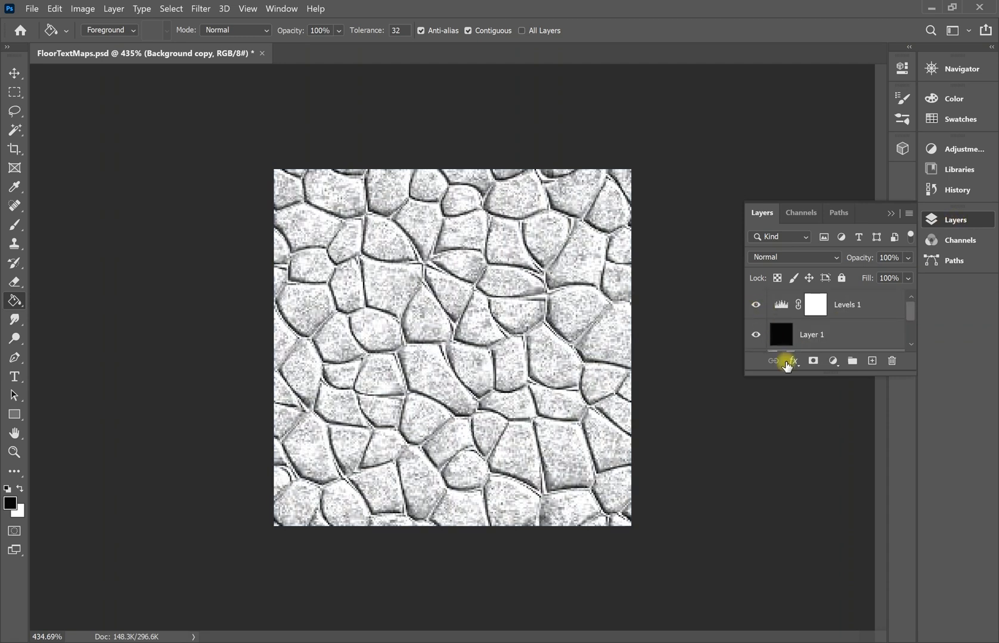
right_click(761, 341)
click(822, 334)
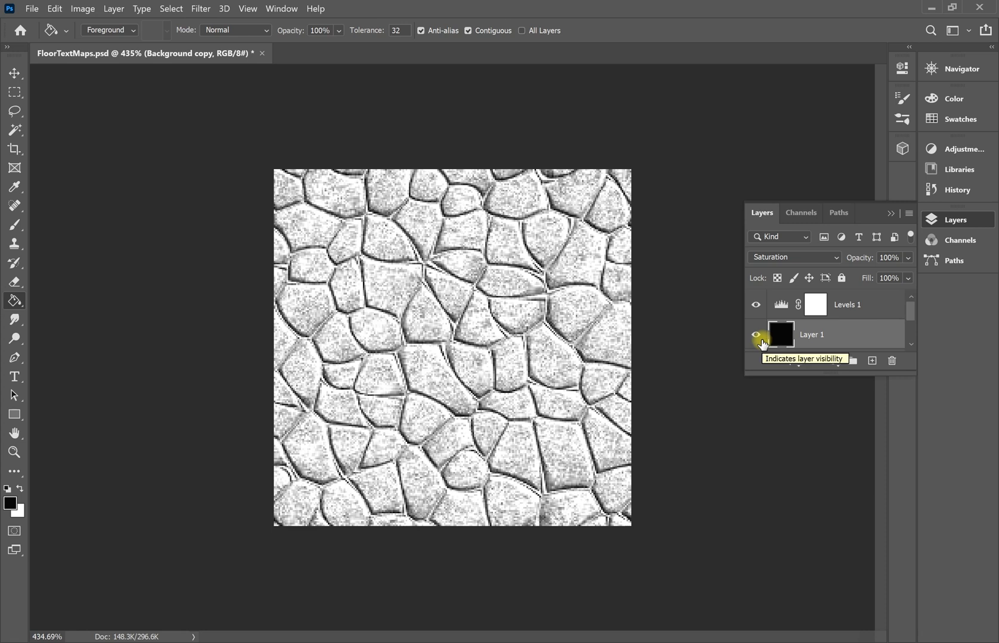
click(779, 305)
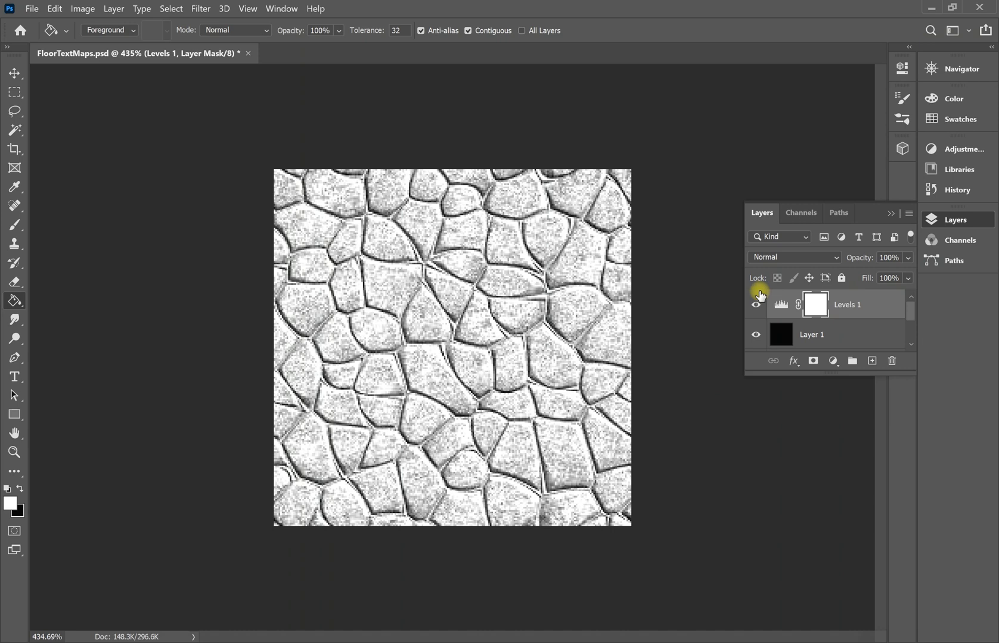
click(758, 307)
click(756, 335)
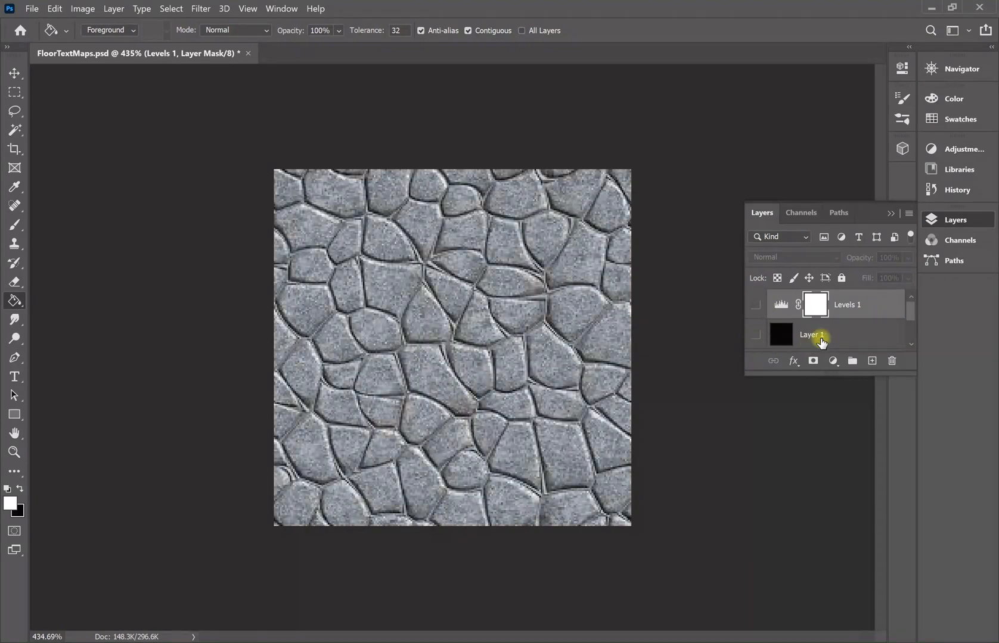
scroll(819, 339, down, 1)
click(824, 348)
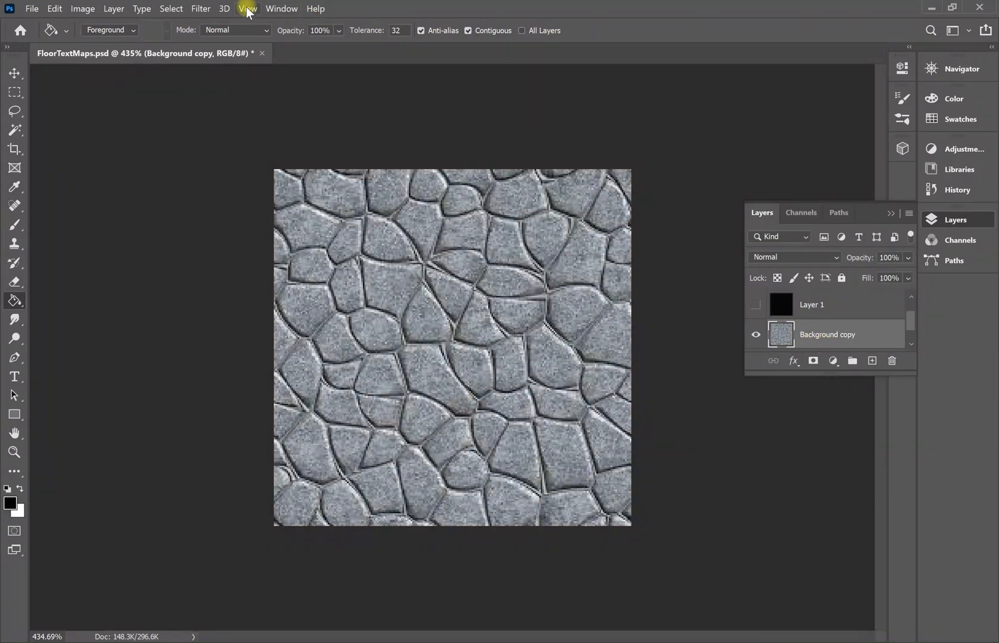
Launch the 3D Generate Bump (Height) Map filter on the stone texture layer.
click(202, 9)
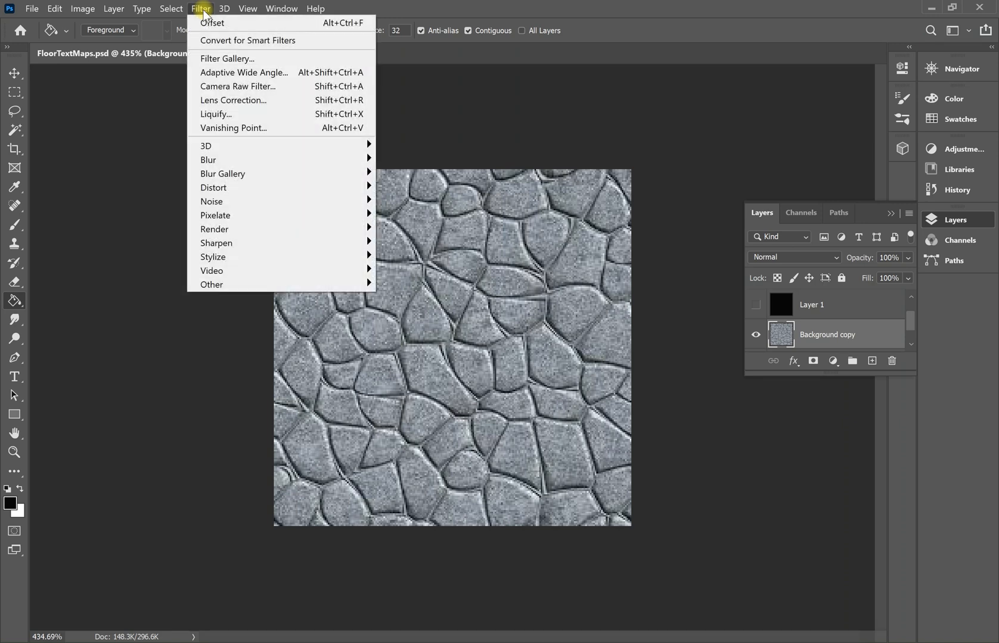
click(245, 146)
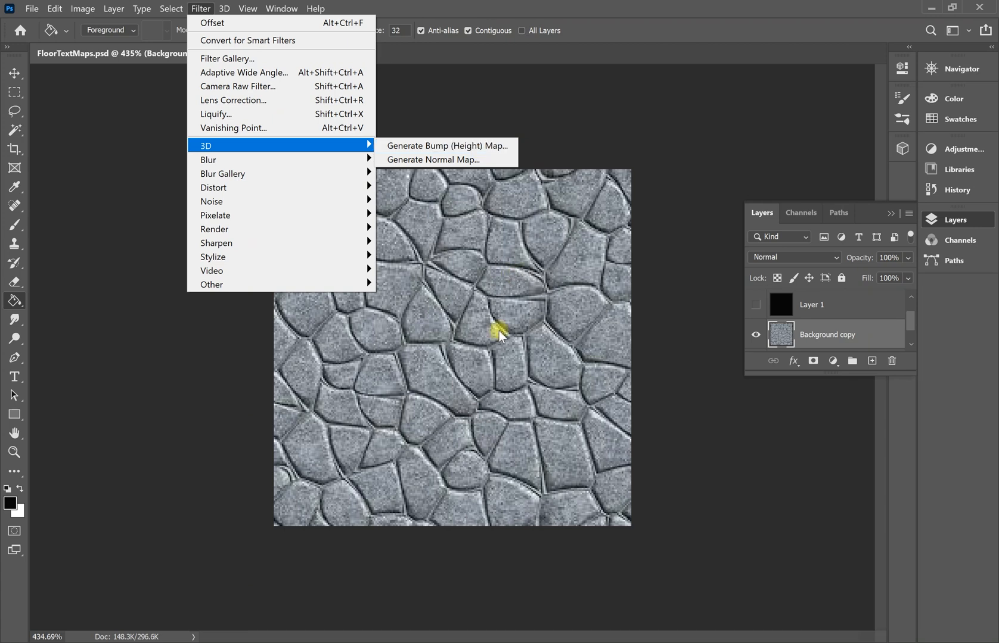
click(480, 146)
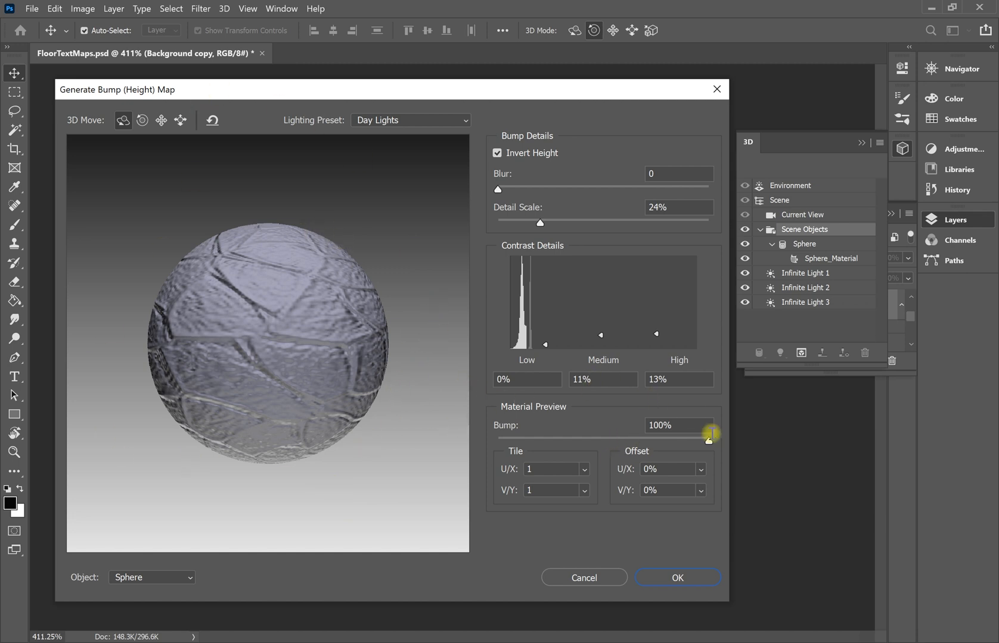
Toggle Invert Height on and off to compare the stone relief, ending with it unticked.
click(499, 152)
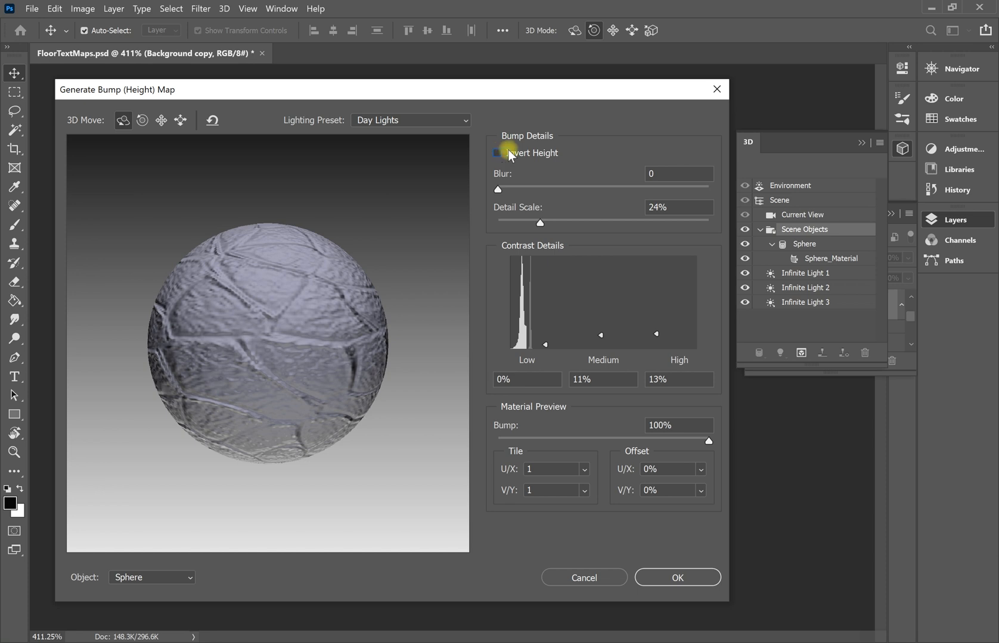
click(499, 153)
click(499, 153)
drag(527, 90, 886, 117)
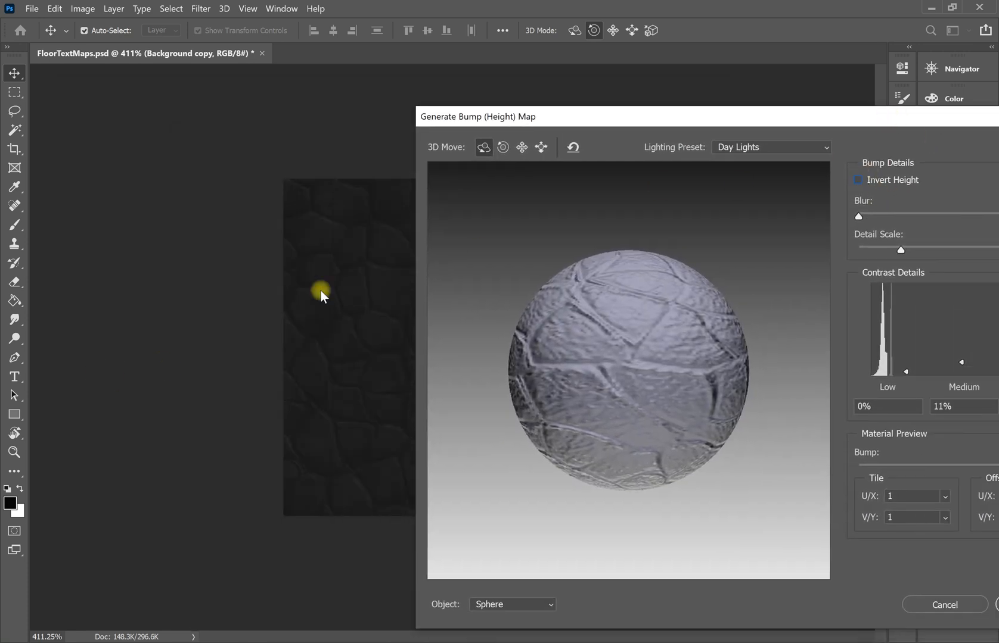
key(space)
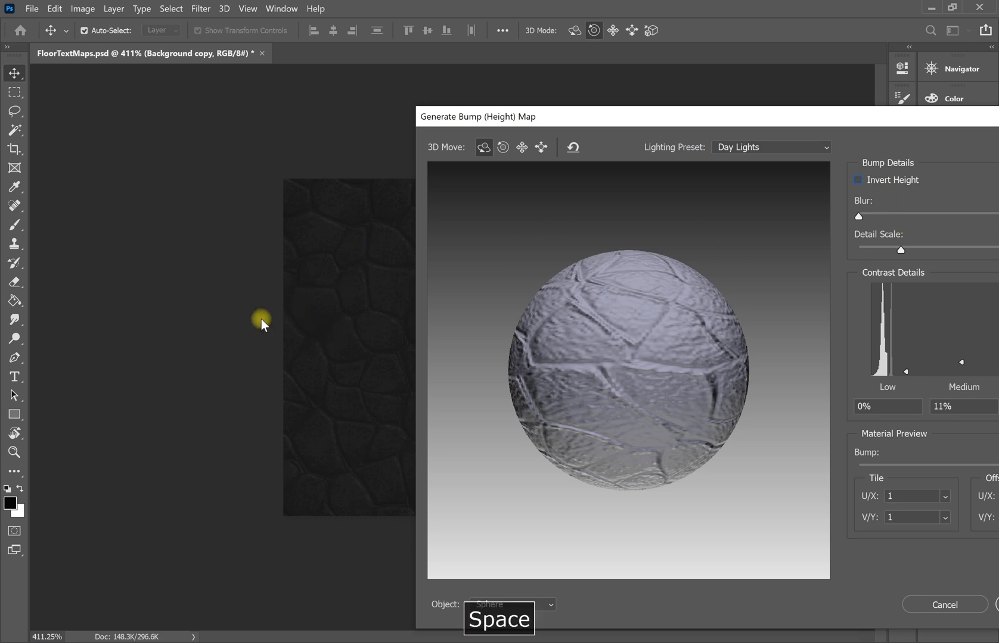
click(856, 185)
click(855, 184)
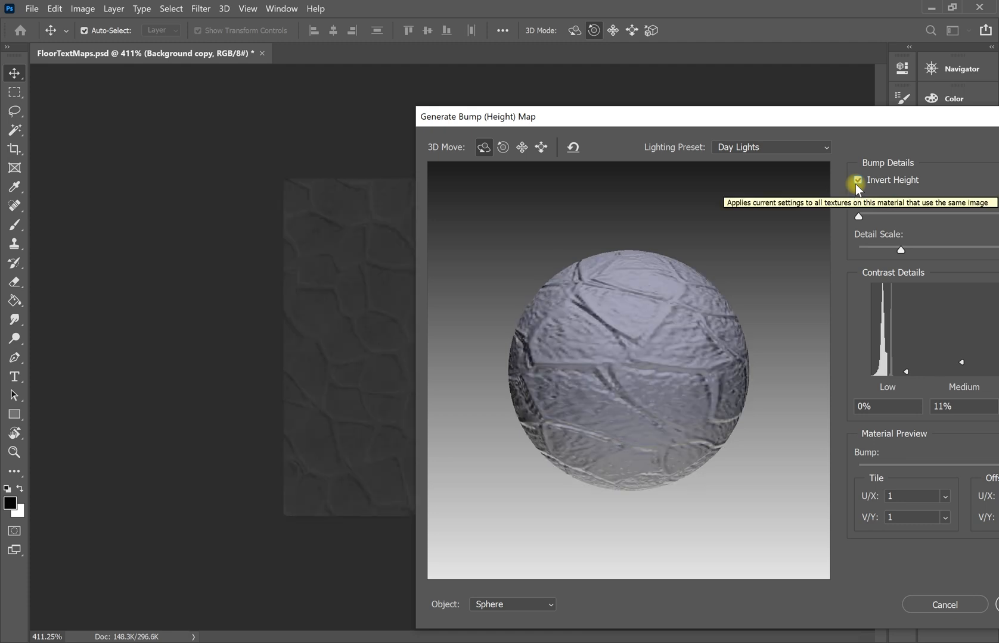
click(856, 182)
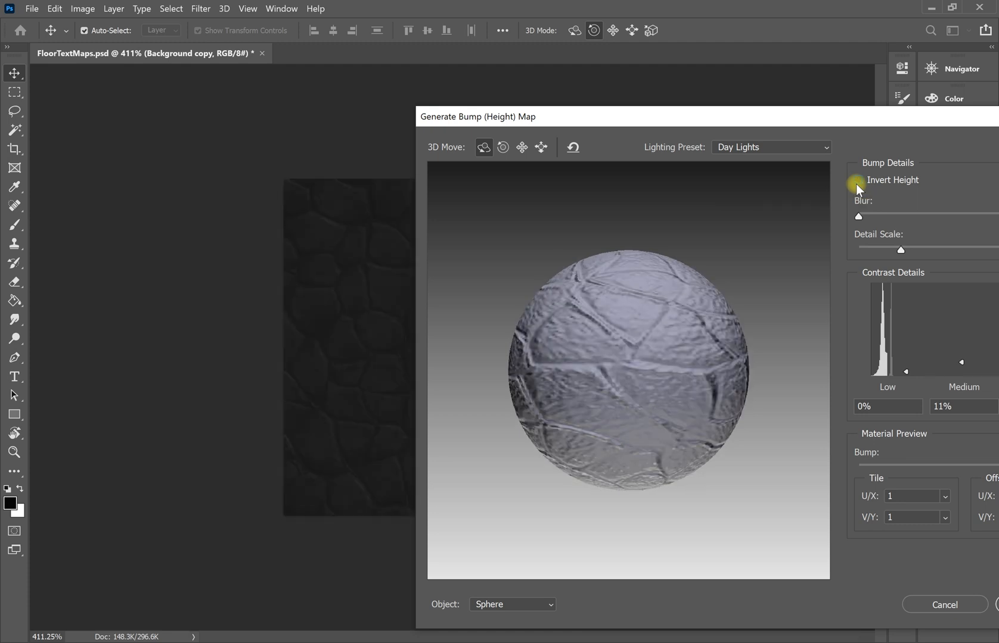
click(862, 181)
click(862, 181)
drag(747, 120, 474, 77)
click(552, 105)
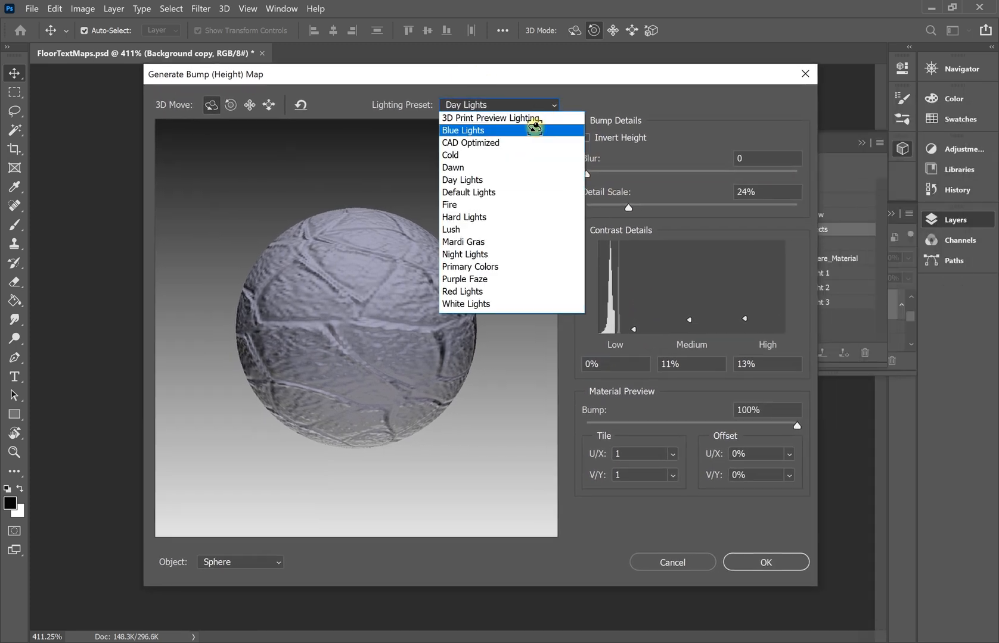
Preview with Default Lights, tick Invert Height, and set Detail Scale to 20%.
click(515, 193)
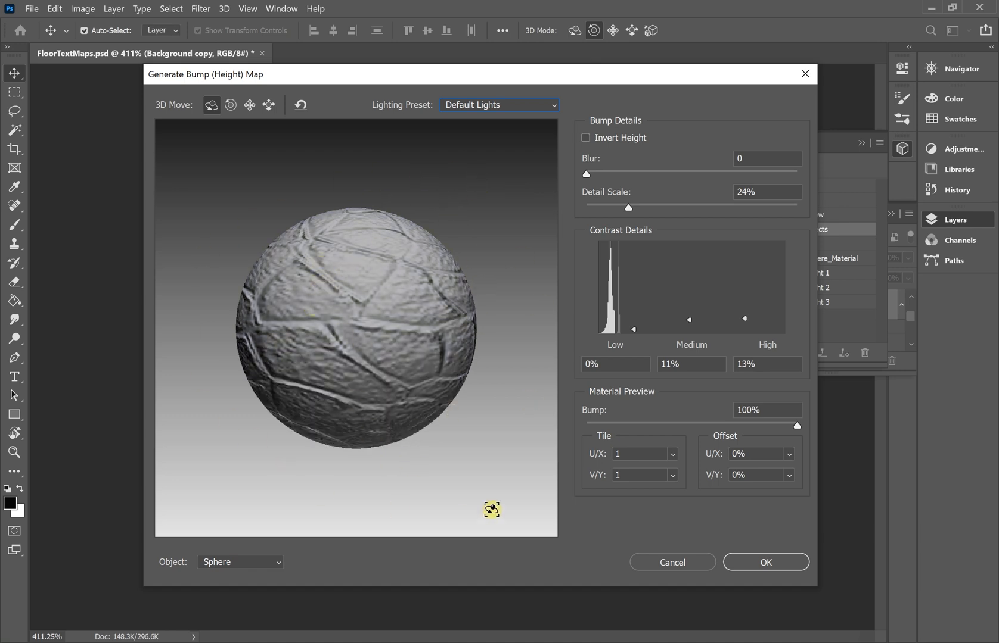
click(587, 140)
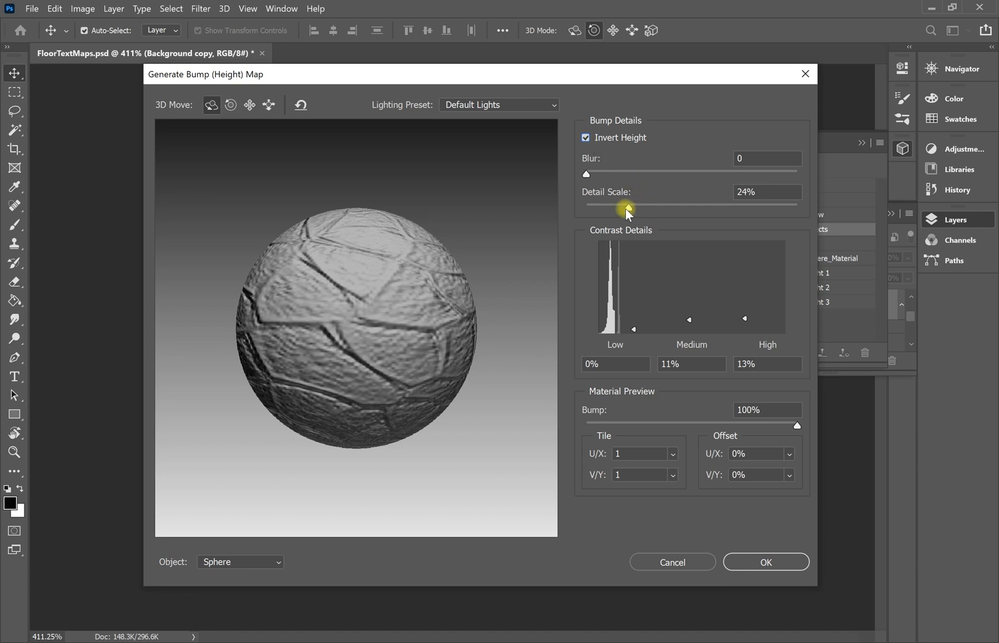
drag(627, 209, 694, 216)
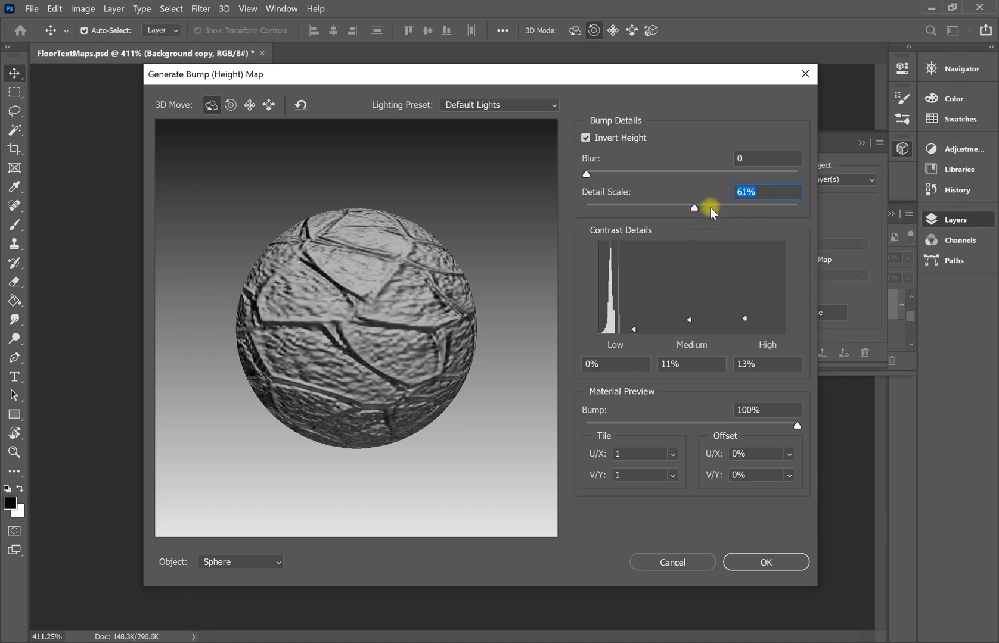
drag(770, 219, 621, 211)
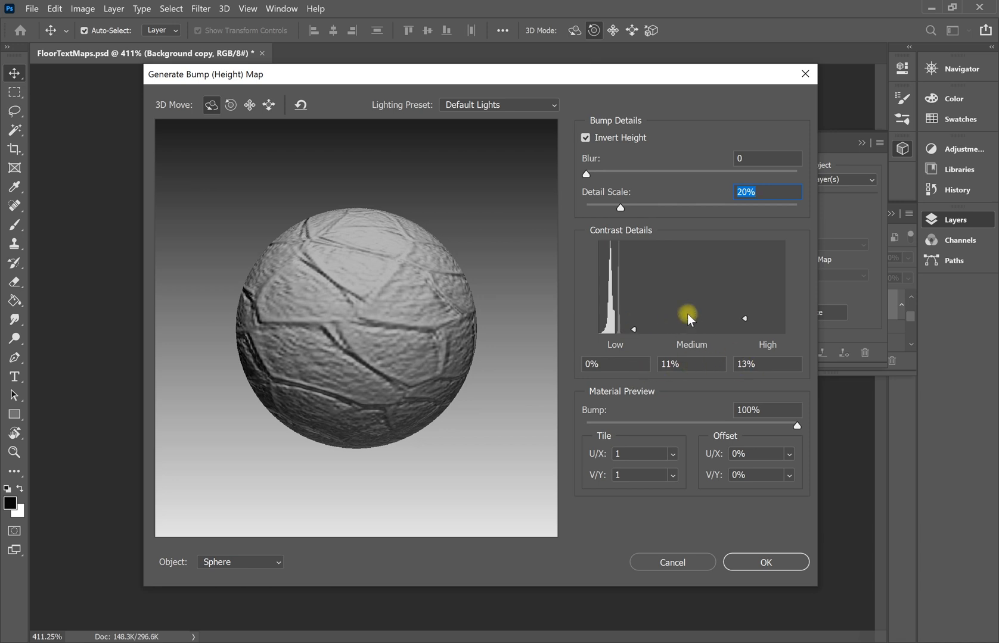
Adjust the contrast sliders to Low 4%, Medium 18% and High 12%.
drag(692, 320, 695, 301)
drag(689, 322, 691, 271)
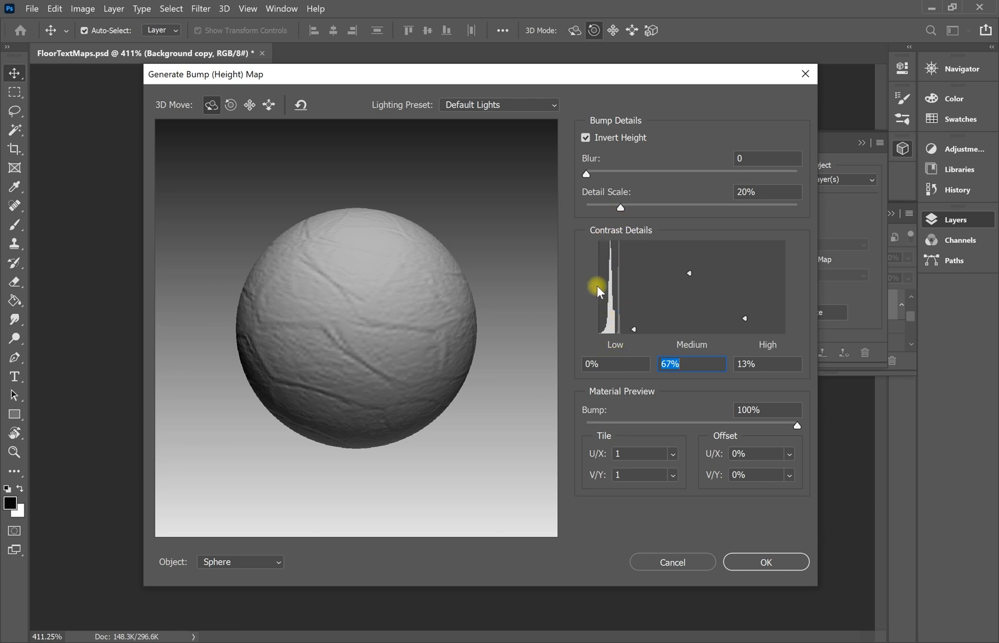
drag(690, 276, 697, 320)
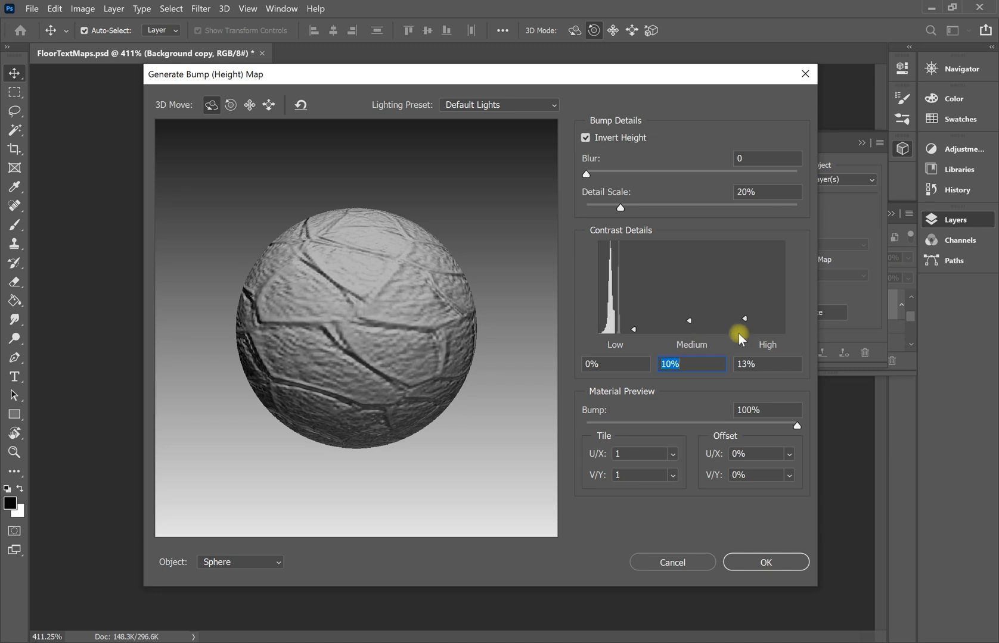
mouse_move(745, 317)
mouse_down()
mouse_move(745, 289)
mouse_move(747, 320)
mouse_up()
mouse_move(637, 331)
mouse_down()
mouse_move(630, 277)
mouse_move(653, 325)
mouse_up()
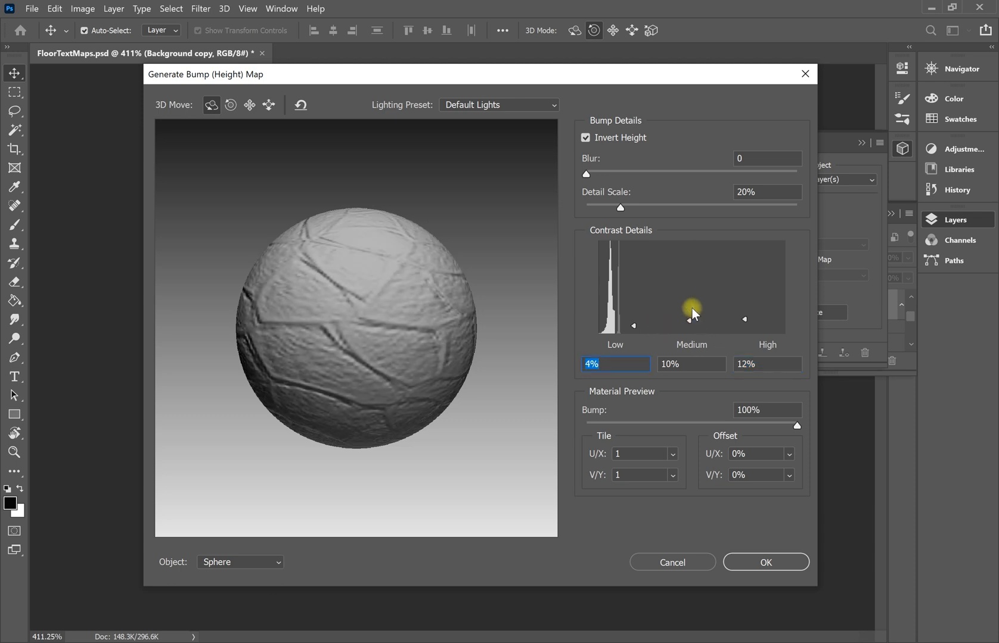
mouse_move(691, 320)
mouse_down()
mouse_move(689, 309)
mouse_move(701, 329)
mouse_move(702, 314)
mouse_up()
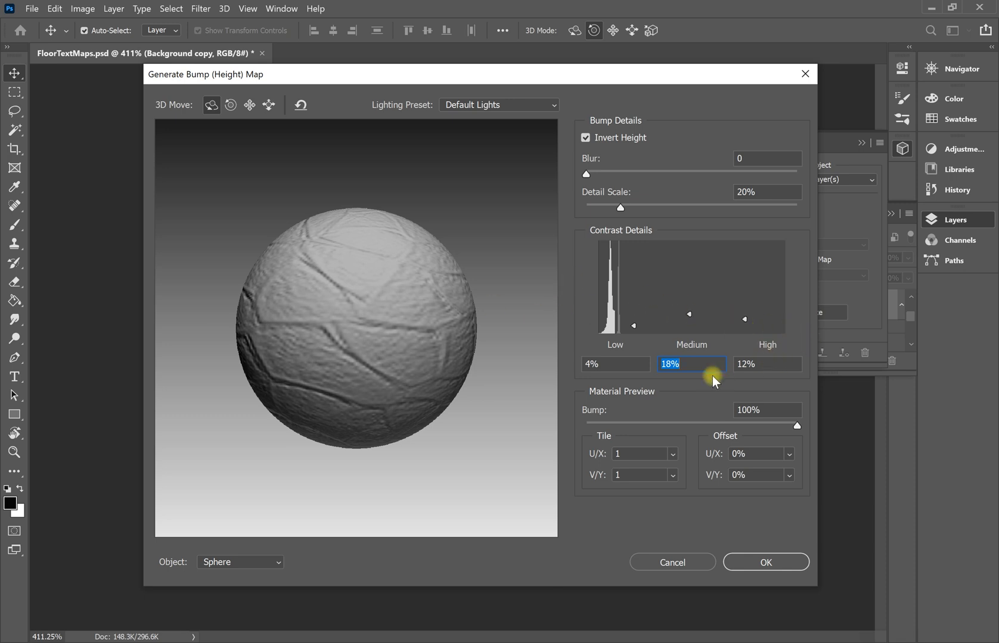
Test preview Bump strengths between 35% and 100%, settle on 100%, and apply the height map.
drag(796, 427, 756, 444)
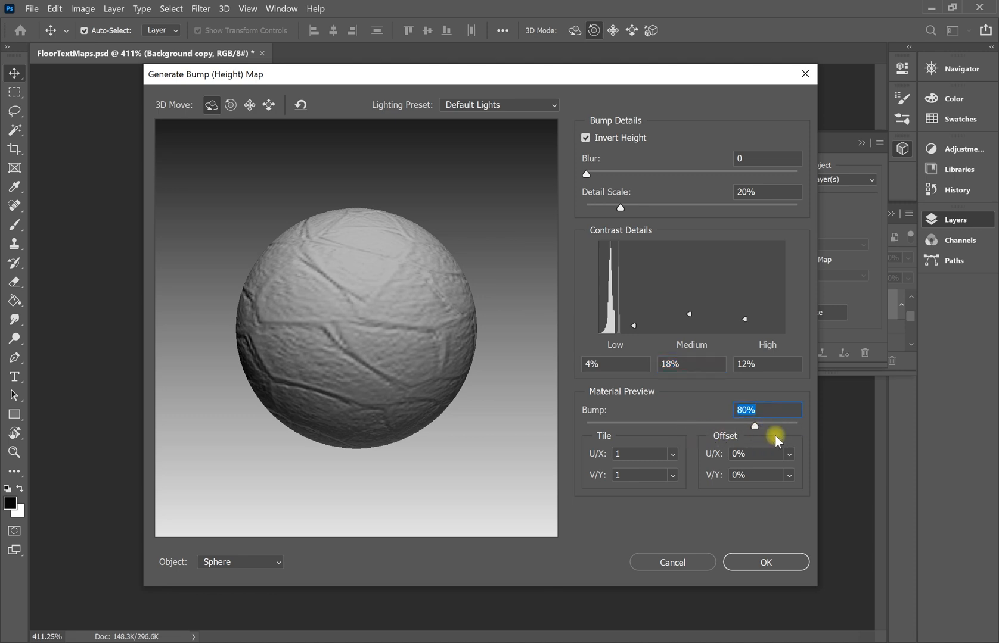
drag(755, 425, 633, 437)
drag(480, 80, 542, 74)
drag(699, 421, 874, 444)
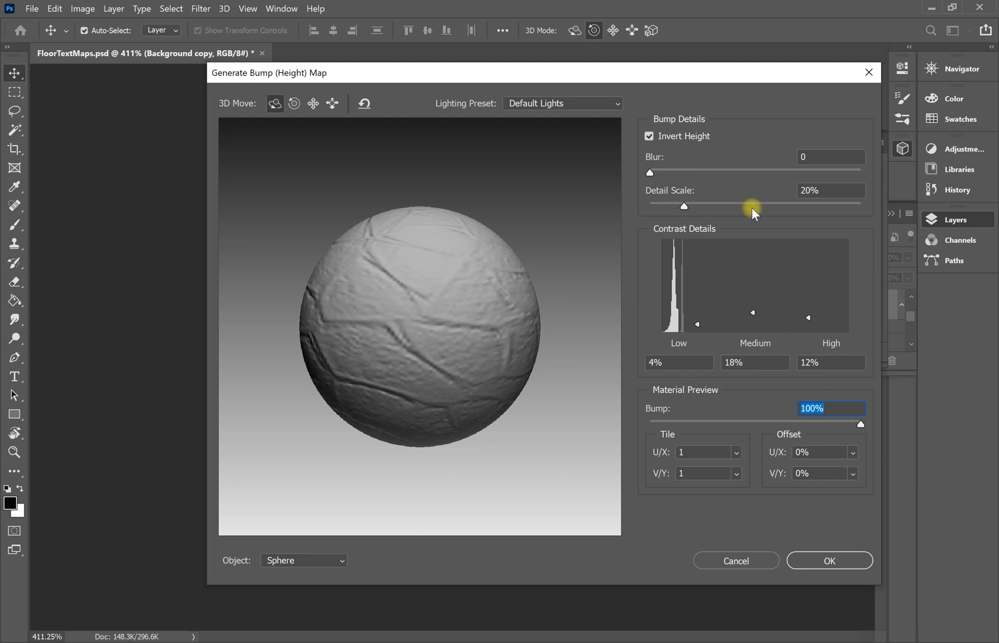
drag(470, 74, 728, 52)
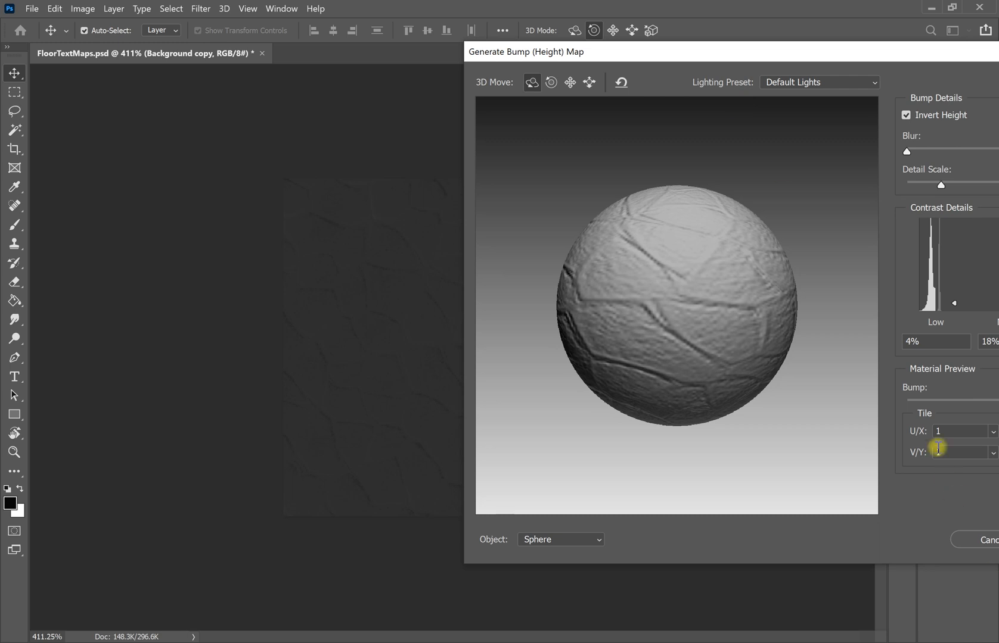
click(966, 401)
drag(966, 403, 920, 404)
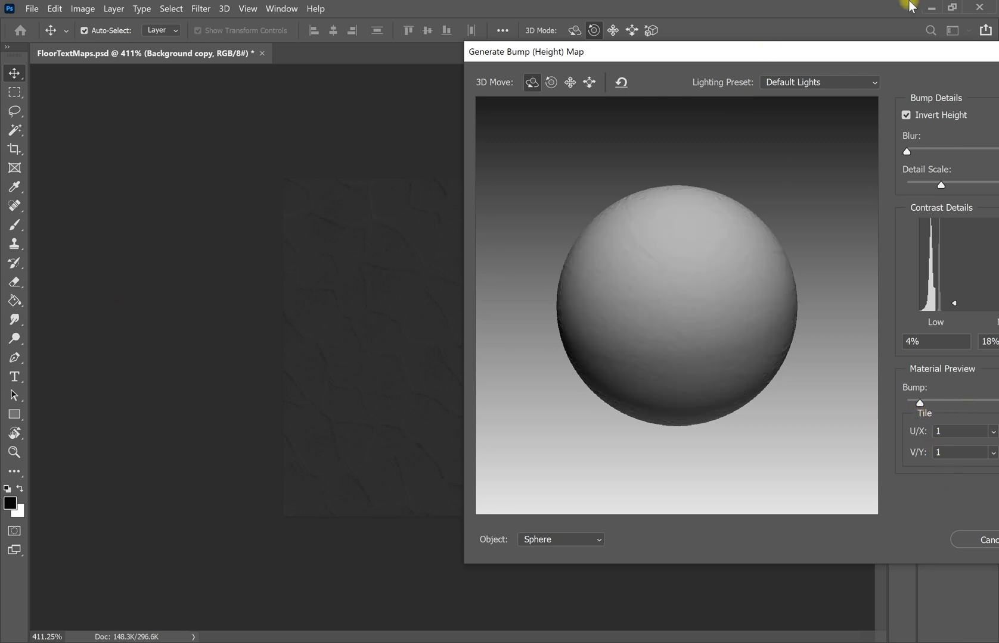
drag(780, 60, 438, 106)
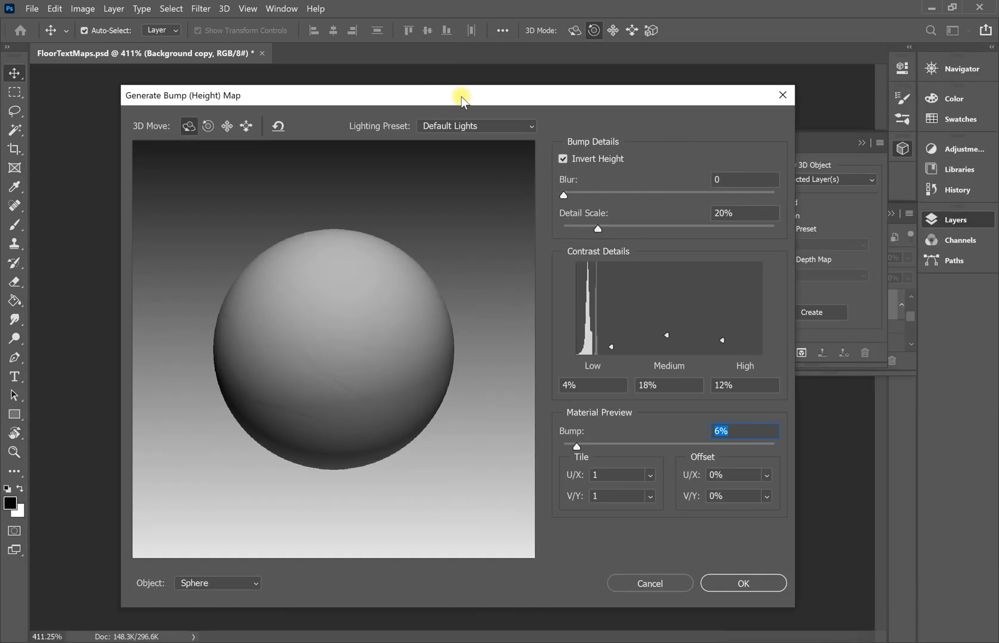
click(676, 447)
drag(702, 446, 812, 457)
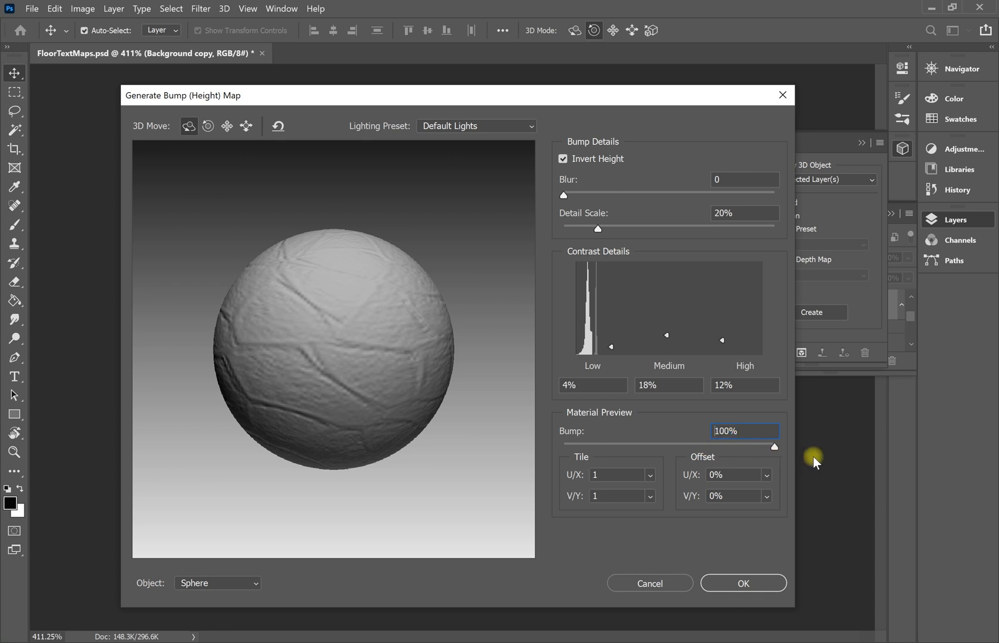
click(743, 585)
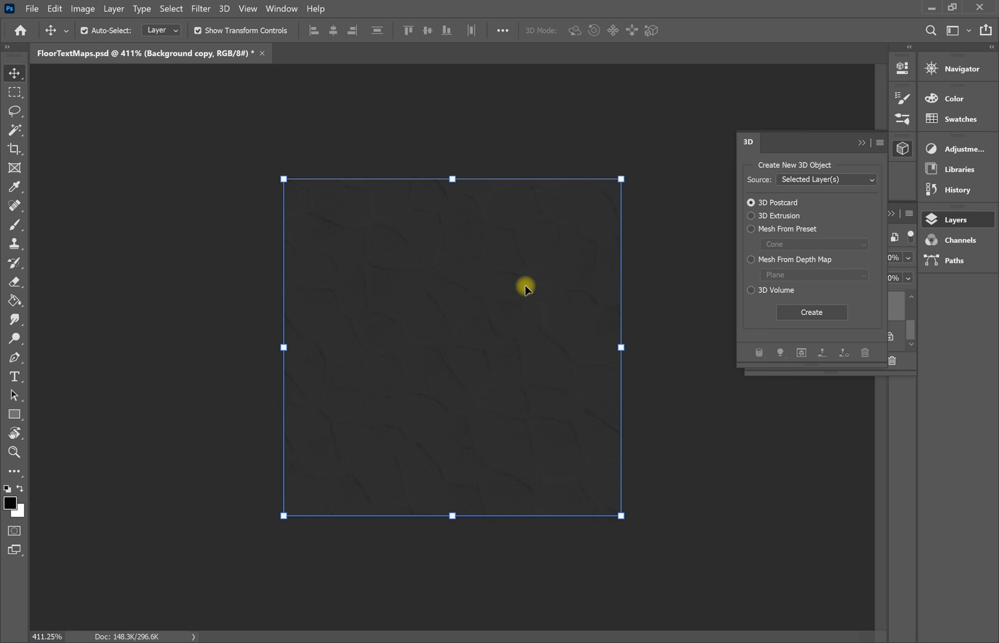
Check the 3D panel's Source options, keeping Selected Layers, then collapse it to show Layers.
click(903, 151)
click(899, 150)
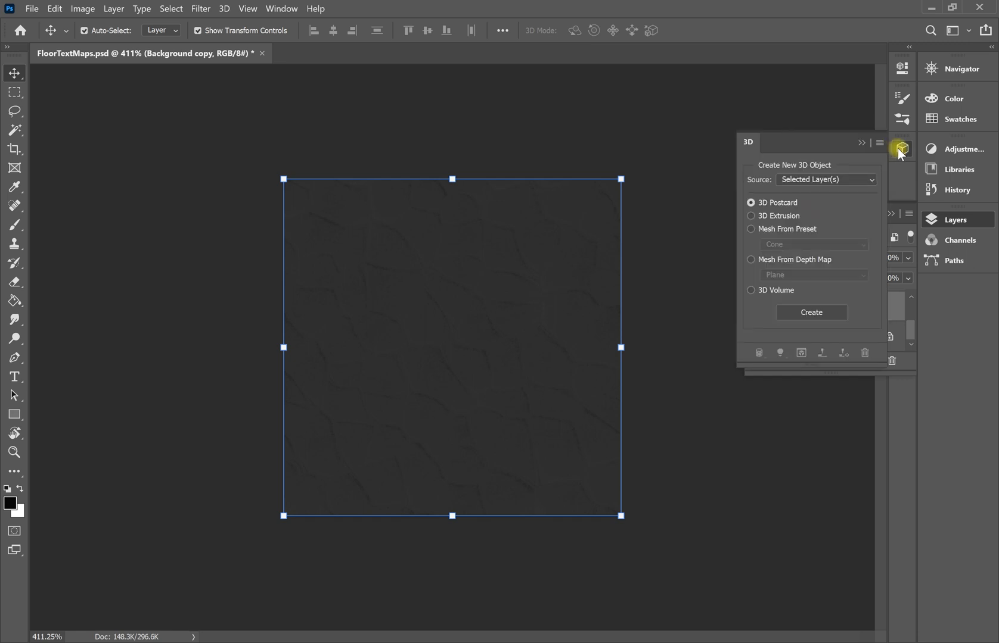
click(839, 176)
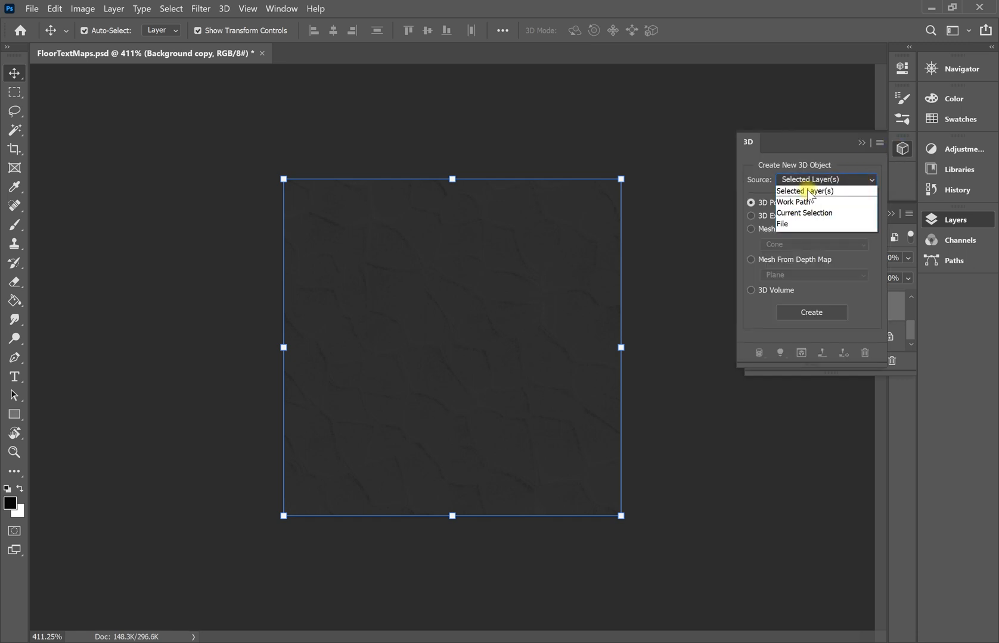
click(835, 185)
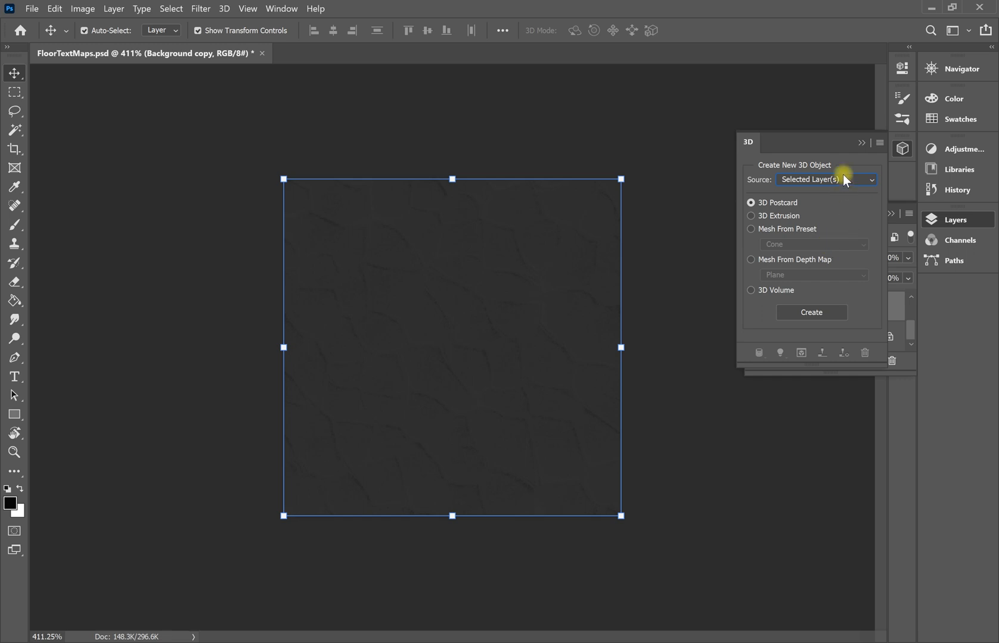
click(902, 151)
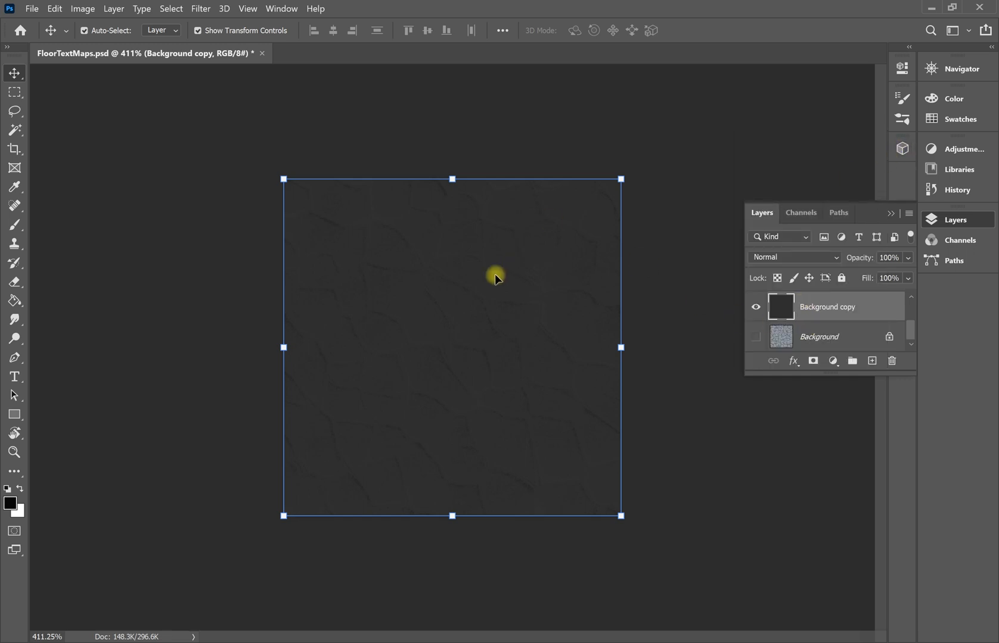
click(28, 7)
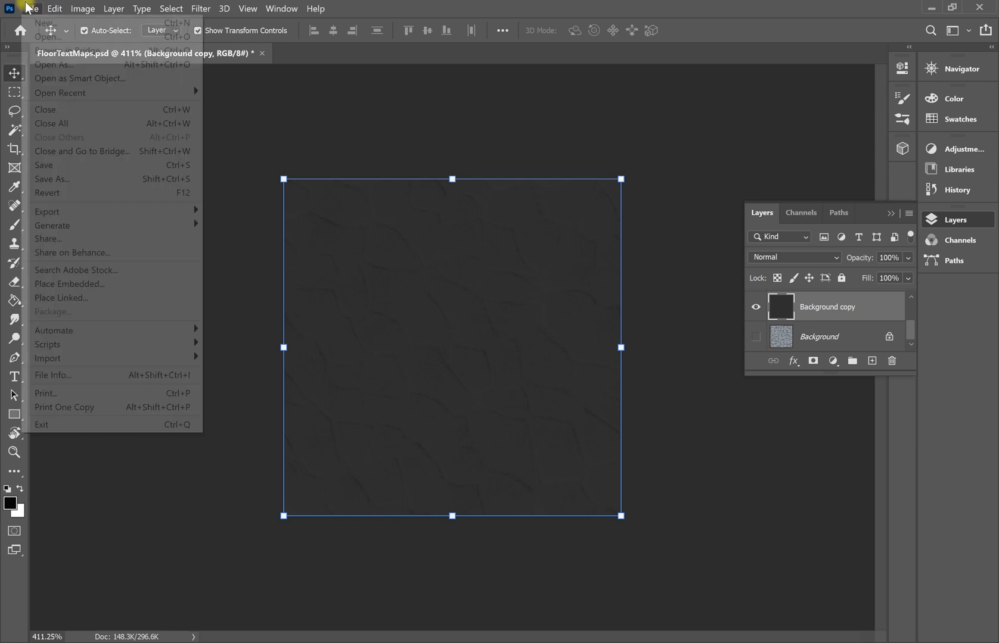
Start a Save As with PNG format in the images folder, entering the name Floor_Bump.
click(78, 178)
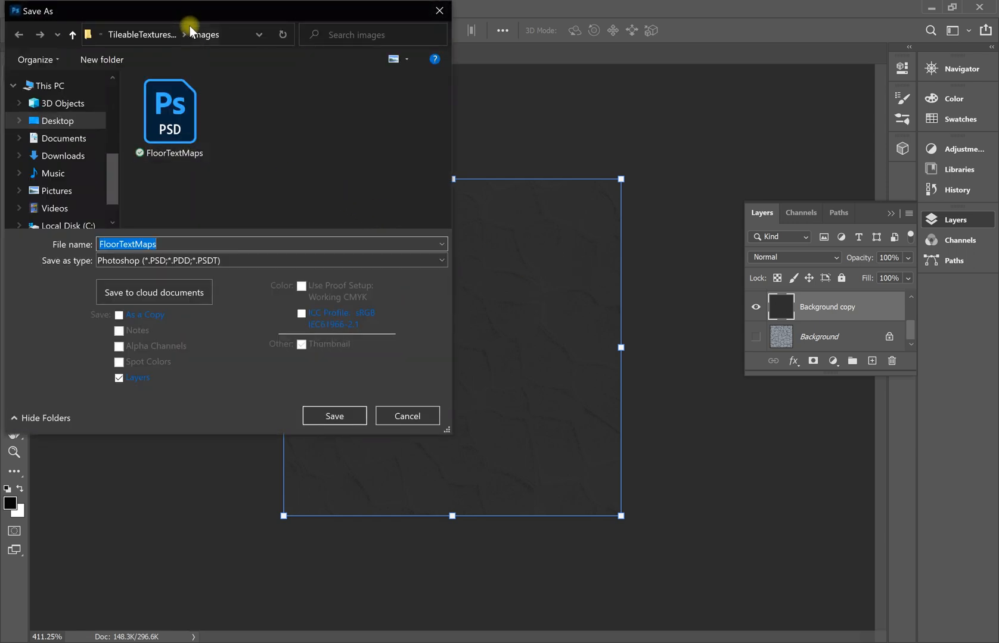
click(192, 260)
click(175, 473)
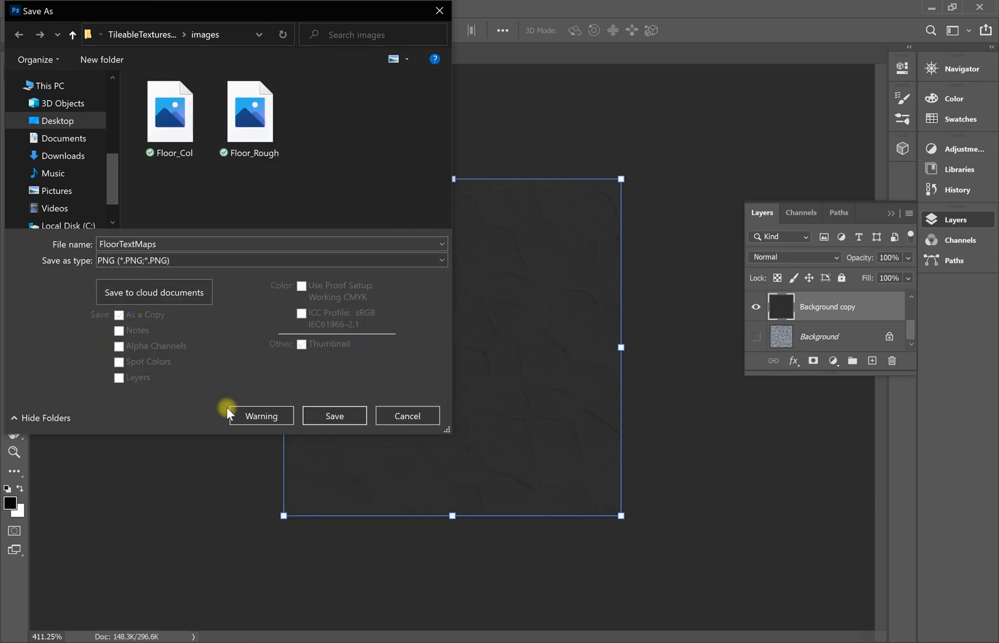
double_click(230, 241)
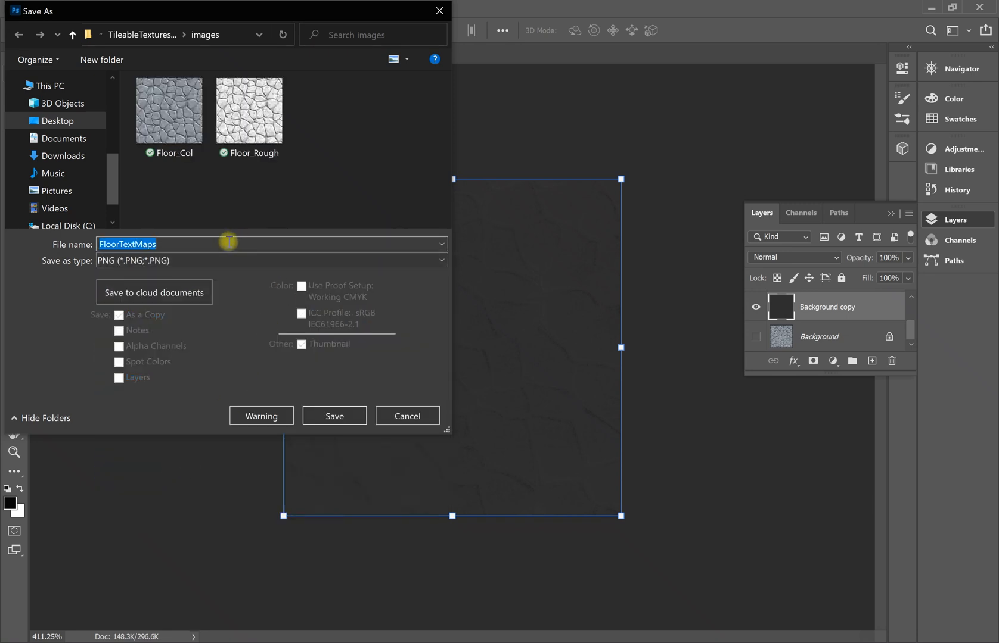
text(Floor_Bump)
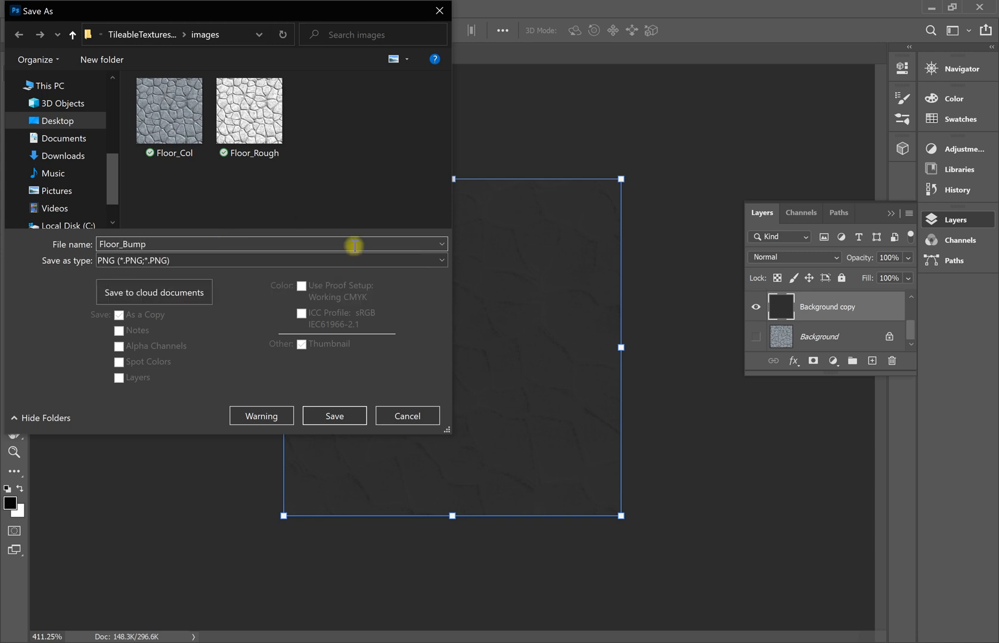
Finish saving Floor_Bump.png, then duplicate the Background layer and hide the height-map layer.
click(328, 415)
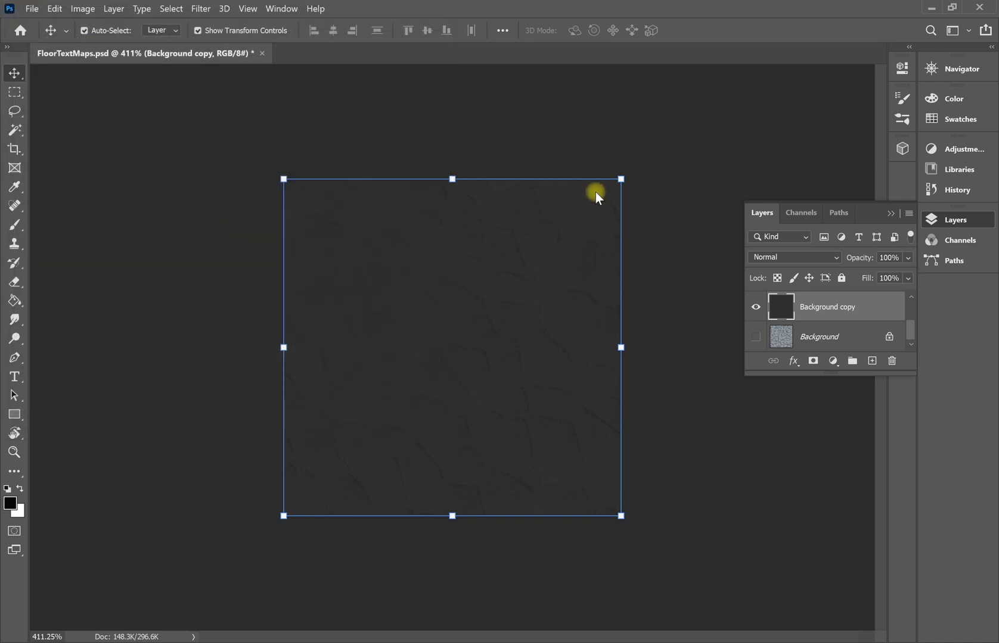
click(569, 195)
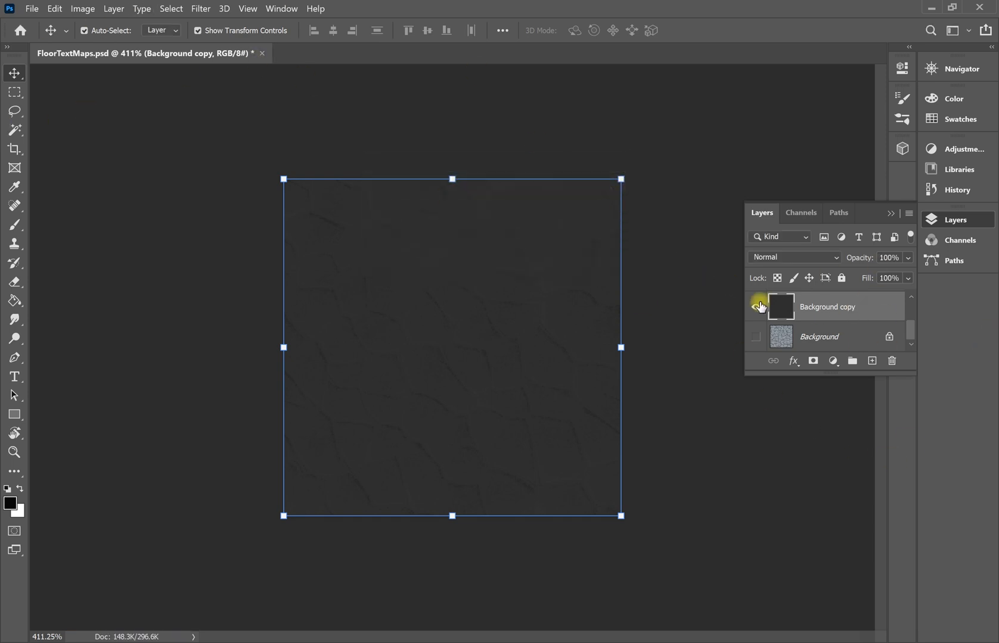
drag(853, 339, 870, 363)
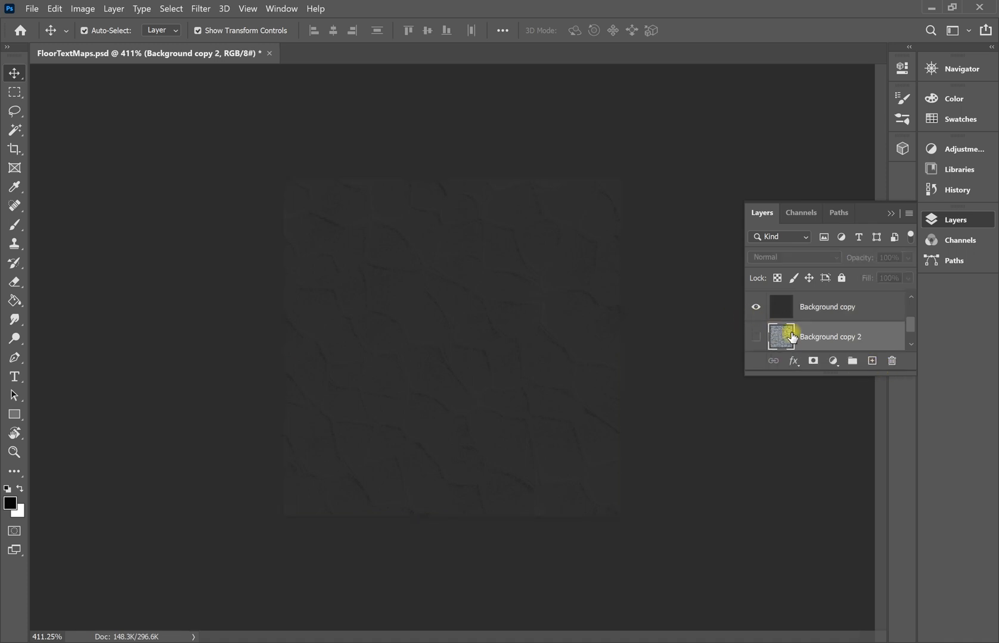
click(755, 310)
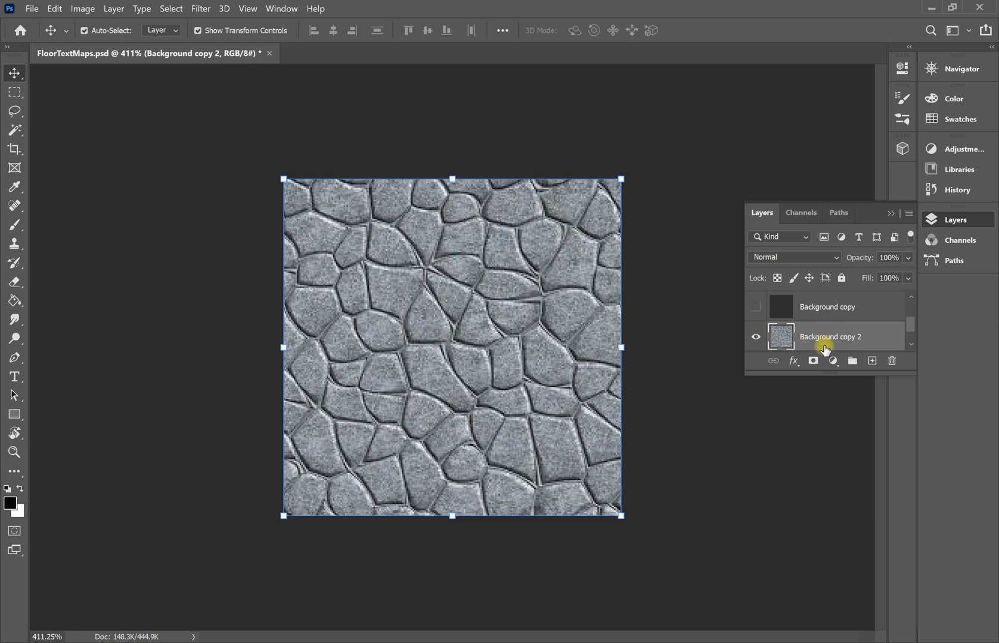
scroll(846, 339, down, 1)
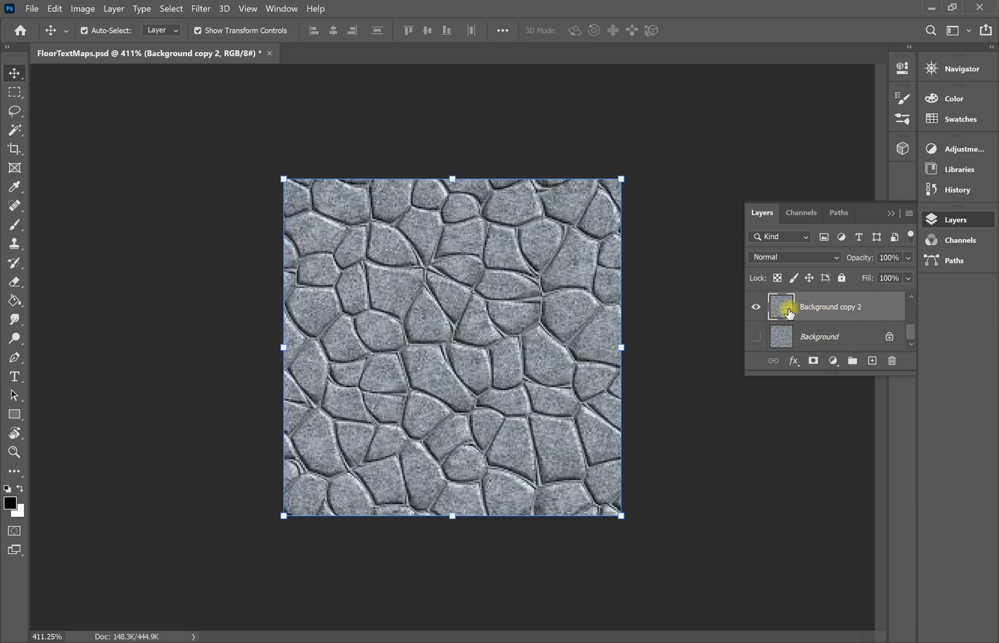
scroll(787, 313, up, 3)
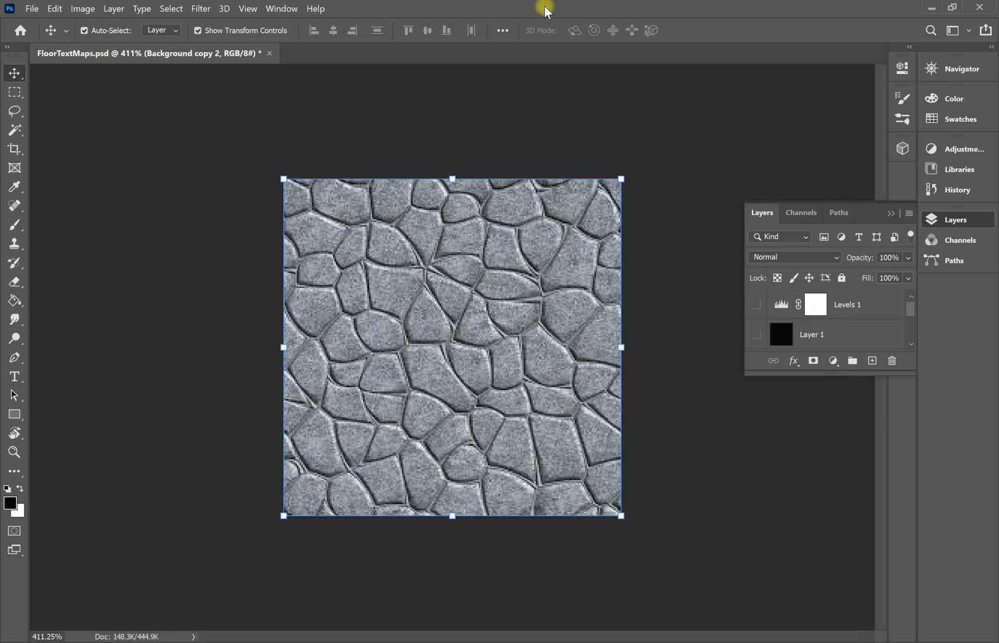
Open the 3D Generate Normal Map filter on the stone texture.
click(199, 10)
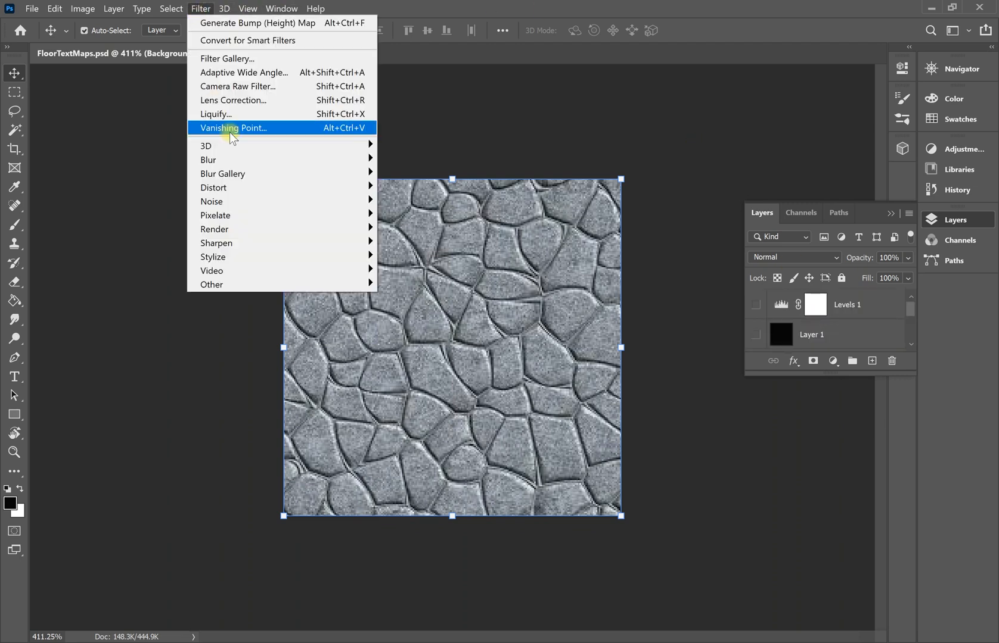
mouse_move(271, 148)
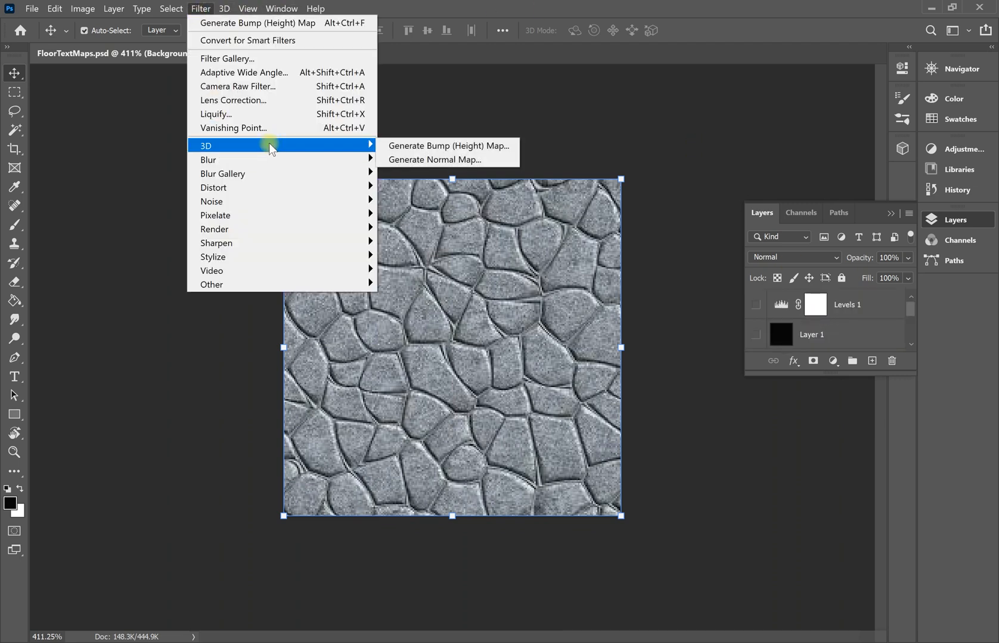
click(444, 160)
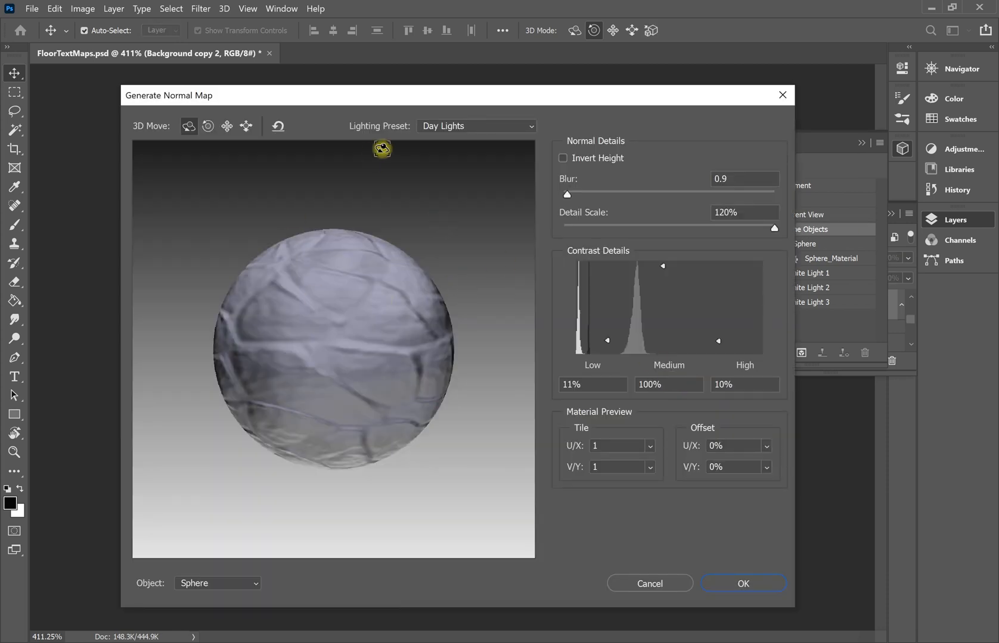
Set normal Detail Scale to 54%, preview with Default Lights, and compare inverted versus normal height.
mouse_move(313, 101)
mouse_down()
mouse_move(712, 205)
mouse_move(790, 153)
mouse_move(740, 69)
mouse_move(685, 95)
mouse_move(712, 96)
mouse_move(500, 100)
mouse_move(284, 84)
mouse_move(317, 81)
mouse_up()
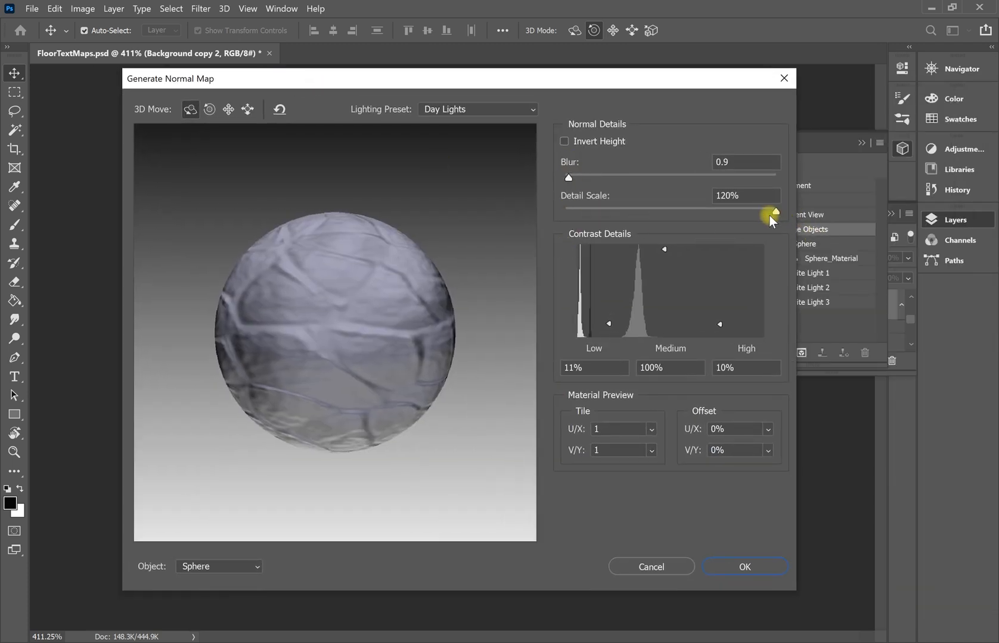
drag(775, 213, 616, 217)
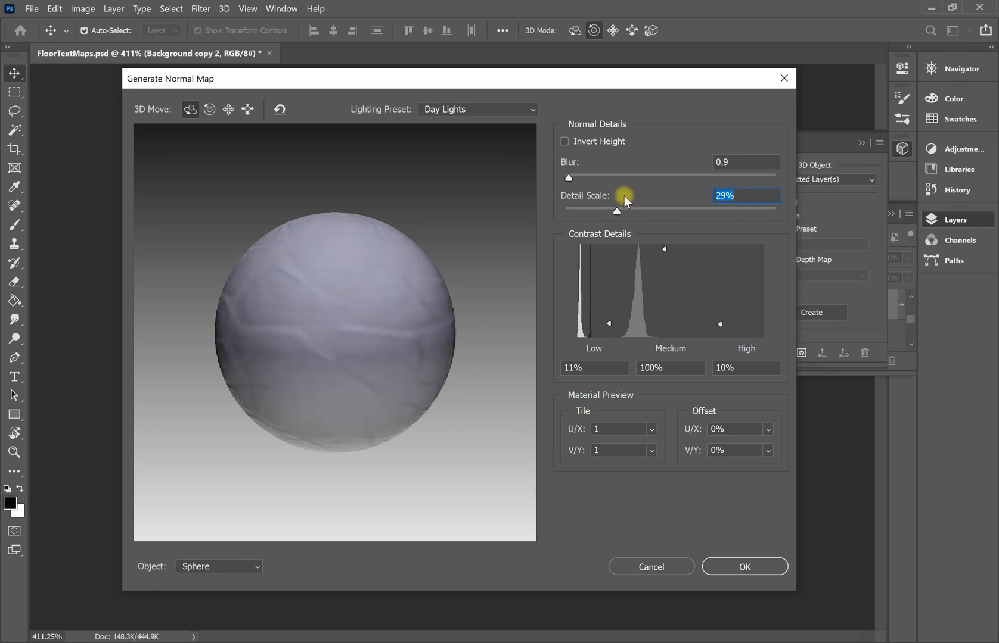
drag(617, 212, 661, 212)
click(563, 142)
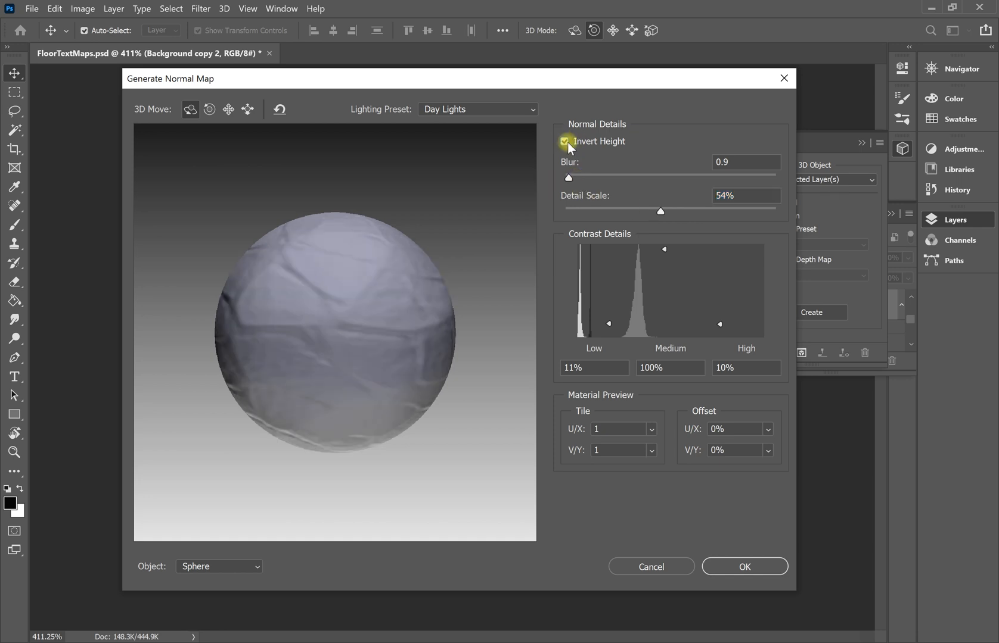
click(475, 108)
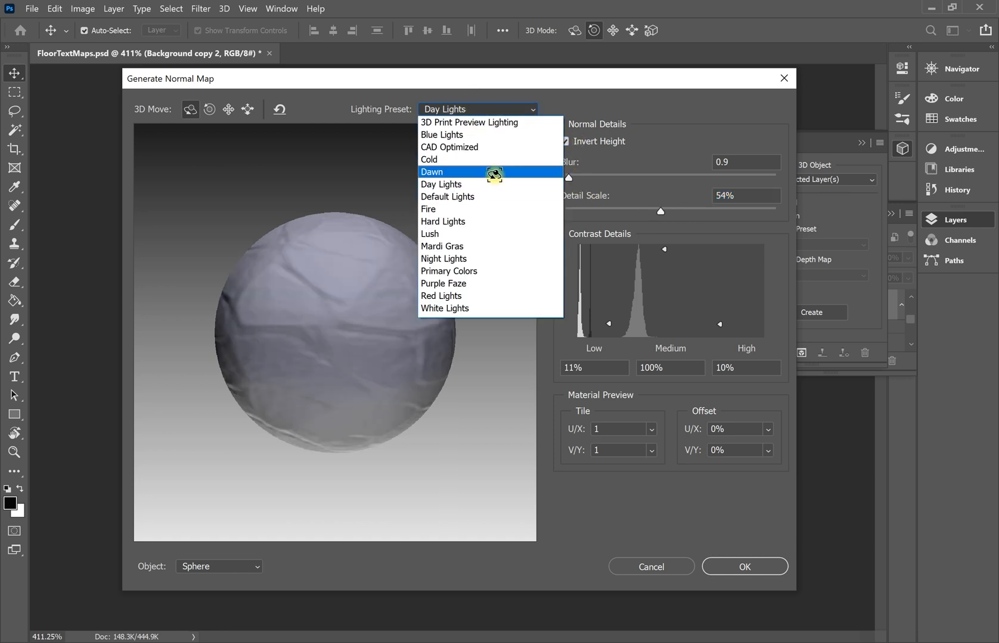
click(479, 197)
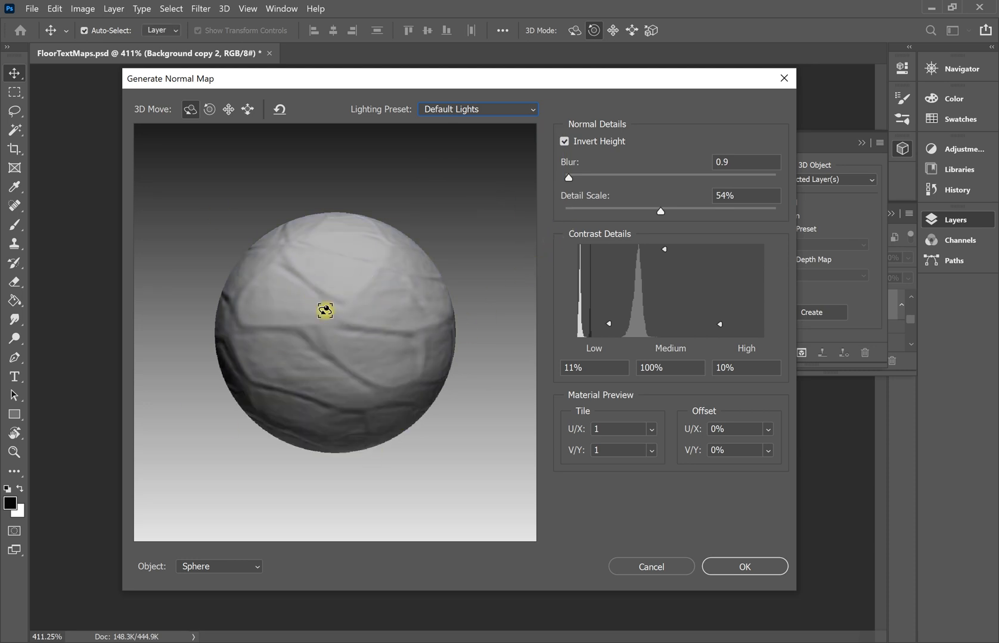
click(566, 143)
Re-enable Invert Height, set Detail Scale 66% and contrast Low 0%, Medium 30%, High 46%.
click(566, 143)
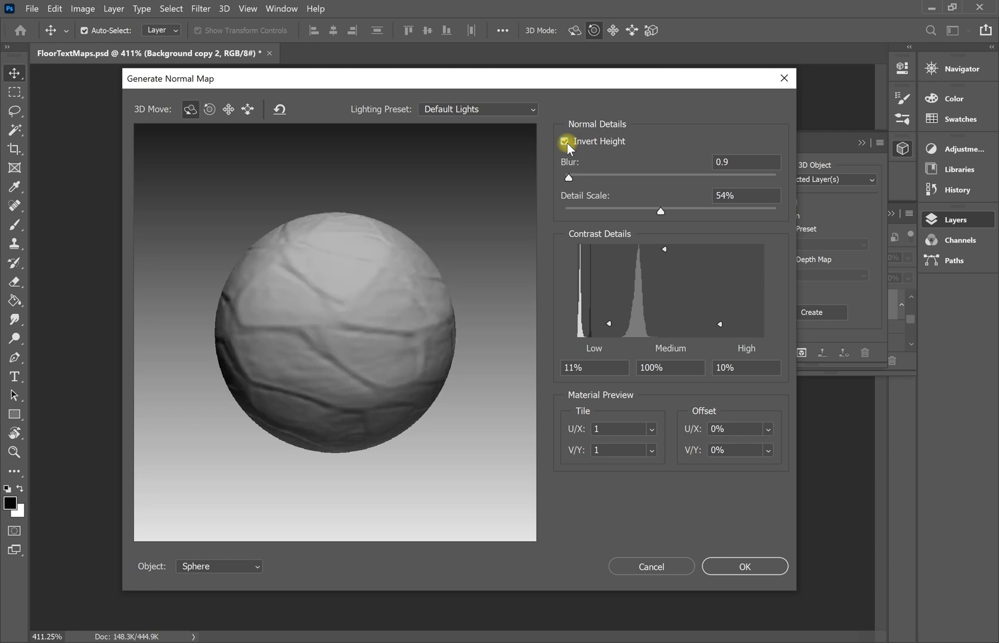
drag(657, 213, 681, 212)
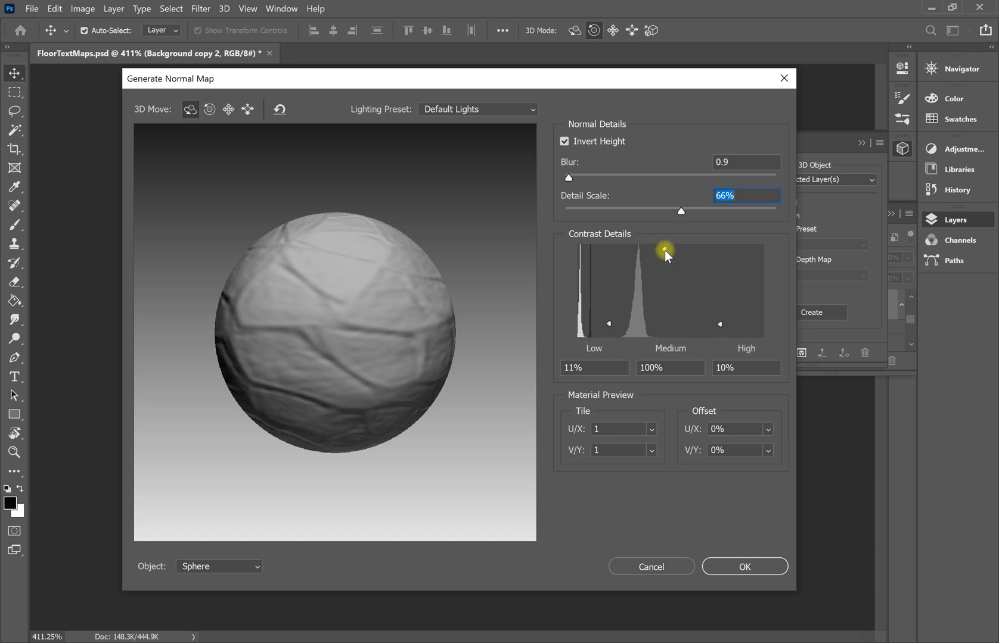
mouse_move(662, 252)
mouse_down()
mouse_move(668, 329)
mouse_move(671, 280)
mouse_up()
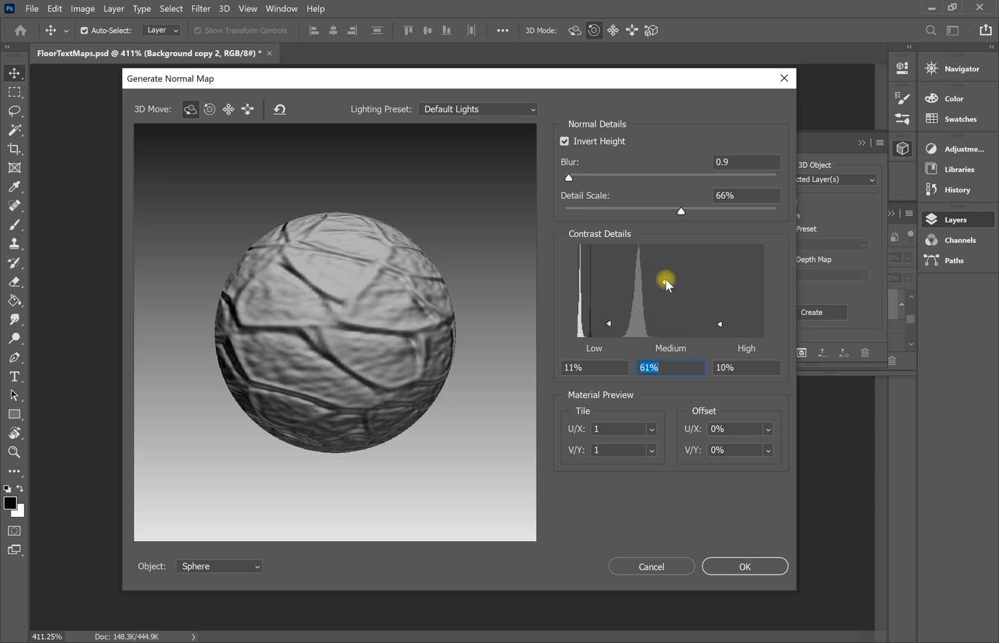
drag(663, 284, 665, 260)
drag(608, 326, 607, 330)
drag(719, 325, 720, 294)
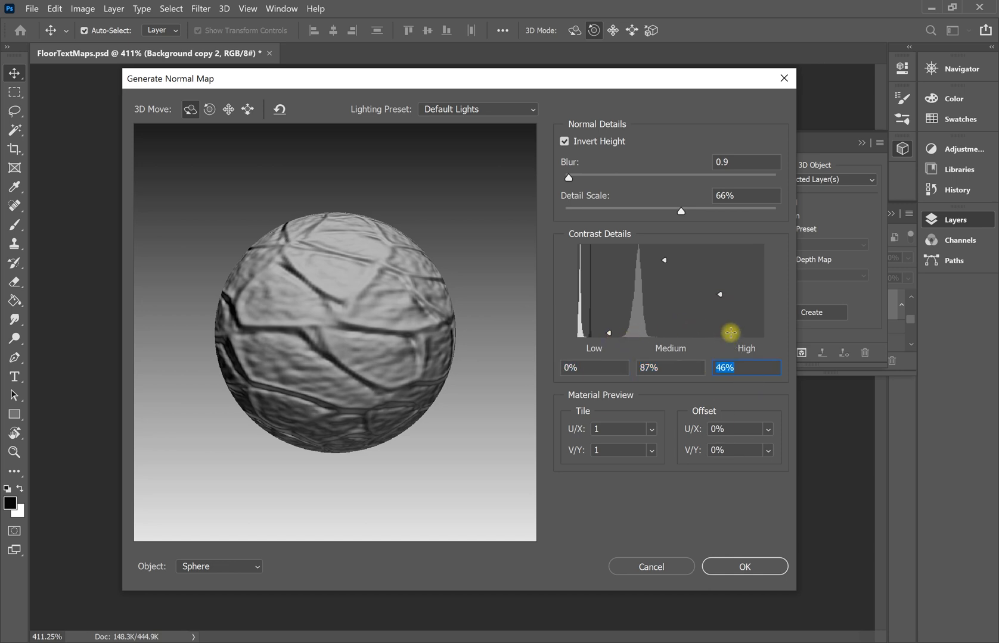
Rotate the preview sphere to check the stone relief, then apply the normal map.
drag(406, 382, 466, 414)
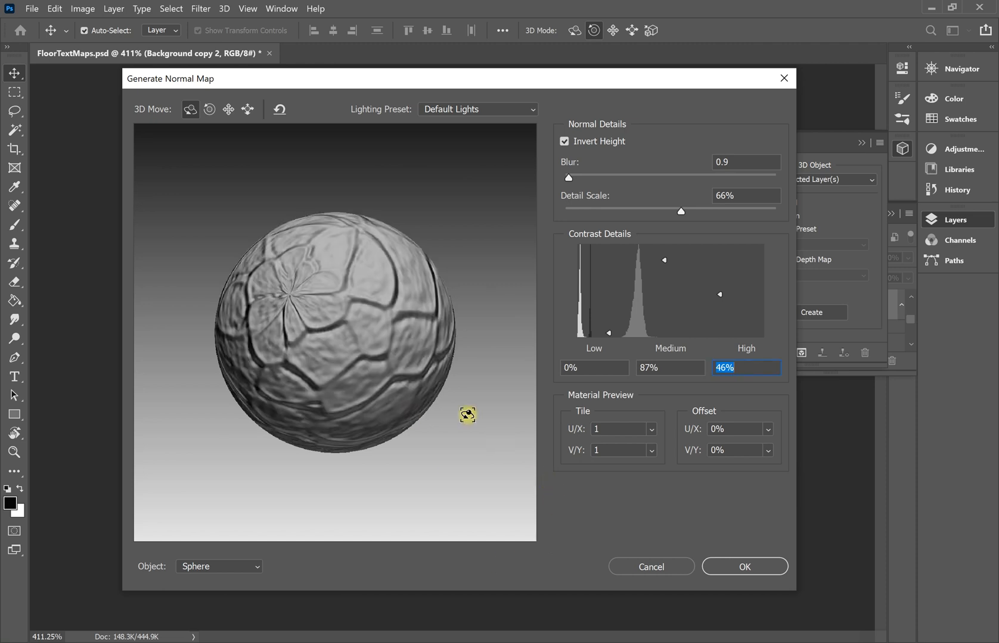
drag(358, 359, 455, 386)
drag(336, 369, 438, 373)
drag(300, 392, 386, 349)
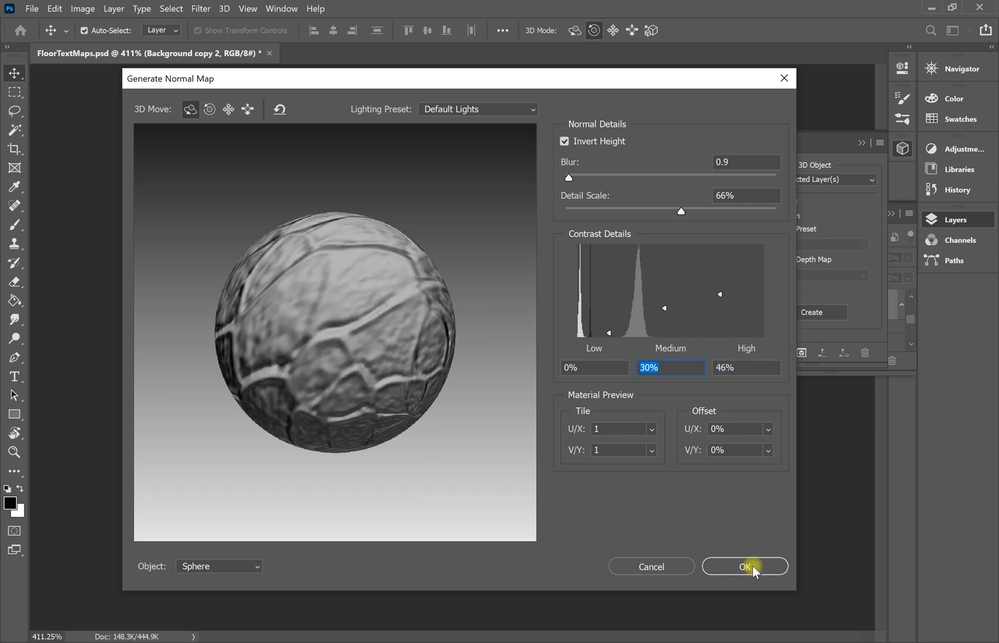
click(752, 567)
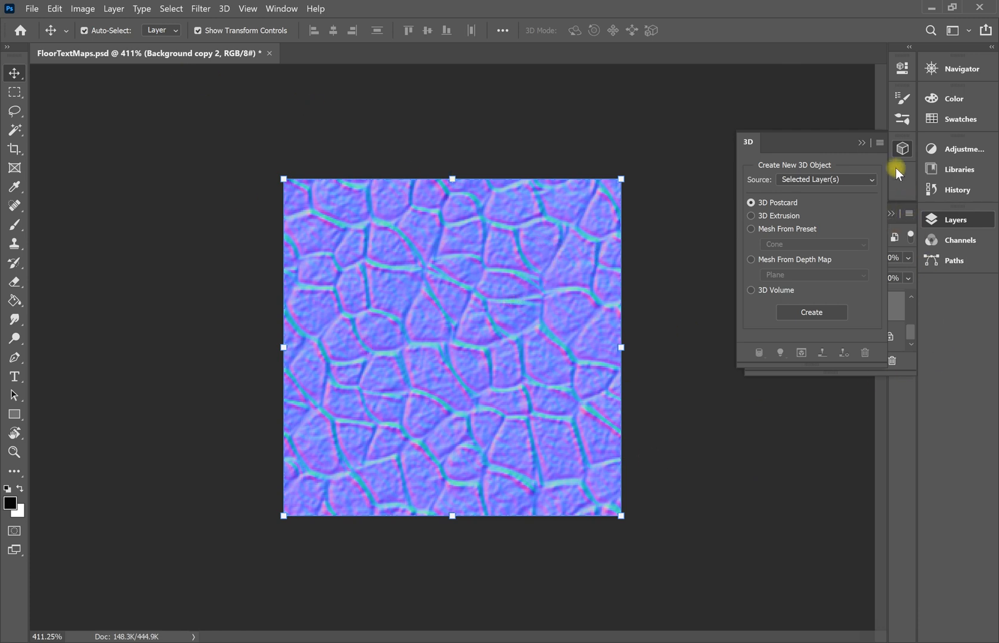
Collapse the 3D panel, lengthen the Layers panel to show every layer, then switch to Channels.
click(903, 152)
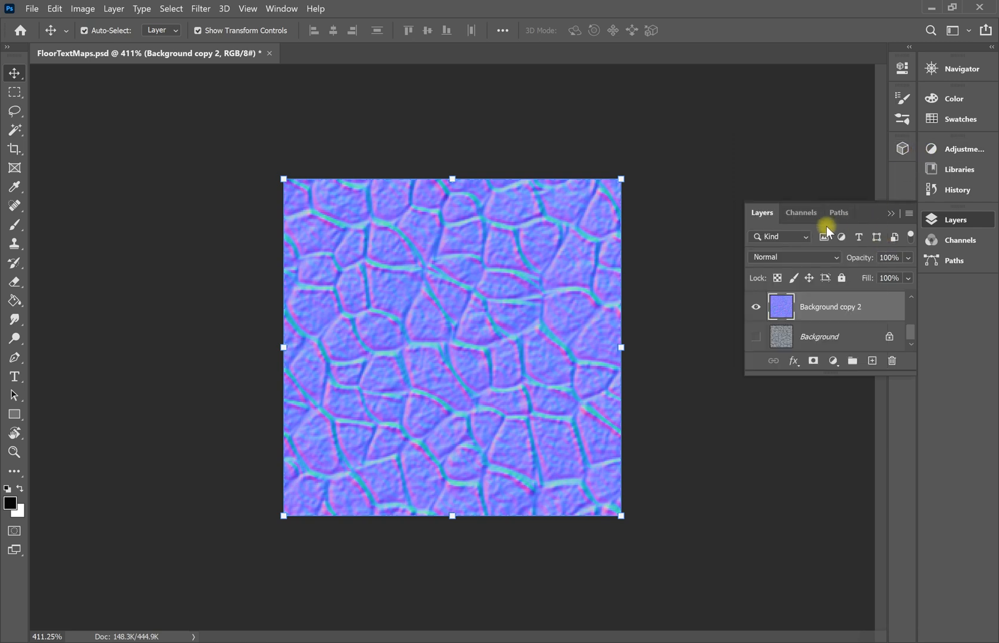
scroll(781, 324, up, 1)
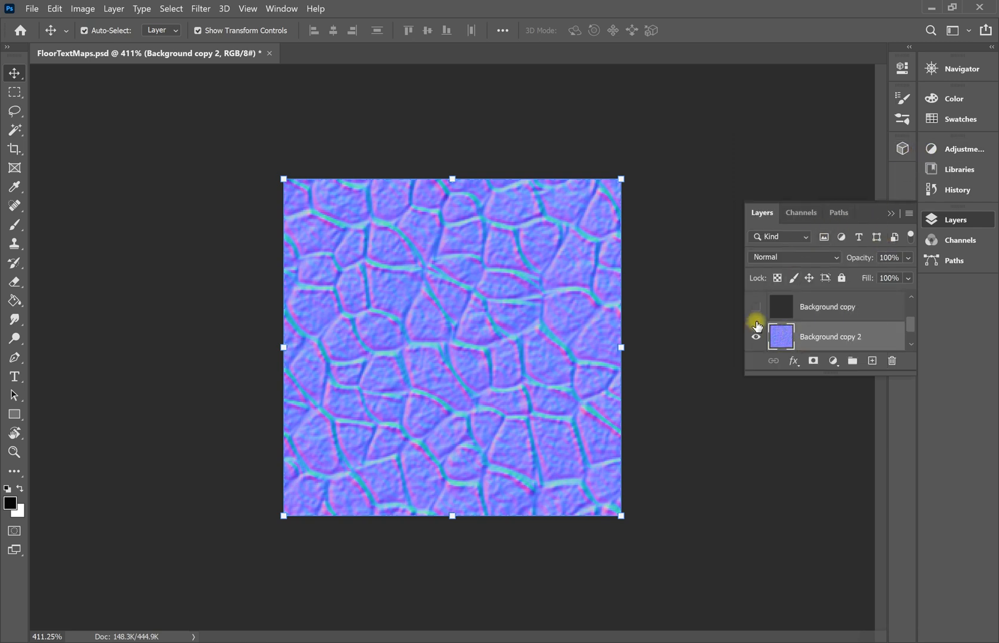
drag(834, 374, 833, 535)
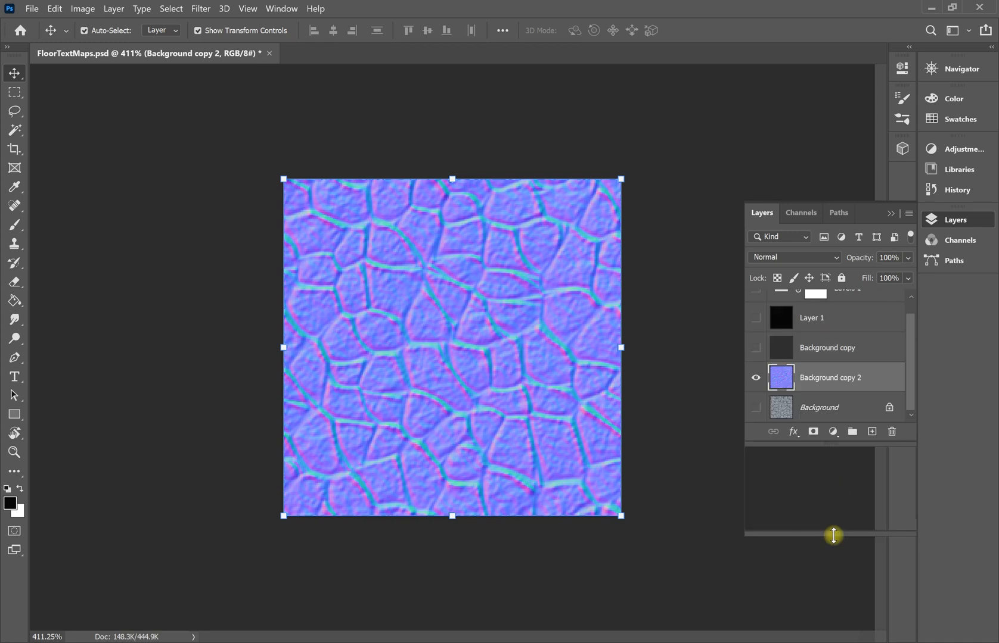
click(809, 214)
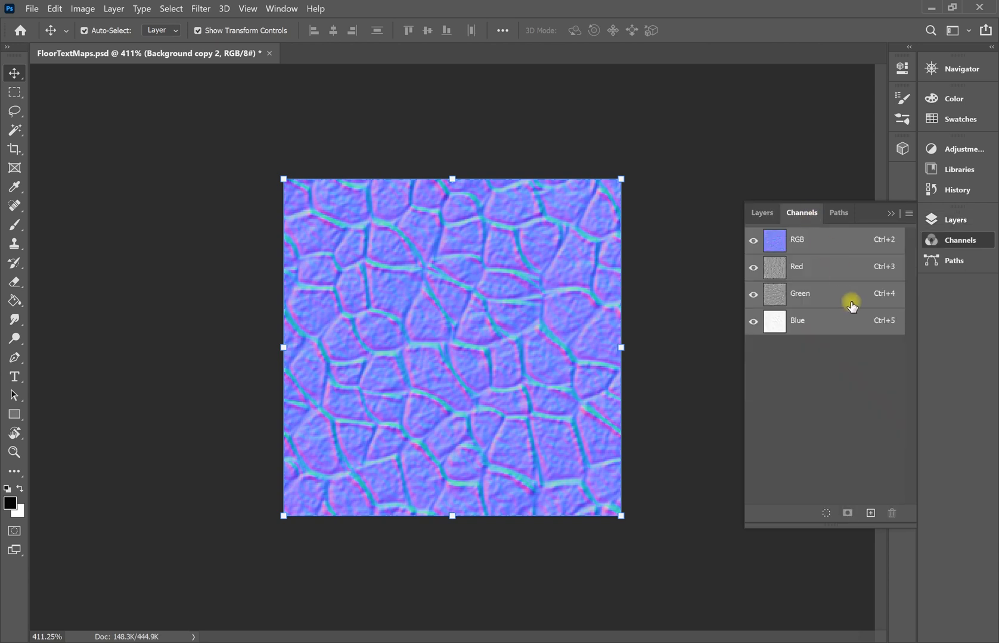
View the Red, Green and Blue channels in turn, then return to RGB and the layer list.
click(818, 275)
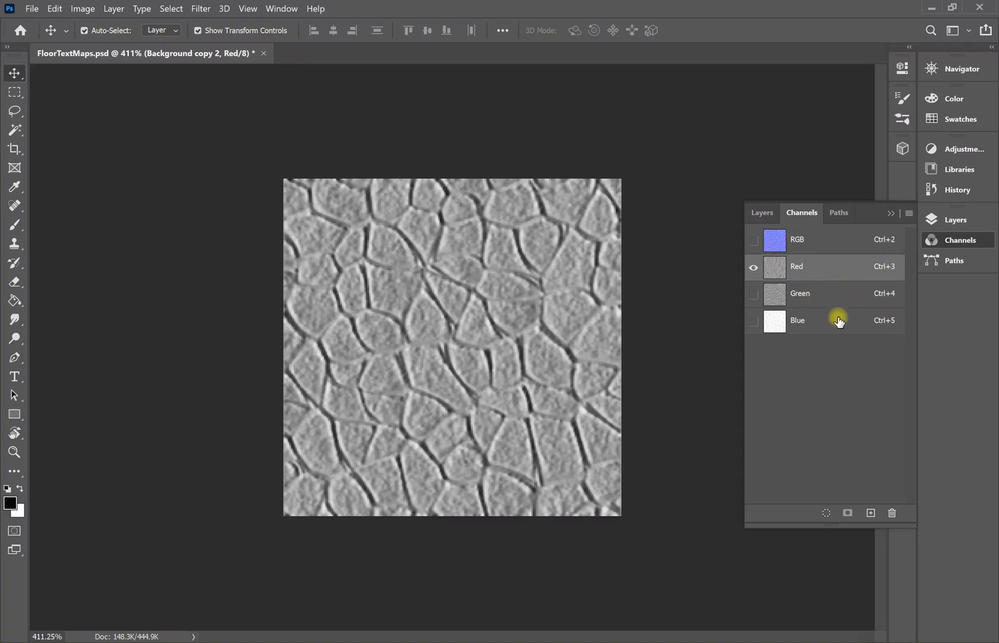
click(809, 304)
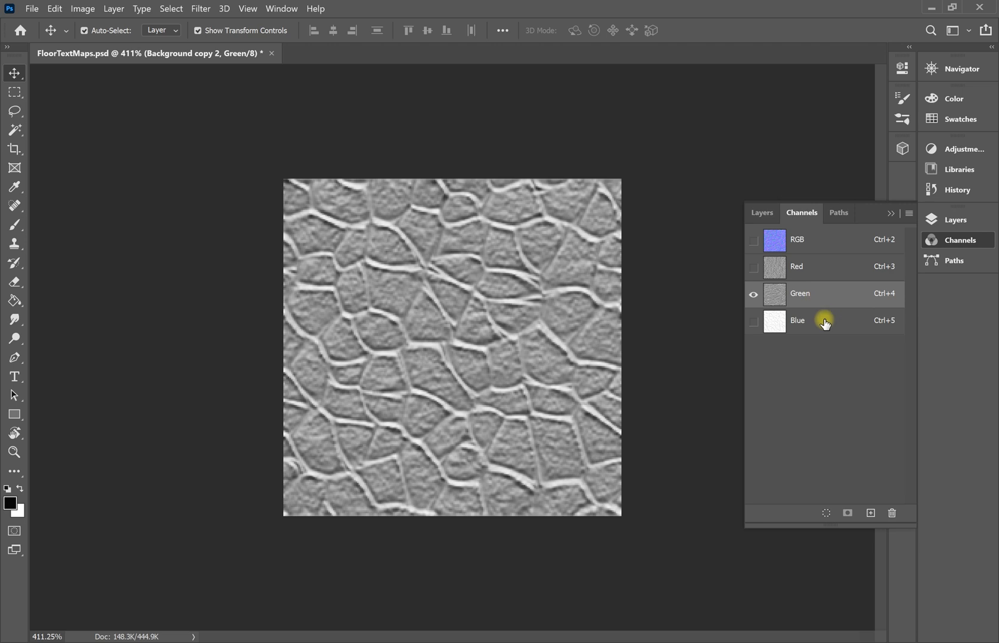
click(816, 325)
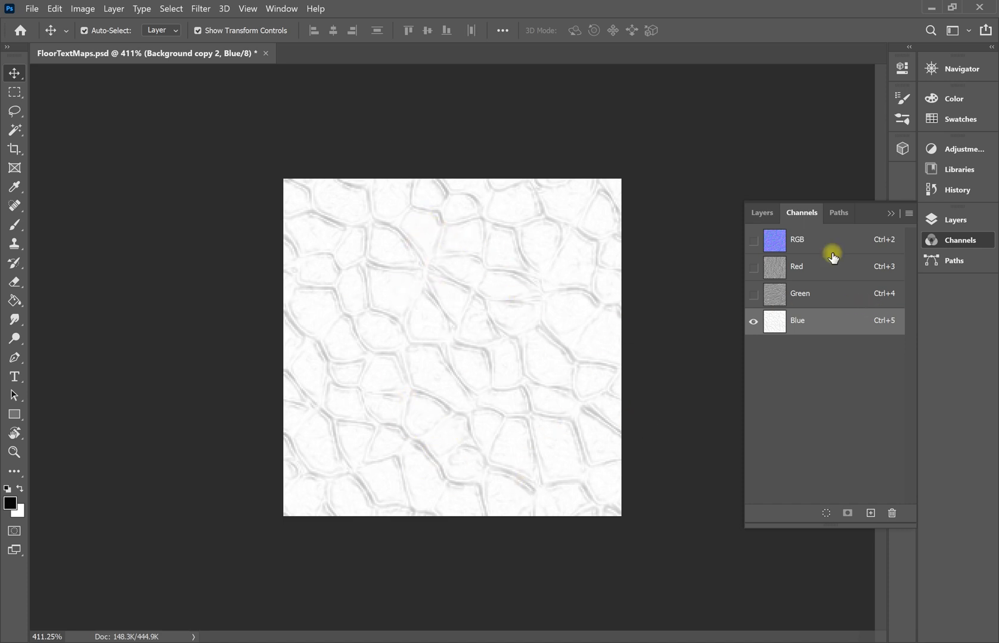
click(798, 296)
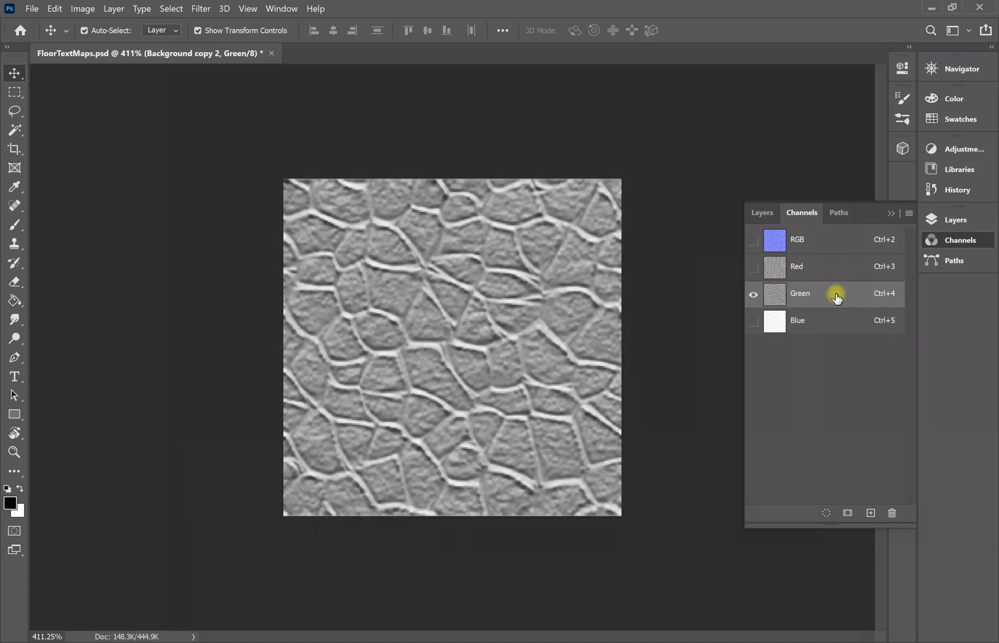
click(818, 272)
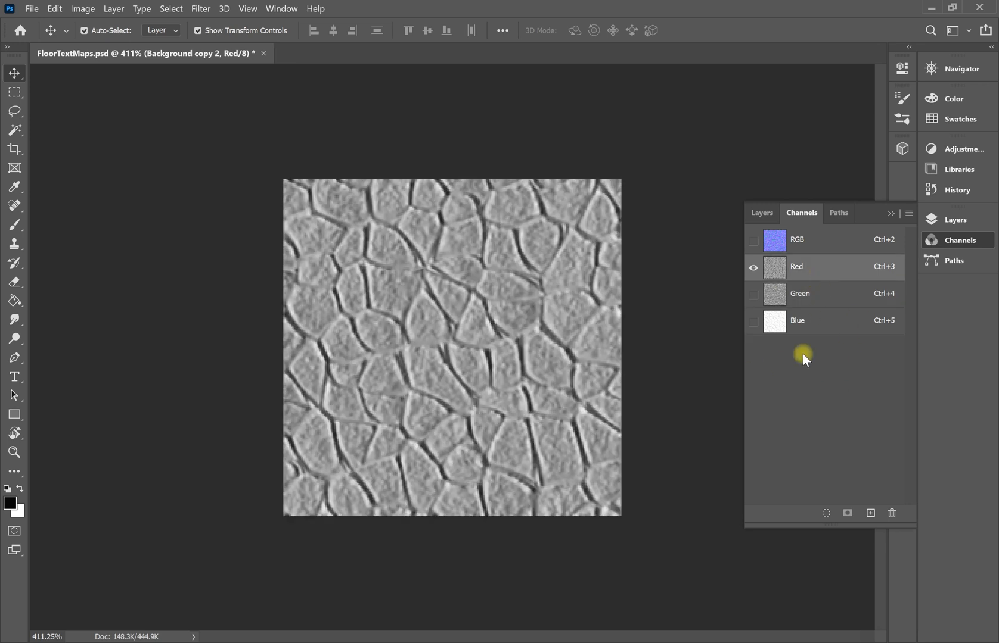
click(804, 240)
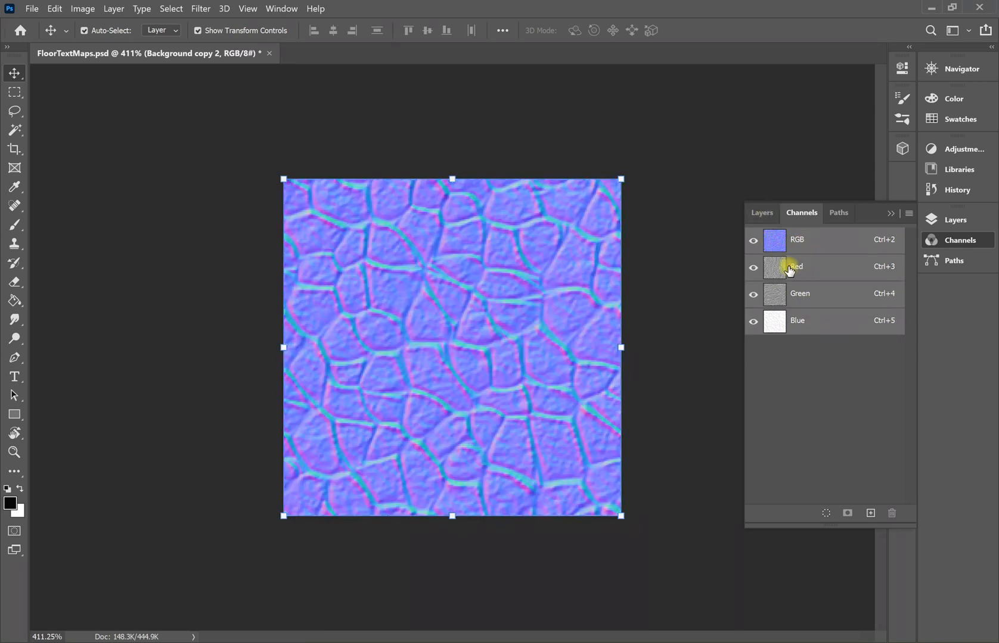
click(765, 213)
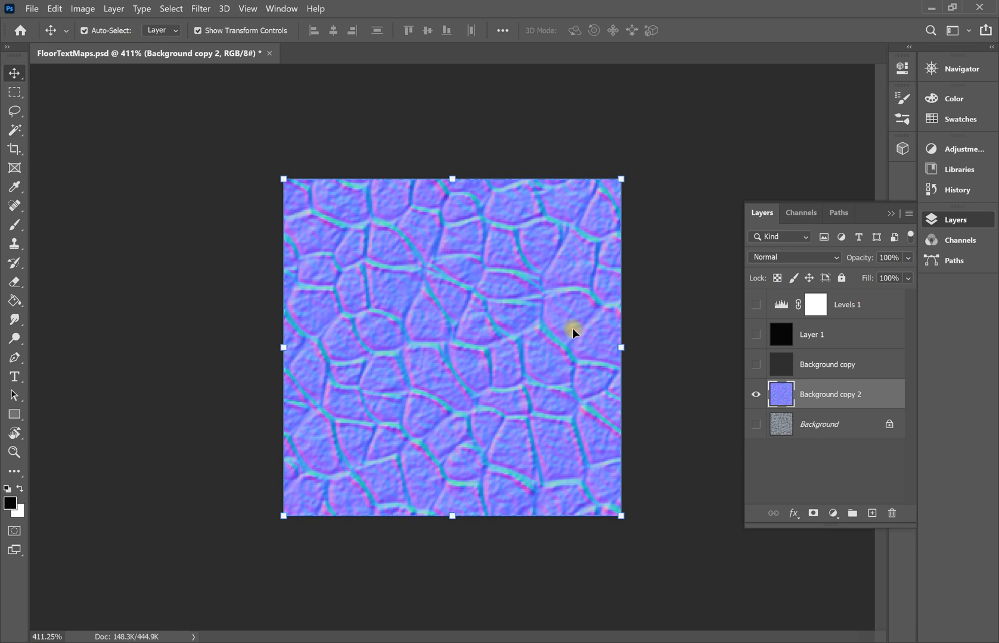
click(803, 213)
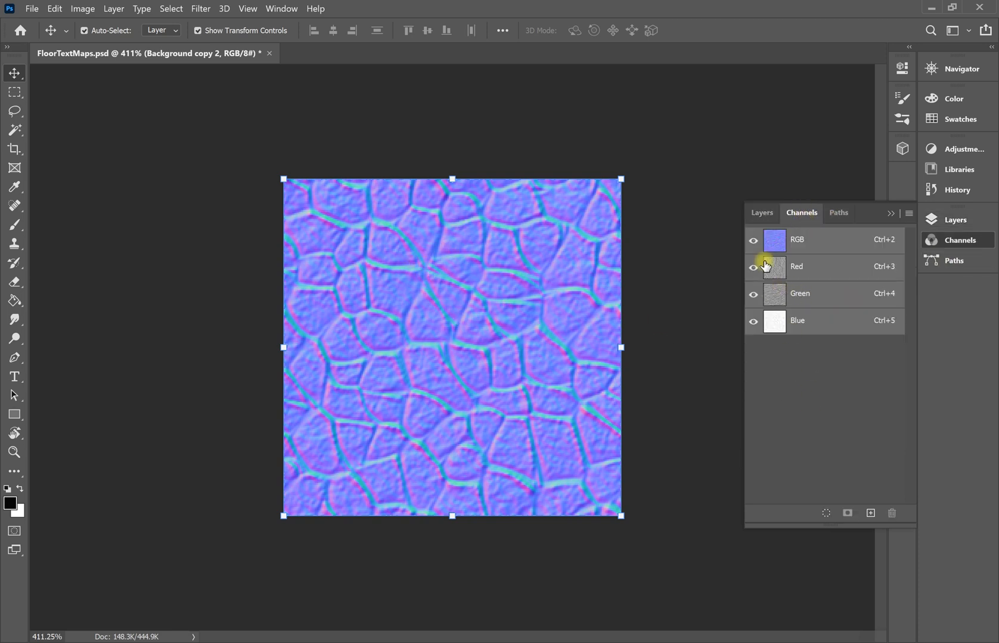
click(763, 212)
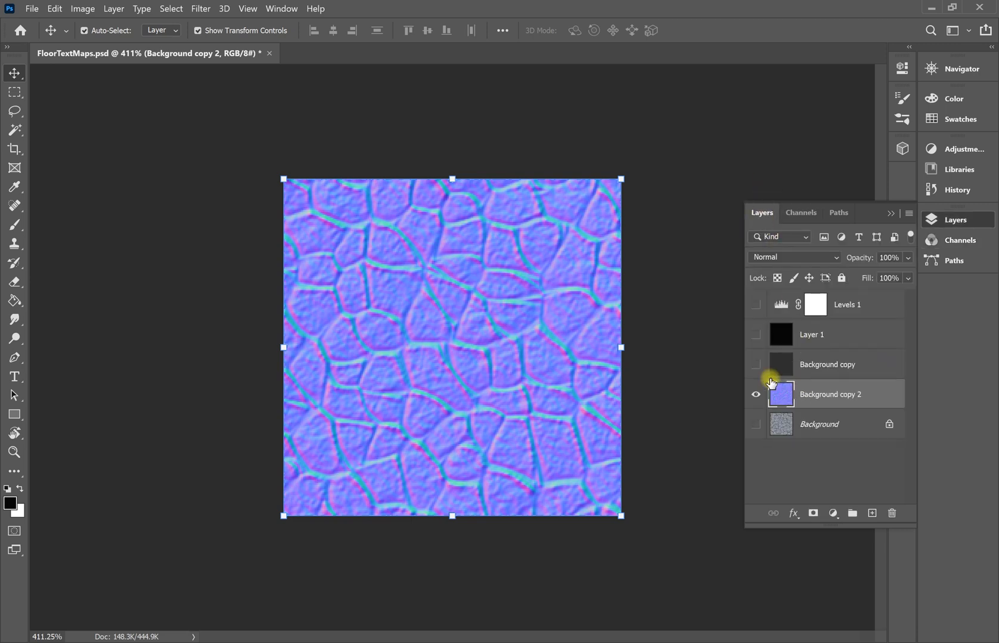
click(778, 423)
click(756, 394)
click(756, 365)
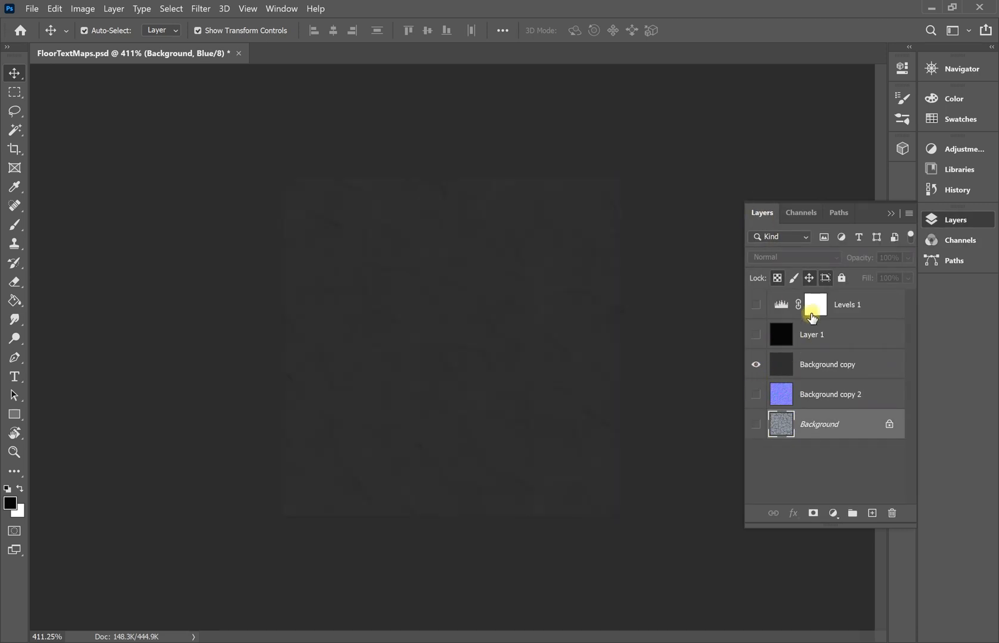
click(801, 215)
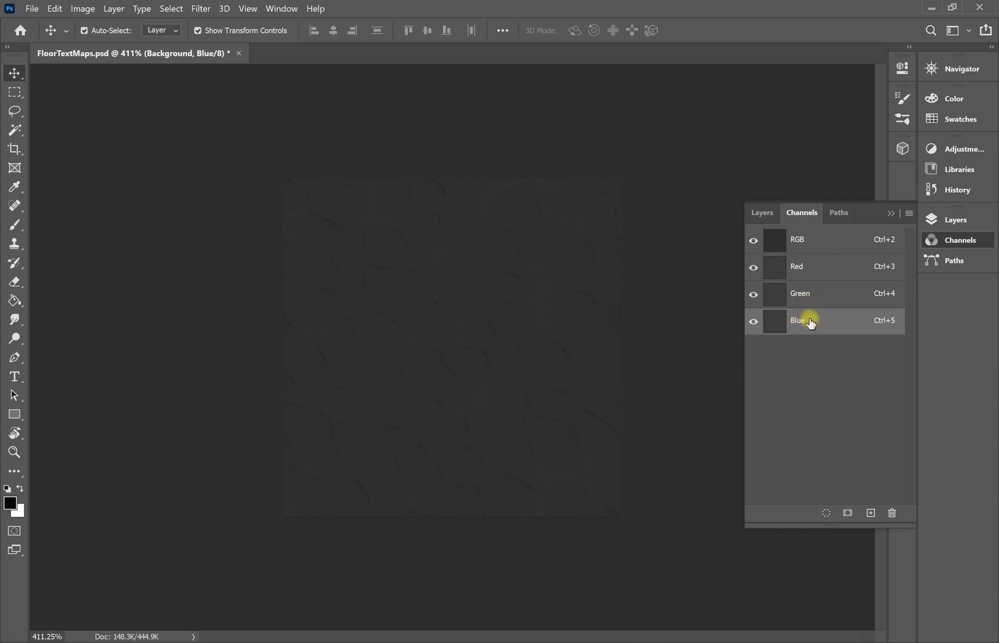
click(753, 294)
click(754, 268)
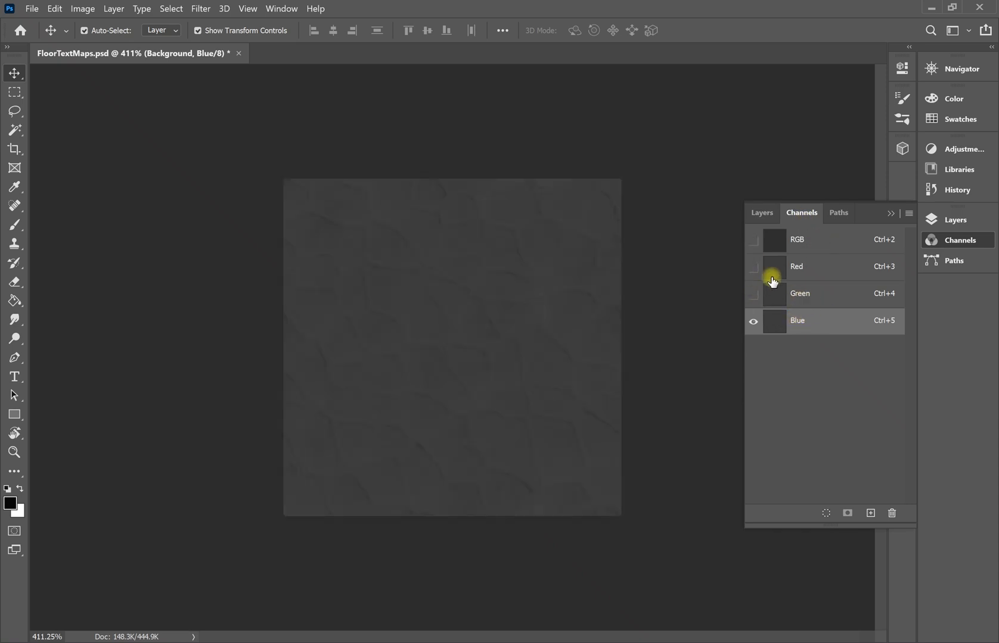
click(819, 296)
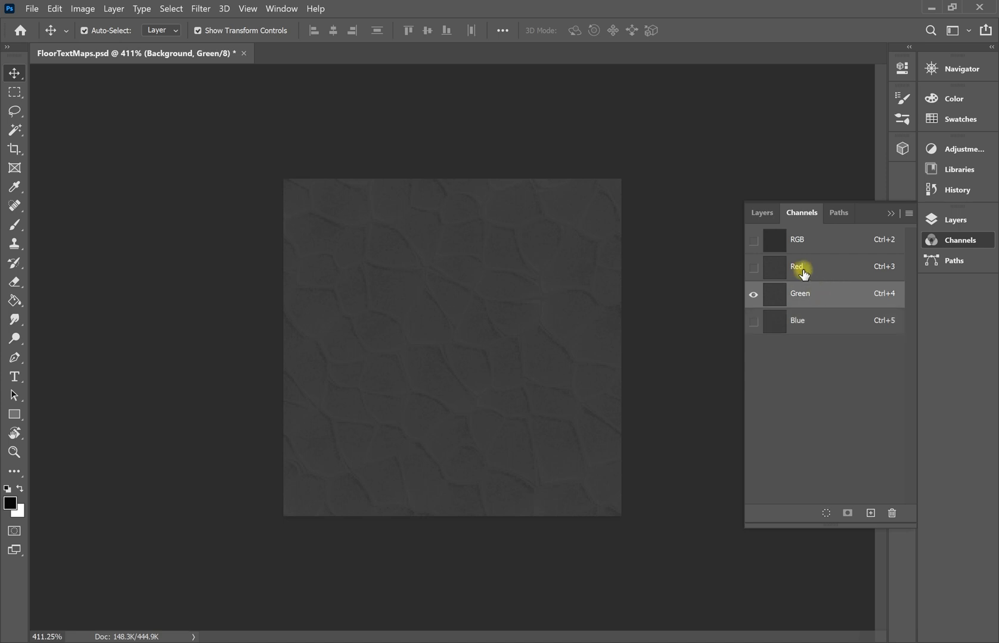
click(801, 269)
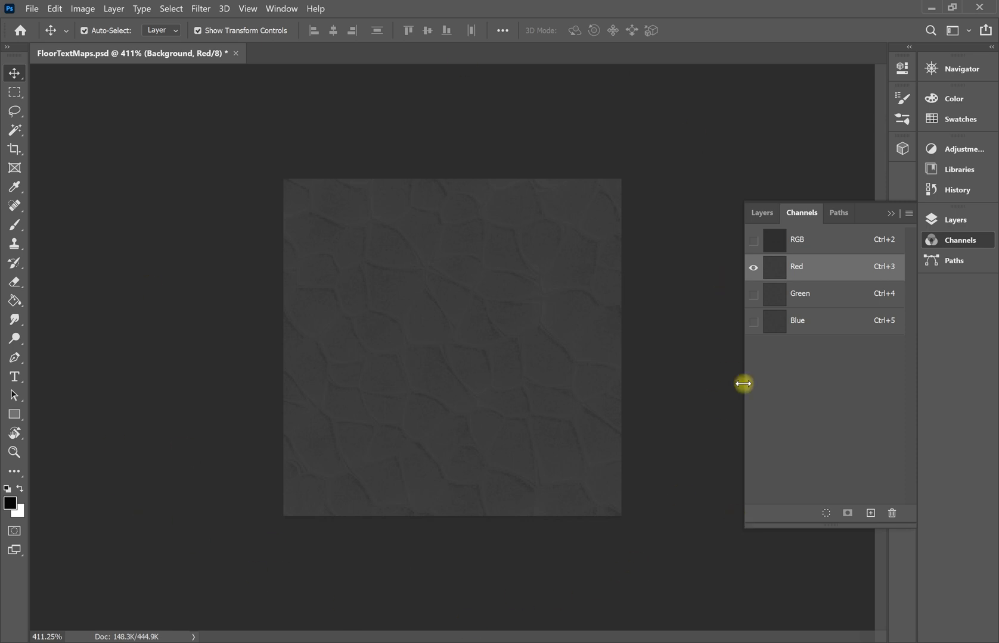
click(755, 240)
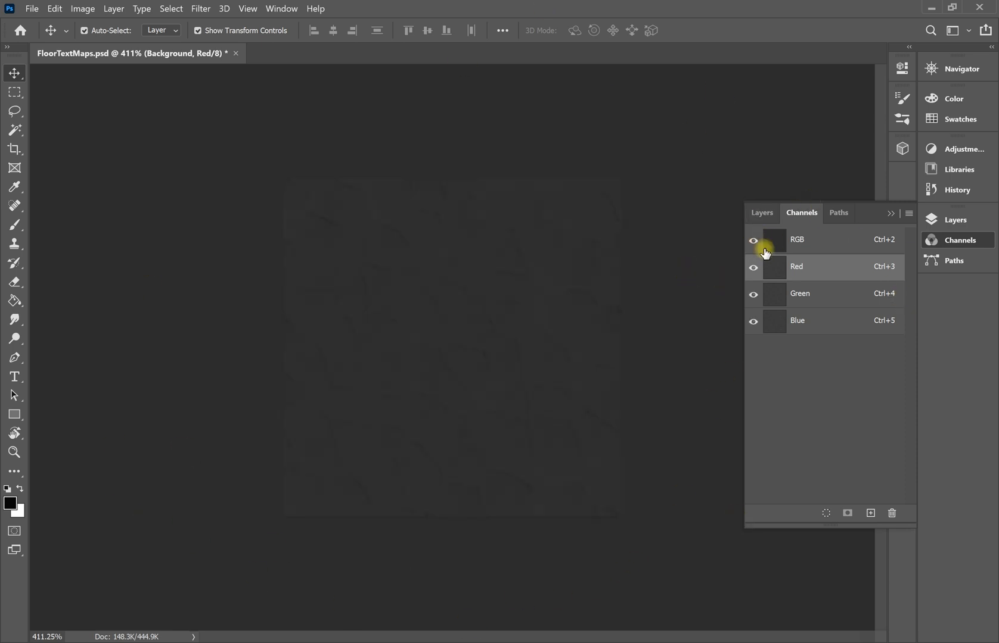
click(765, 213)
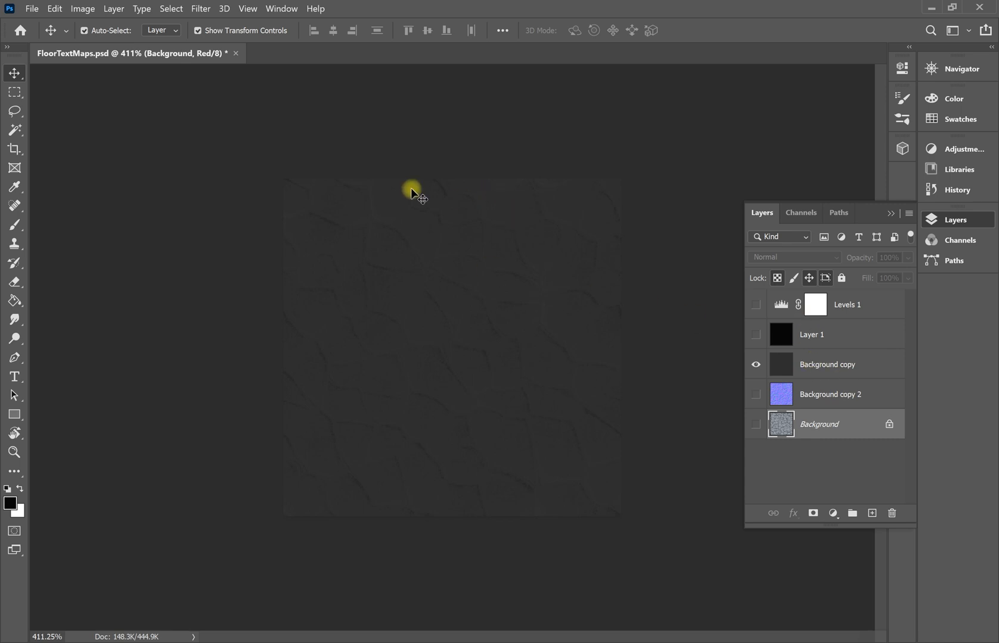
click(756, 364)
click(755, 394)
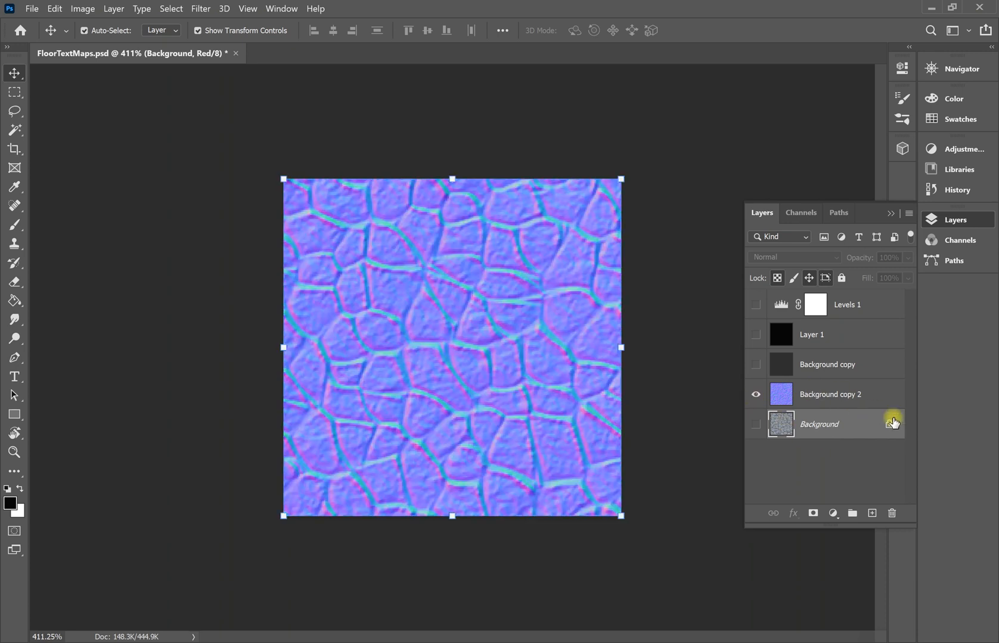
Save the active normal-map layer as PNG file Floor_norm with default PNG options.
click(887, 396)
click(33, 9)
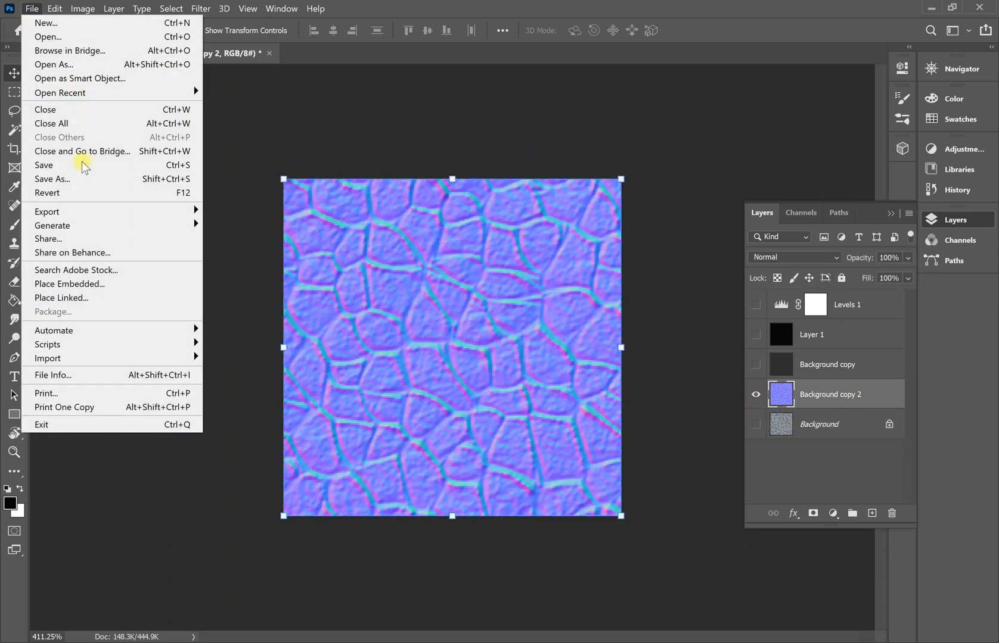
click(74, 180)
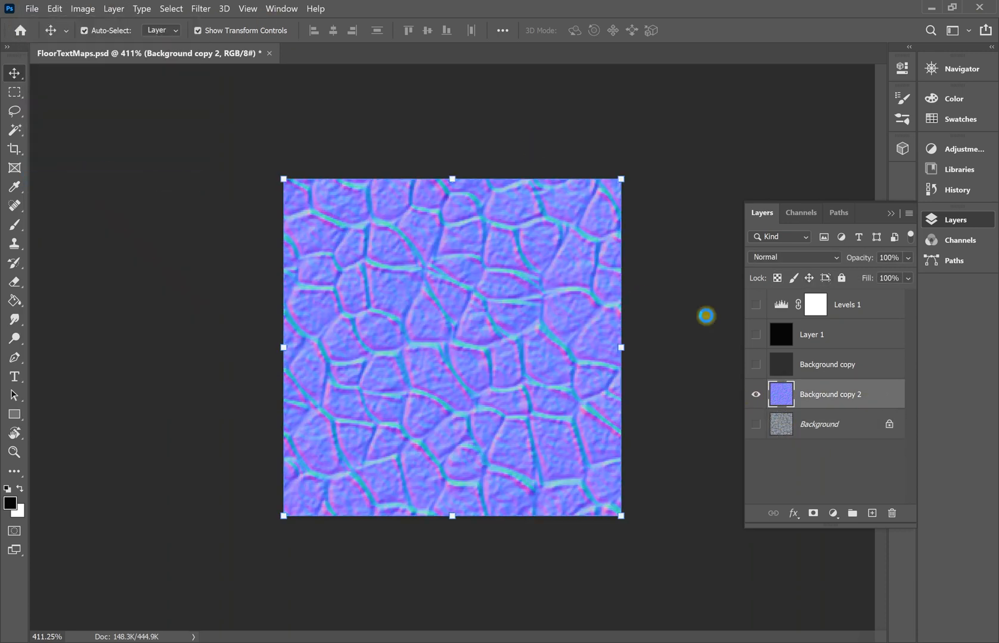
click(365, 264)
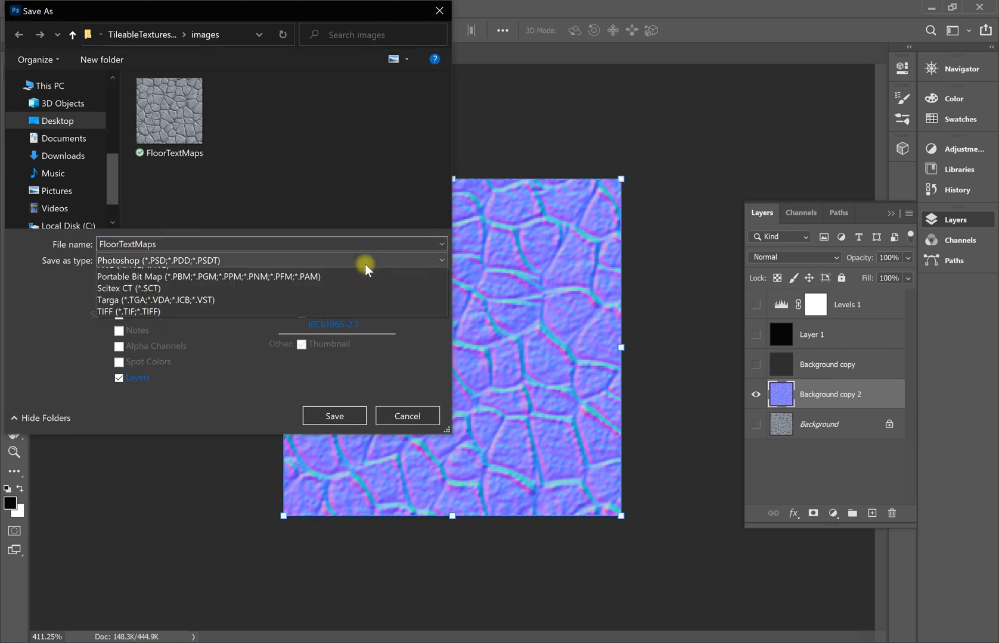
click(159, 467)
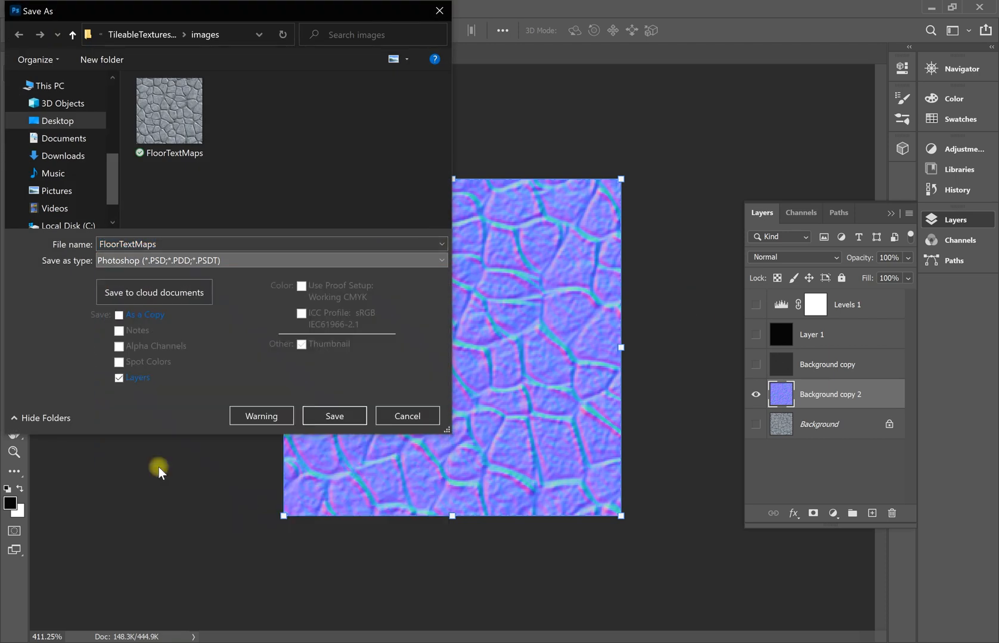
double_click(199, 244)
text(F)
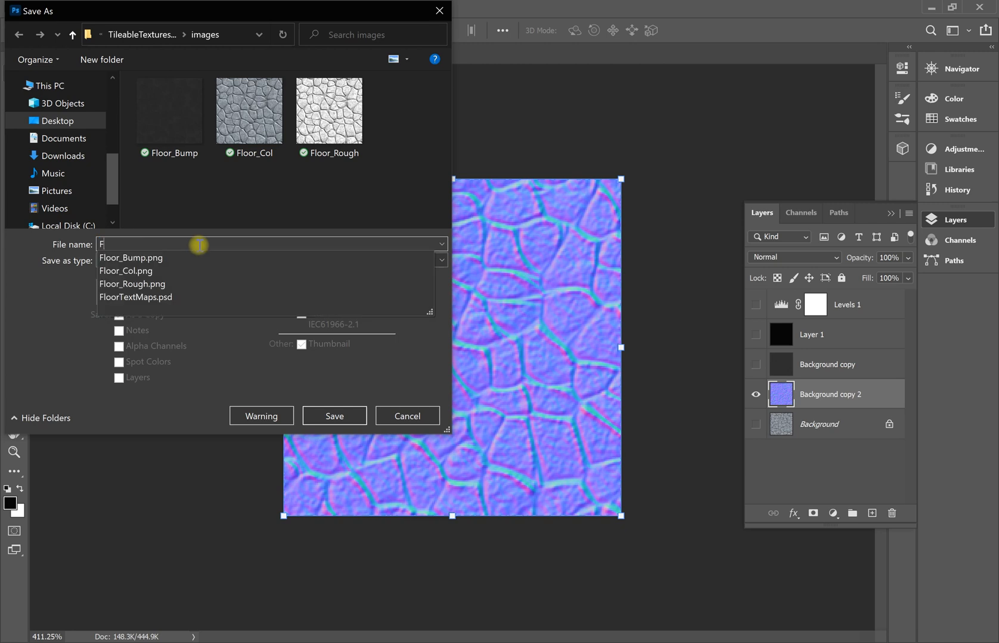
text(loor_norm)
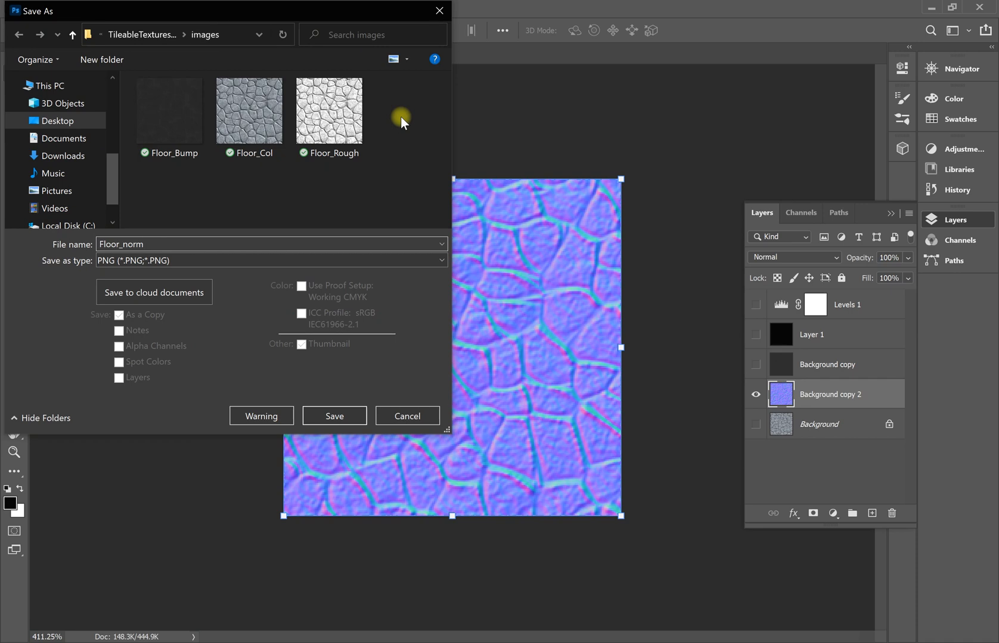
click(326, 417)
click(578, 193)
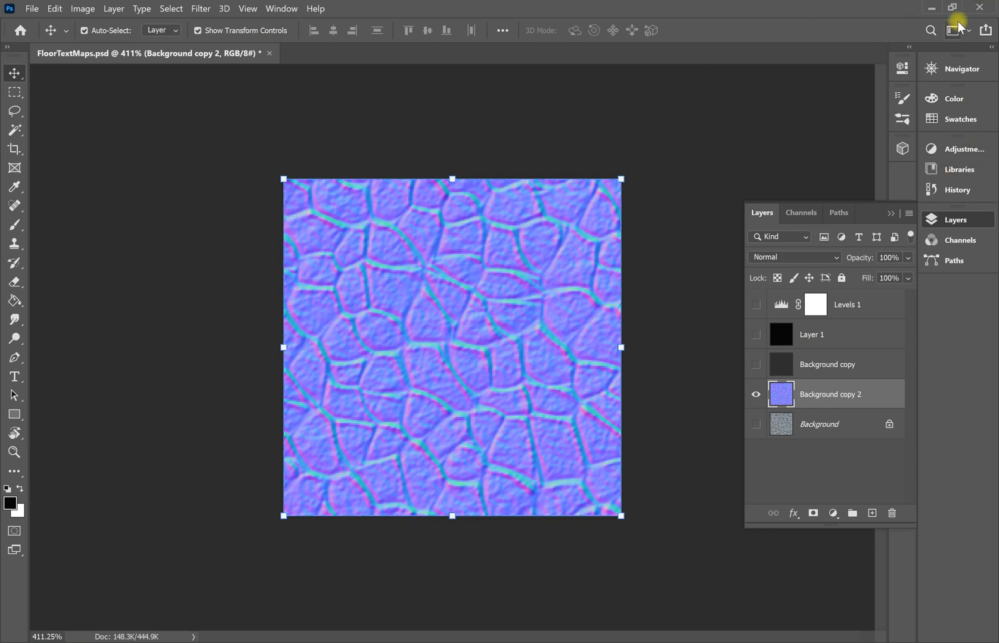
Back in Maya, bring up the Floor material tab in the Attribute Editor and launch Hypershade.
click(930, 8)
click(450, 459)
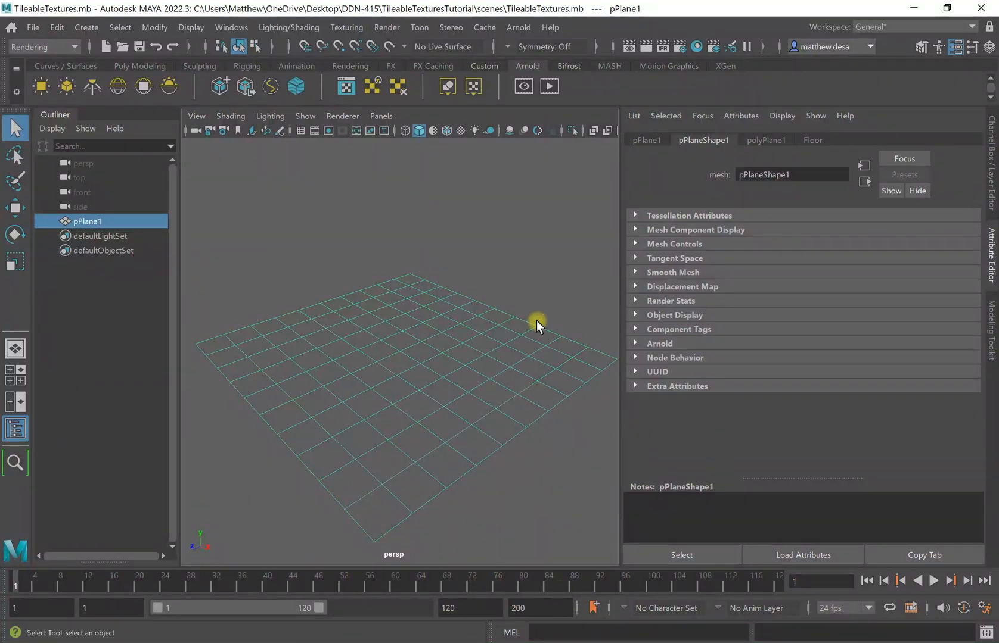
mouse_move(541, 389)
alt+mouse_down()
mouse_move(508, 412)
mouse_move(528, 398)
alt+mouse_up()
click(814, 139)
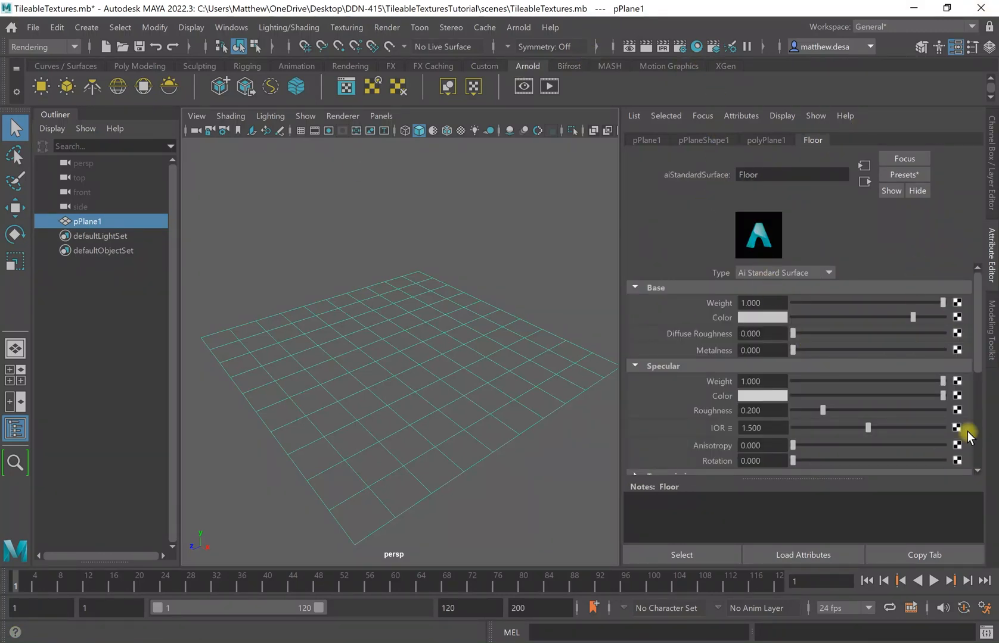
click(696, 47)
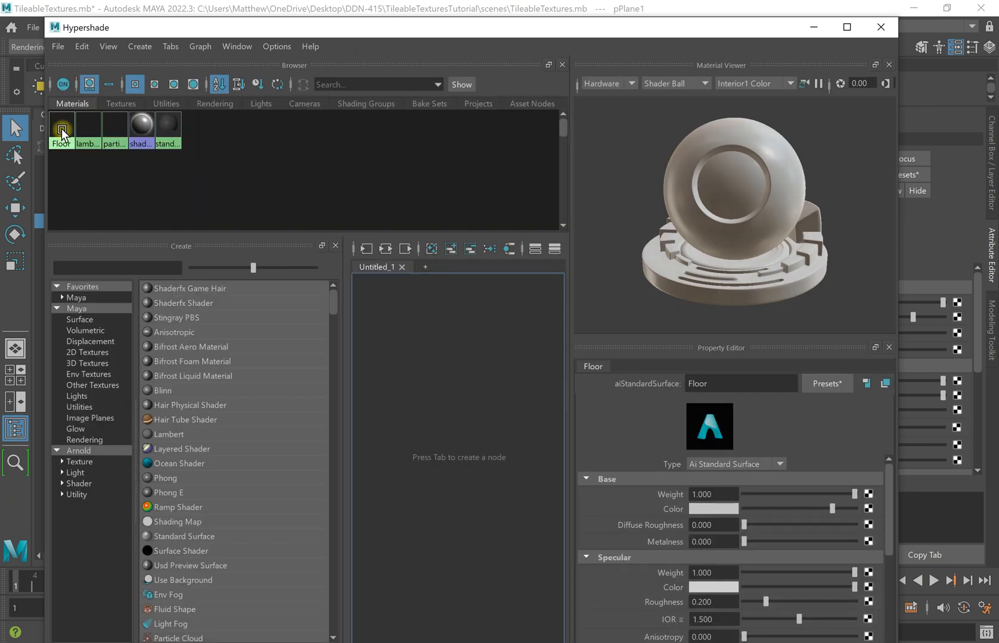
Graph the Floor material's node network in Hypershade and zoom around the graph.
click(62, 131)
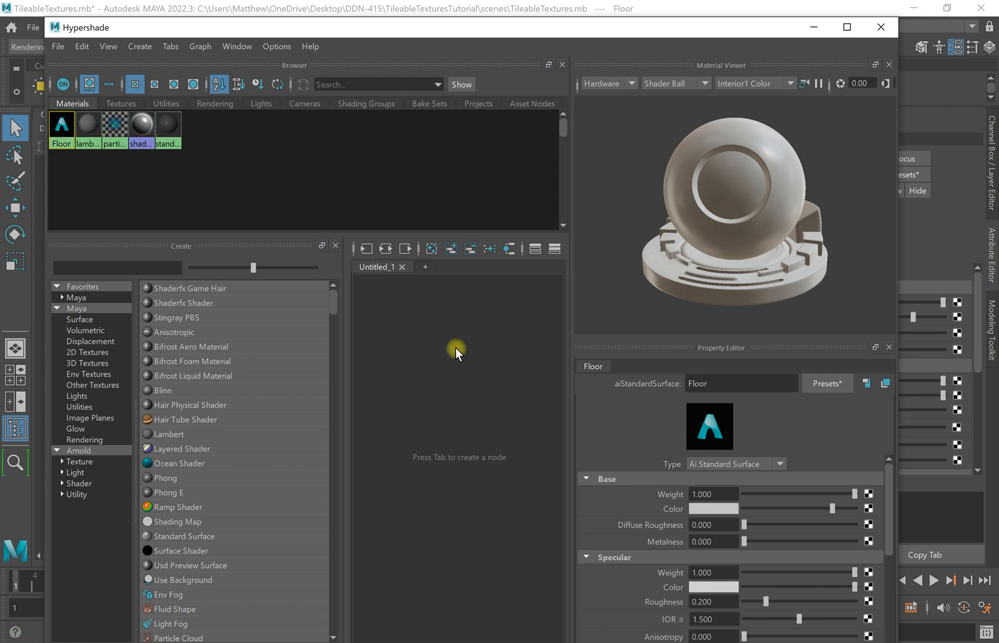
right_click(64, 135)
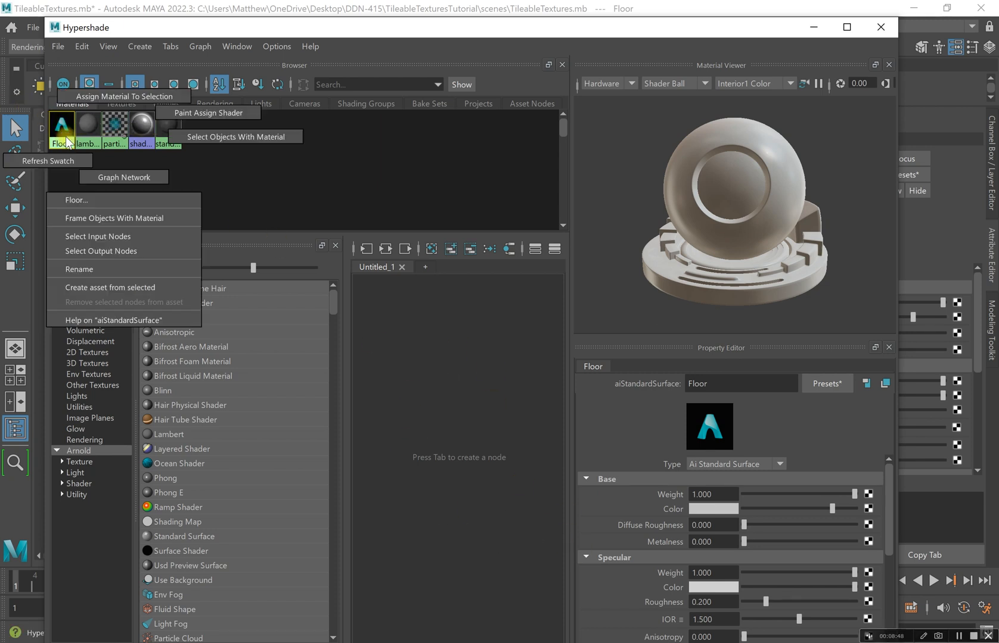
click(127, 182)
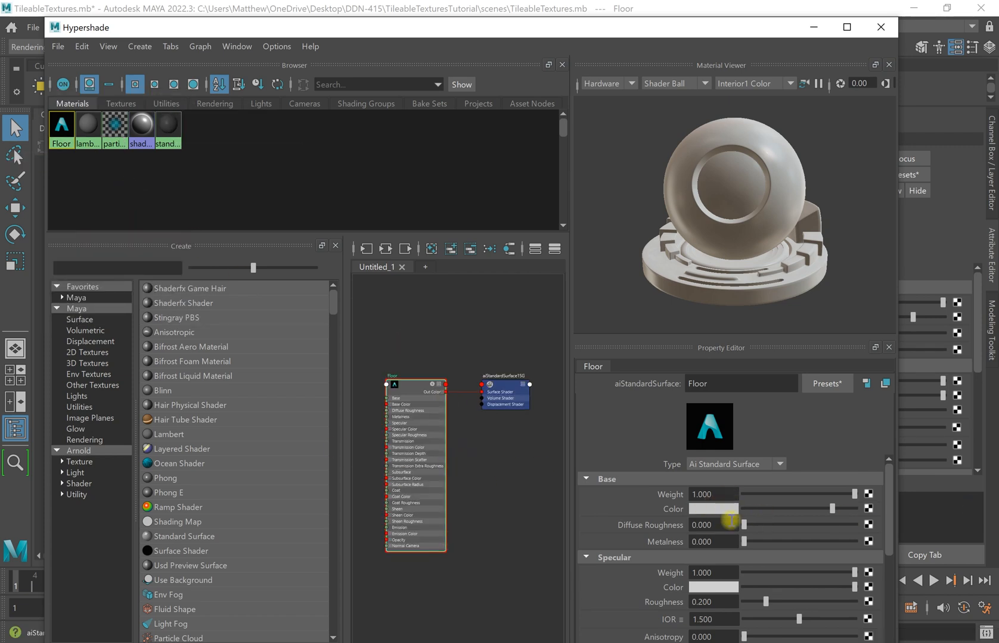
scroll(801, 525, down, 3)
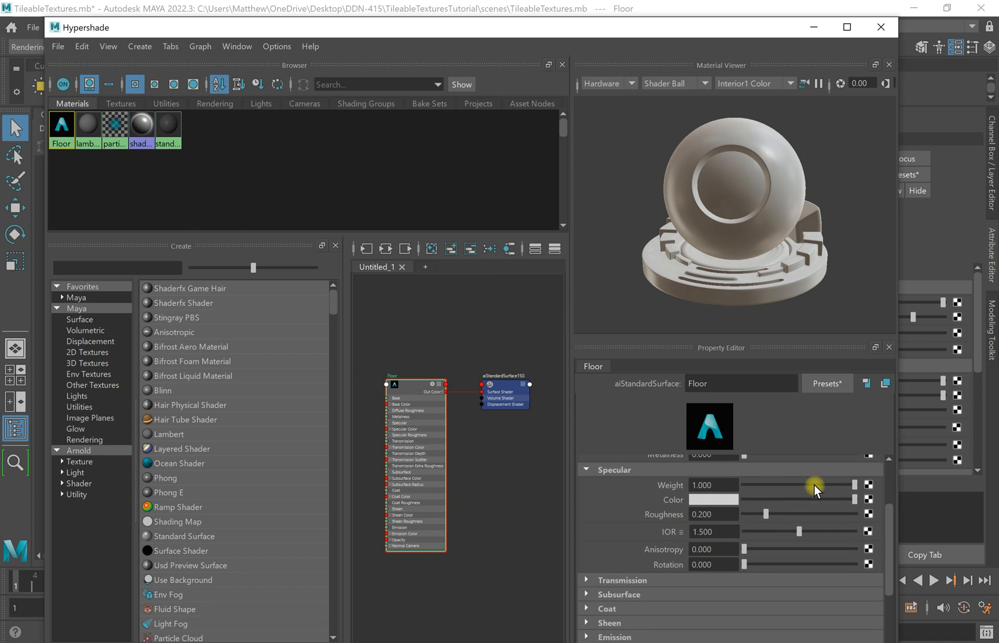
scroll(814, 487, down, 4)
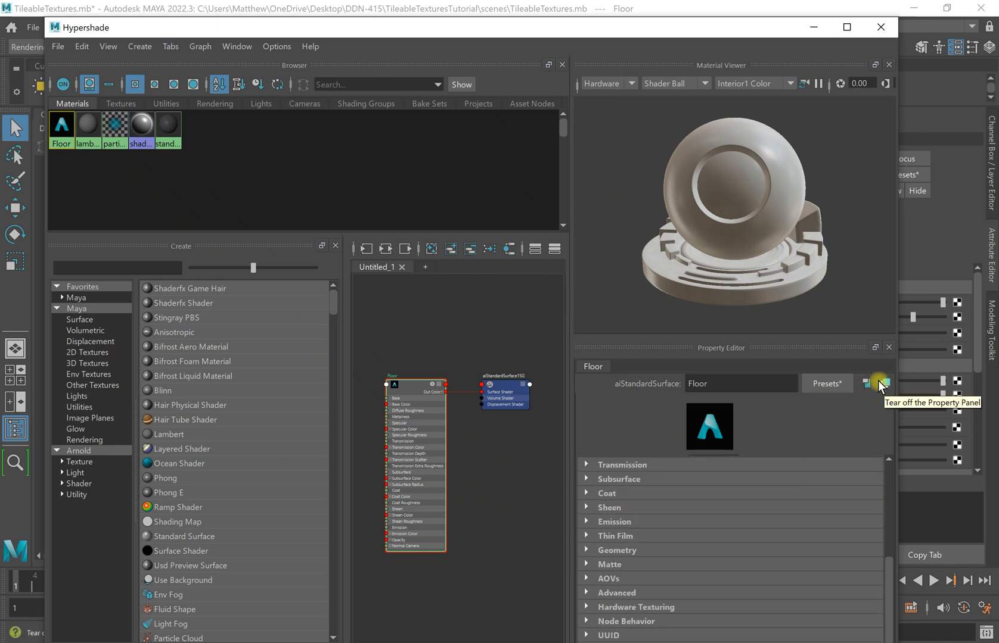
scroll(776, 481, up, 2)
scroll(777, 507, up, 6)
scroll(656, 548, down, 7)
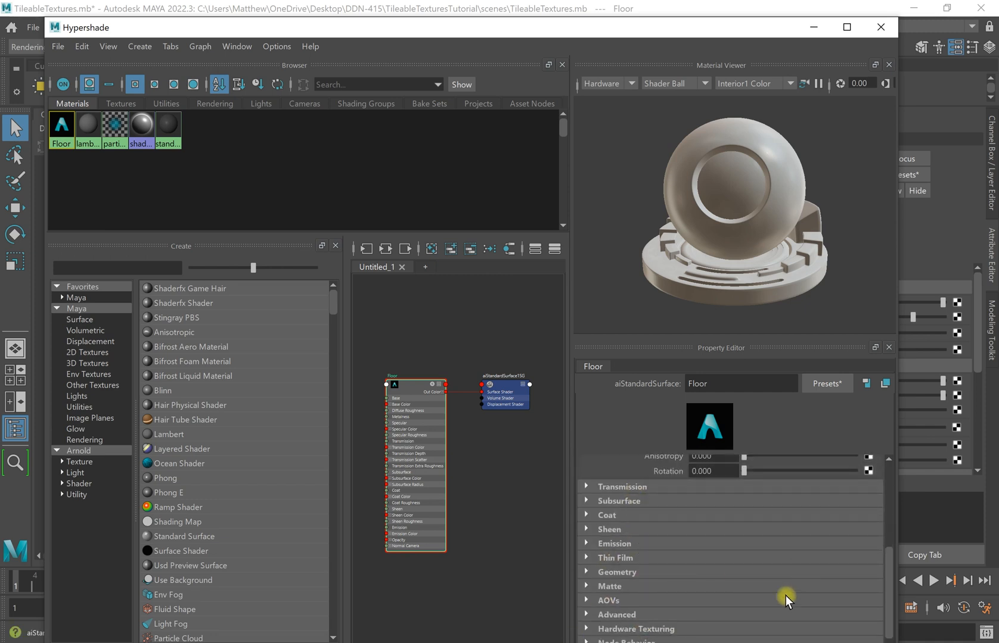
Briefly minimize Hypershade to look at the scene, then restore it.
click(813, 27)
scroll(807, 442, down, 8)
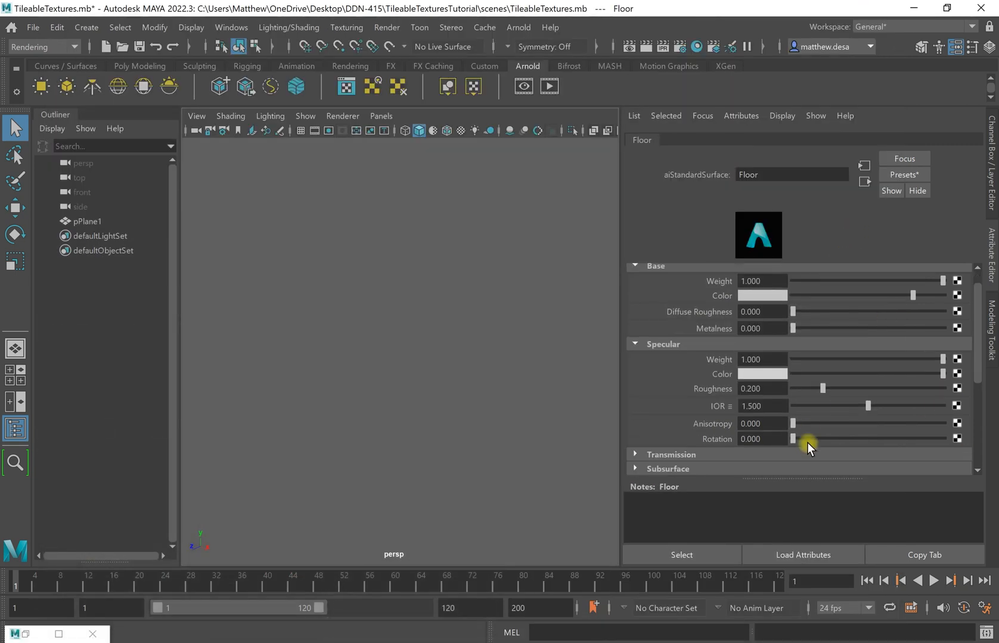
scroll(822, 389, up, 6)
scroll(828, 410, down, 3)
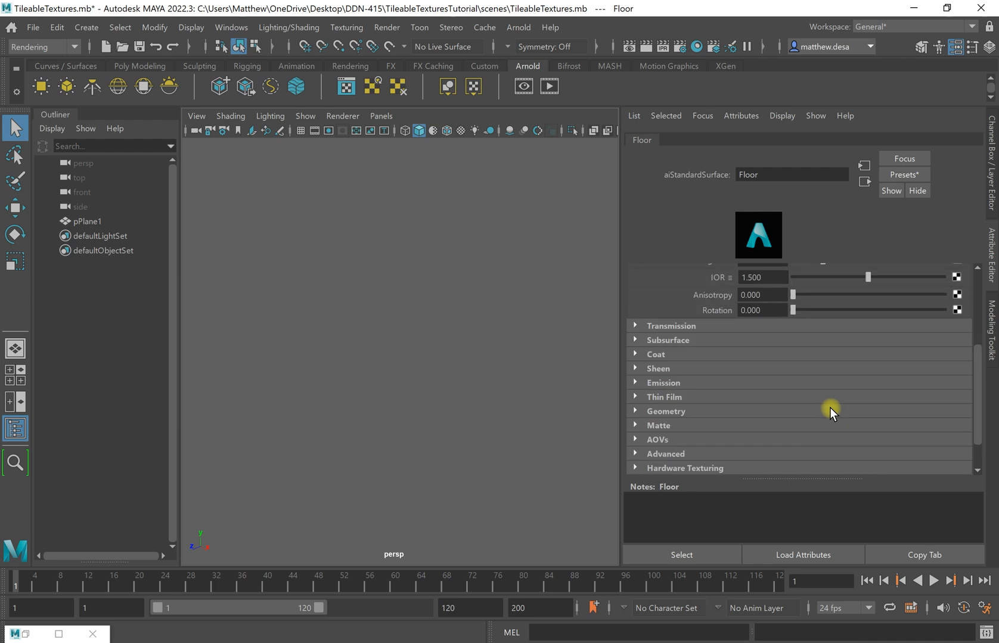
scroll(818, 394, up, 4)
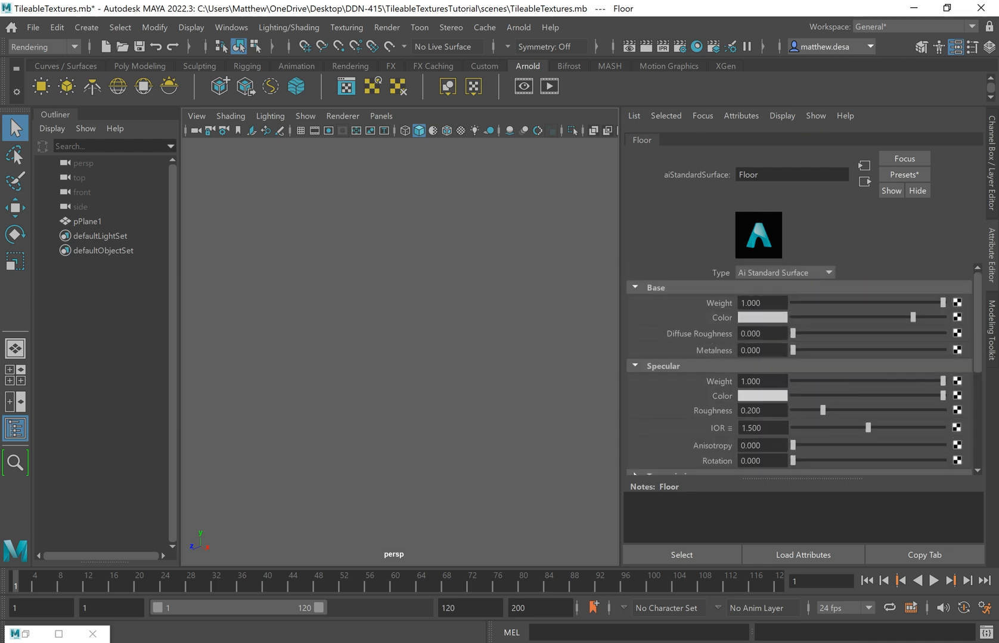
click(28, 635)
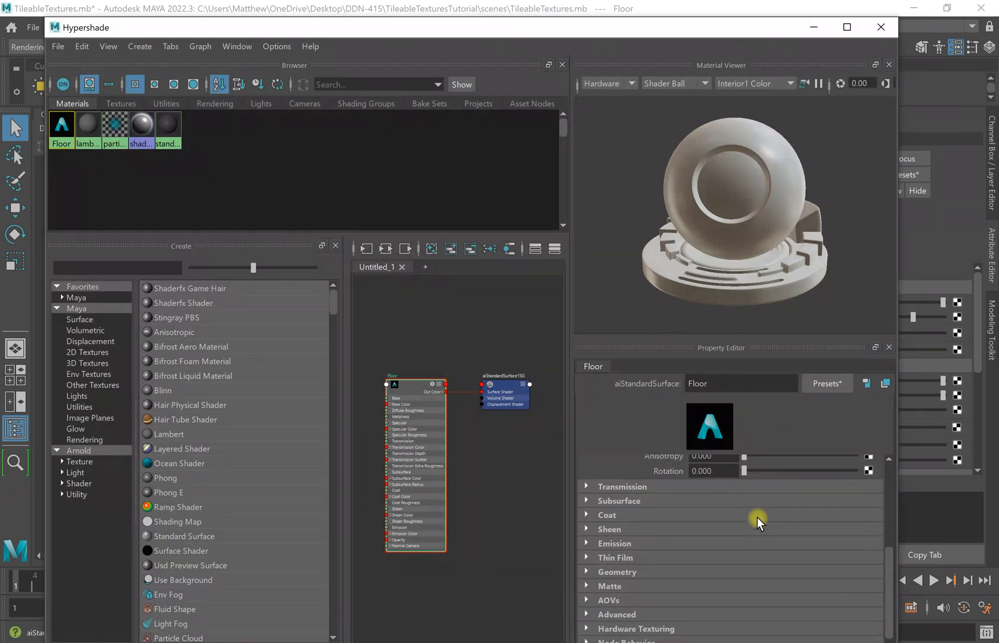
scroll(763, 522, up, 5)
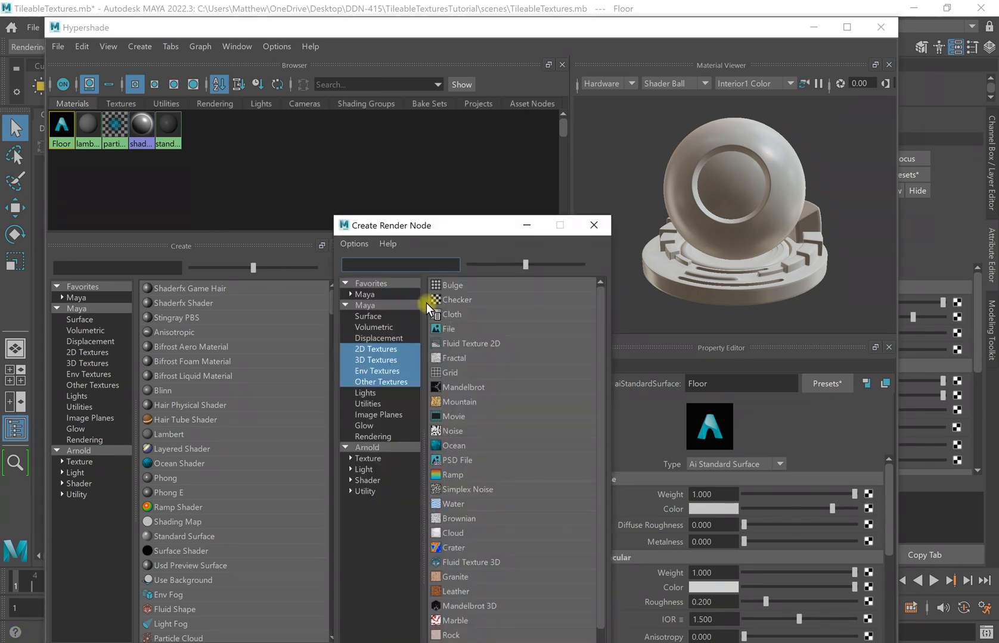
Add a File texture node and browse to Desktop > DDN-415 > TileableTexturesTutorial > images.
click(465, 329)
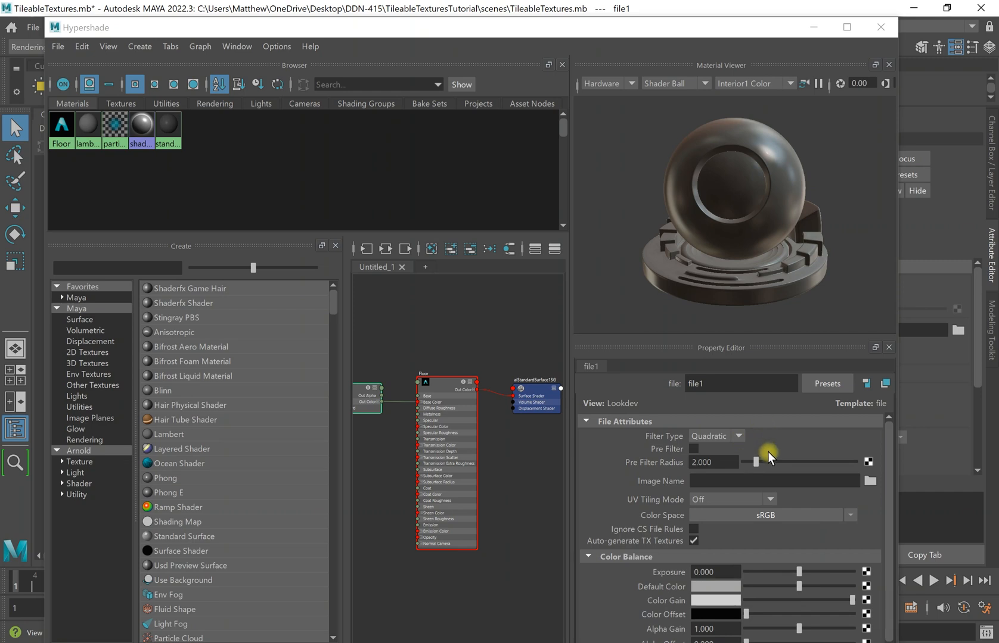
click(868, 482)
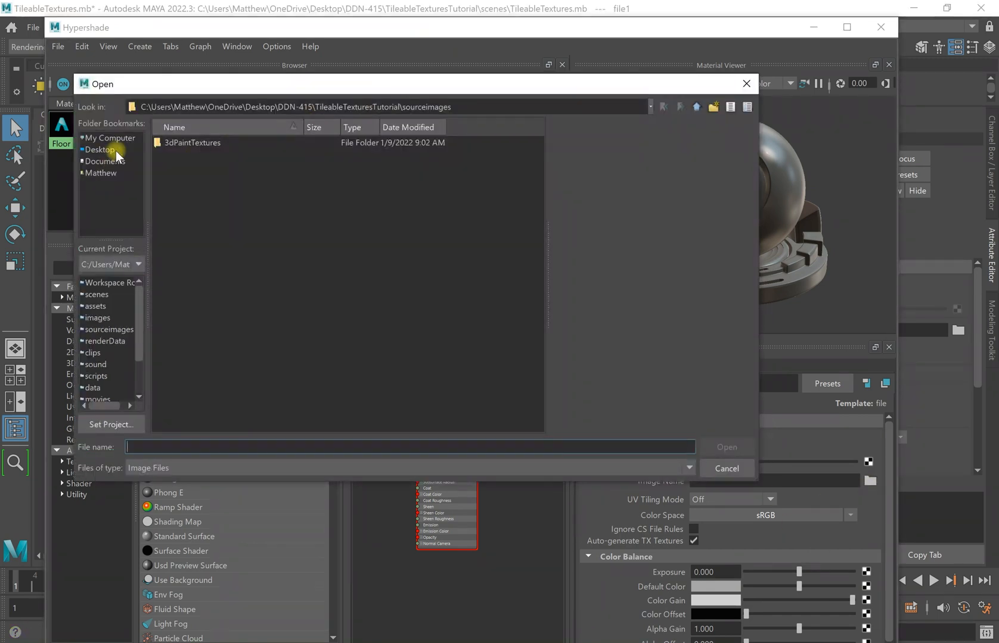
click(108, 152)
double_click(232, 143)
double_click(221, 180)
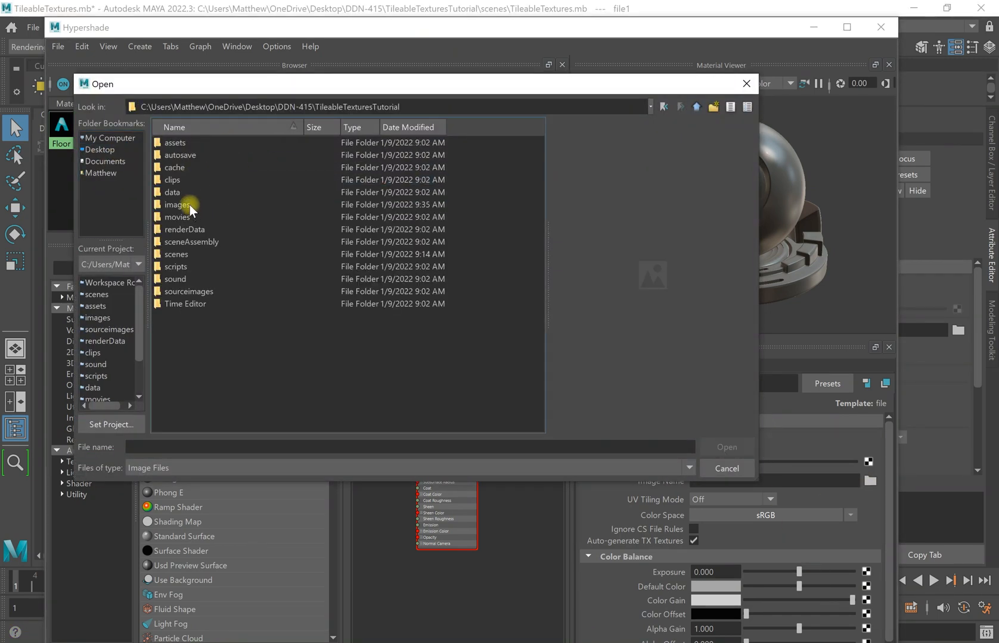
double_click(187, 206)
Preview the floor maps and load Floor_Col.png into the file texture.
click(227, 205)
click(219, 167)
click(236, 205)
click(222, 155)
click(241, 204)
click(217, 155)
click(215, 167)
click(229, 205)
click(202, 155)
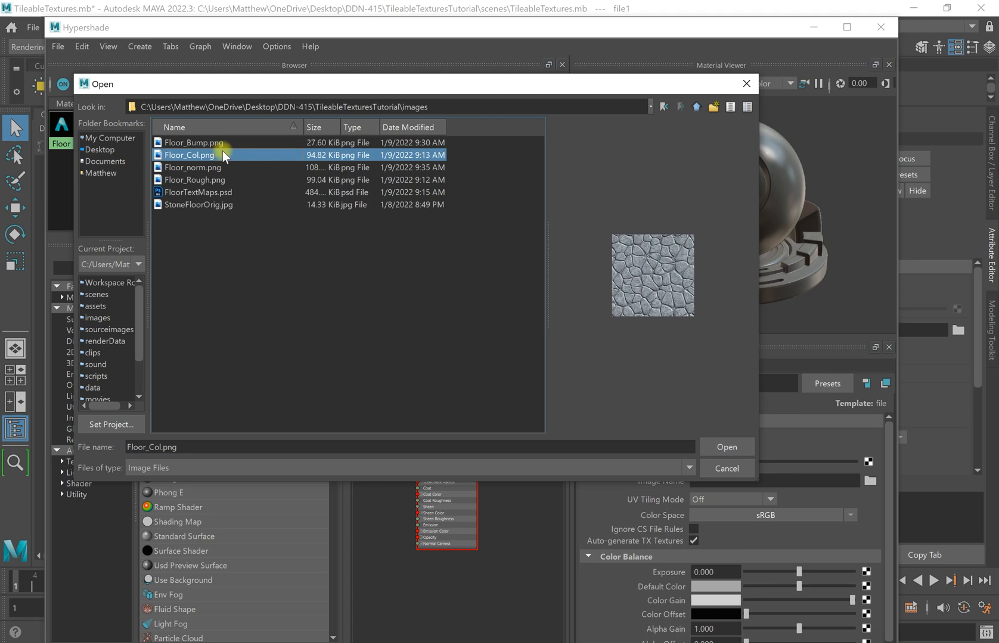
click(726, 447)
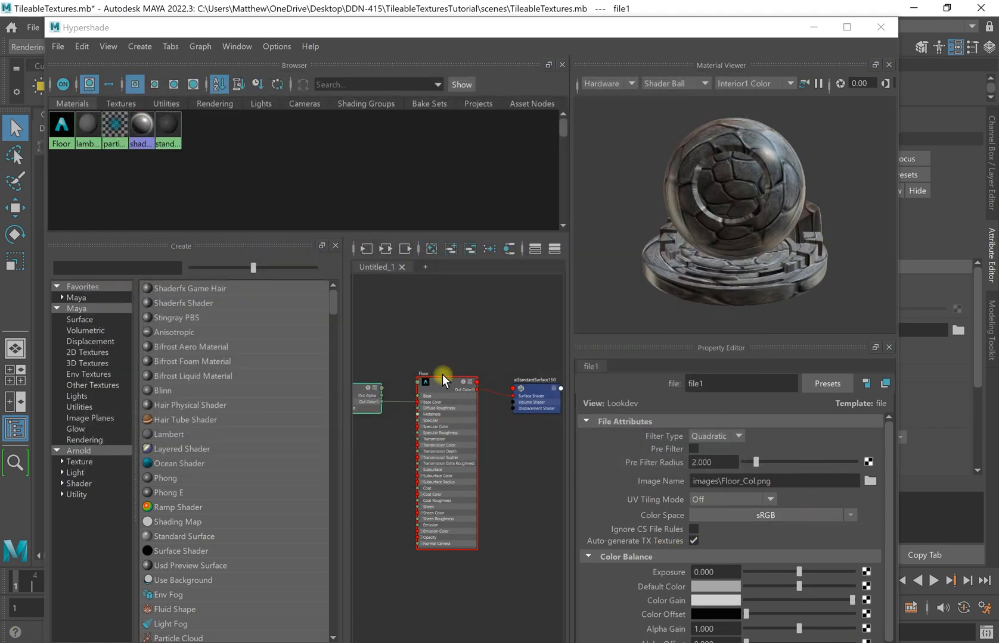
middle_drag(391, 350, 535, 339)
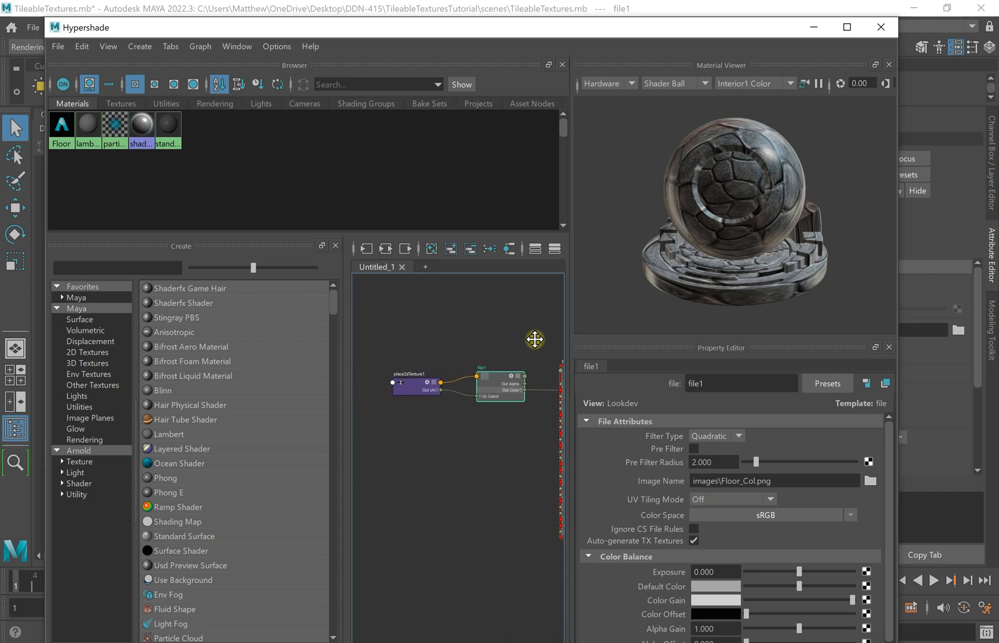
Set place2dTexture1's Repeat UV to 2 × 2 and minimize Hypershade.
click(417, 390)
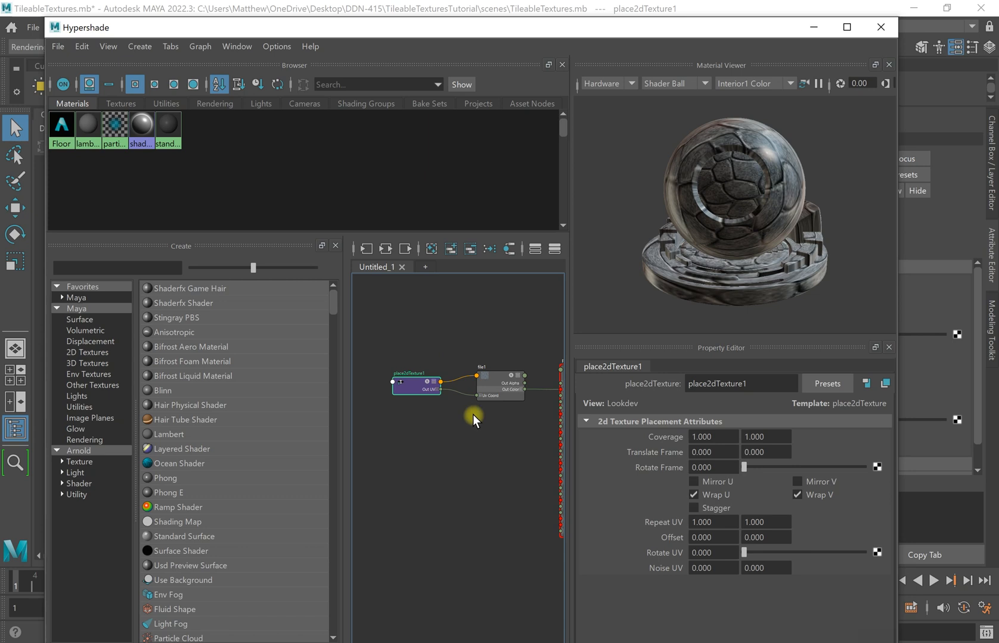
double_click(715, 522)
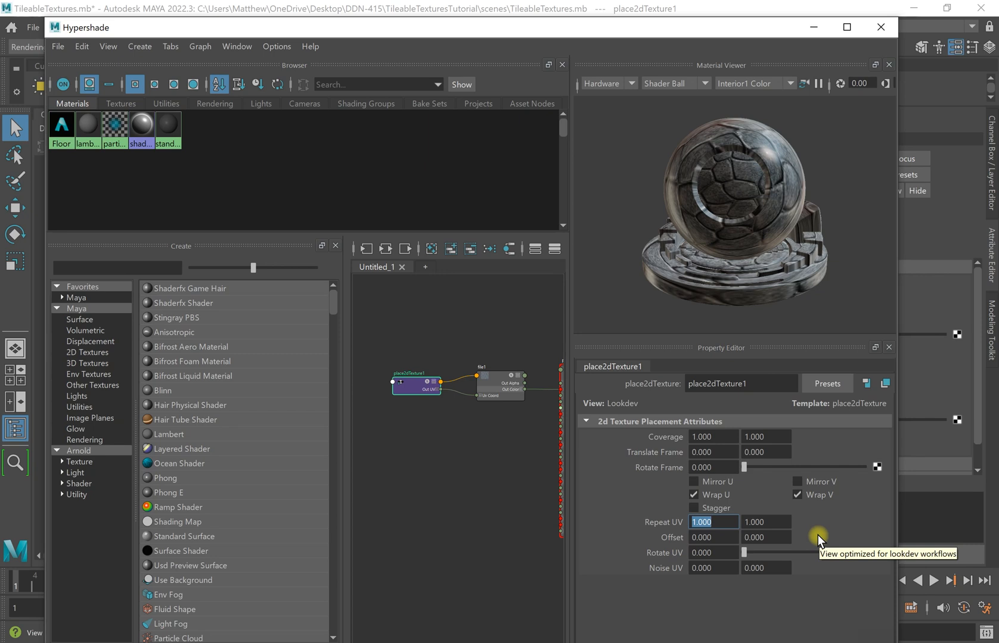
text(2)
click(769, 520)
drag(780, 522, 739, 521)
text(2)
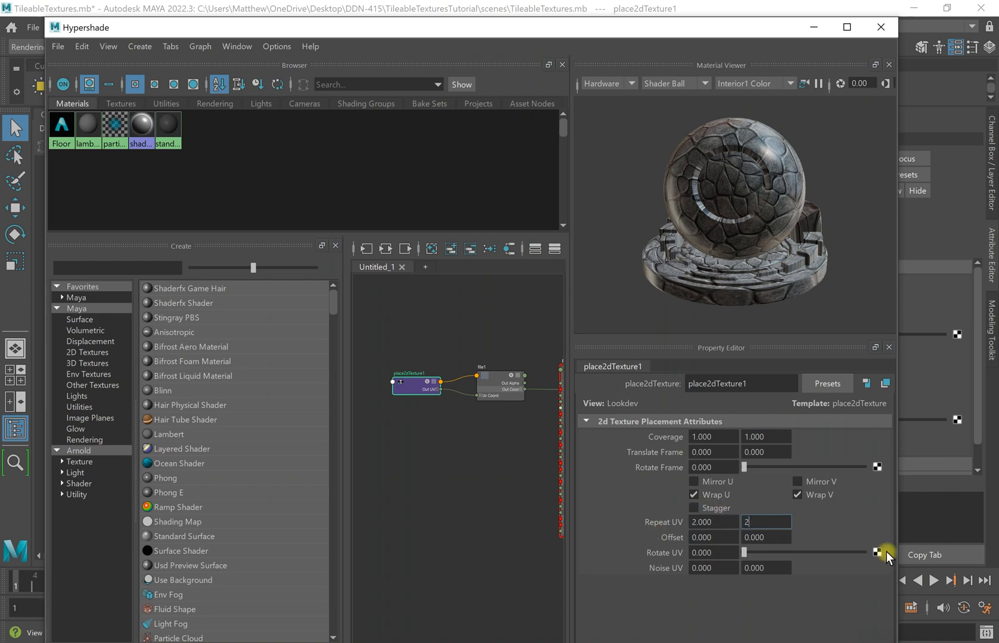
click(851, 526)
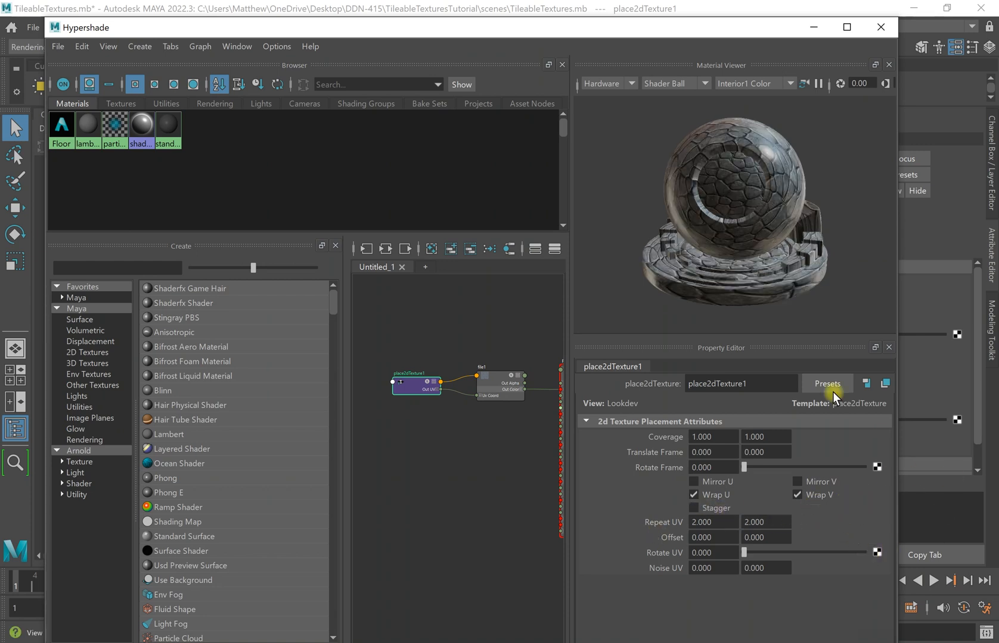
click(813, 27)
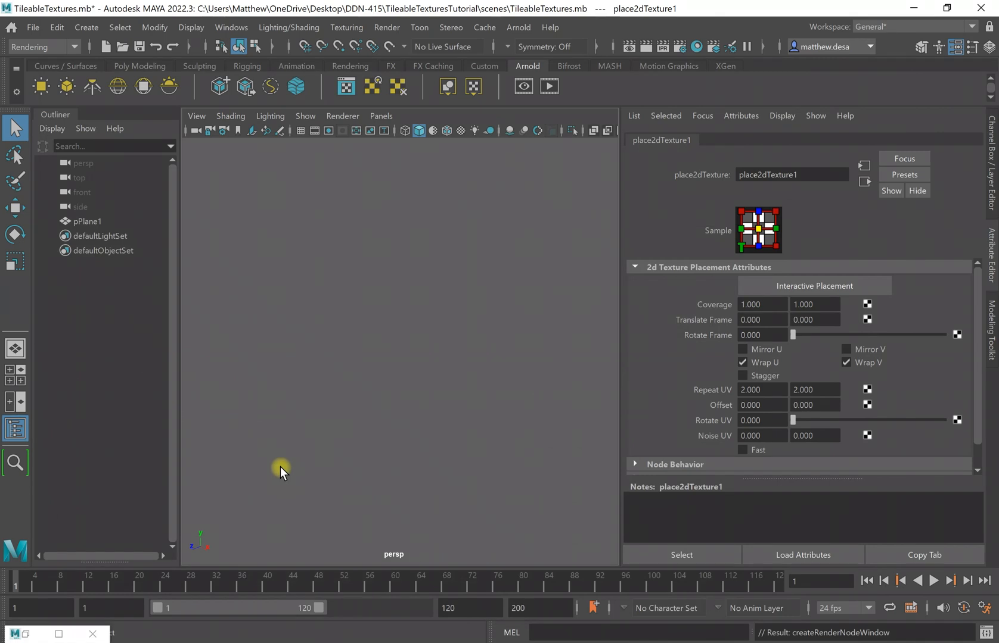
Turn on textured viewport shading to see the stone colour on pPlane1.
click(395, 392)
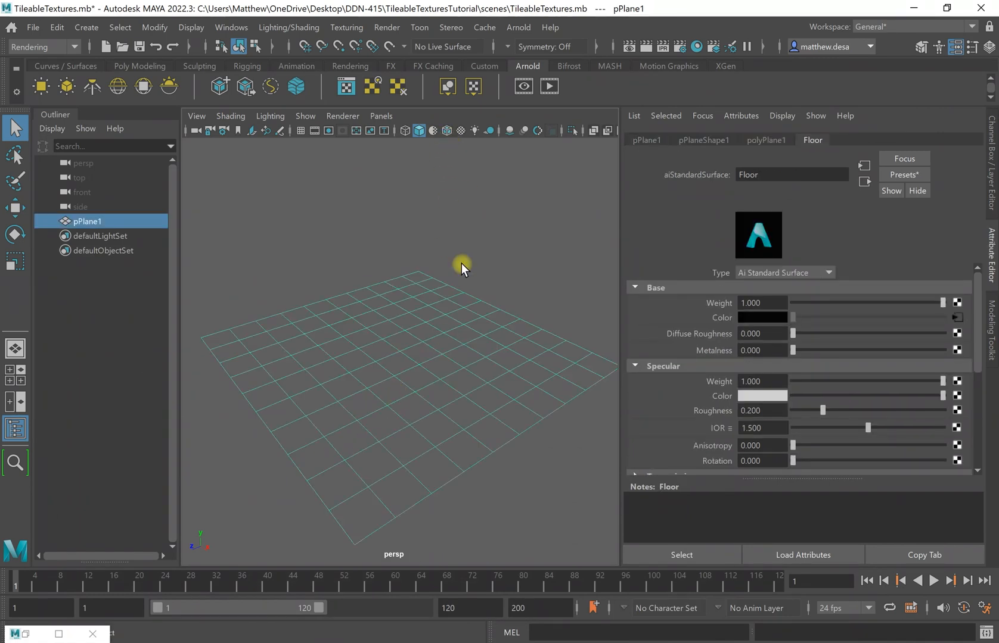
click(462, 131)
click(569, 307)
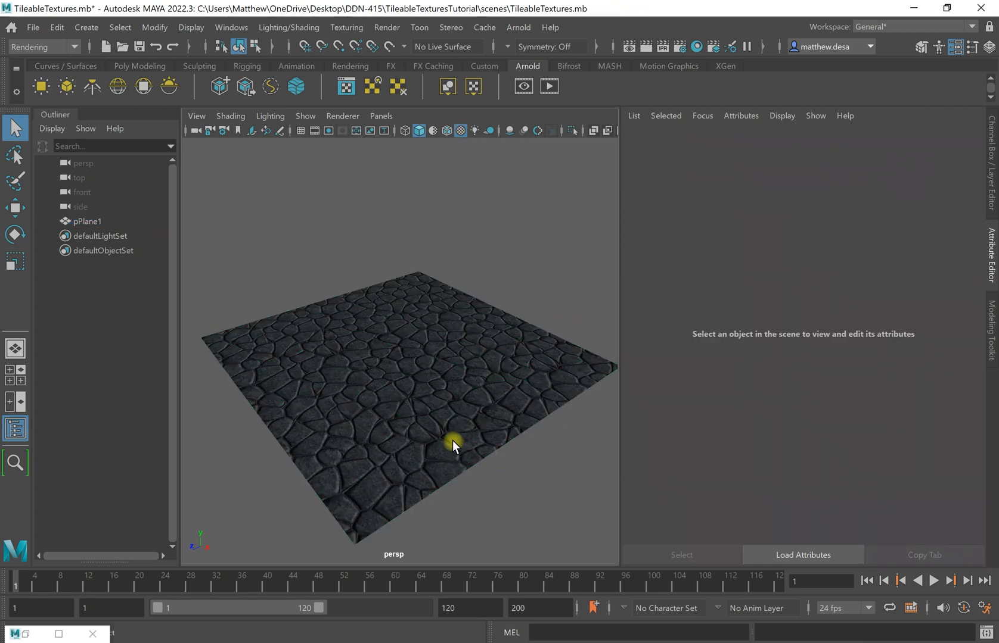
alt+drag(381, 410, 470, 417)
click(470, 417)
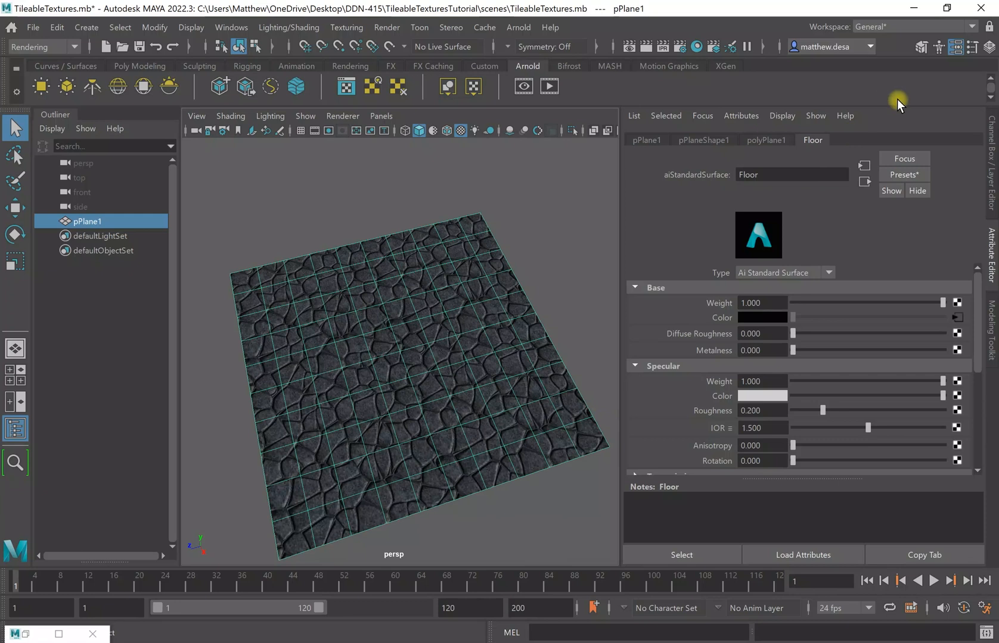
scroll(912, 411, down, 3)
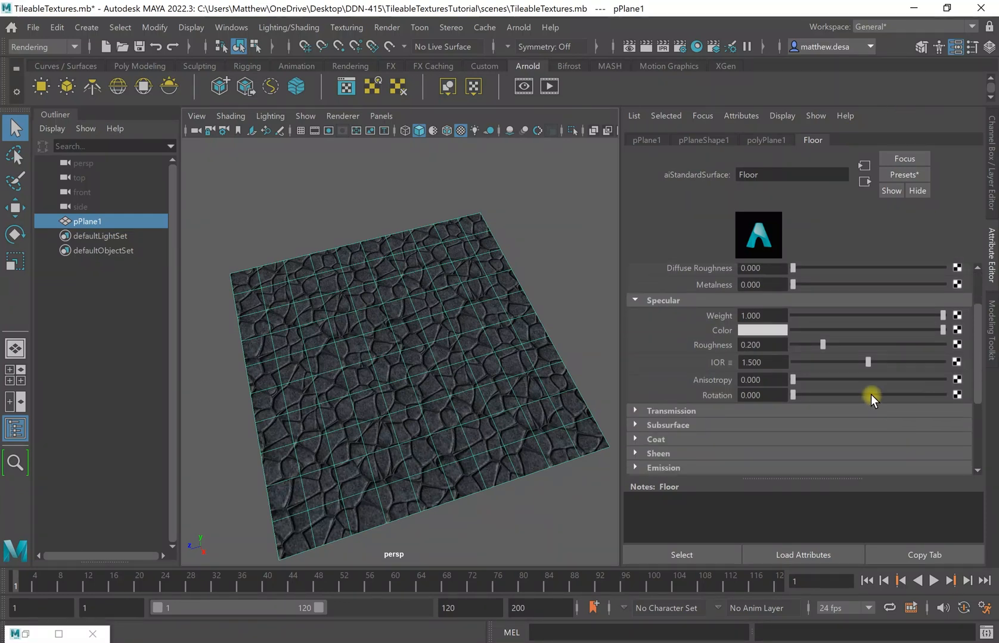
scroll(871, 395, up, 3)
In place2dTexture1, try a denser Repeat UV of 4 × 4.
click(954, 320)
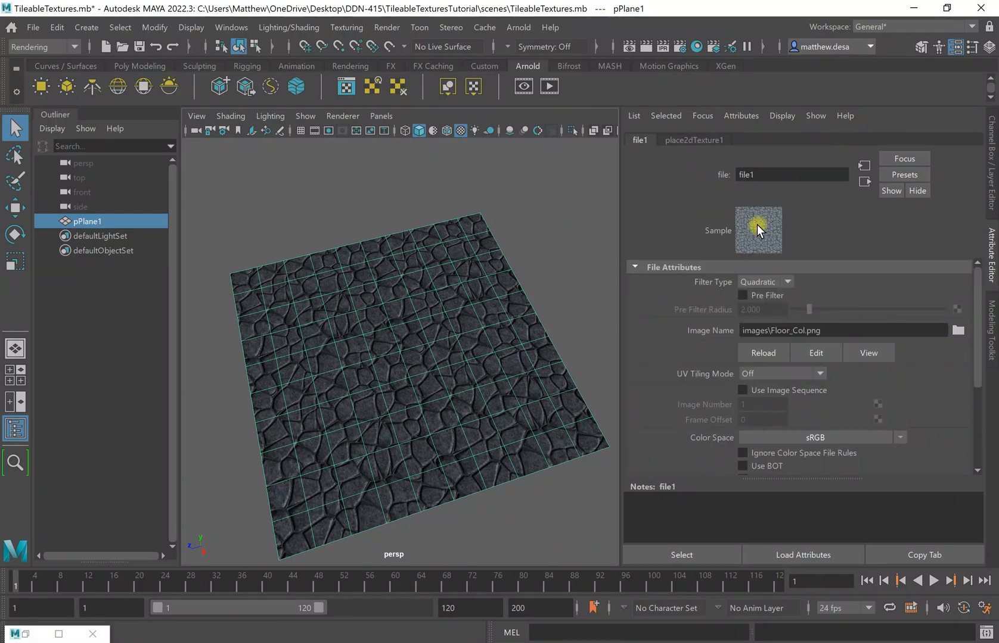
click(681, 141)
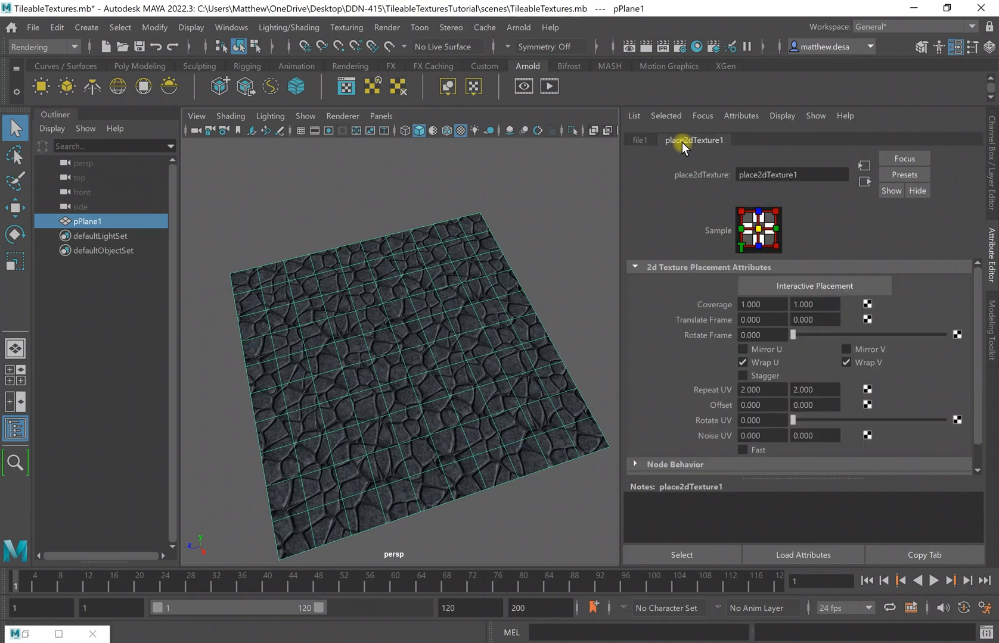
click(765, 392)
text(4)
click(814, 390)
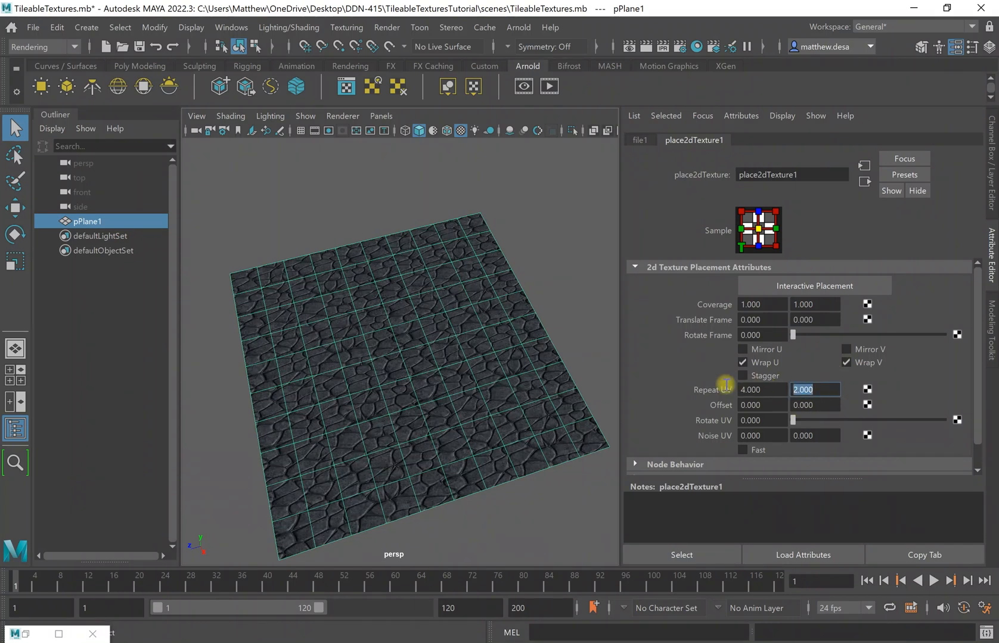
text(4)
key(Return)
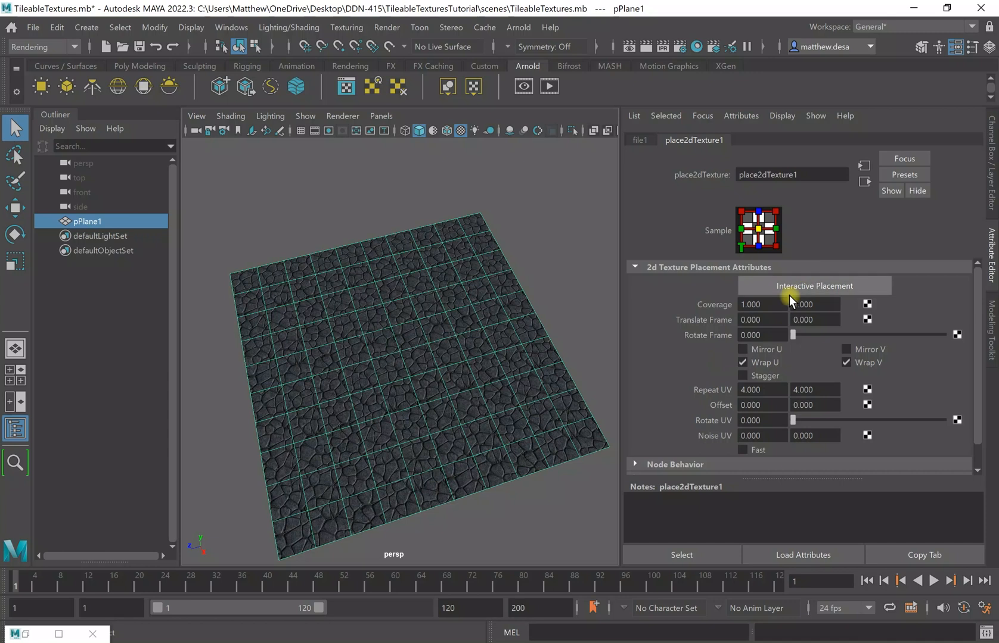
Restore Repeat UV to 2 × 2 and deselect the plane.
click(758, 388)
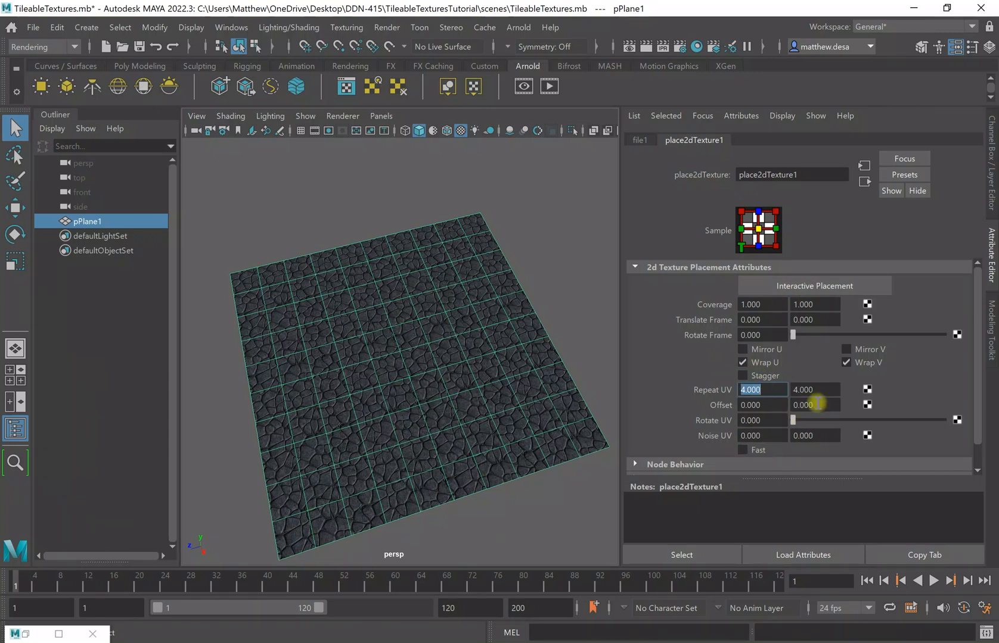
text(2)
key(Tab)
text(2)
scroll(946, 366, down, 1)
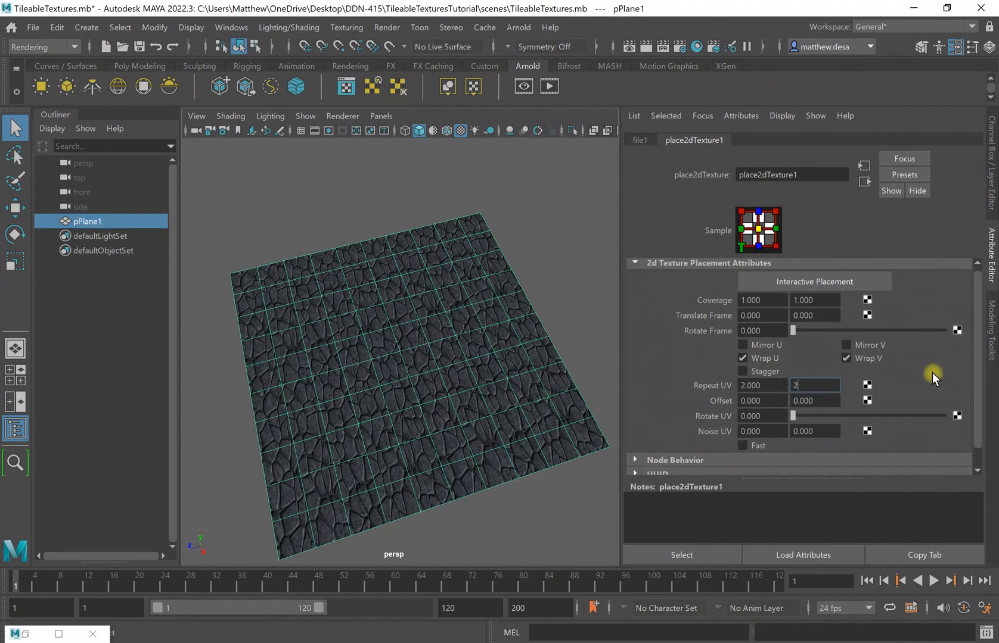
key(Return)
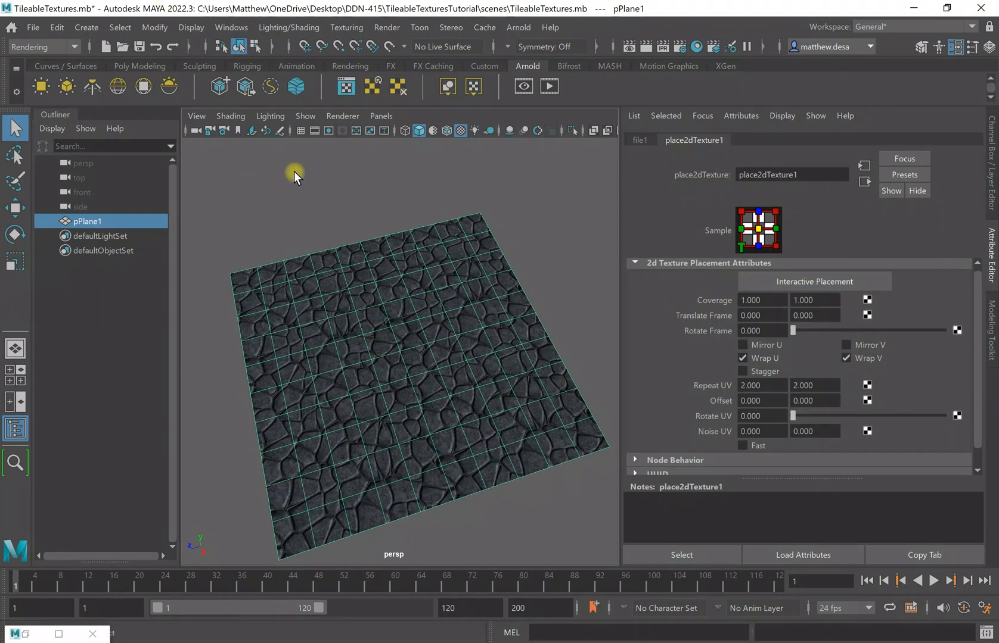
click(557, 304)
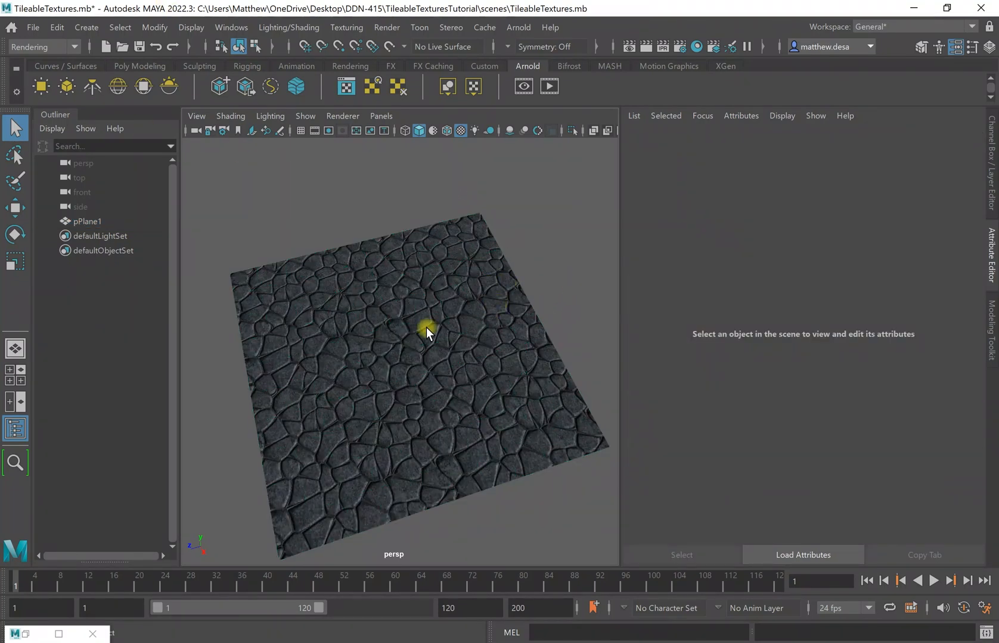
alt+drag(540, 248, 522, 221)
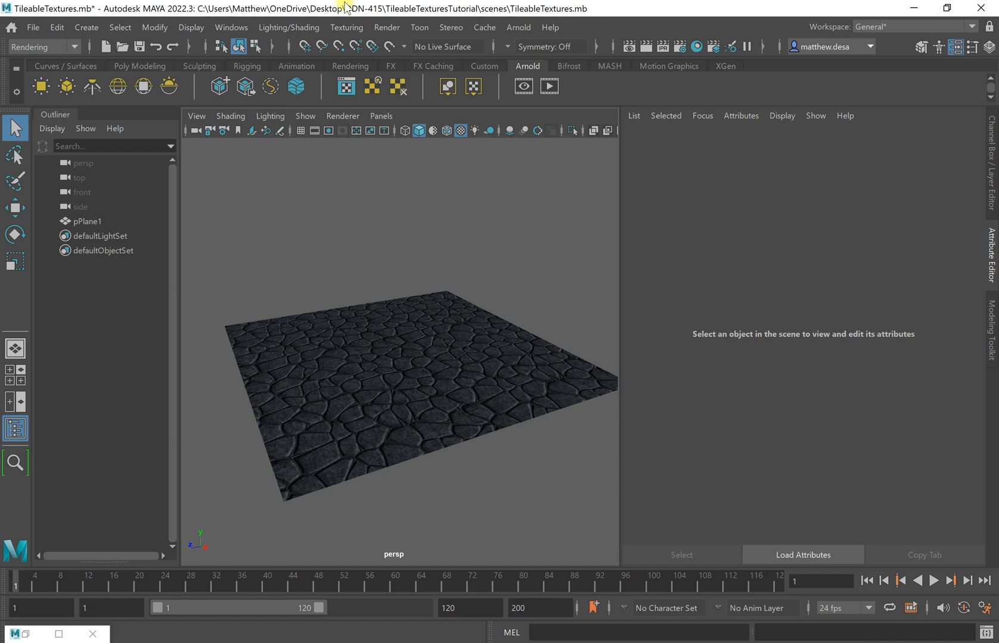
Create an Arnold aiSkyDomeLight and connect a new File texture node to its Color.
click(118, 90)
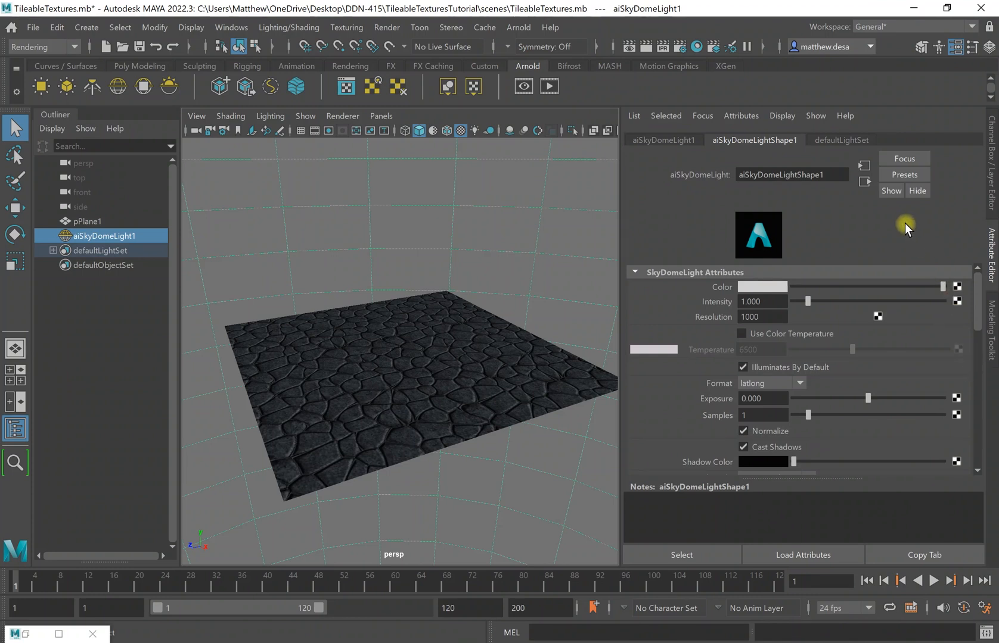
click(956, 287)
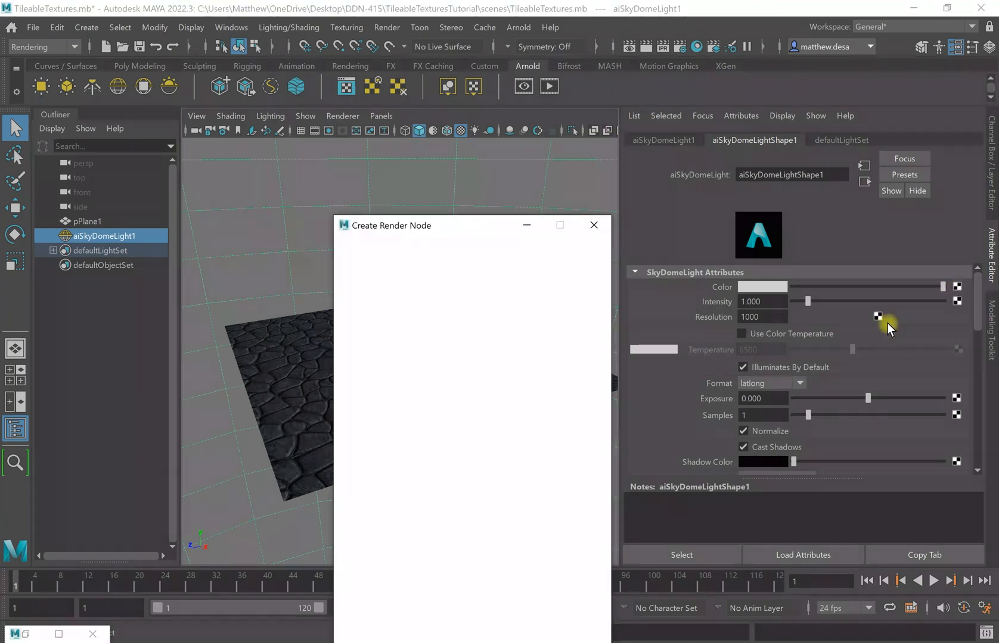
click(451, 328)
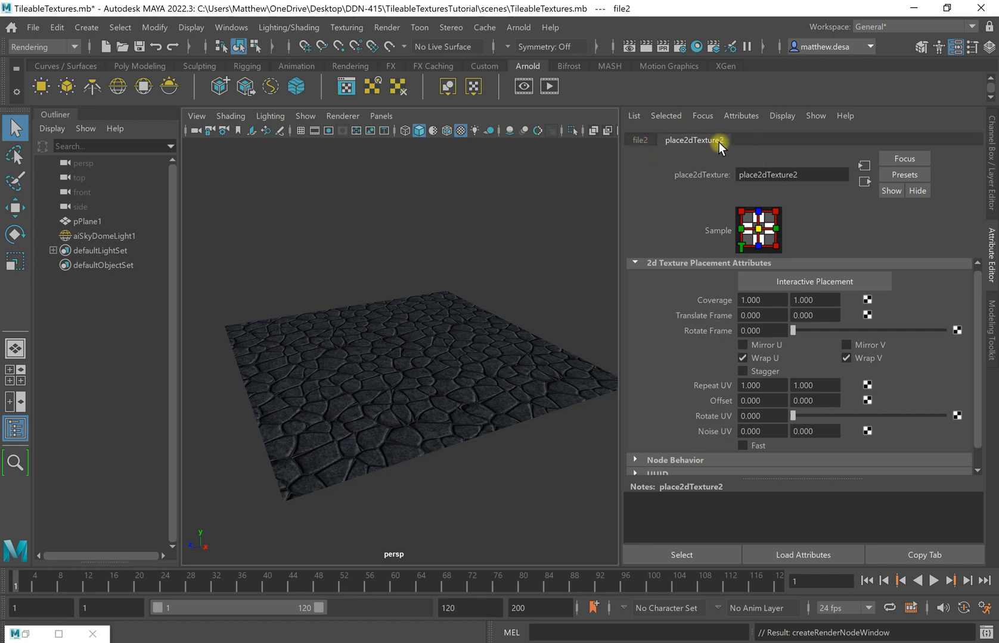
Load sepulchral_chapel_basement_4k.exr from Downloads as the file2 image for the sky dome.
click(635, 140)
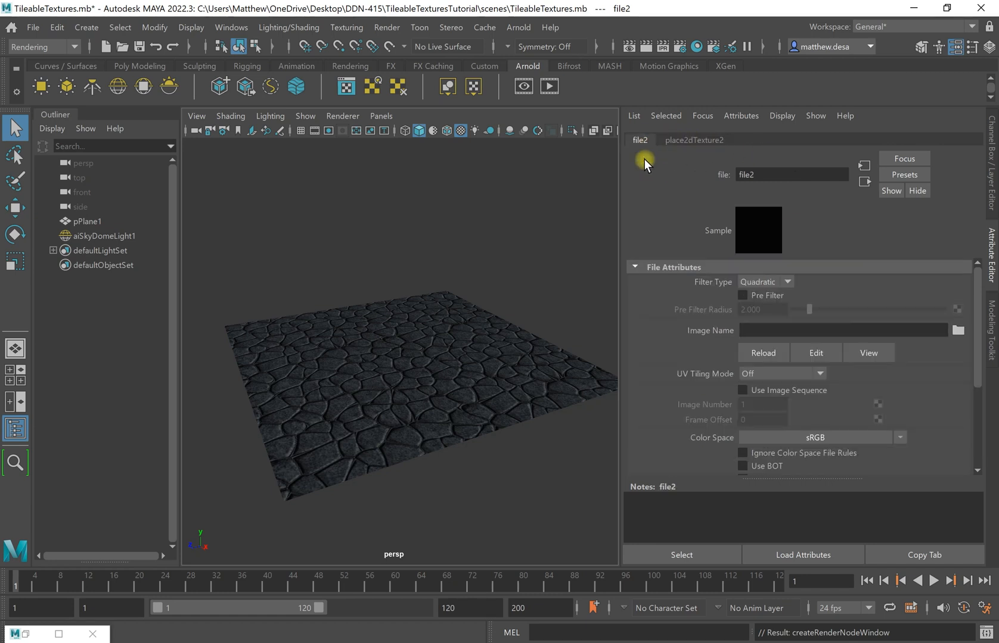
click(958, 331)
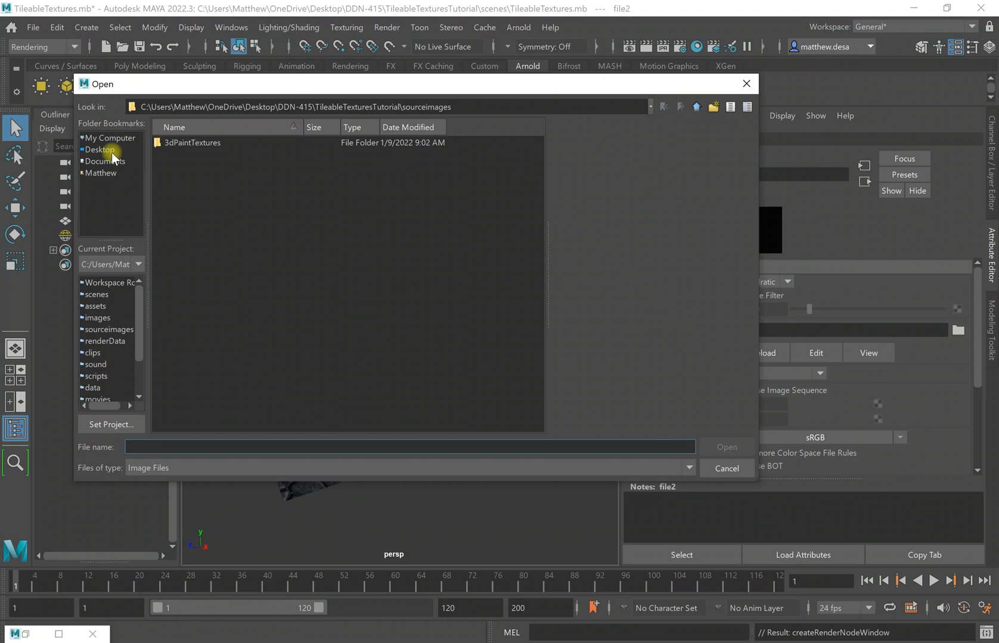
click(102, 173)
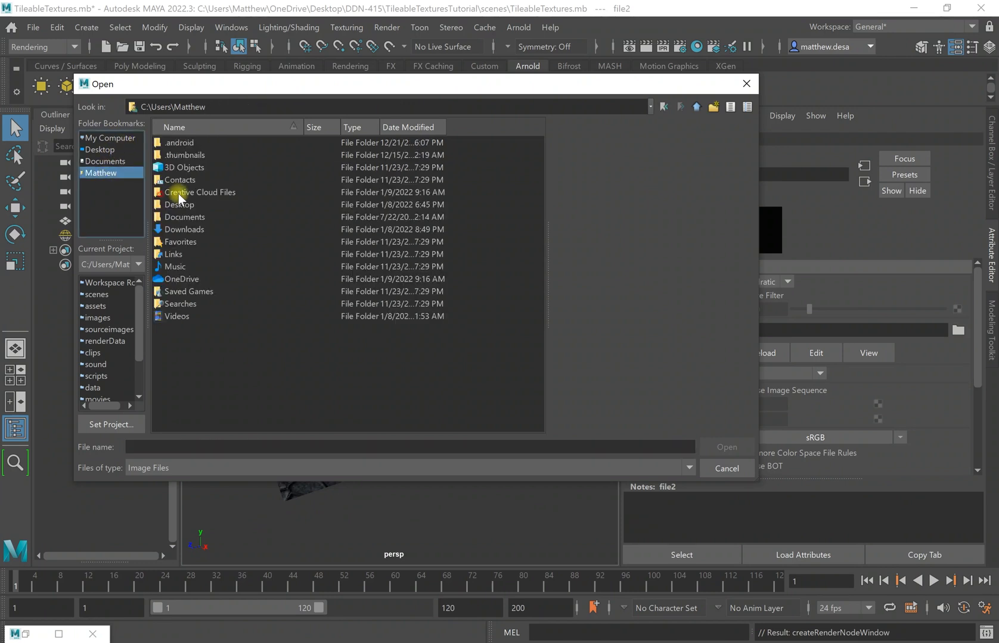
double_click(200, 231)
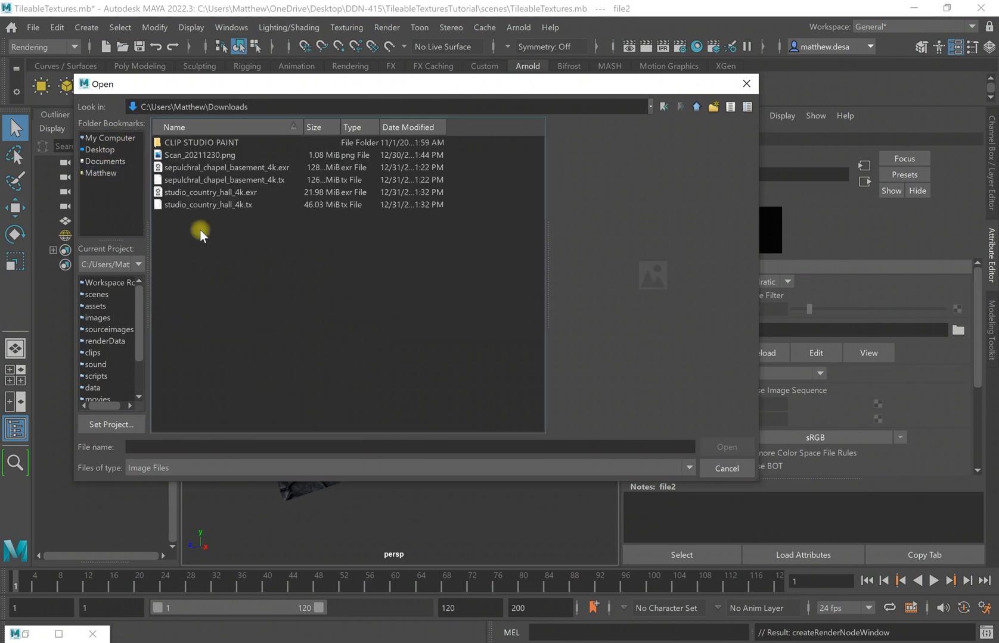
click(230, 193)
click(221, 171)
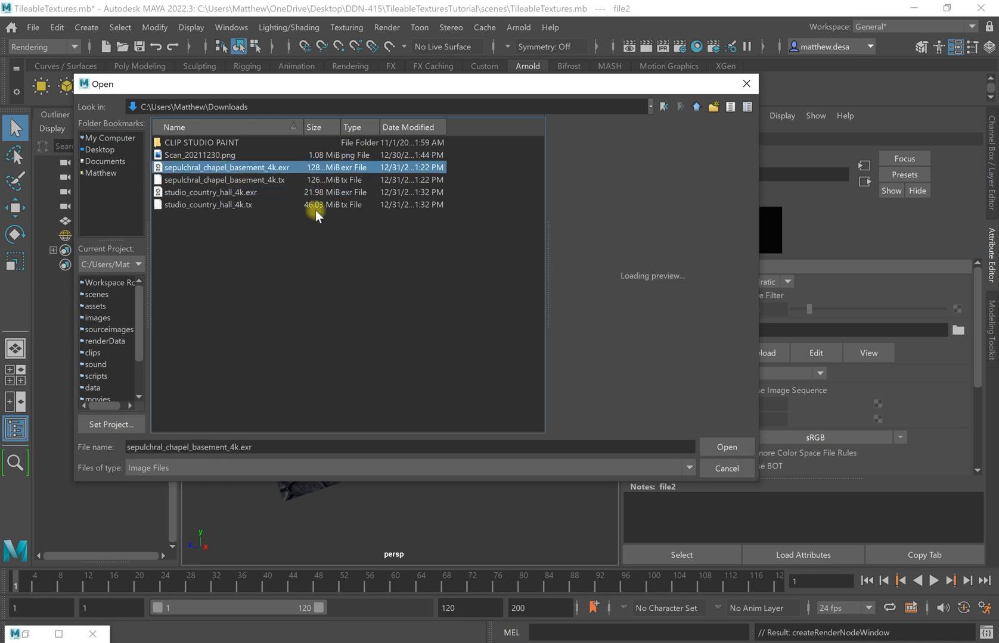
click(727, 448)
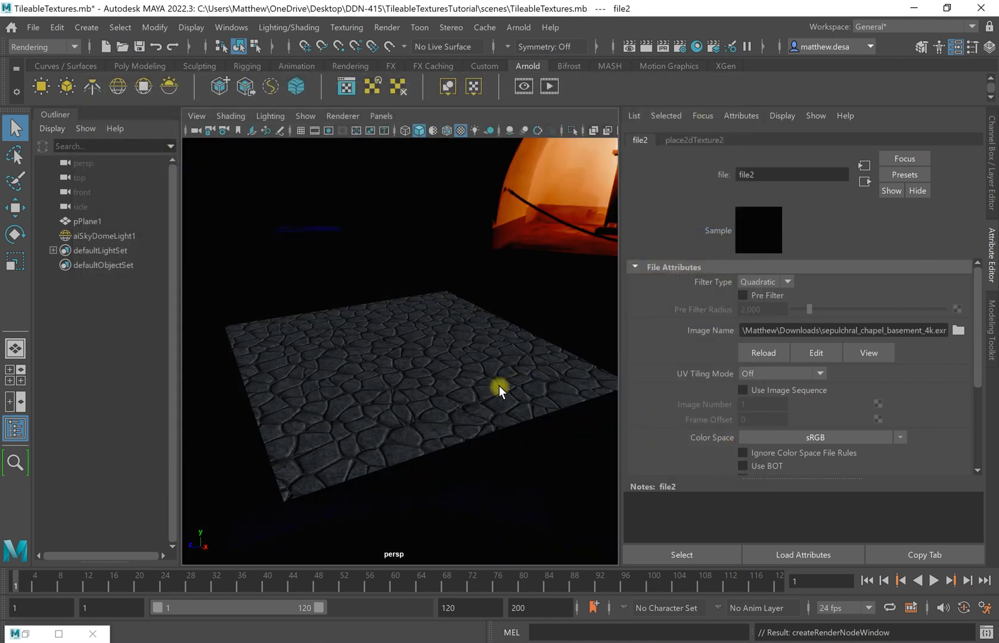
Select the sky dome light and light the viewport with the scene's lights.
click(574, 253)
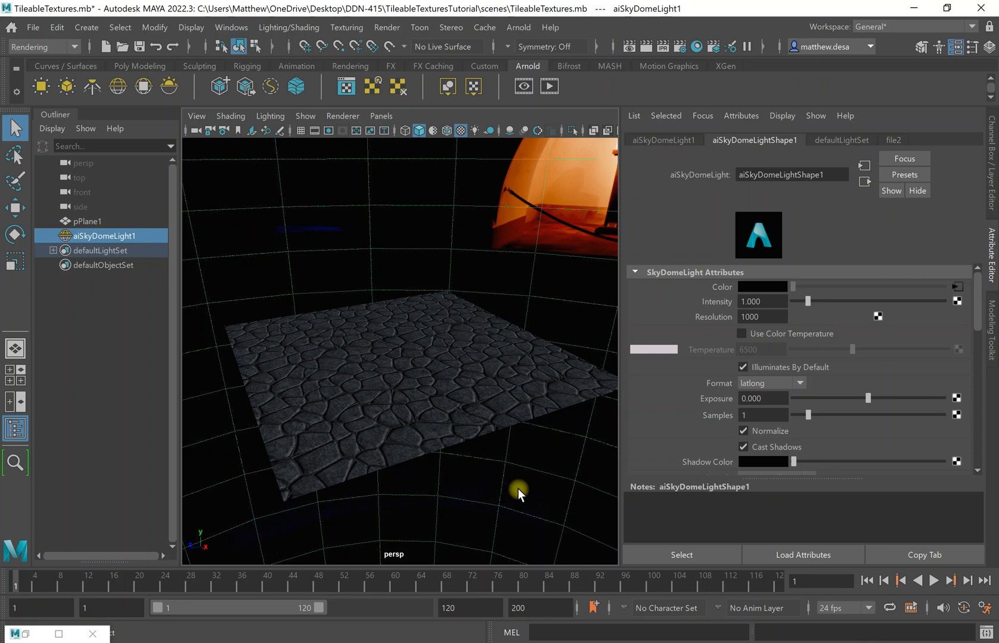
click(452, 371)
click(560, 264)
alt+drag(560, 264, 453, 146)
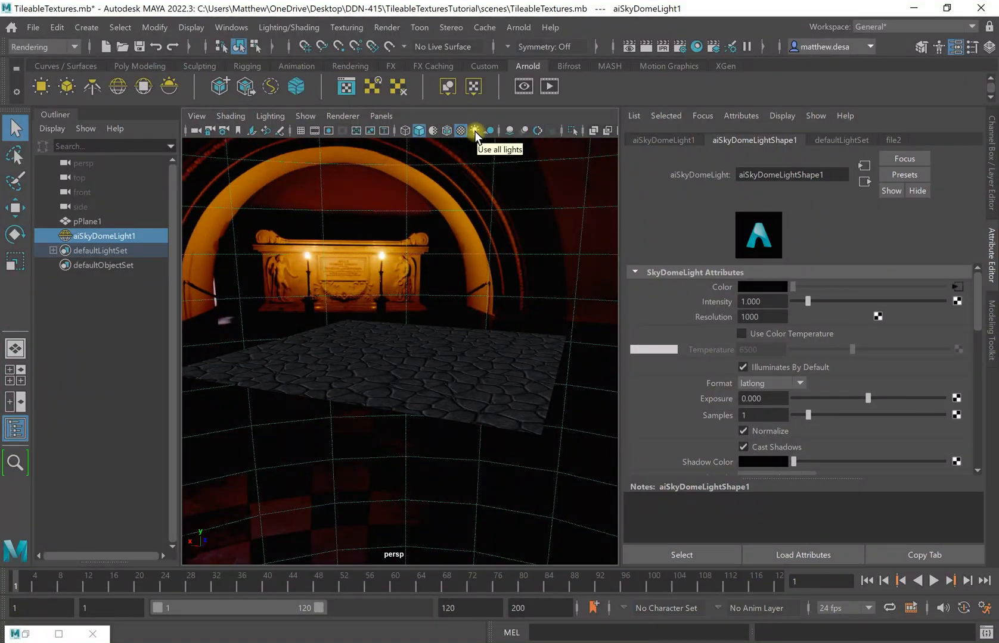
click(474, 132)
alt+drag(520, 272, 620, 283)
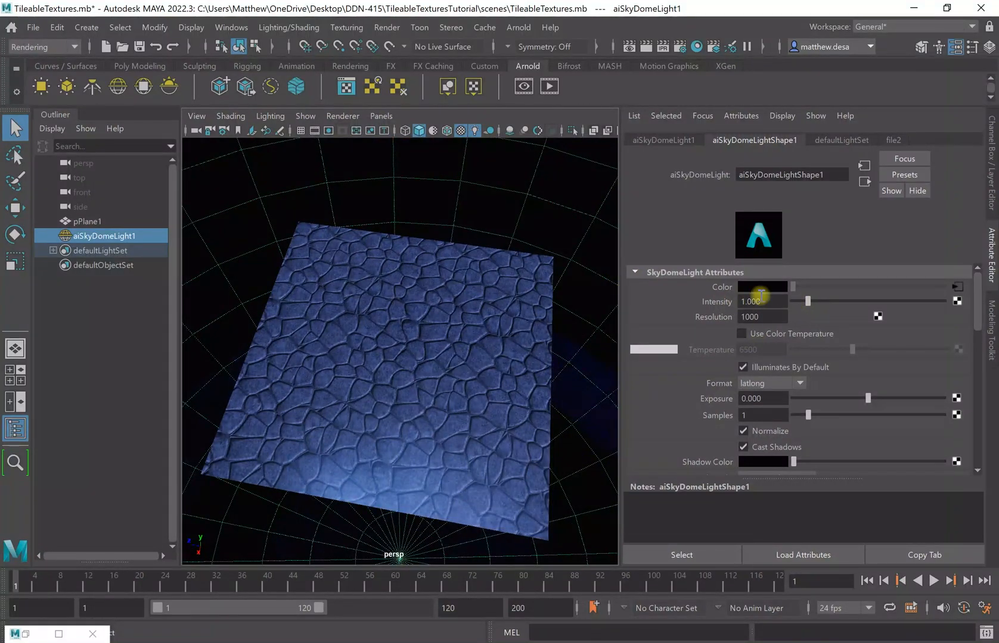
Try sky dome intensities of 2 and about 3.9, then settle on 1.
click(807, 299)
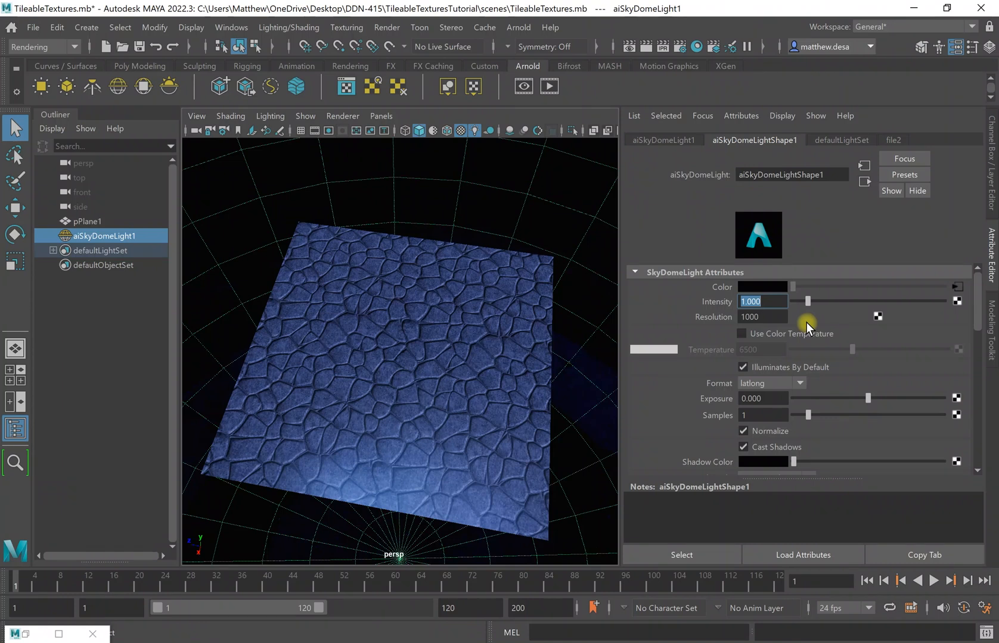
text(2)
key(Return)
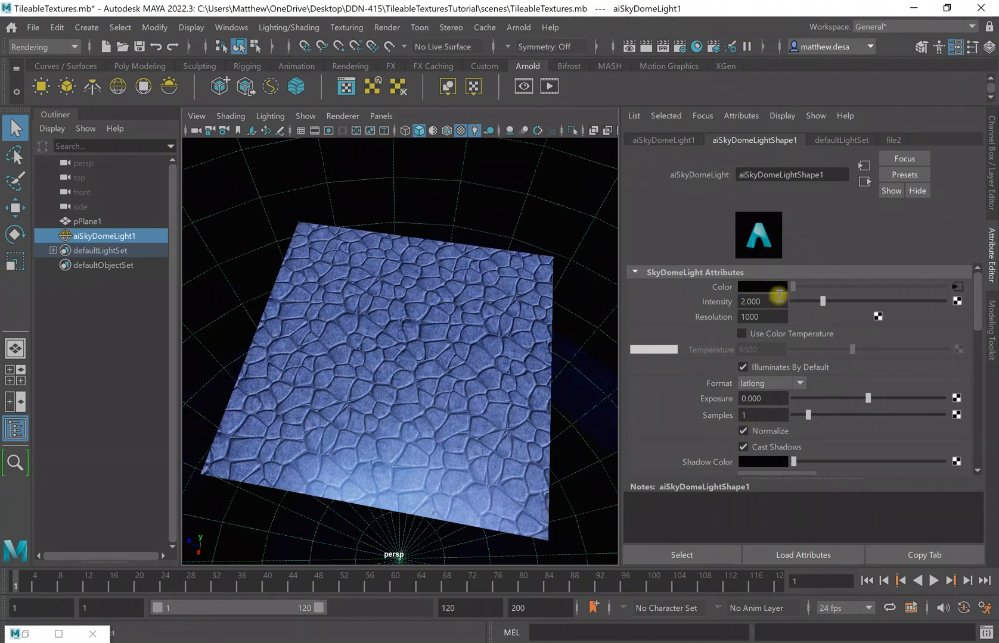
drag(823, 300, 993, 307)
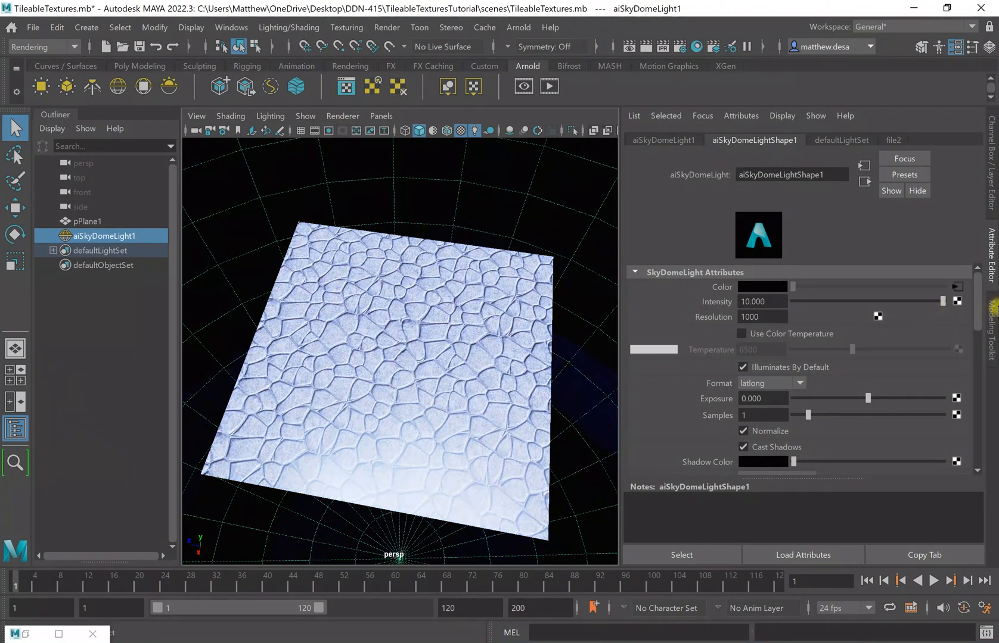
drag(783, 299, 717, 299)
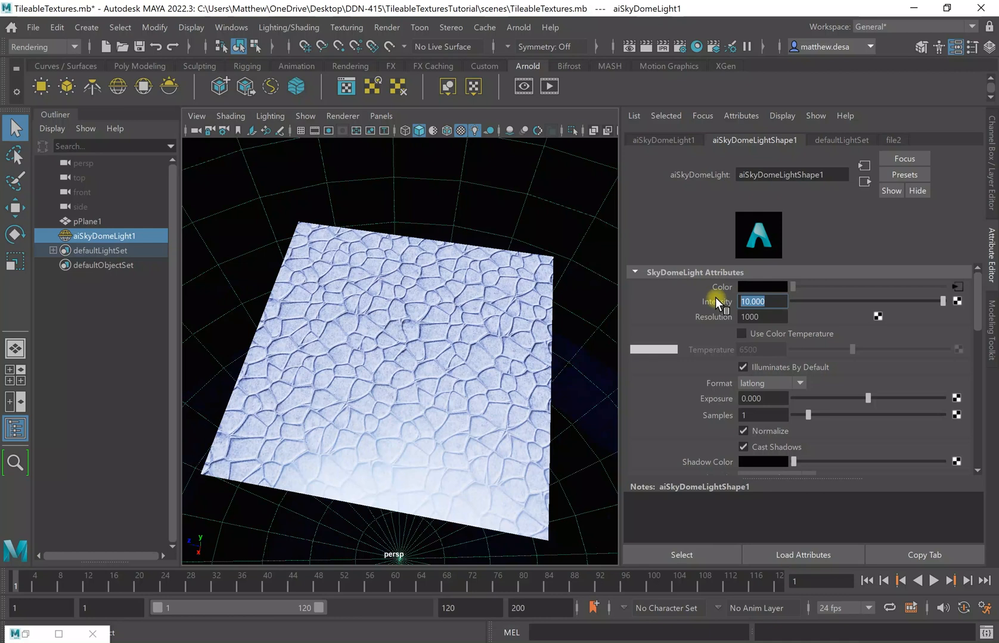
text(1)
key(Return)
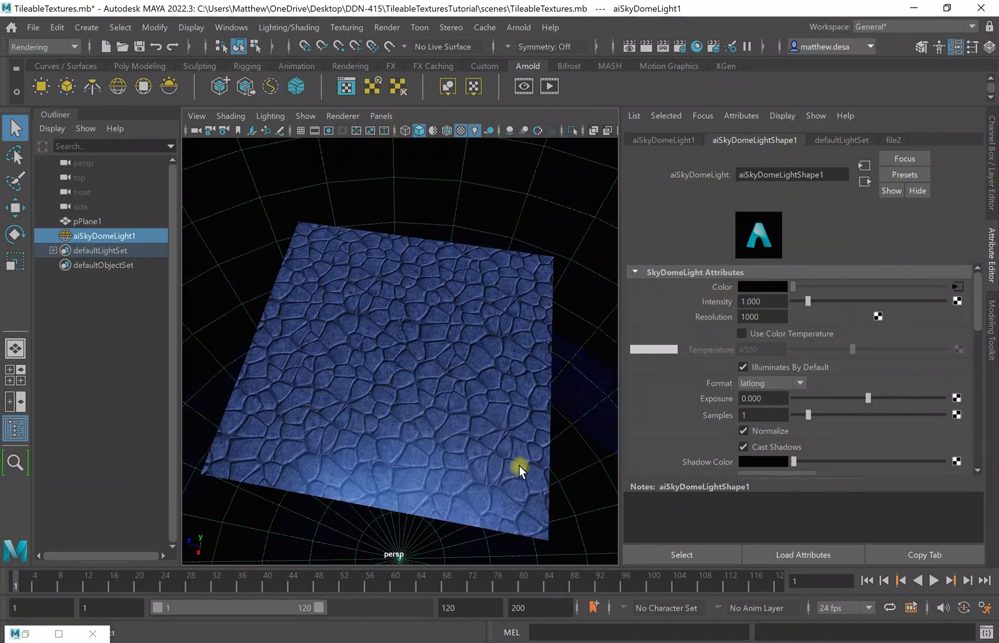
Select the floor plane and create a new file3 texture on the Floor material's Specular Roughness.
click(373, 362)
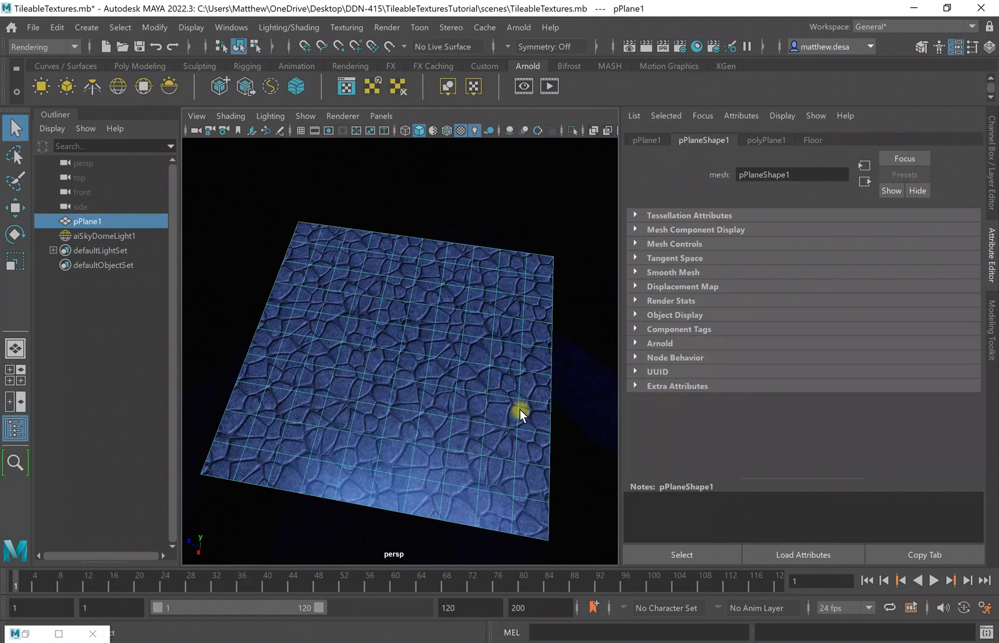
alt+drag(514, 399, 456, 419)
key(super)
key(super)
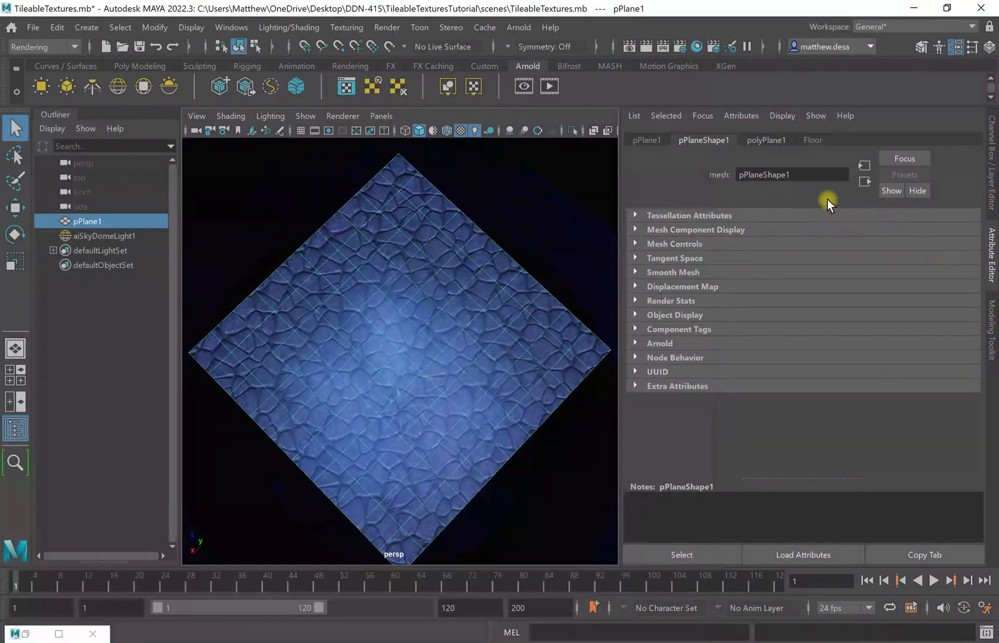
click(810, 140)
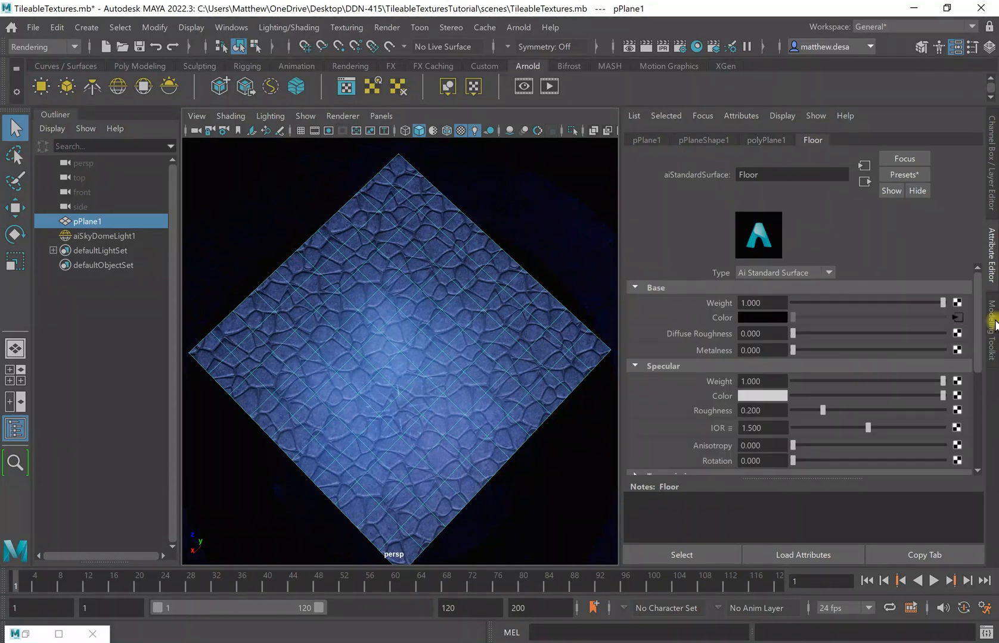
alt+drag(358, 397, 462, 425)
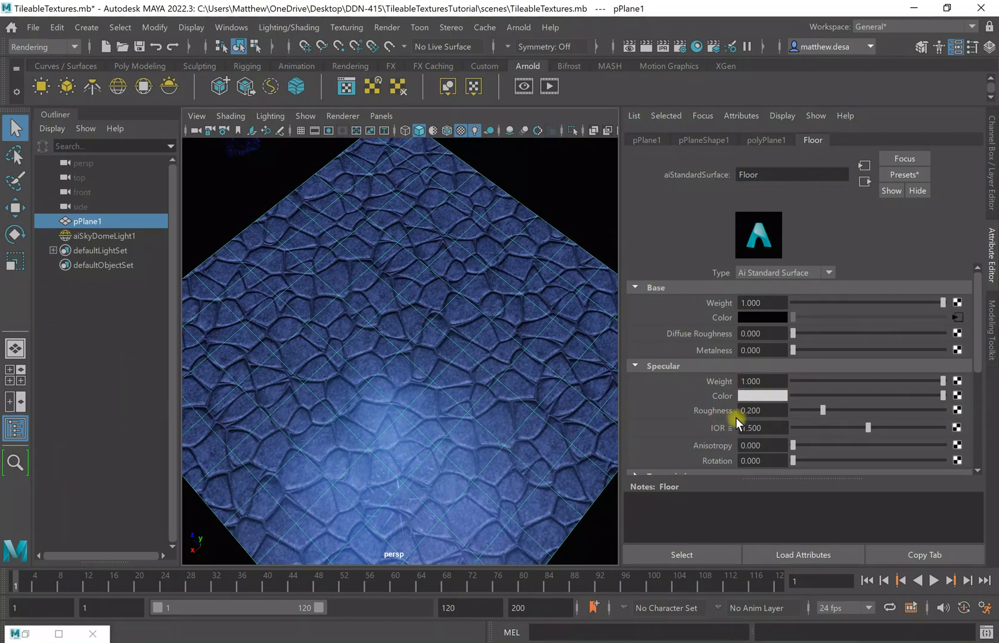
click(957, 410)
Load images\Floor_Rough.png from the project folder into the file3 texture.
click(957, 332)
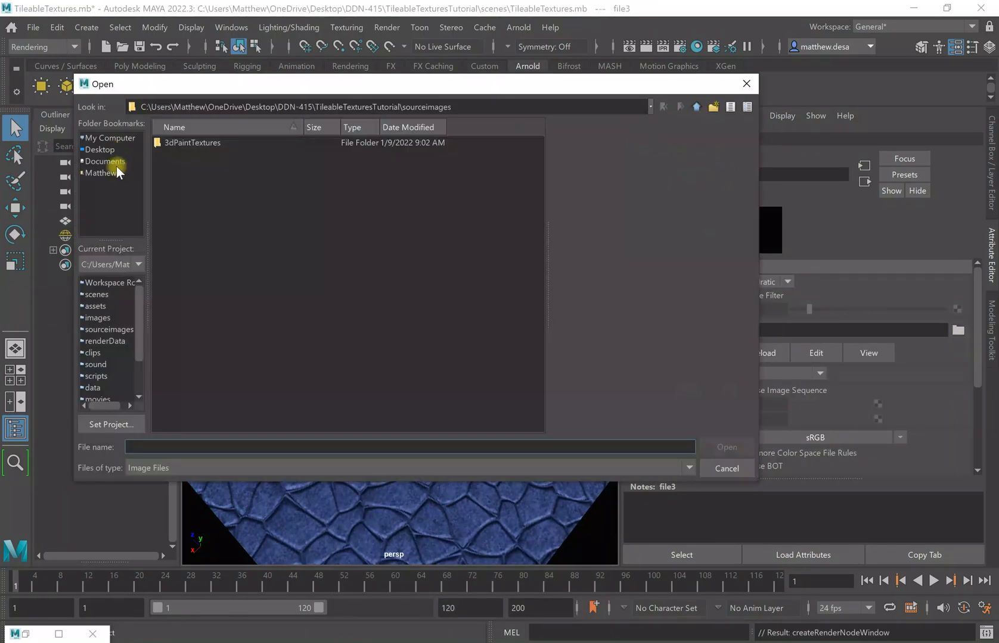
double_click(249, 167)
click(190, 204)
double_click(190, 204)
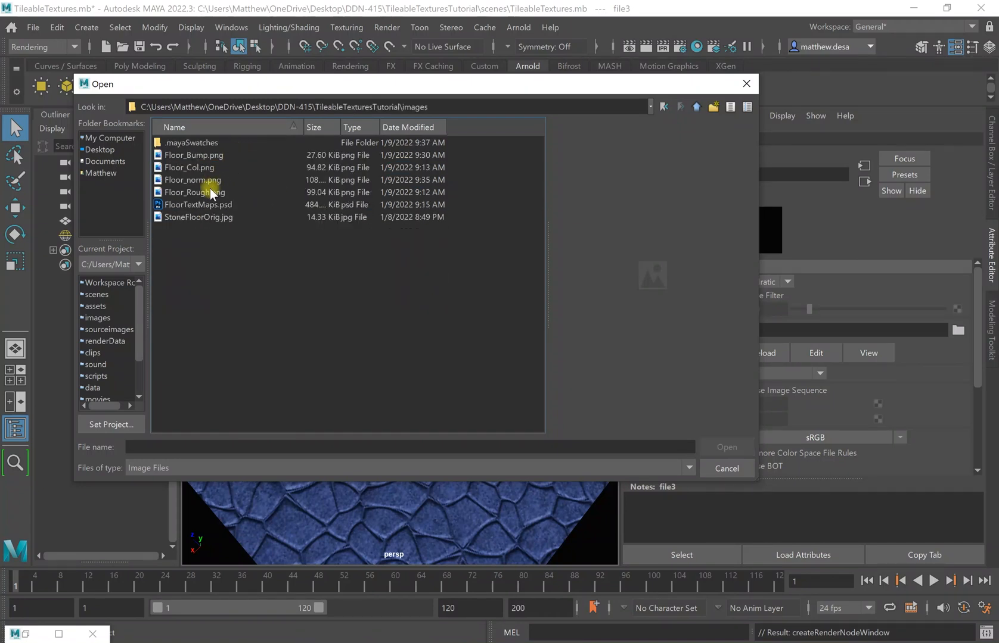
double_click(209, 189)
alt+drag(392, 403, 472, 394)
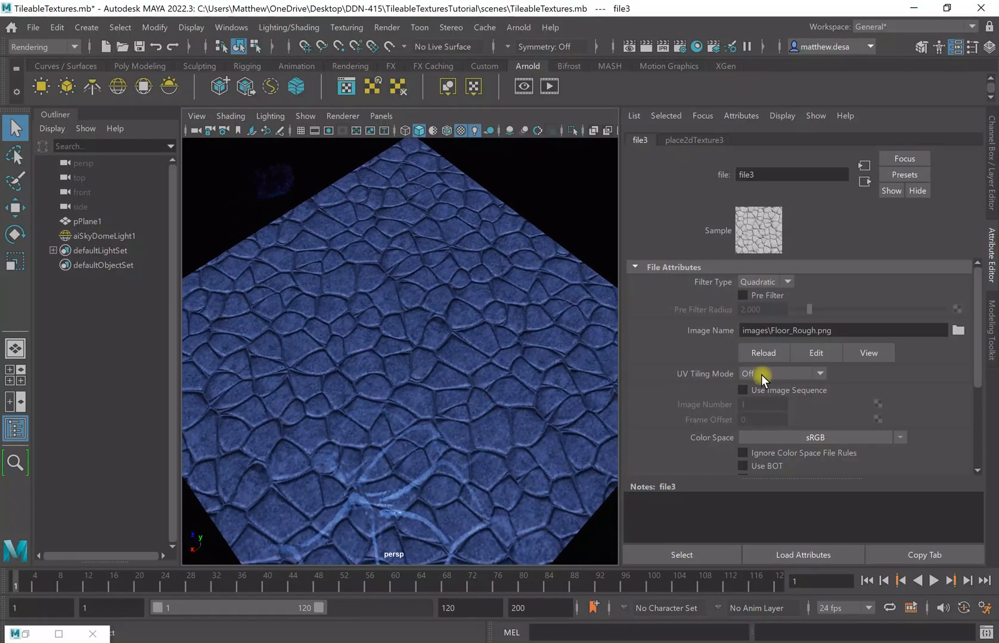
Set the roughness map's colour space to Raw and enable Alpha Is Luminance under Color Balance.
click(863, 436)
mouse_move(907, 485)
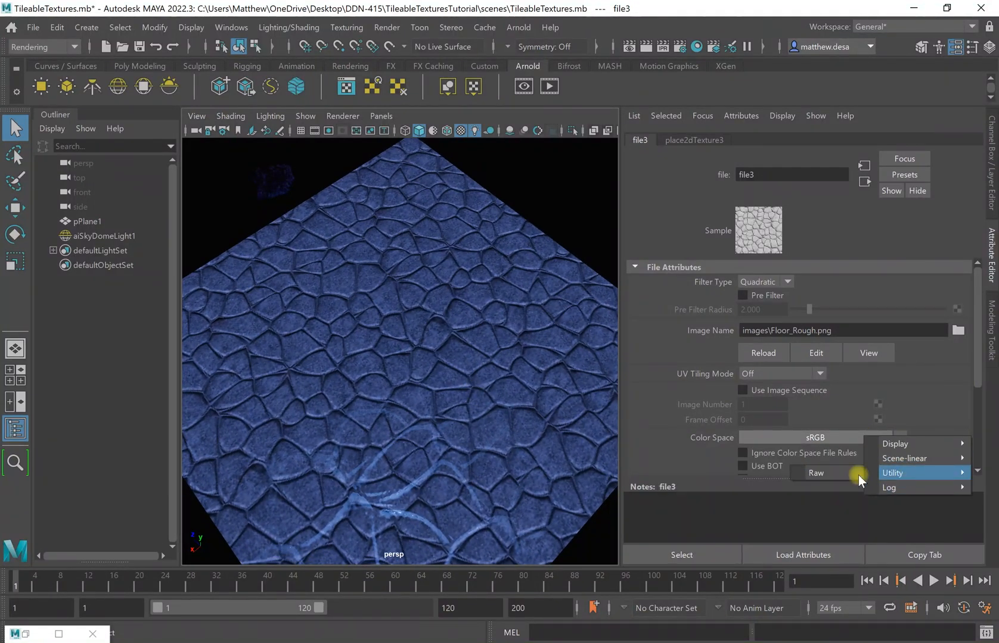
click(844, 474)
scroll(864, 414, down, 2)
scroll(863, 413, down, 2)
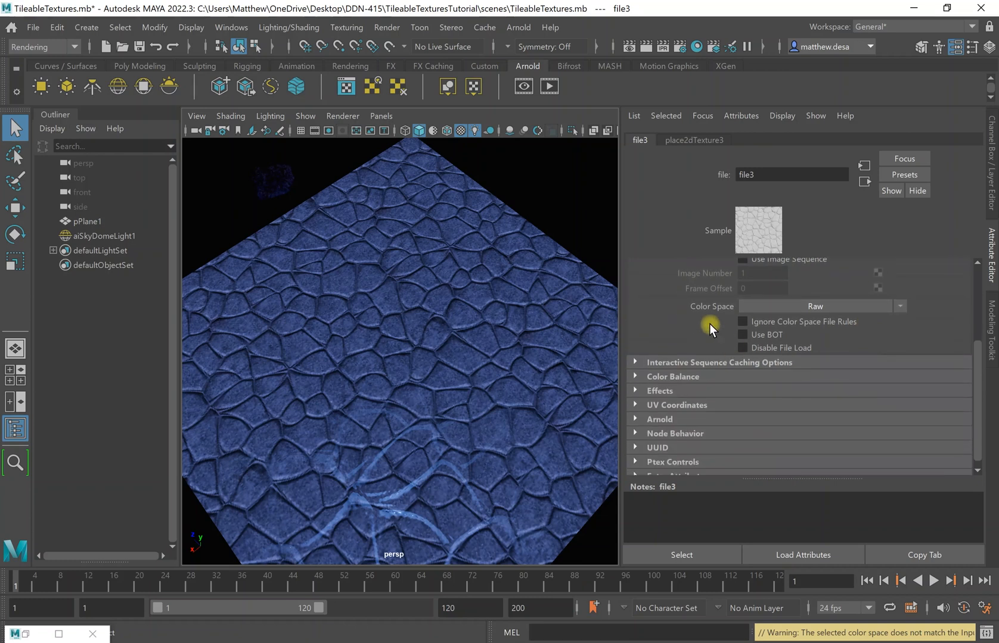
click(636, 376)
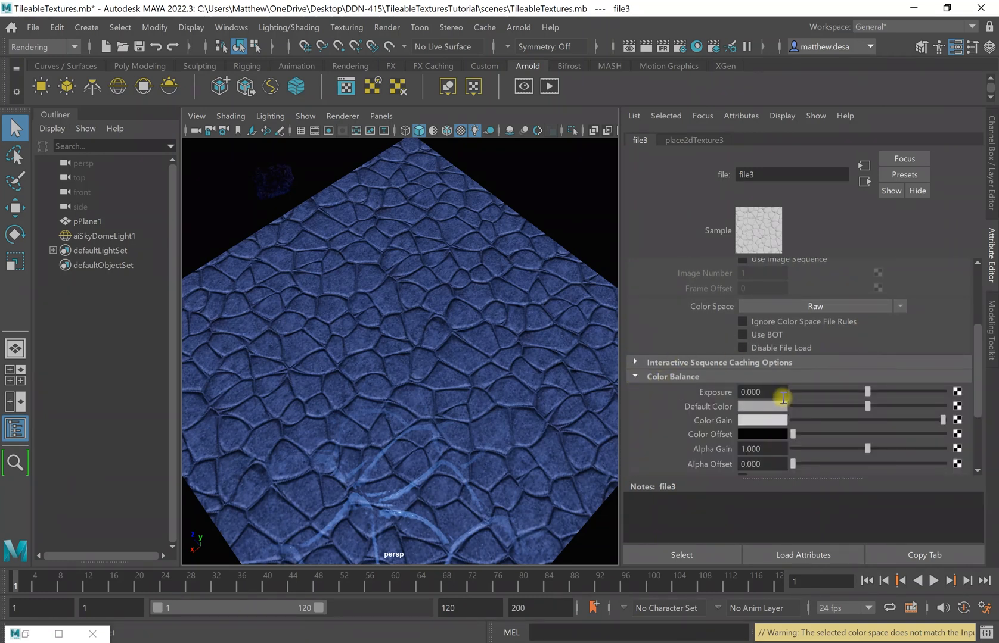
scroll(774, 381, down, 3)
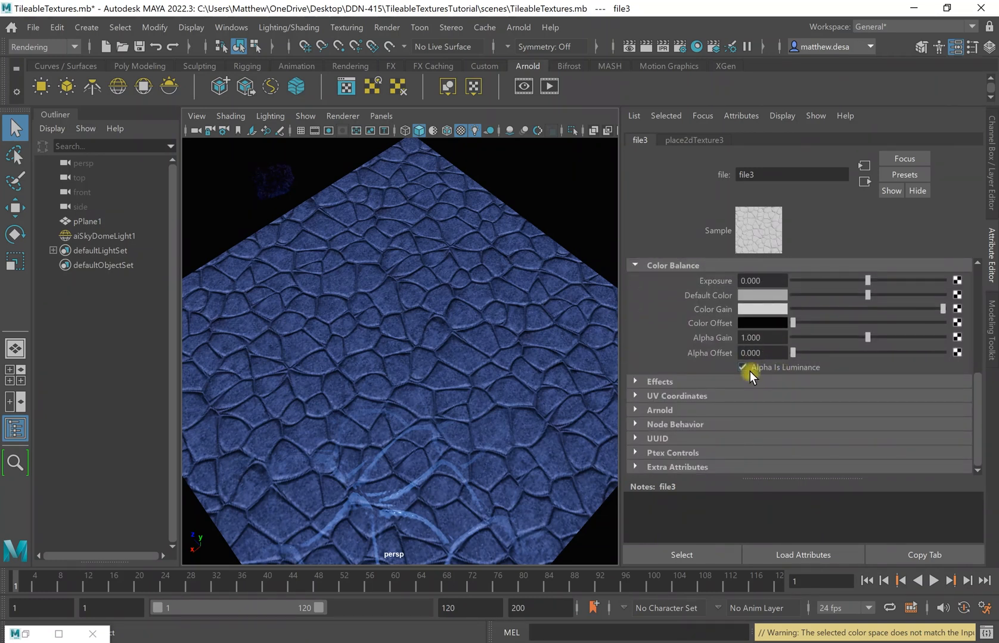
alt+drag(418, 431, 494, 352)
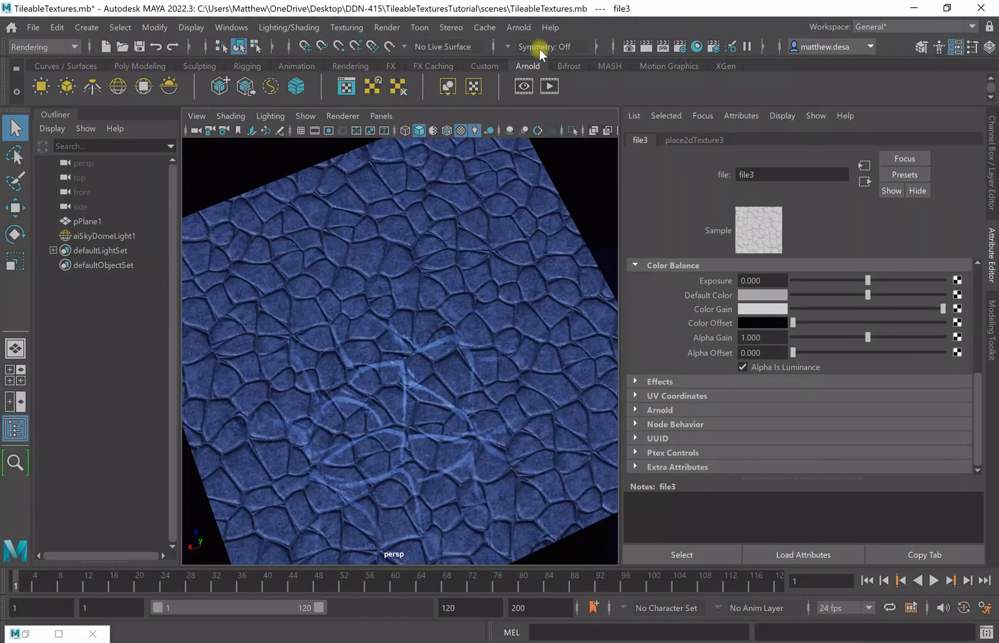
Run an Arnold RenderView test render of the stone floor, then select the sky dome light.
click(523, 86)
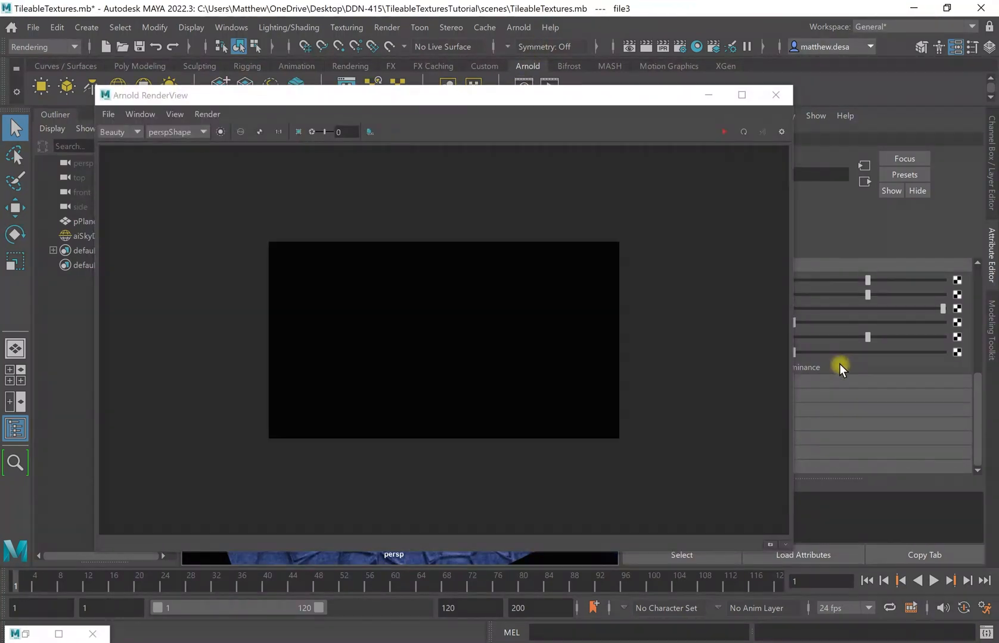
click(707, 94)
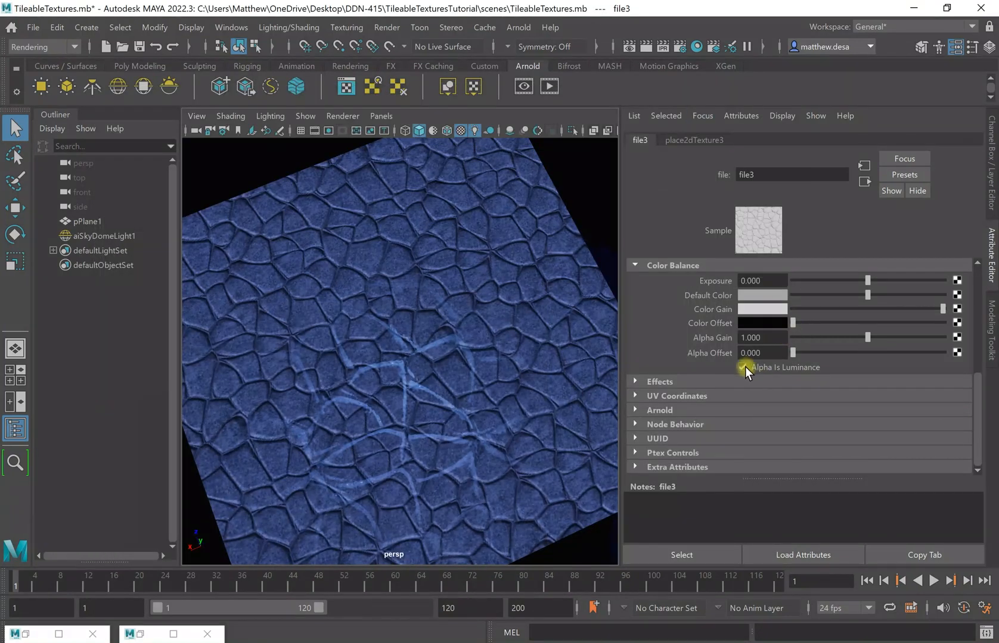
click(140, 634)
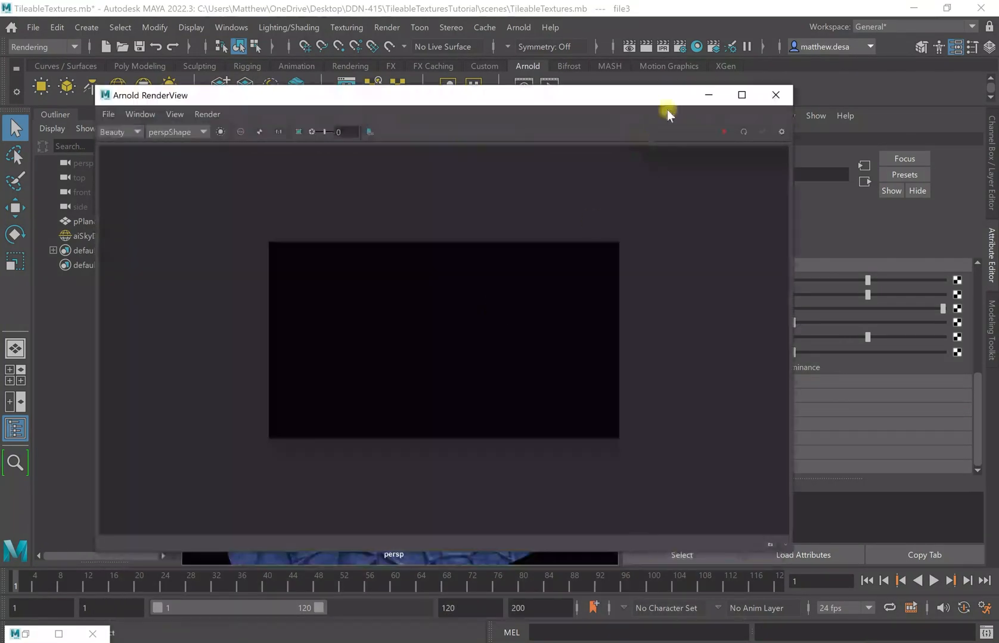
click(722, 134)
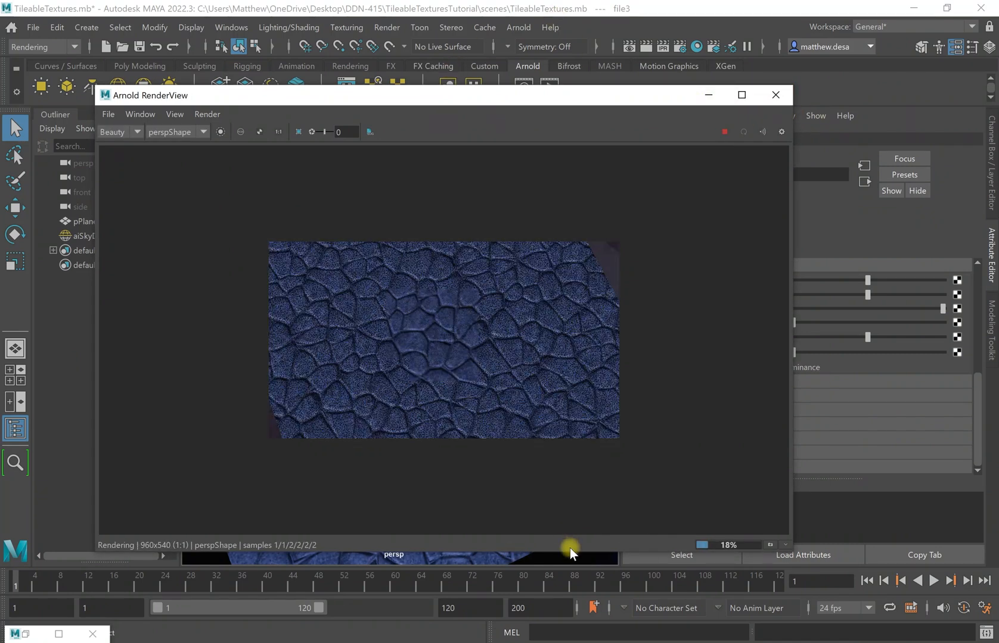
alt+drag(559, 557, 581, 561)
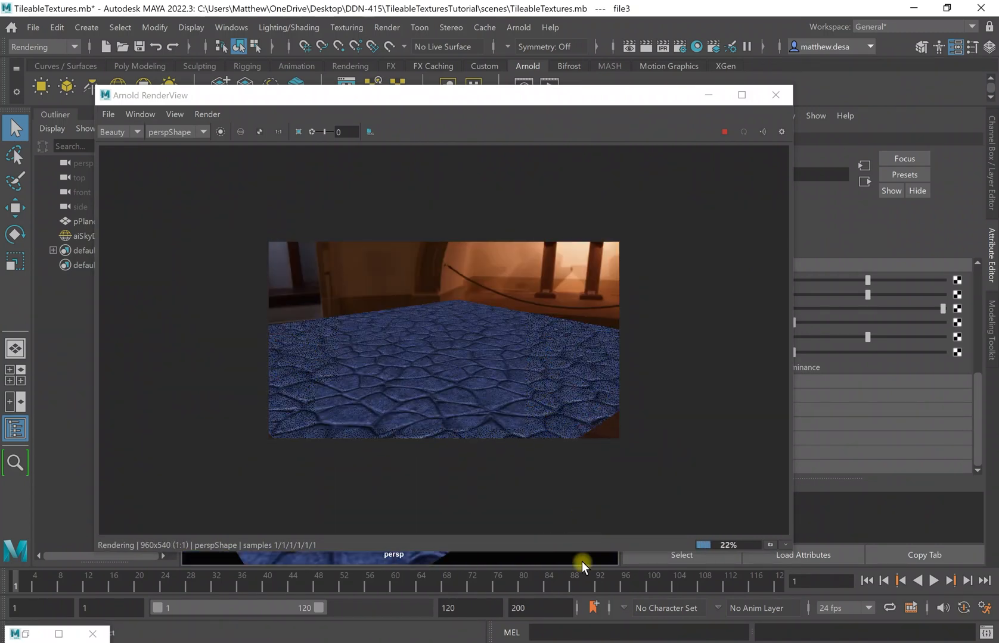
click(581, 560)
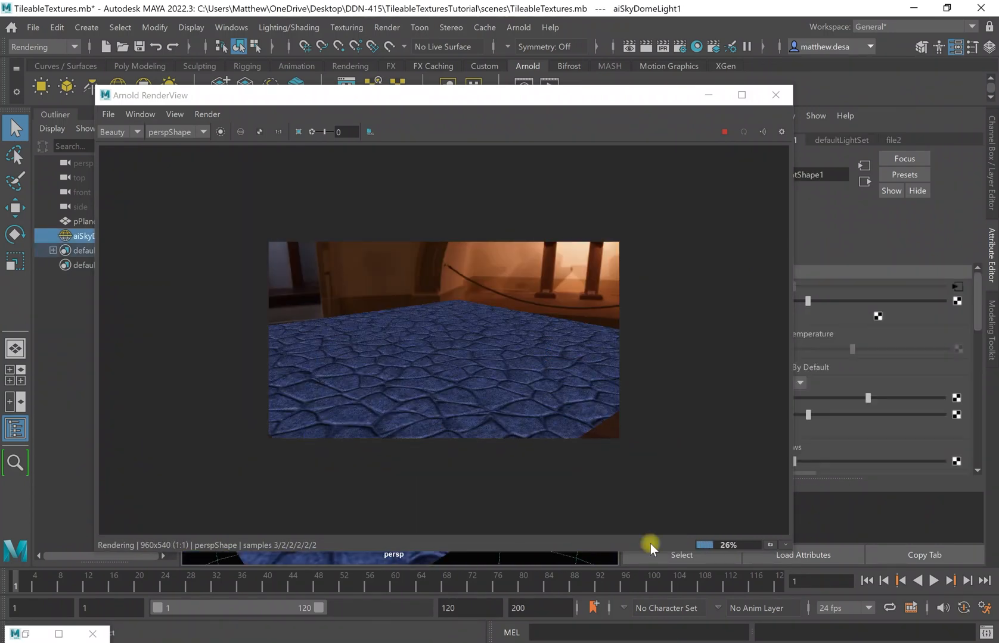
click(713, 96)
Swap the sky dome's file2 image for studio_country_hall_4k.exr and re-render the floor.
click(958, 287)
scroll(874, 303, up, 6)
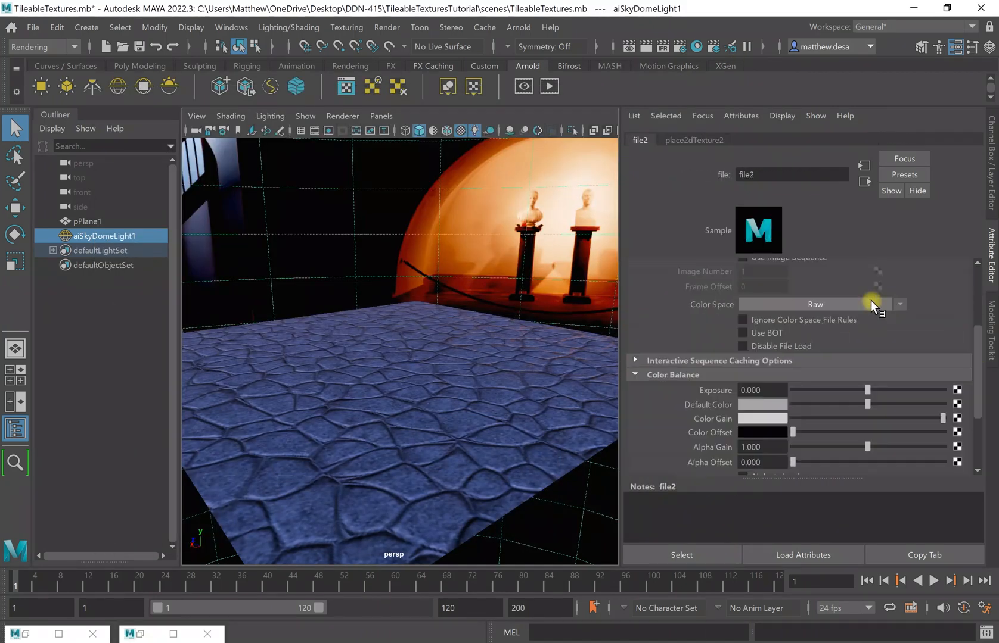
click(957, 330)
click(239, 193)
click(724, 447)
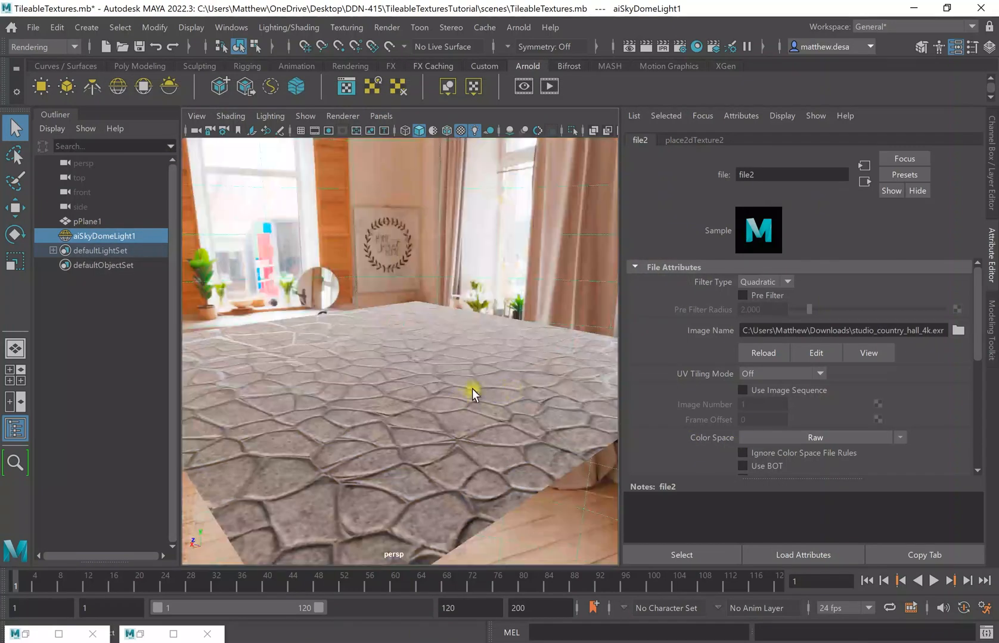
click(172, 633)
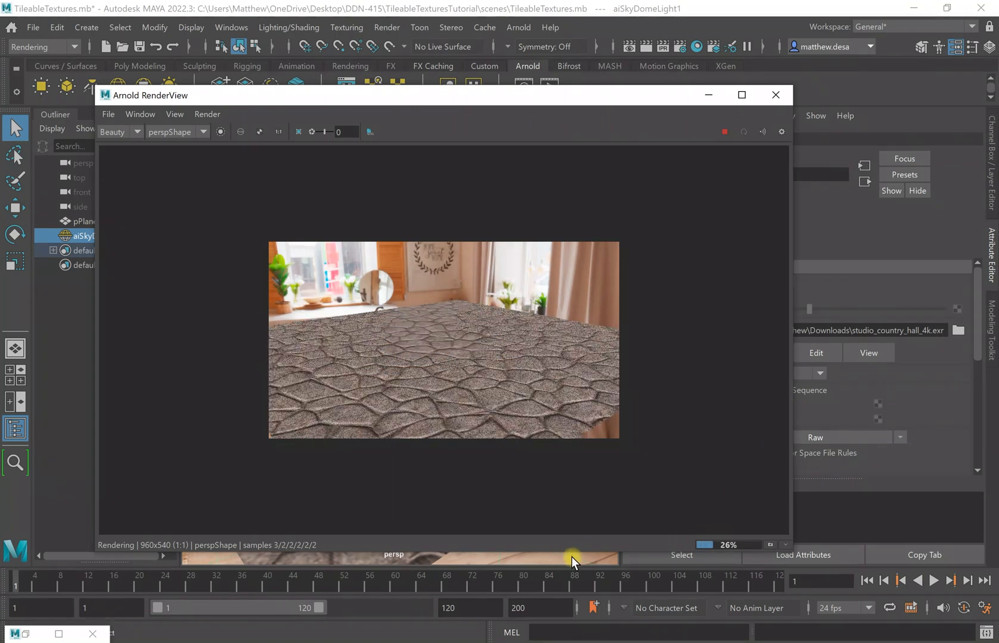
alt+drag(573, 557, 547, 566)
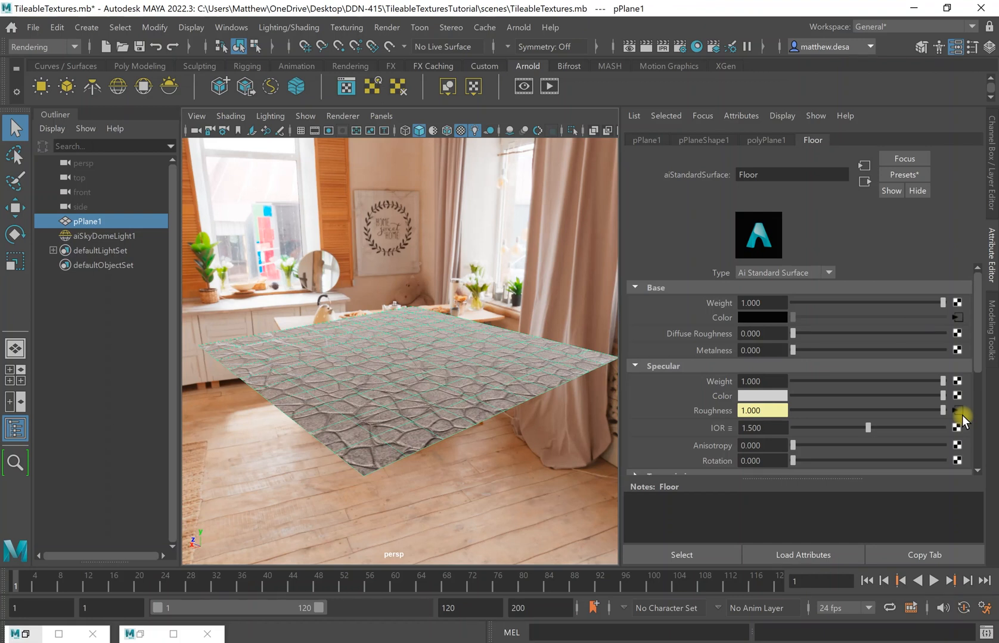
Inspect the file3 roughness texture, then restore Arnold RenderView and zoom the render.
click(957, 410)
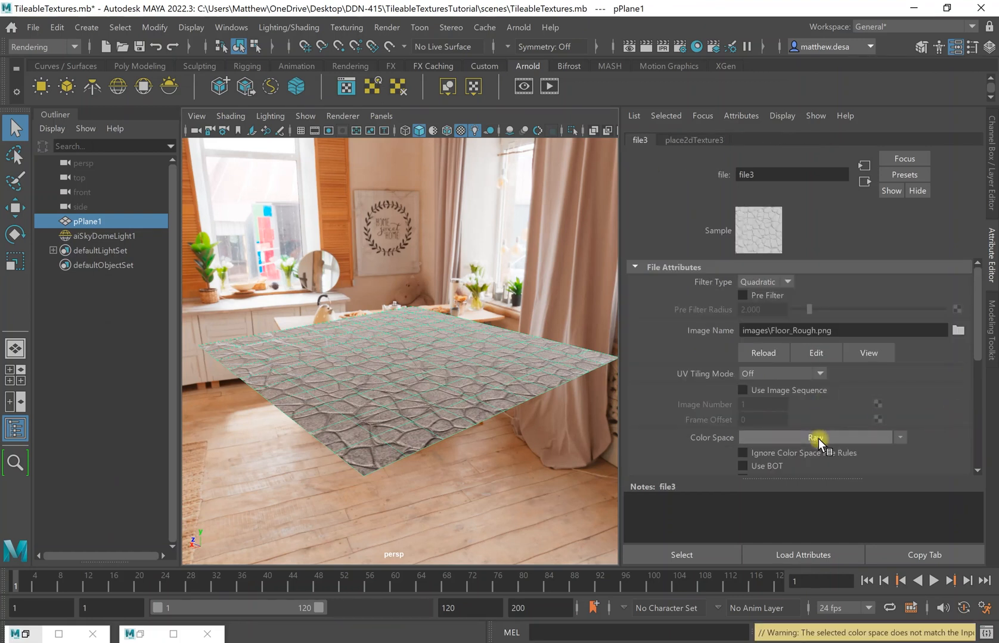
scroll(807, 426, down, 5)
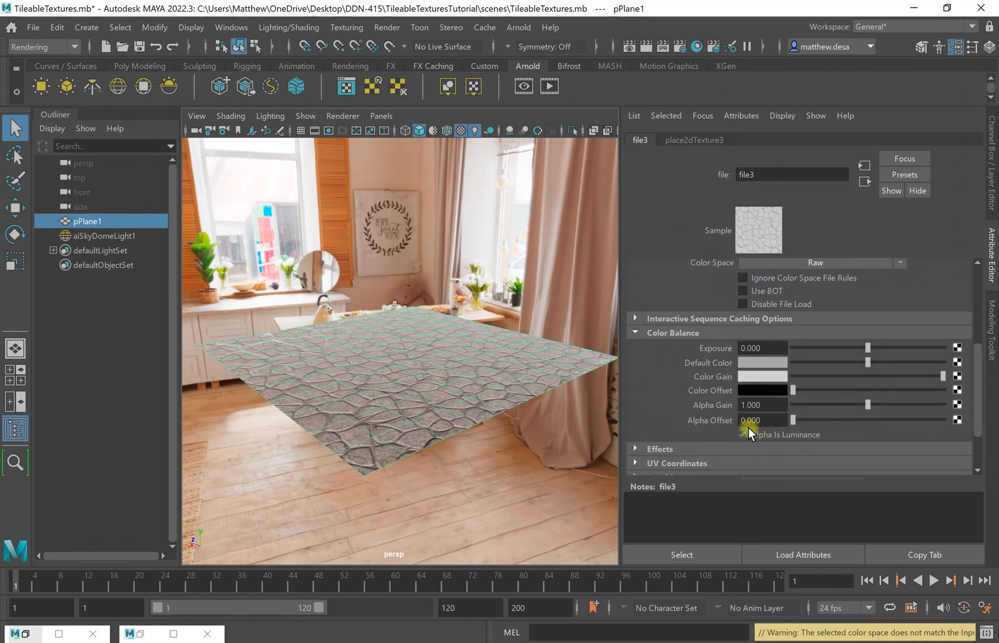
click(149, 635)
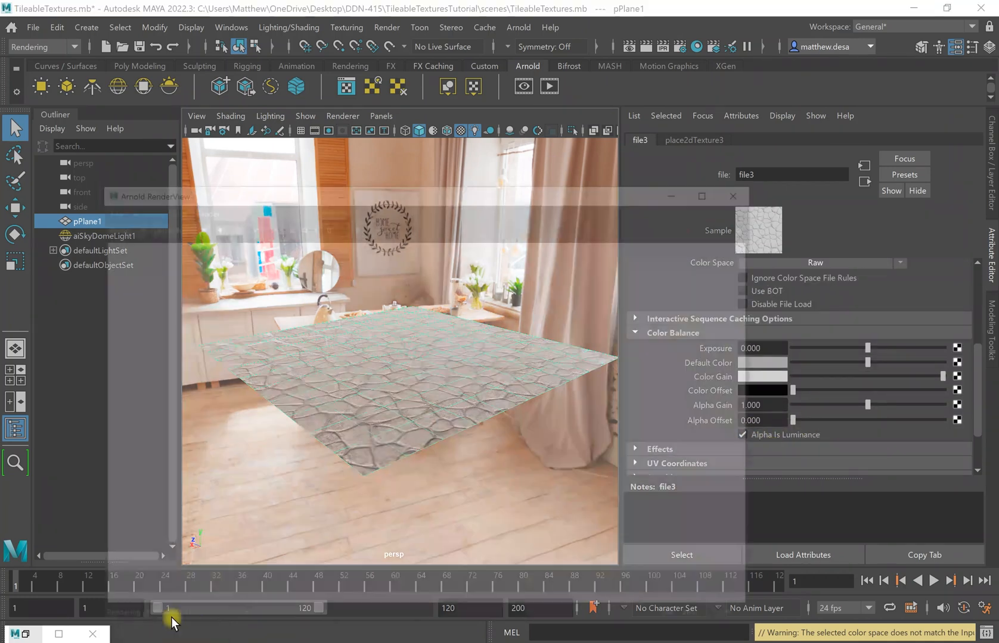
scroll(525, 349, up, 2)
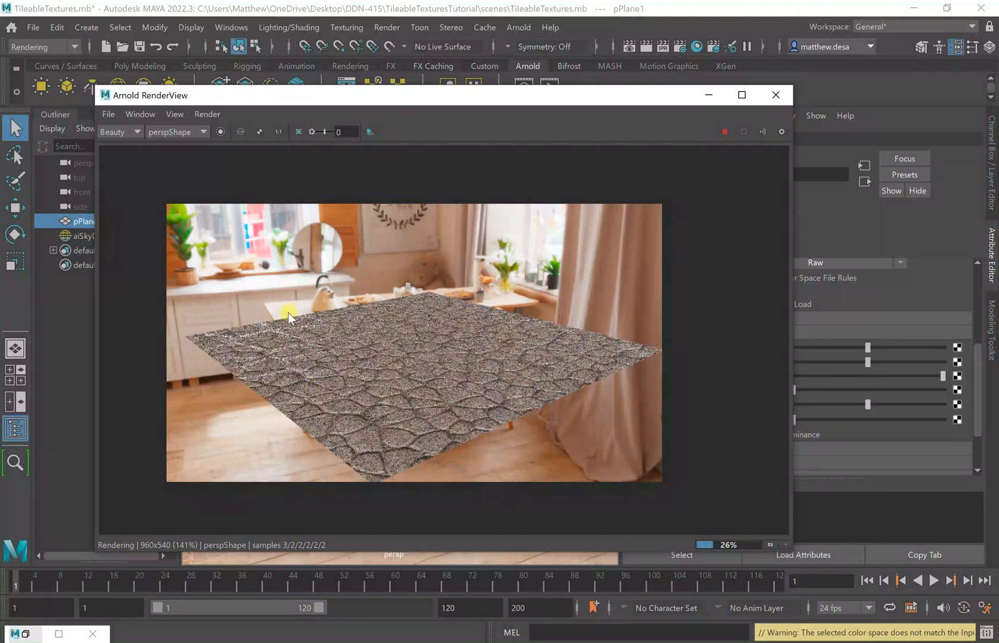
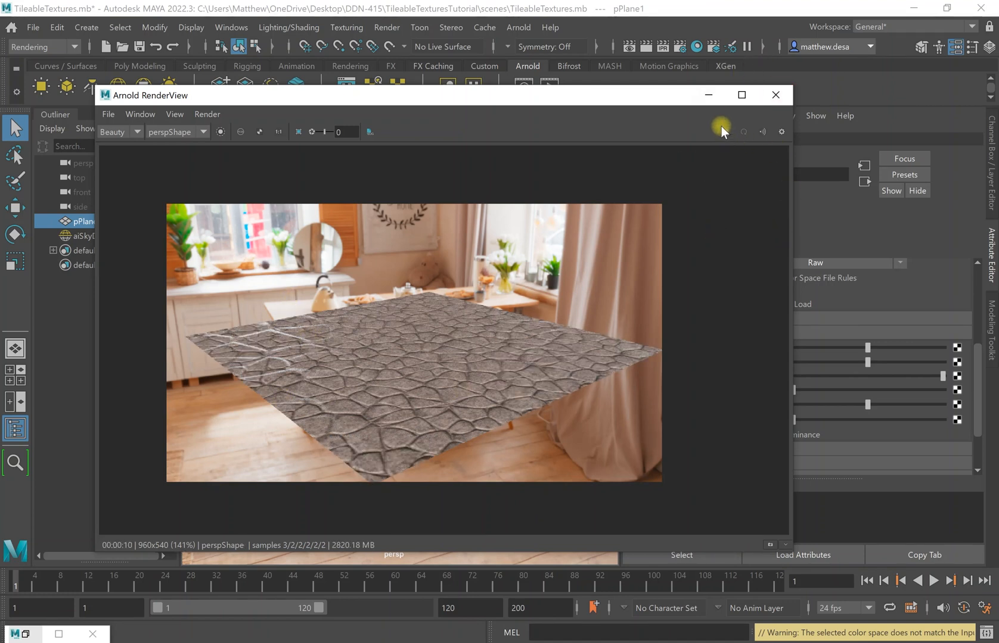
Minimize the Arnold RenderView and restore Hypershade showing the Floor material network.
click(702, 99)
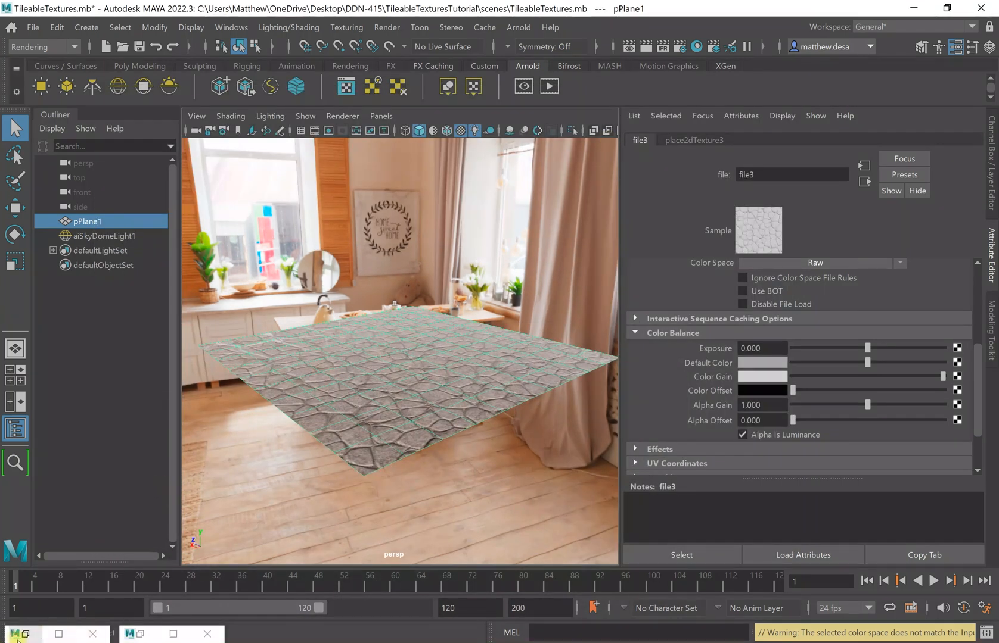
click(24, 634)
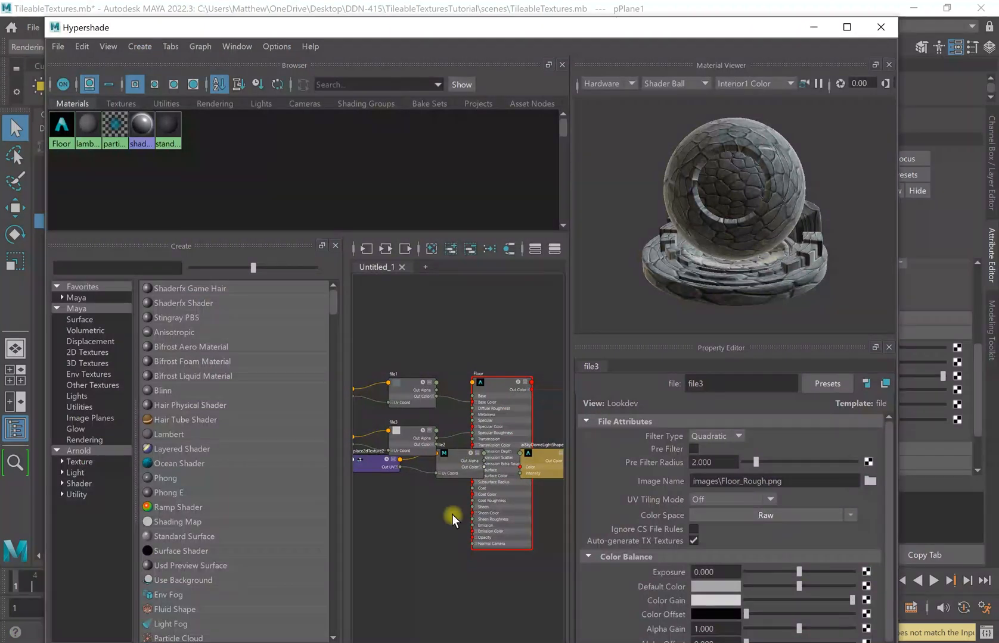
Move the skydome, file2 and place2dTexture2 nodes down, away from the Floor network.
click(552, 458)
alt+middle_drag(502, 564, 424, 466)
drag(504, 379, 452, 581)
drag(417, 378, 384, 480)
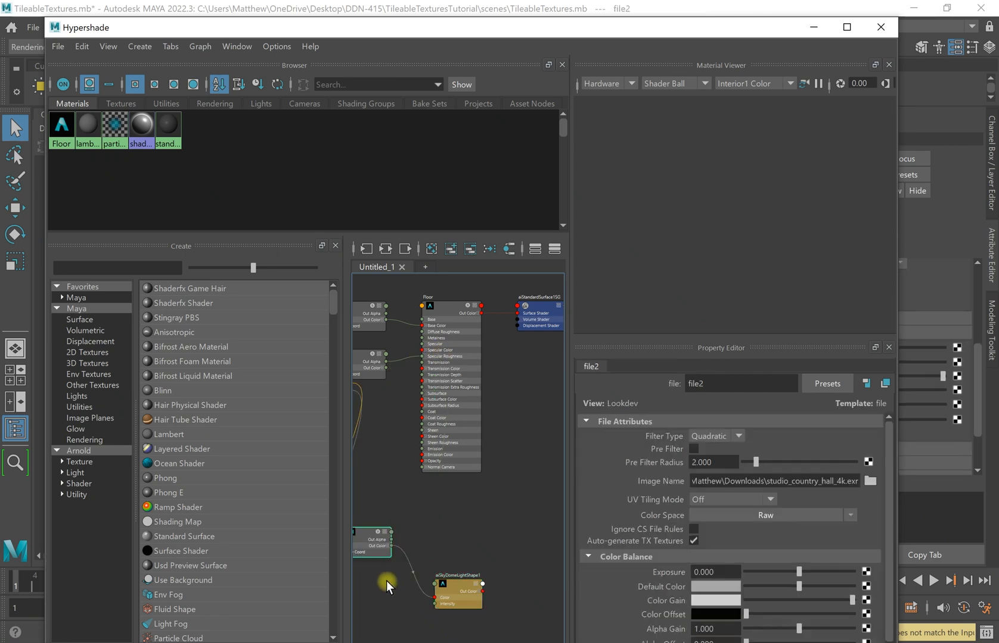
drag(382, 577, 399, 599)
alt+middle_drag(488, 521, 547, 469)
drag(395, 348, 402, 536)
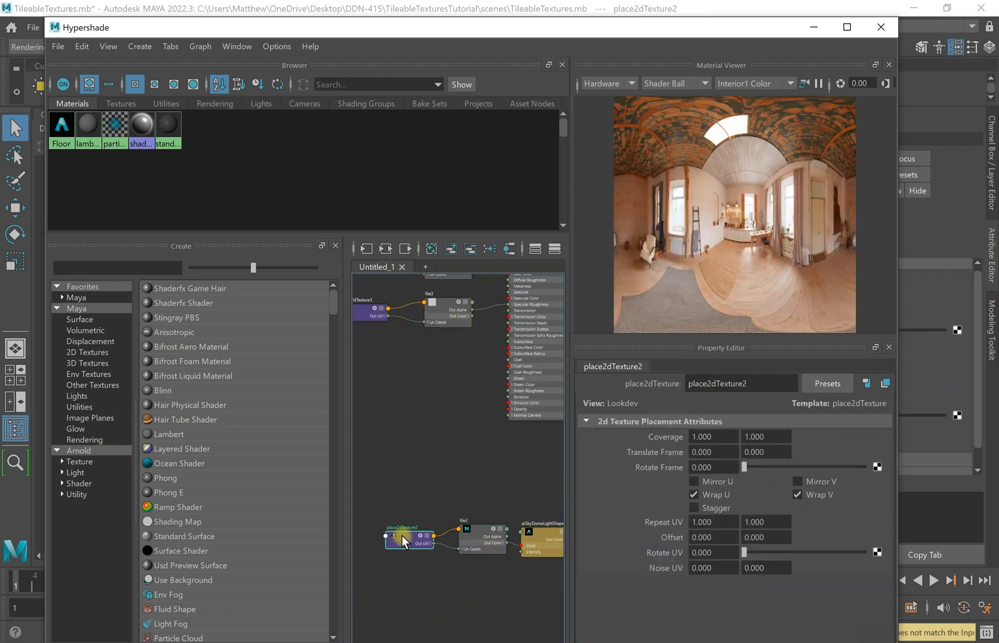
alt+middle_drag(466, 409, 465, 548)
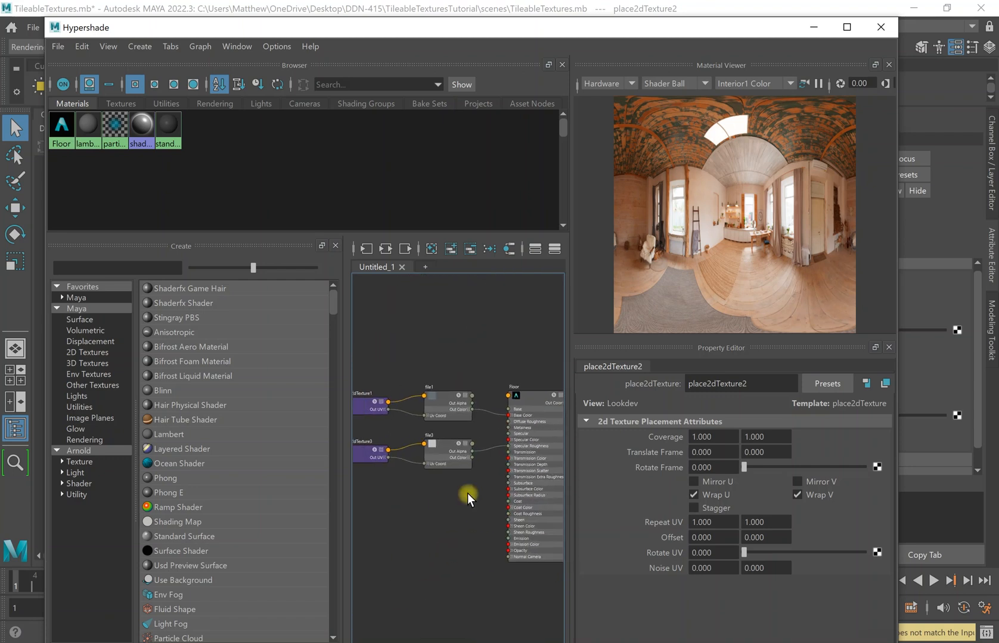
Select the file3 roughness node and frame the Floor and placement nodes.
click(459, 460)
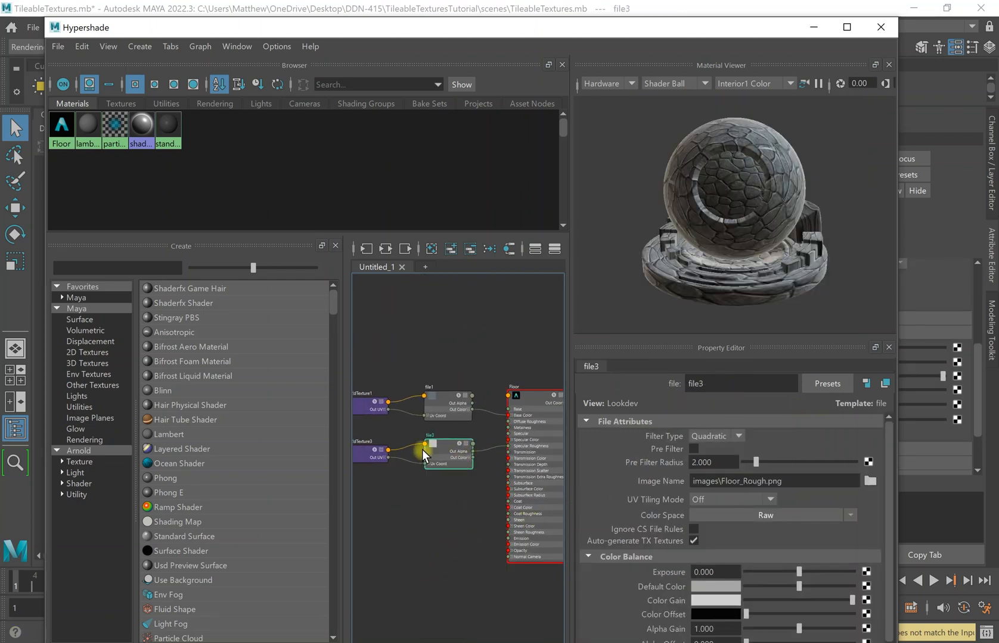
scroll(444, 447, up, 2)
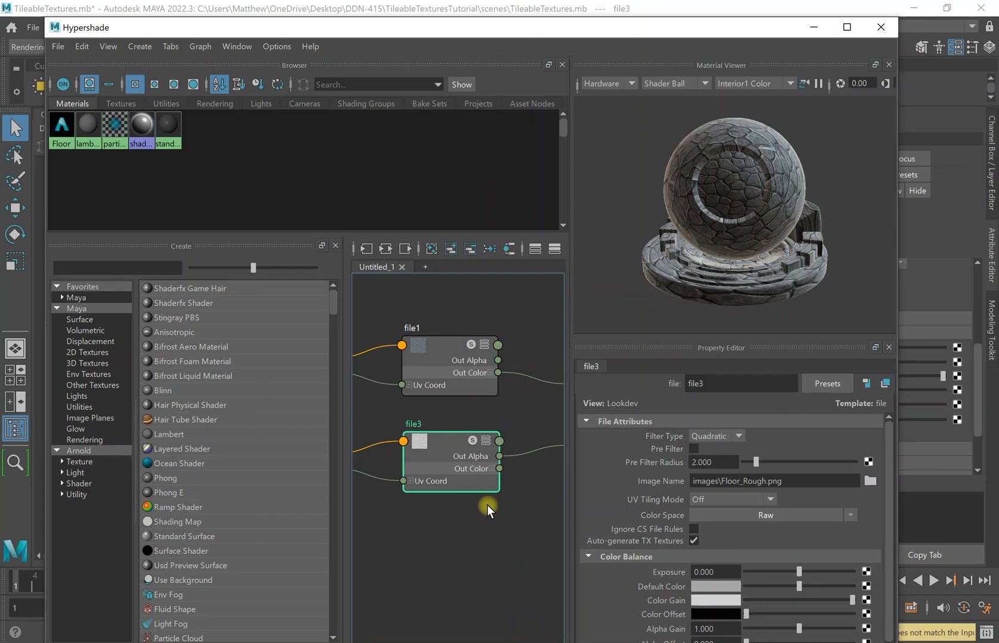
scroll(485, 505, down, 1)
click(494, 531)
alt+middle_drag(464, 563, 403, 511)
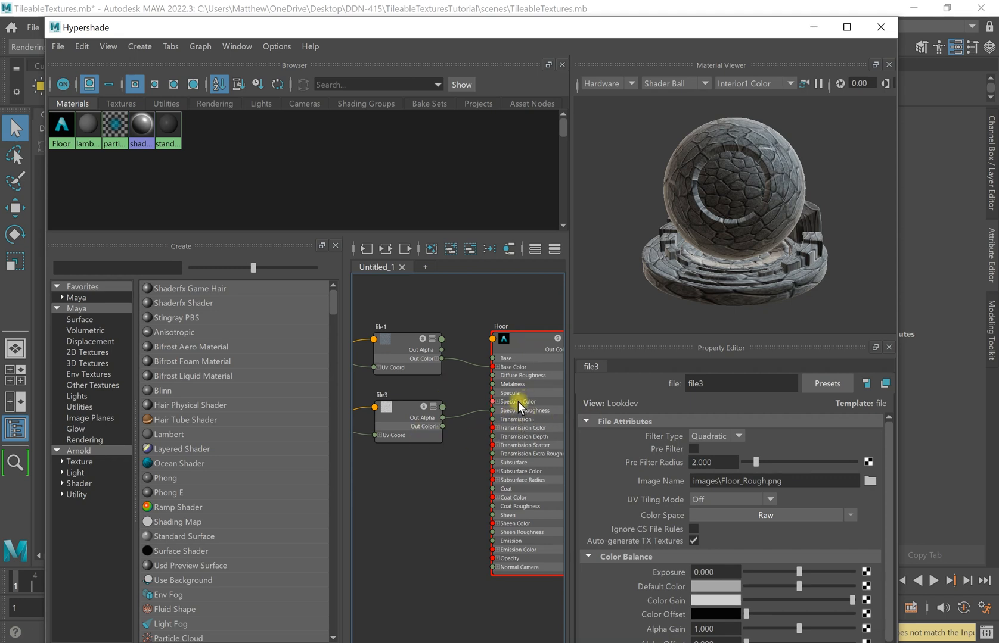
click(405, 425)
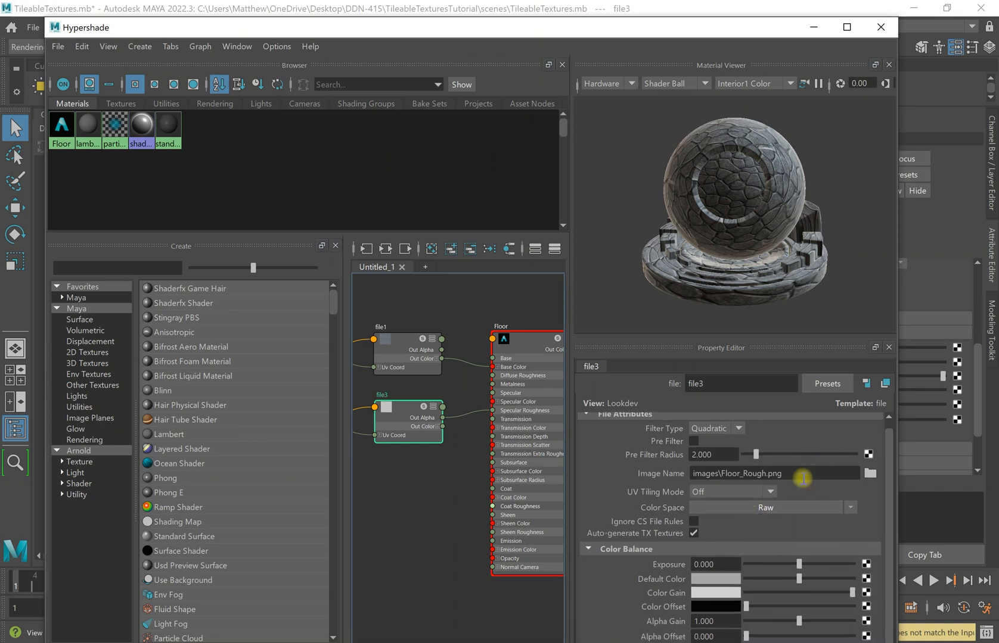
alt+middle_drag(406, 484, 529, 459)
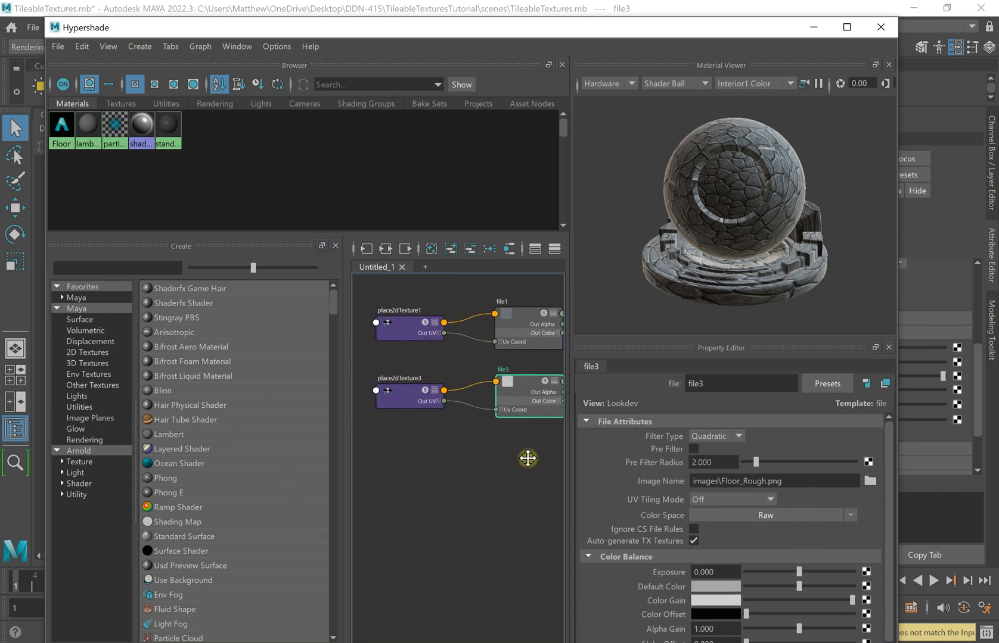
Set place2dTexture3's Repeat UV to 2 by 2, matching place2dTexture1.
click(401, 384)
double_click(728, 523)
click(393, 334)
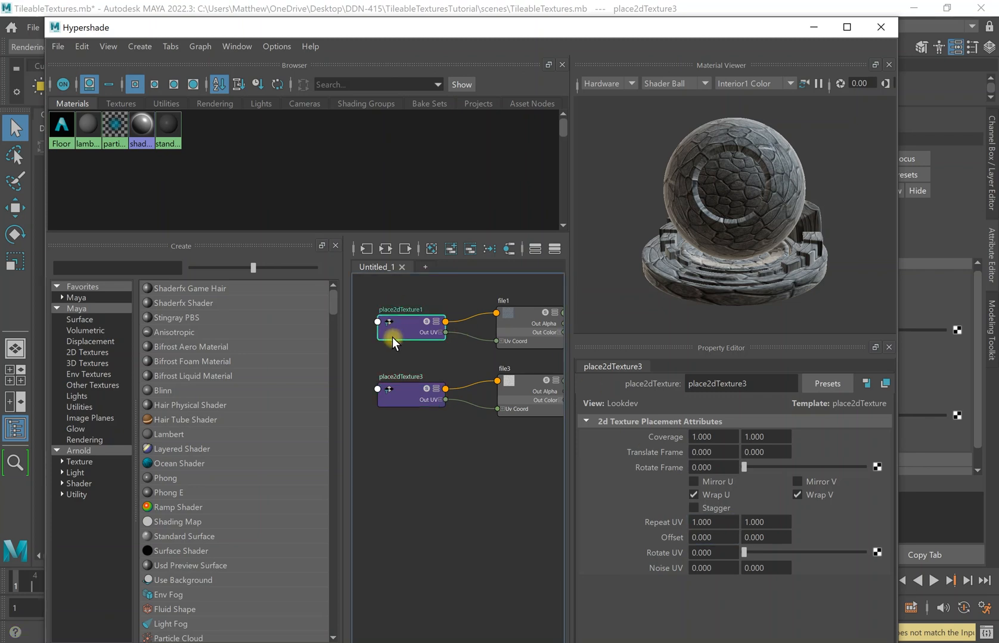
click(419, 393)
double_click(709, 524)
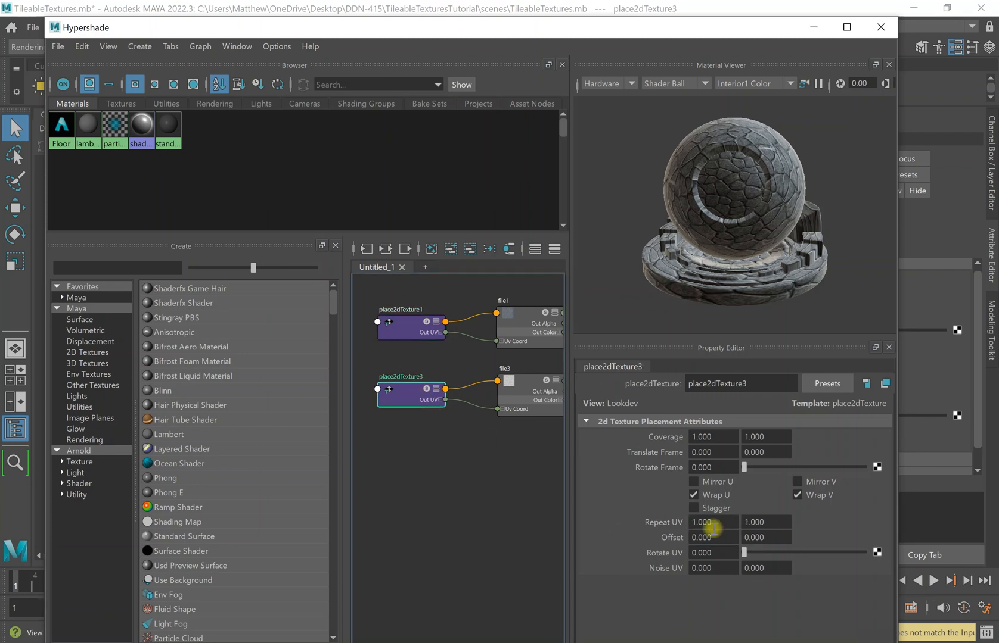
text(2)
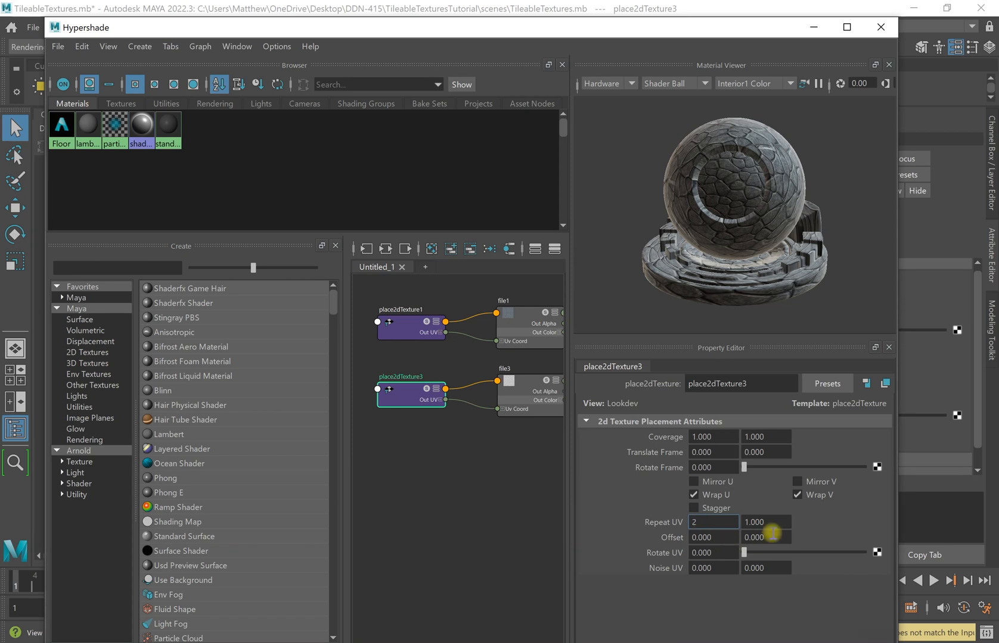
double_click(755, 522)
text(2)
key(Return)
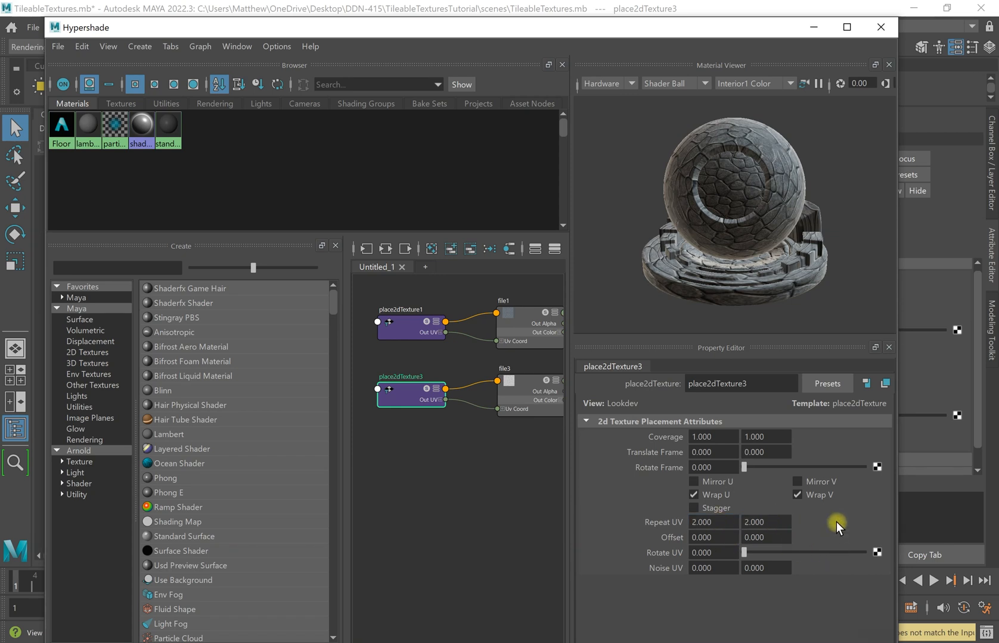
click(808, 30)
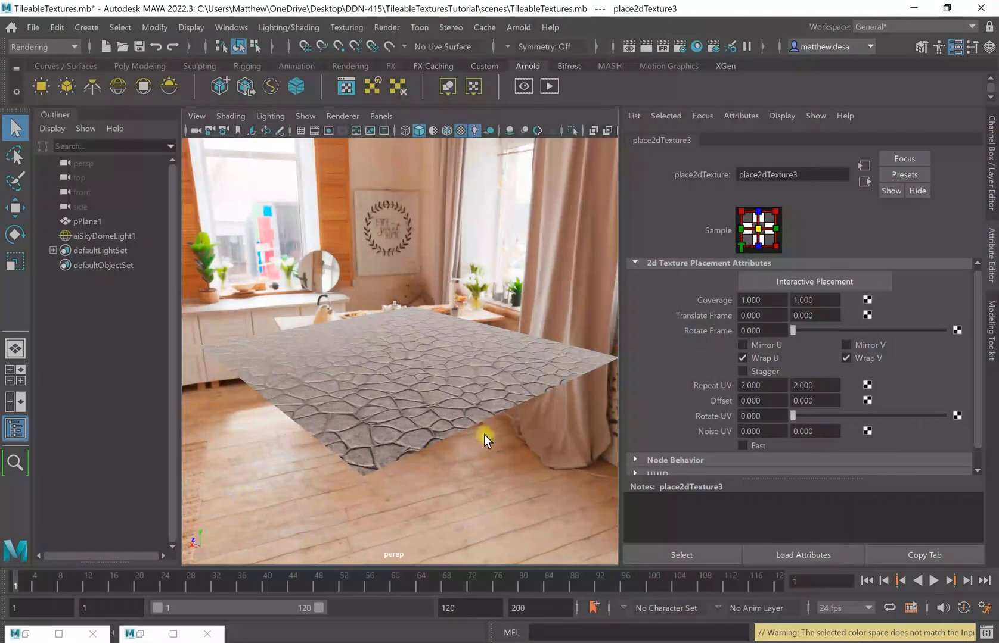
alt+drag(474, 397, 521, 359)
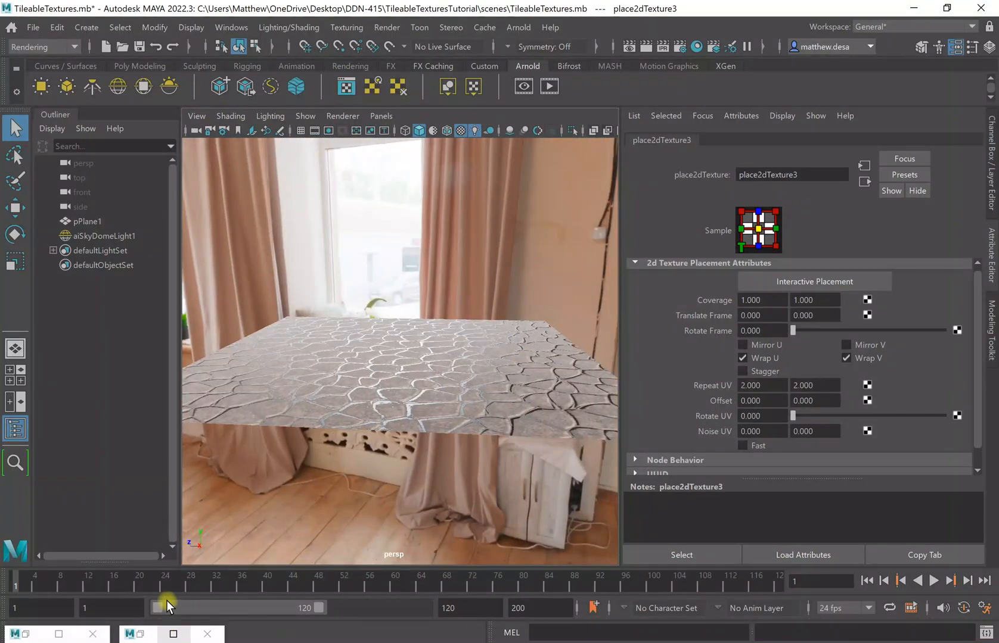
click(141, 633)
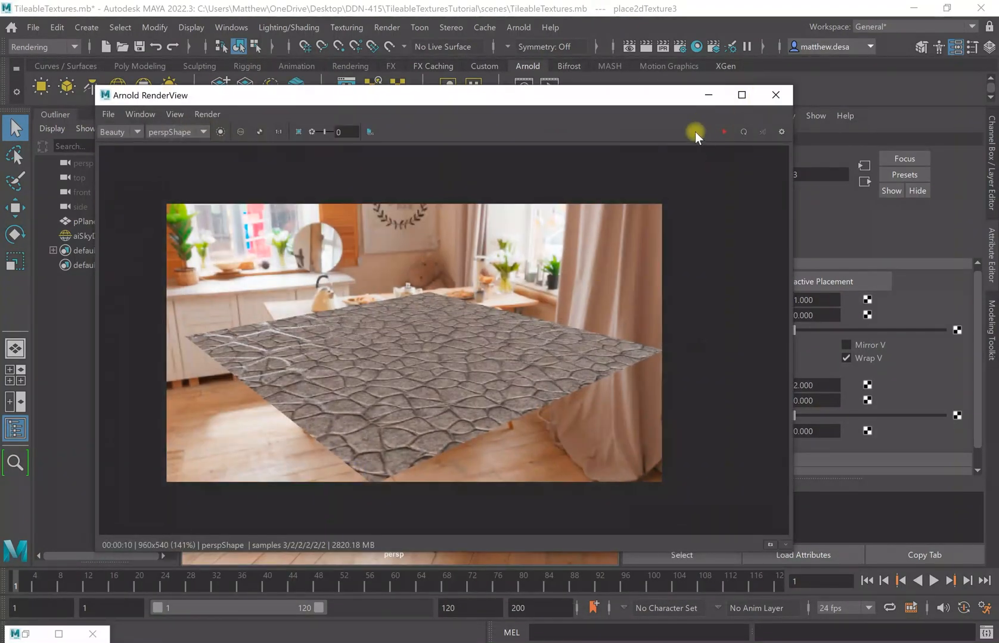
click(724, 132)
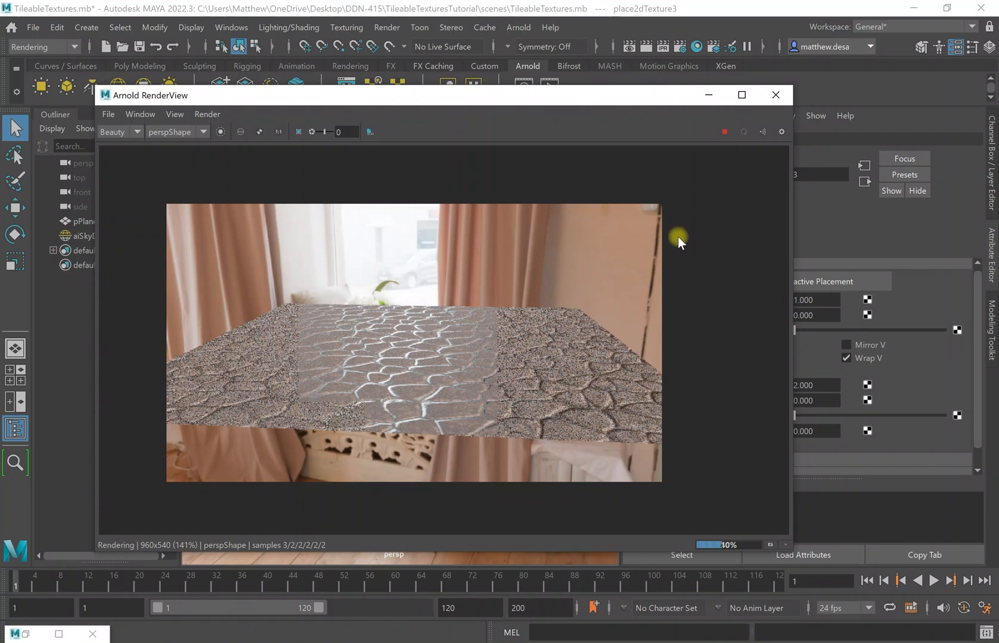
click(721, 131)
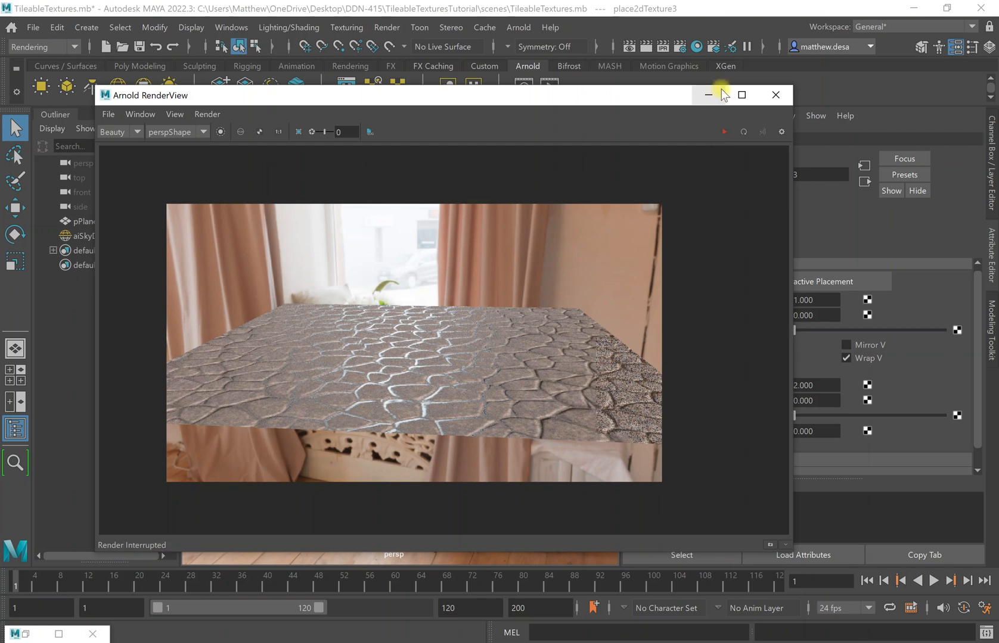
click(709, 95)
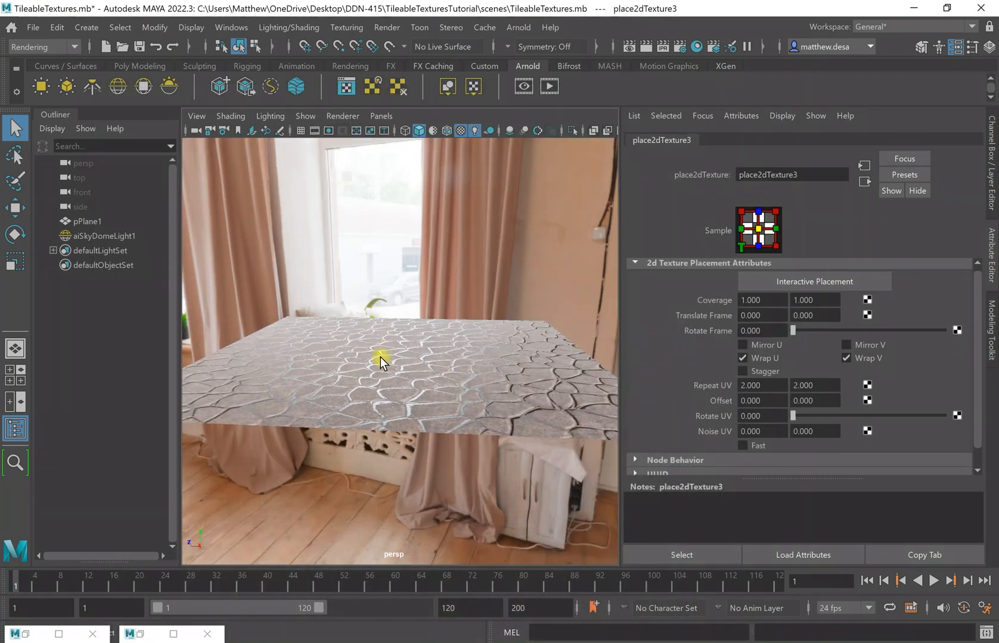
Select pPlane1 and expand the Floor material's Geometry section.
click(462, 419)
scroll(864, 377, down, 1)
scroll(804, 352, up, 1)
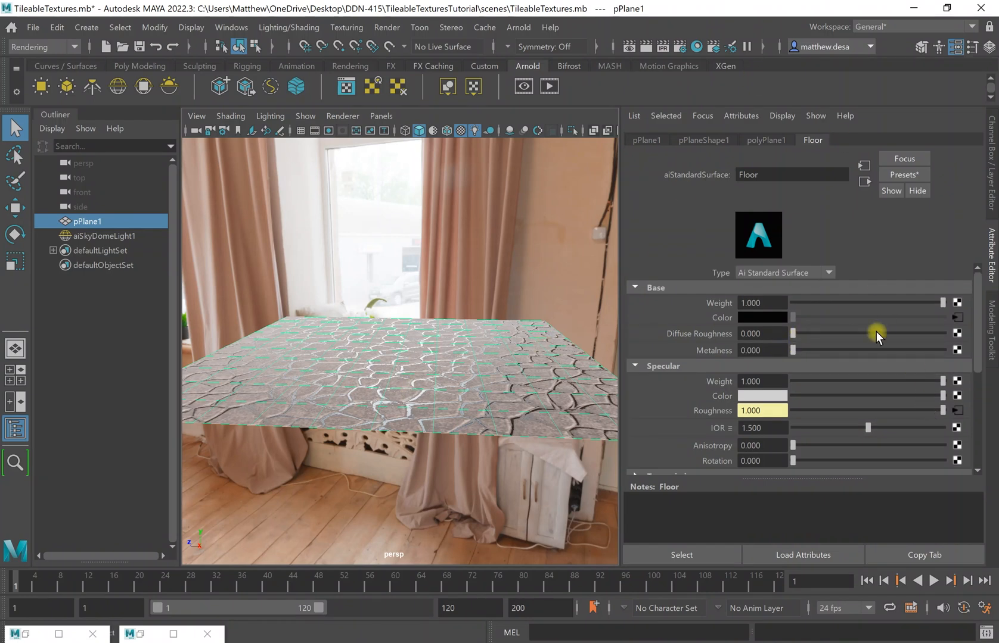
scroll(876, 334, down, 5)
scroll(727, 431, down, 2)
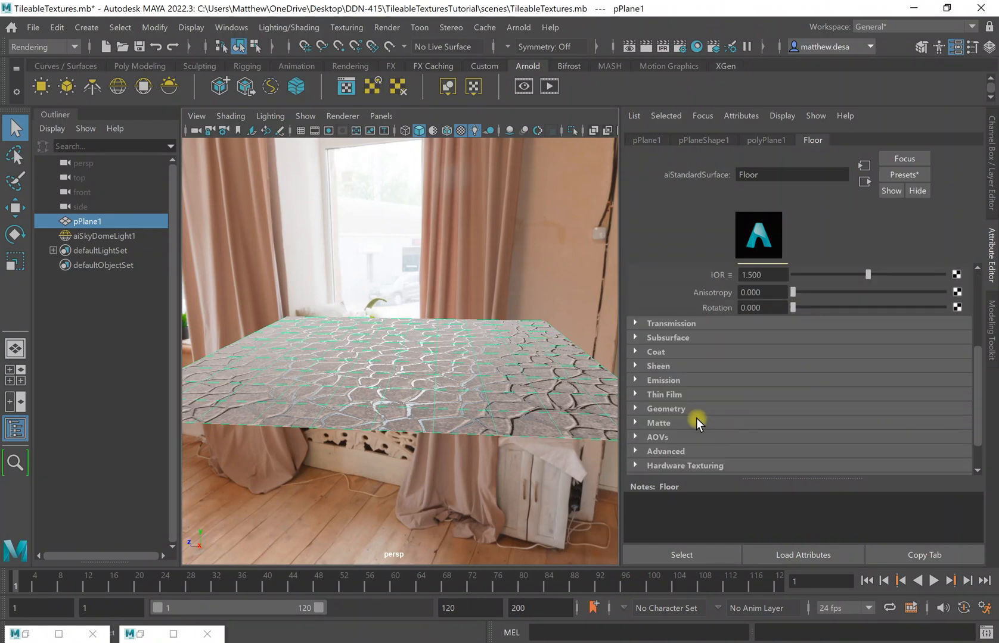
click(636, 408)
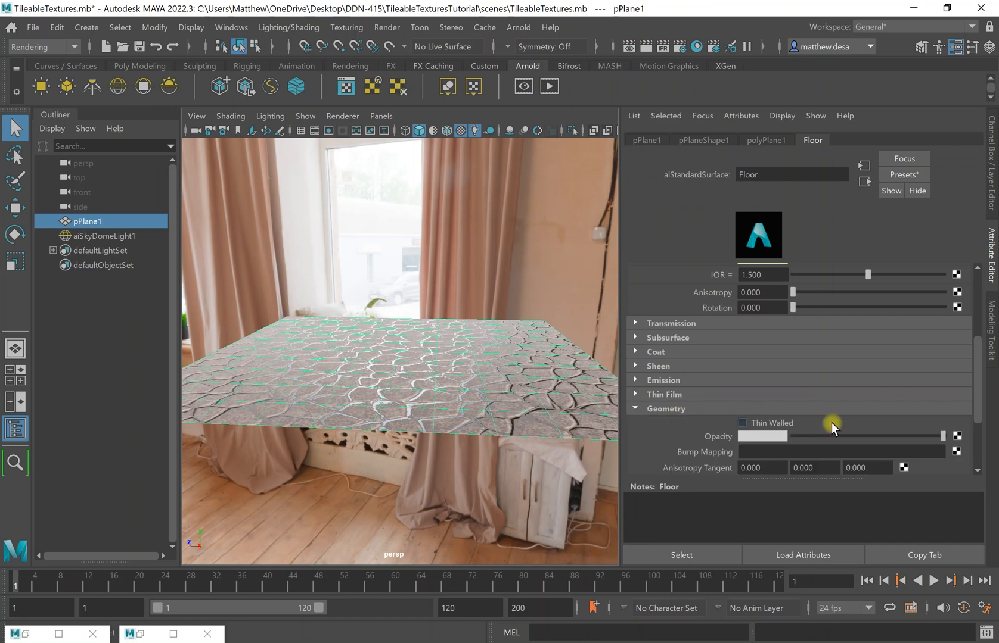
scroll(835, 417, down, 4)
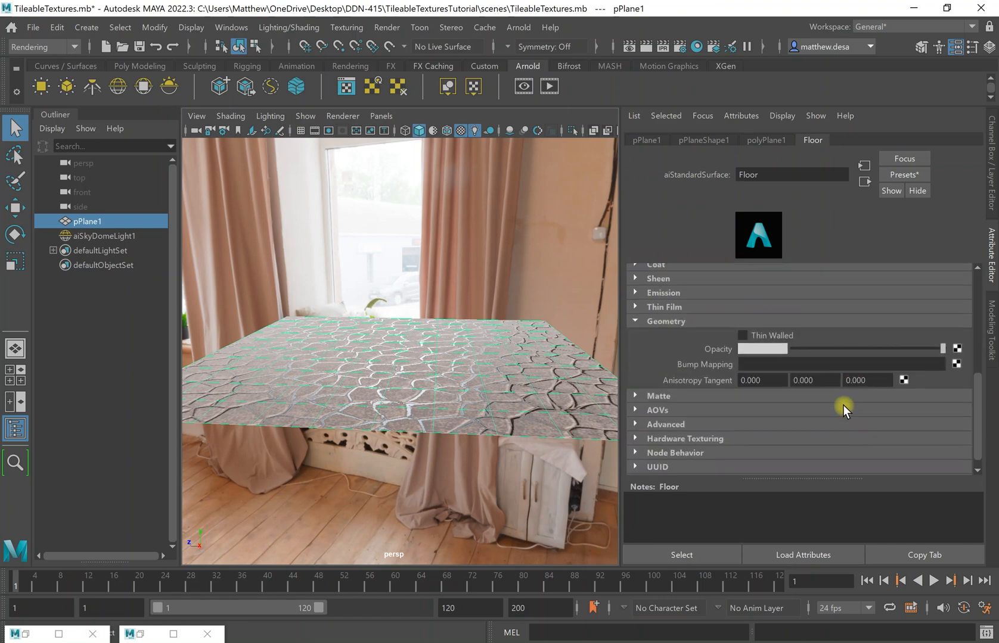
Connect a new File texture to Bump Mapping, keeping Use As set to Bump.
click(955, 362)
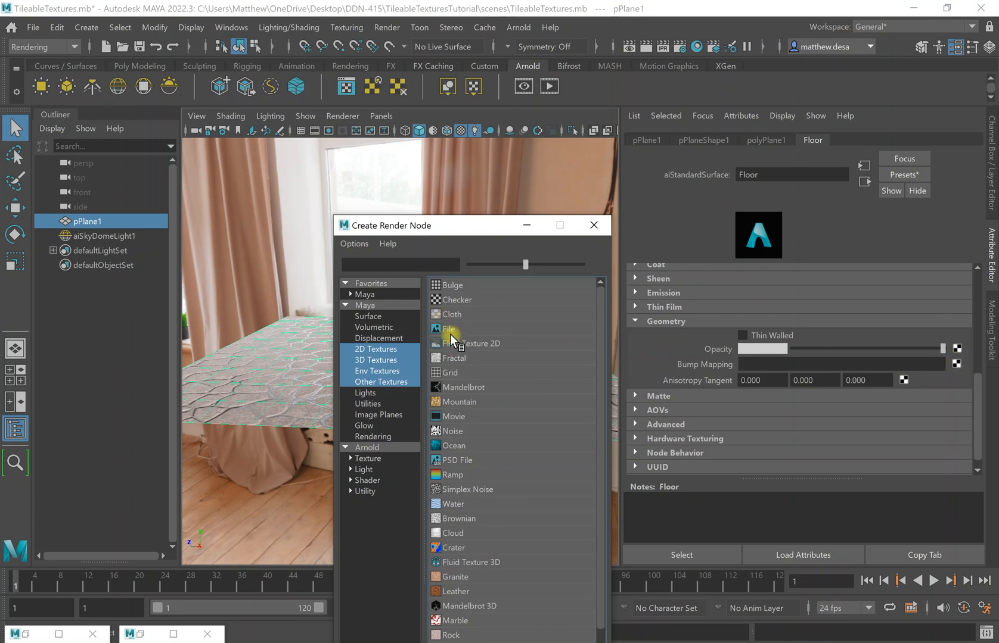
click(463, 330)
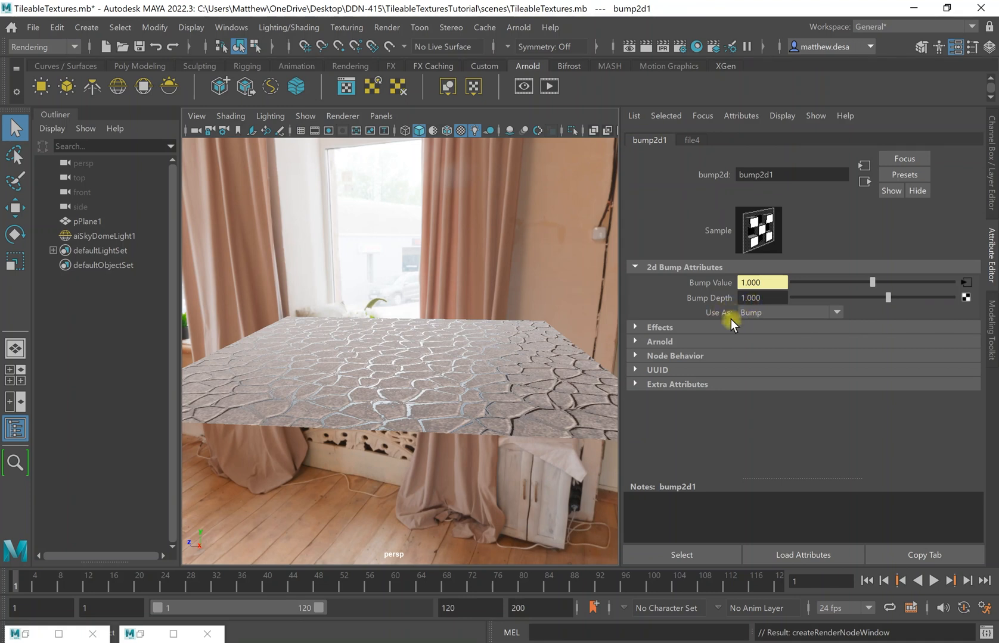
click(761, 318)
click(768, 313)
click(760, 314)
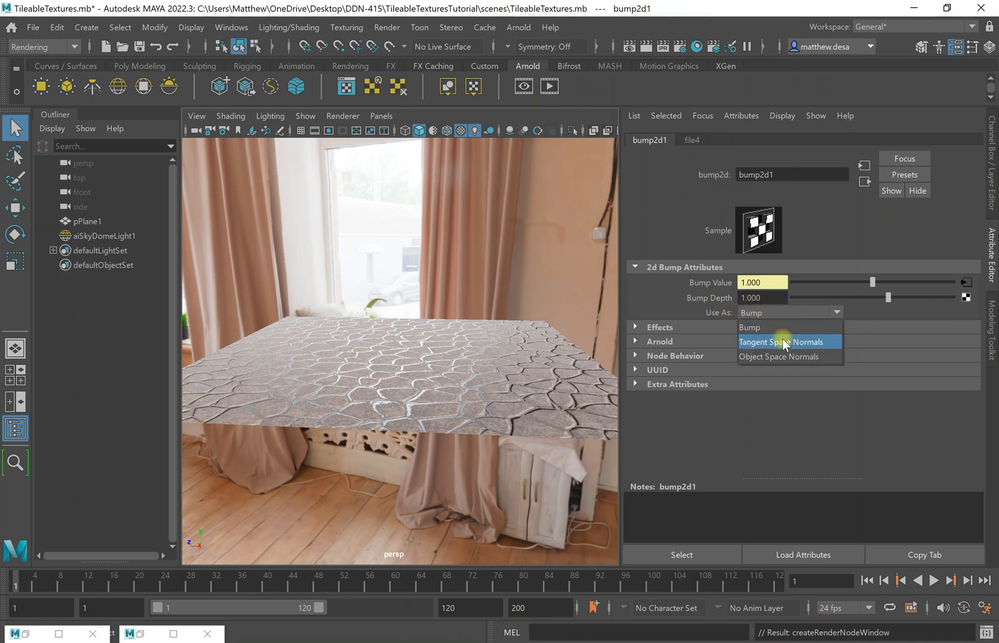
click(760, 329)
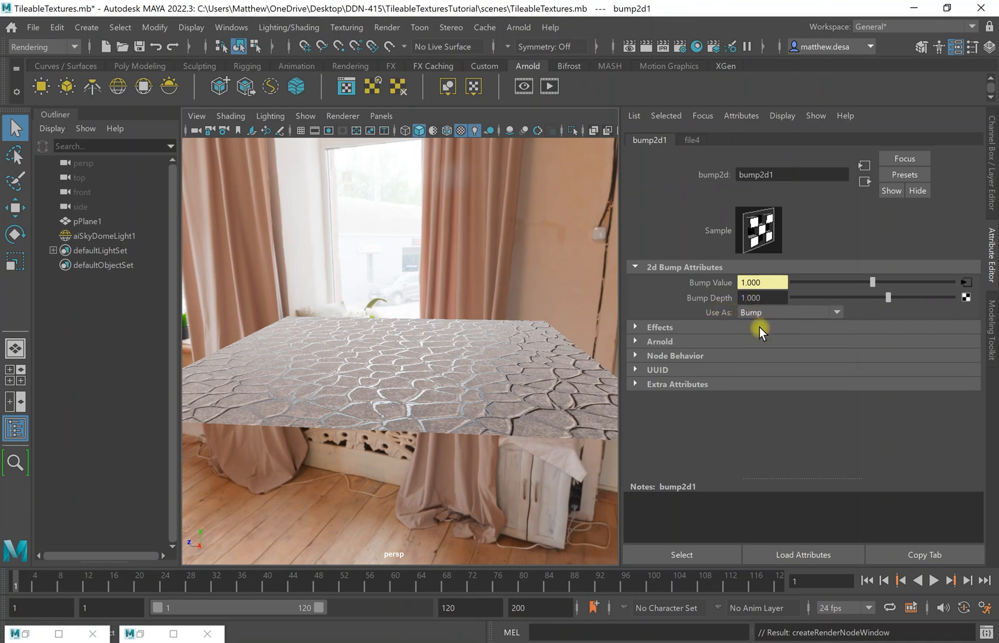
Load Floor_Bump.png from Desktop\DDN-415\TileableTexturesTutorial\images into file4.
click(969, 283)
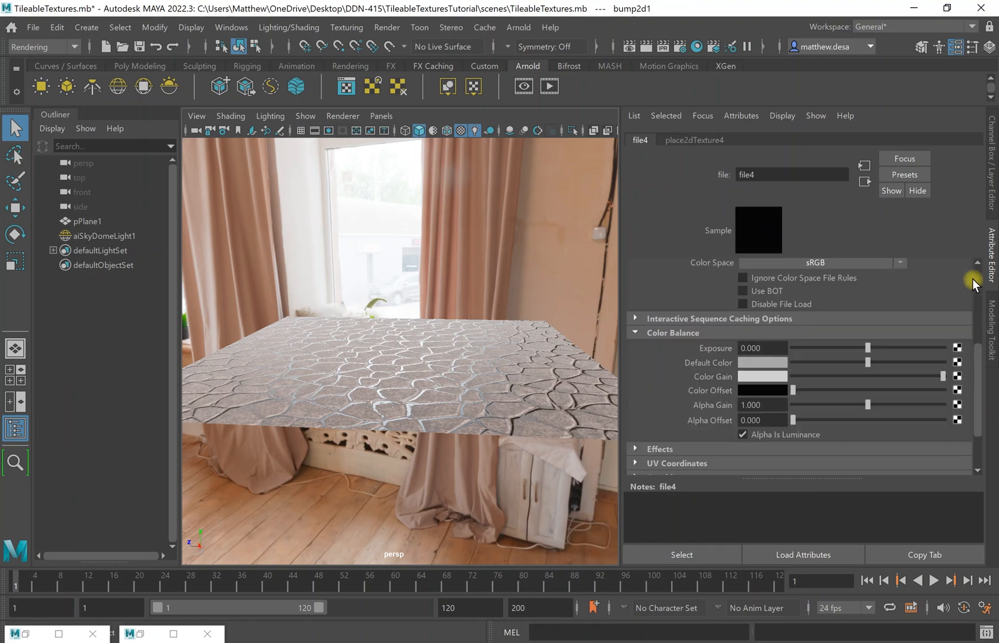
scroll(924, 303, up, 5)
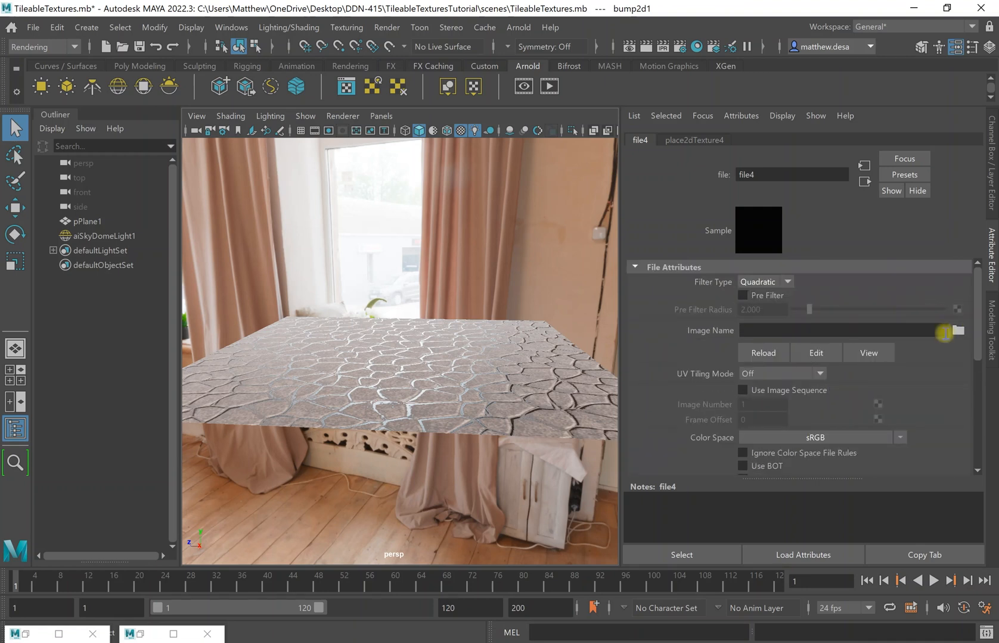
click(958, 331)
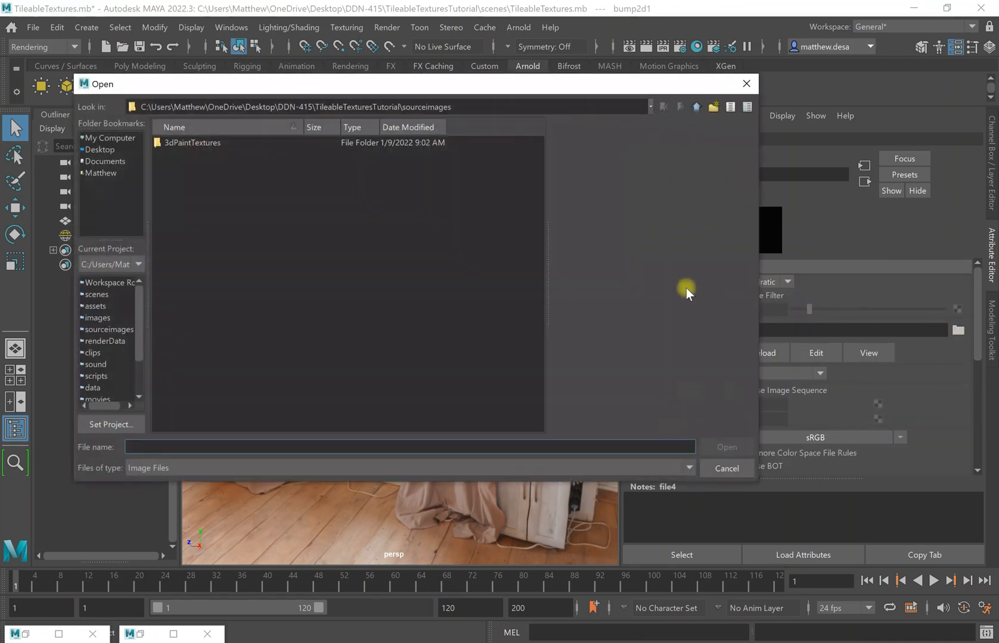
click(100, 173)
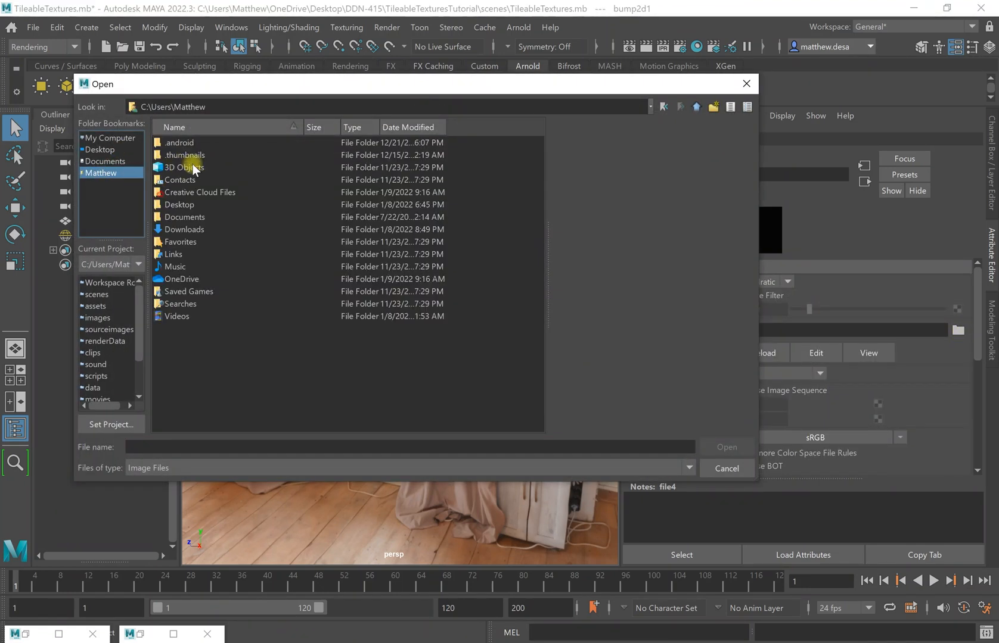
click(116, 152)
double_click(200, 145)
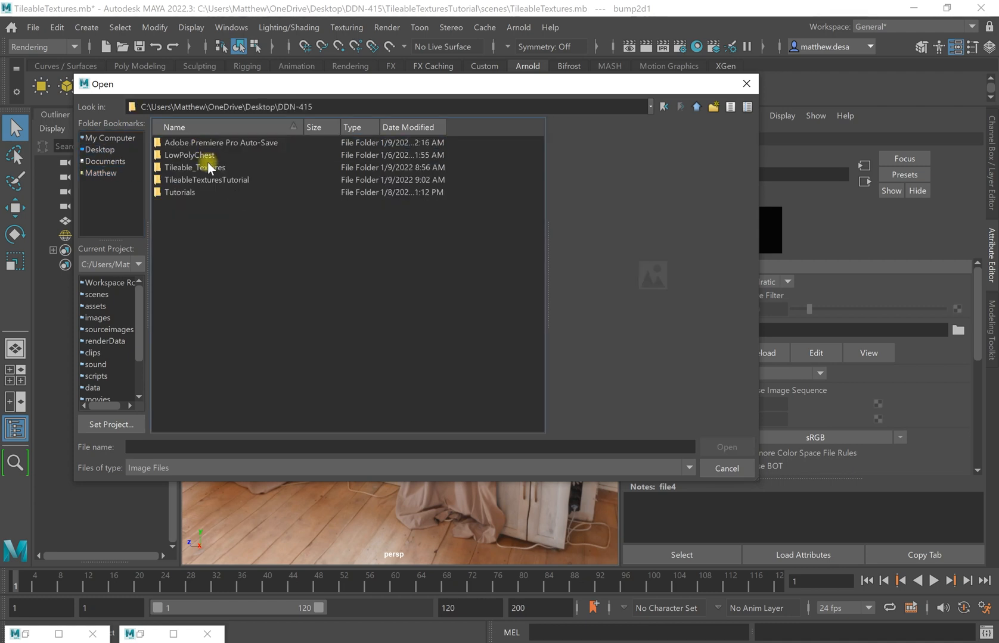
double_click(207, 179)
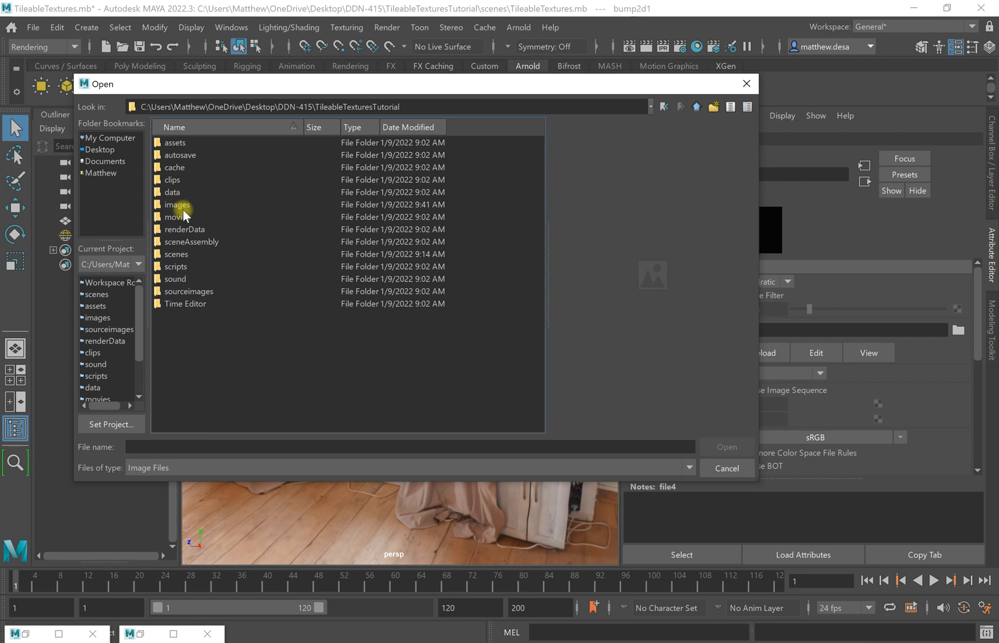
double_click(182, 206)
click(214, 169)
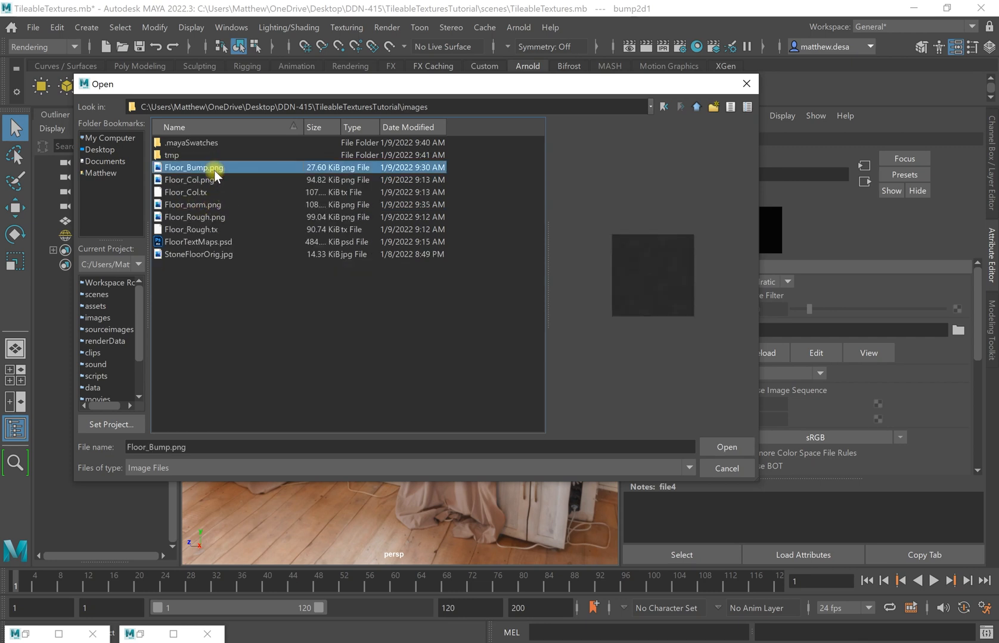
click(747, 441)
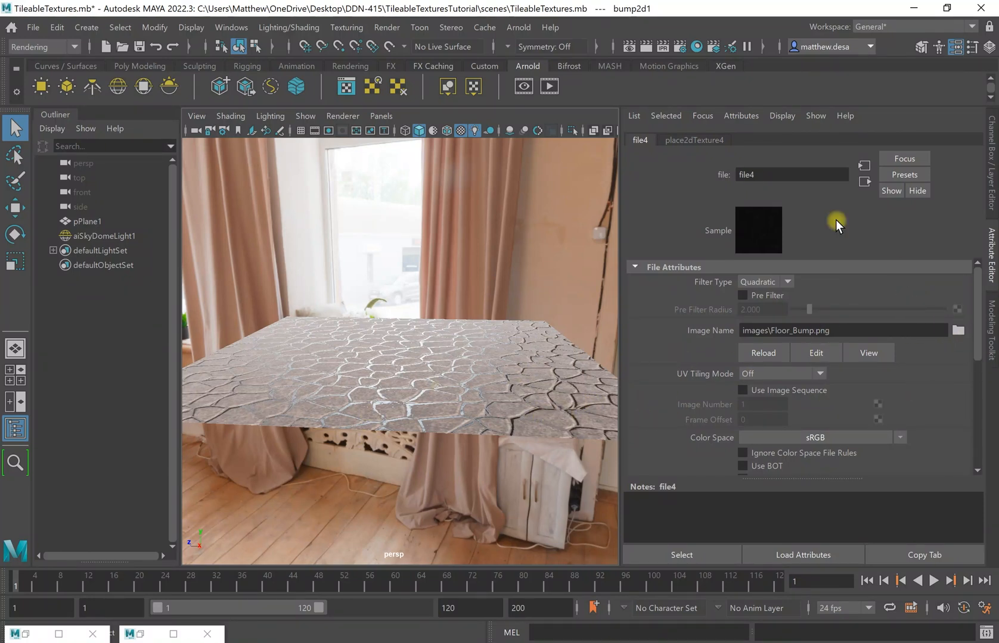
Set file4's Color Space to Utility > Raw and orbit to inspect the bumped floor.
click(695, 142)
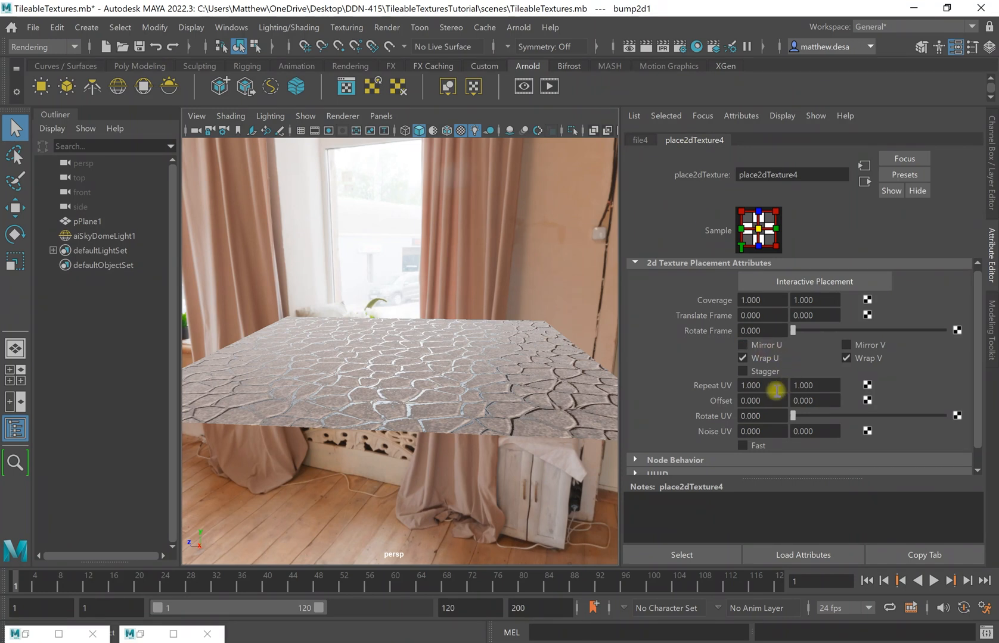
click(638, 140)
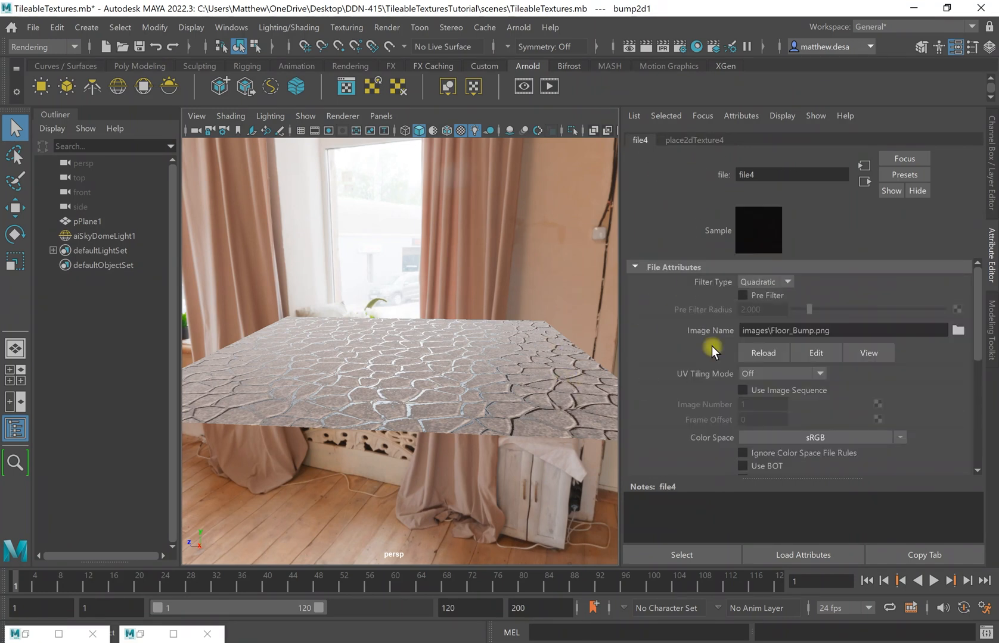
click(887, 438)
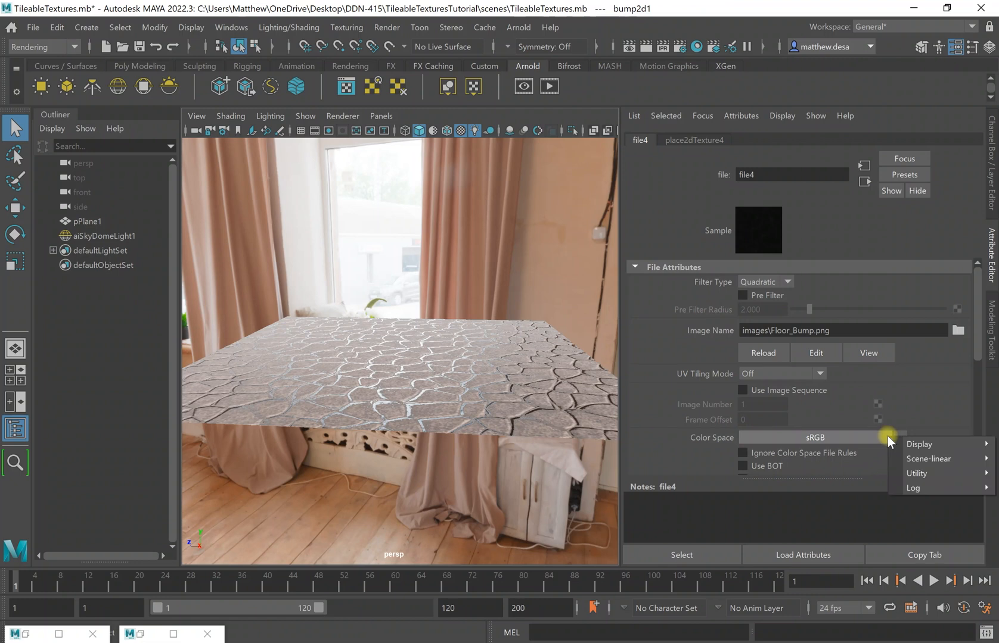
click(864, 469)
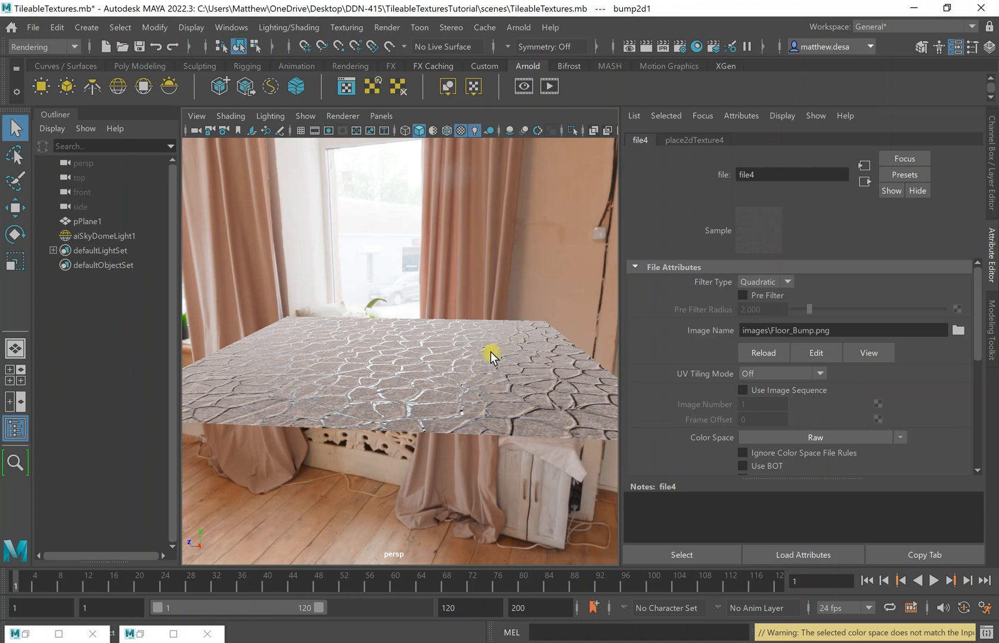
mouse_move(454, 372)
alt+mouse_down()
mouse_move(437, 383)
mouse_move(484, 361)
mouse_move(470, 374)
mouse_move(480, 361)
mouse_move(381, 386)
mouse_move(349, 364)
mouse_move(460, 364)
alt+mouse_up()
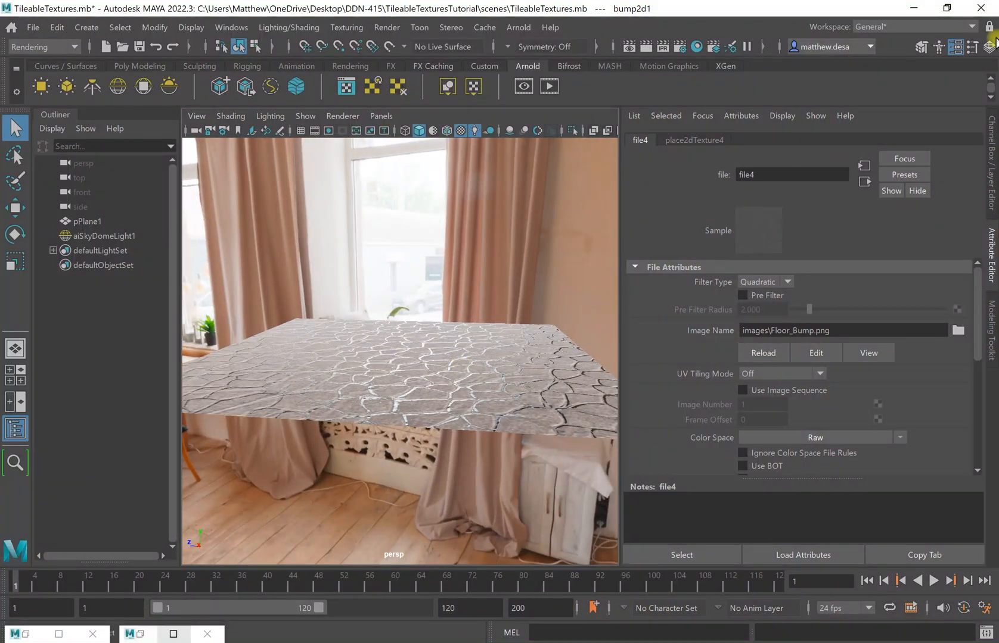
Restore Hypershade and check the Floor shader's Geometry bump input.
click(23, 636)
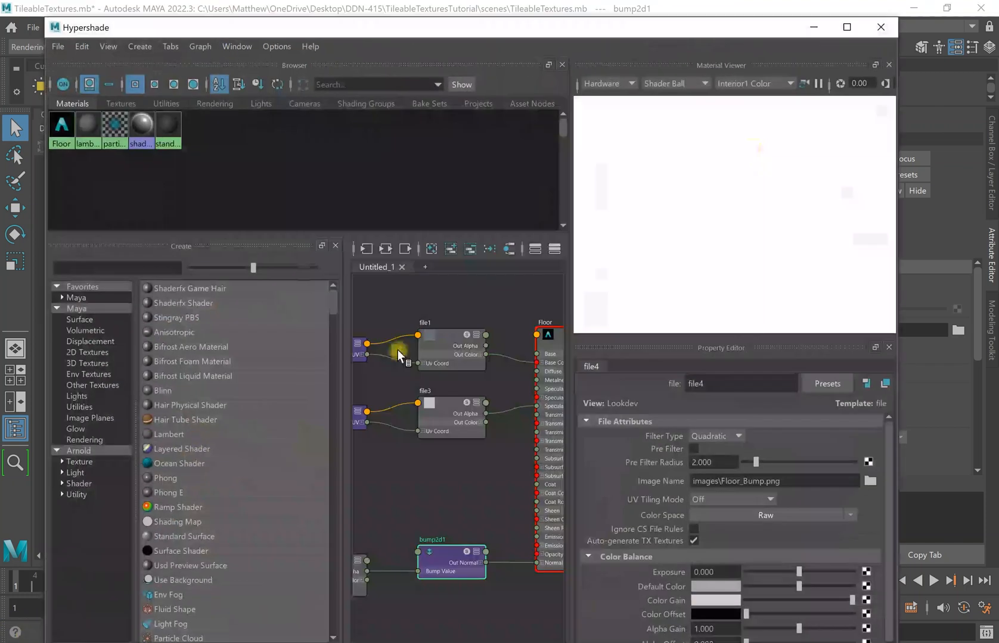
alt+middle_drag(445, 430, 386, 261)
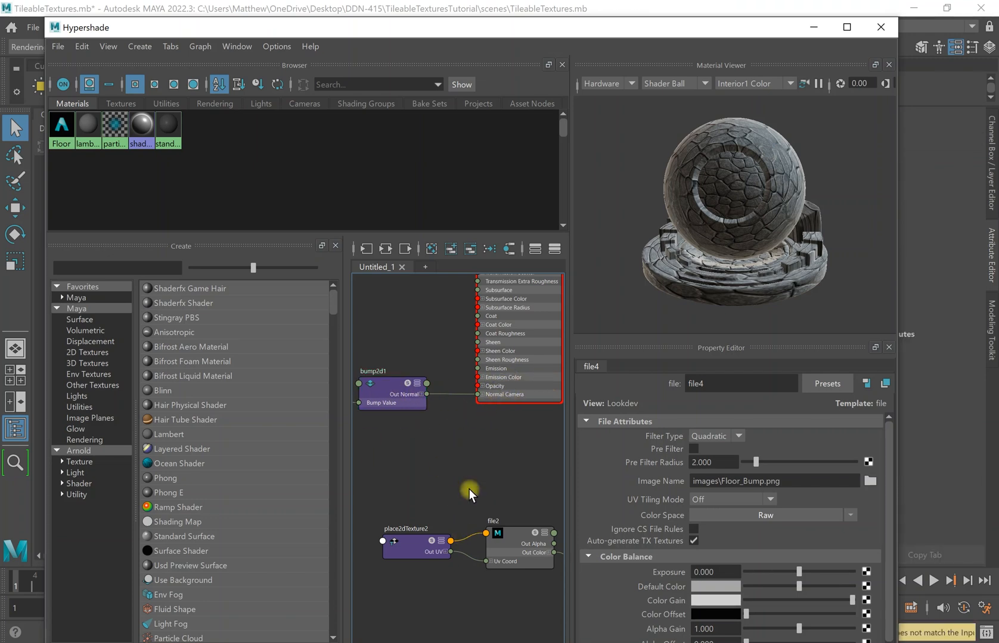
click(515, 286)
scroll(824, 562, down, 3)
scroll(822, 560, down, 3)
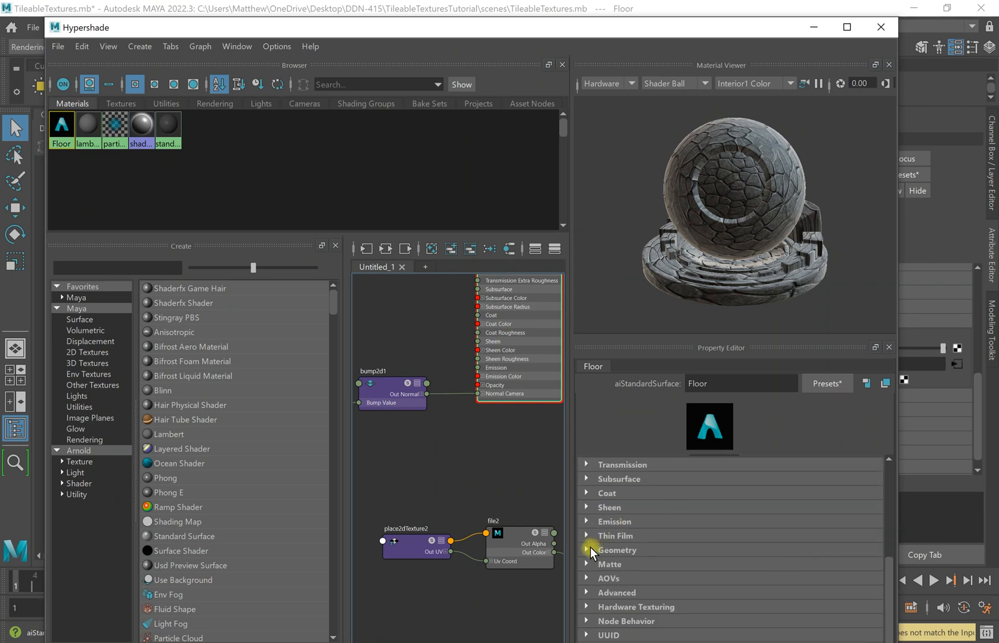
click(634, 548)
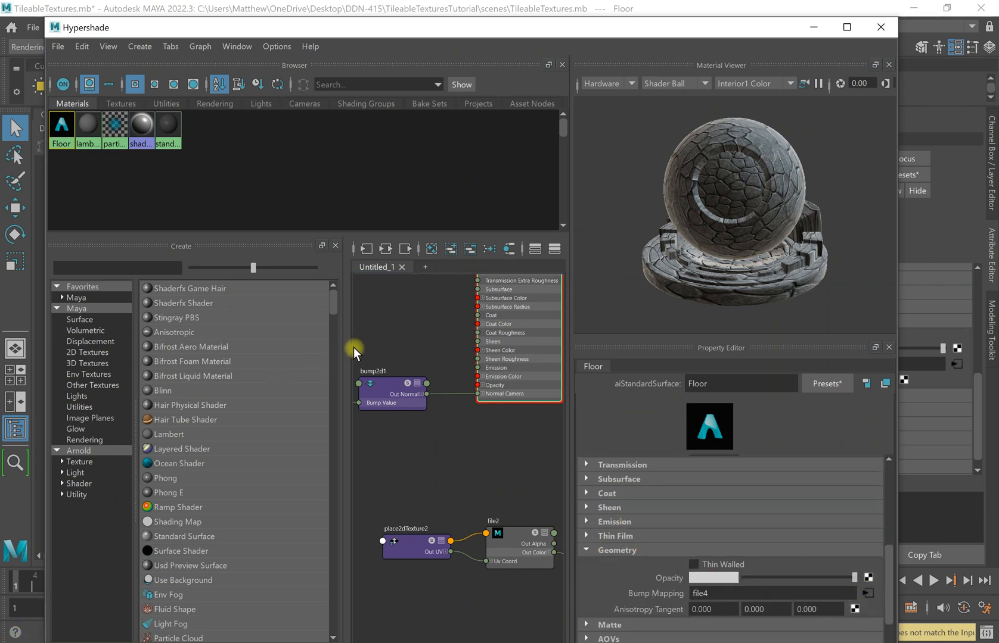
Select bump2d1 and raise its Bump Depth to 5.
click(393, 405)
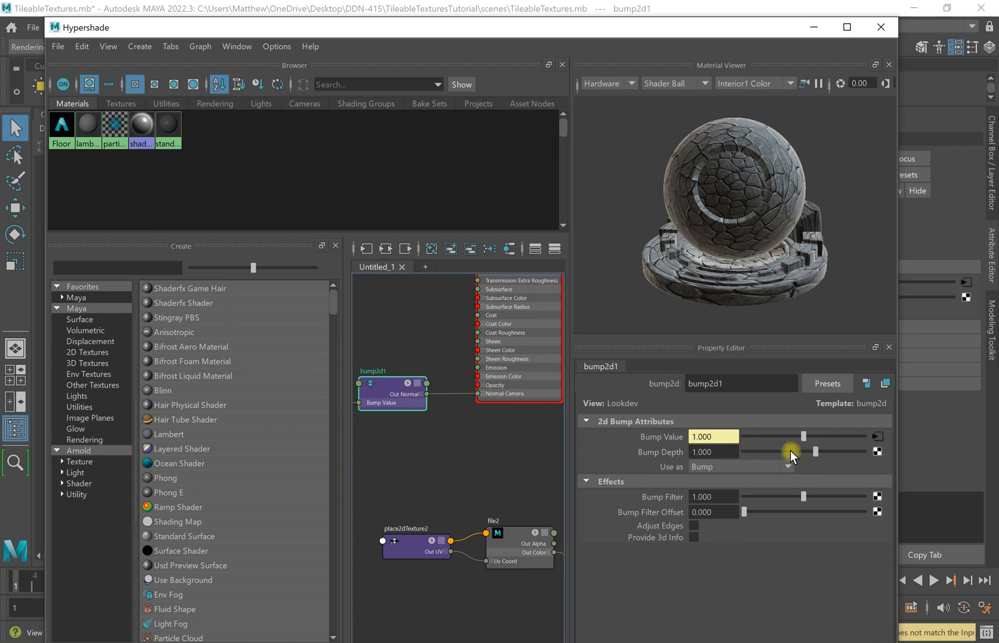
click(809, 27)
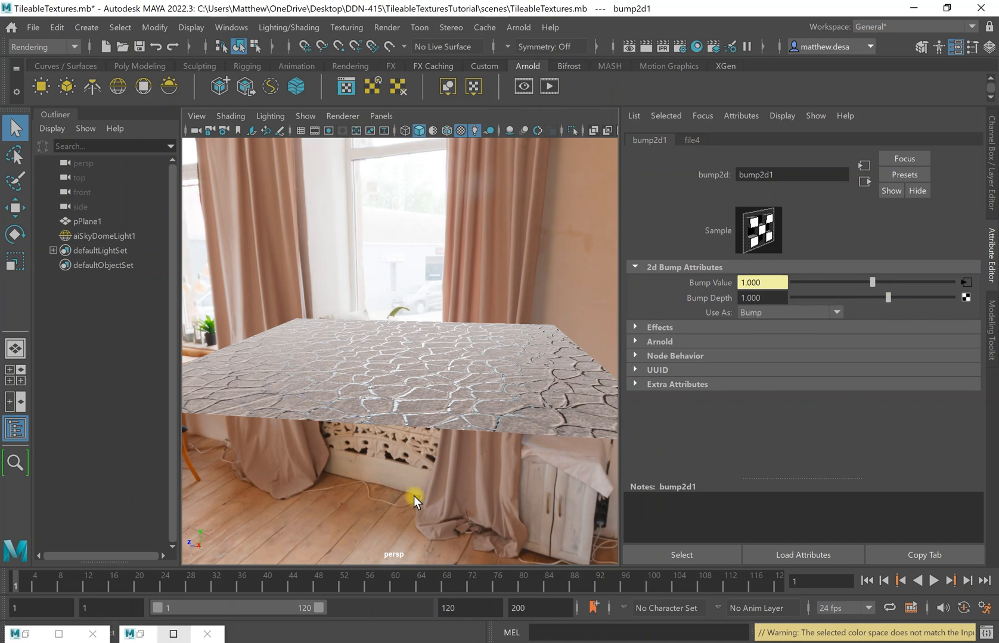
drag(885, 297, 989, 298)
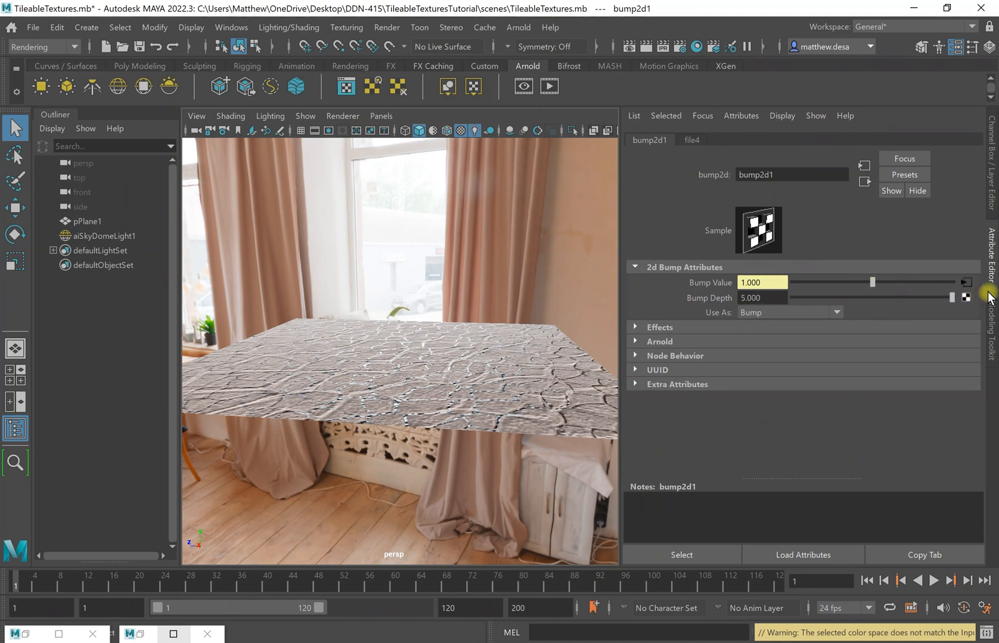
mouse_move(430, 369)
alt+mouse_down()
mouse_move(486, 356)
mouse_move(464, 379)
mouse_move(403, 377)
mouse_move(410, 358)
mouse_move(430, 349)
mouse_move(424, 357)
alt+mouse_up()
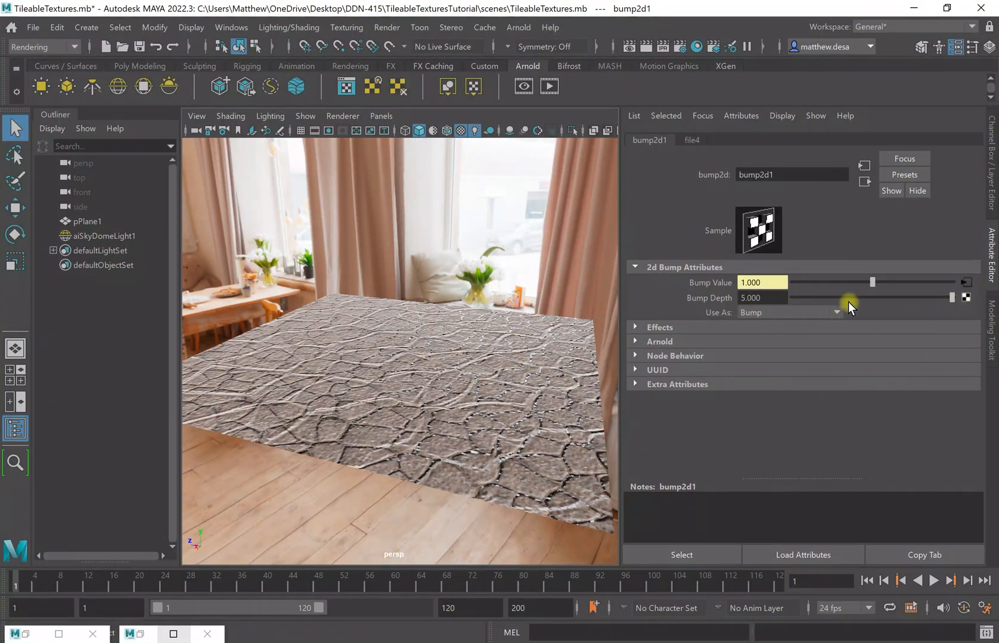
Set place2dTexture4's Repeat UV to 2 by 2.
click(966, 283)
click(703, 140)
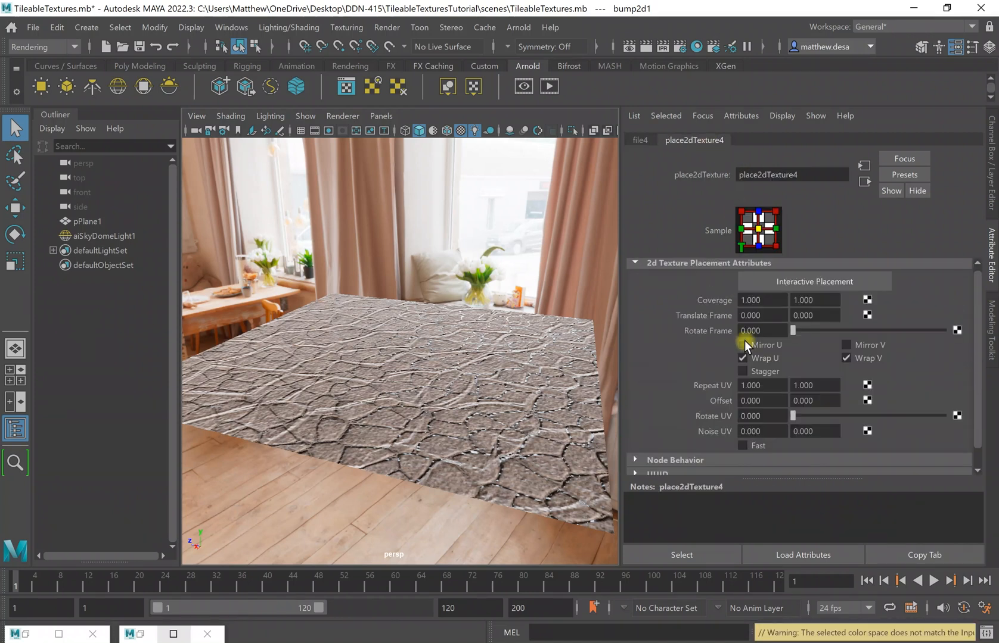
click(773, 387)
double_click(774, 388)
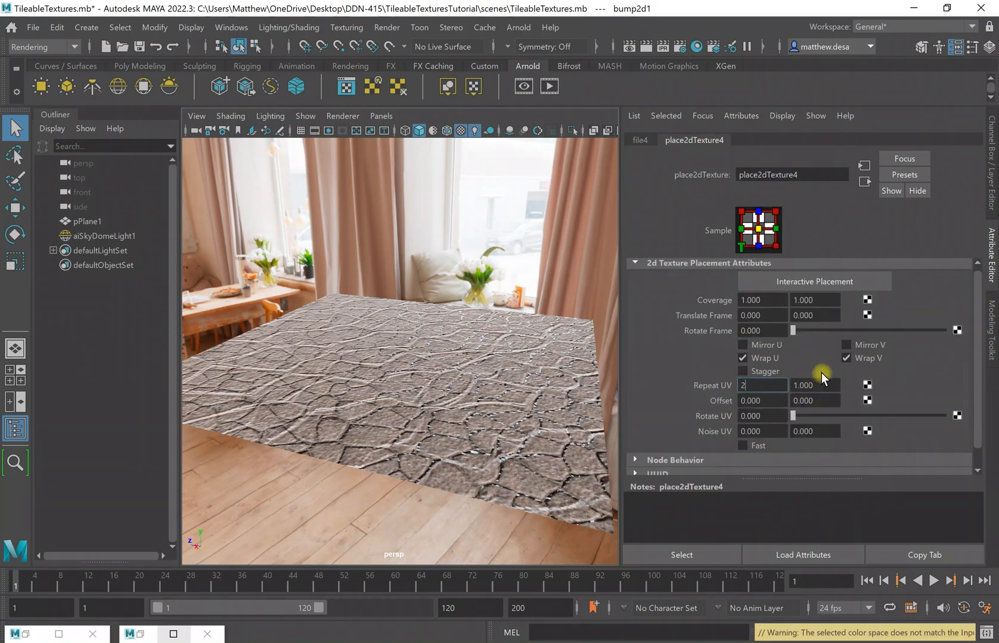
text(2)
click(822, 381)
double_click(838, 382)
text(2)
click(851, 382)
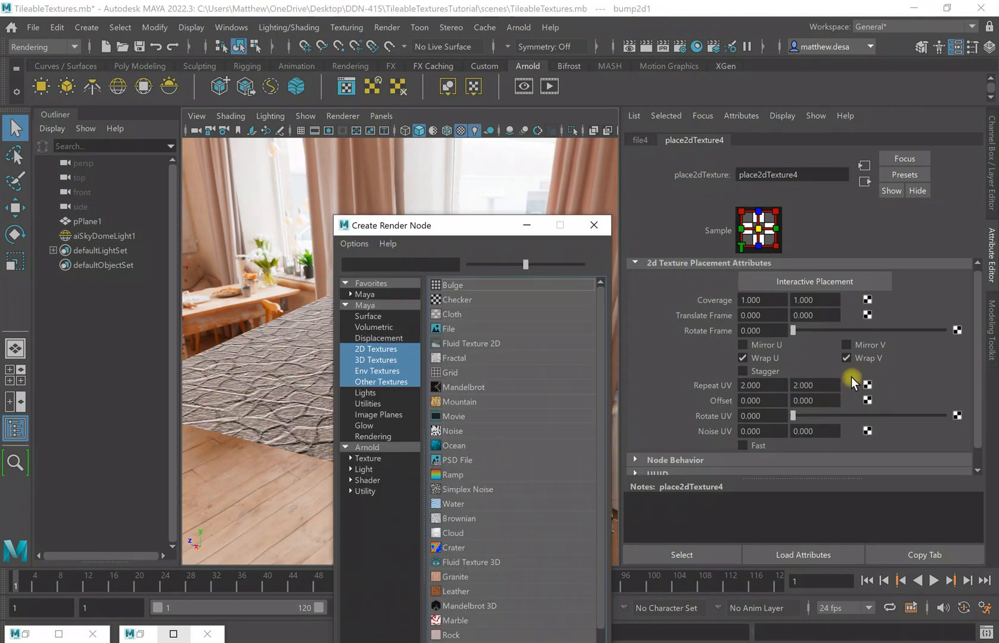
Close the stray Create Render Node window and restore Arnold RenderView.
click(605, 222)
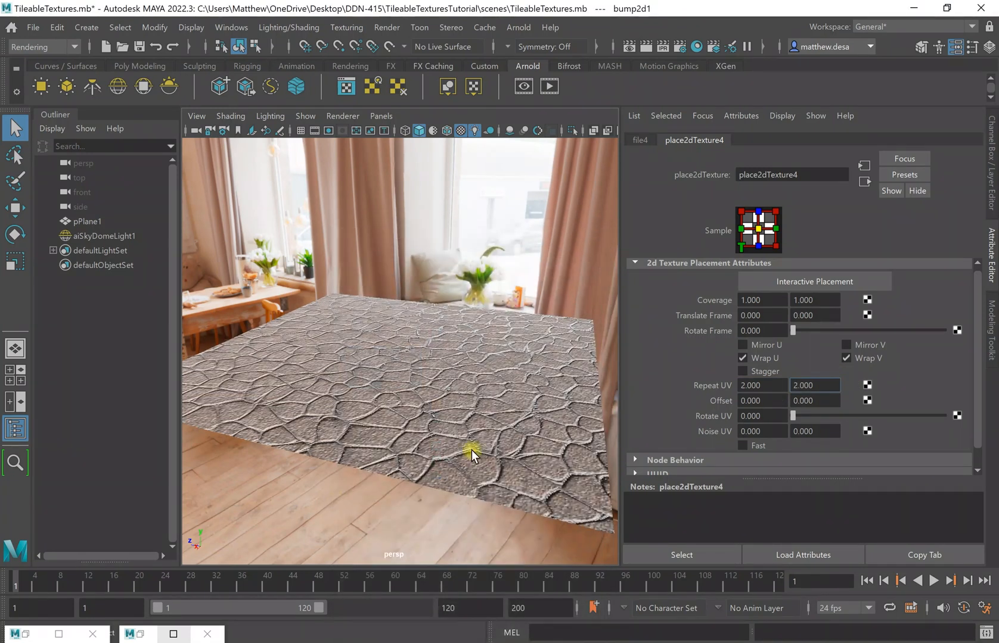
alt+drag(510, 417, 512, 378)
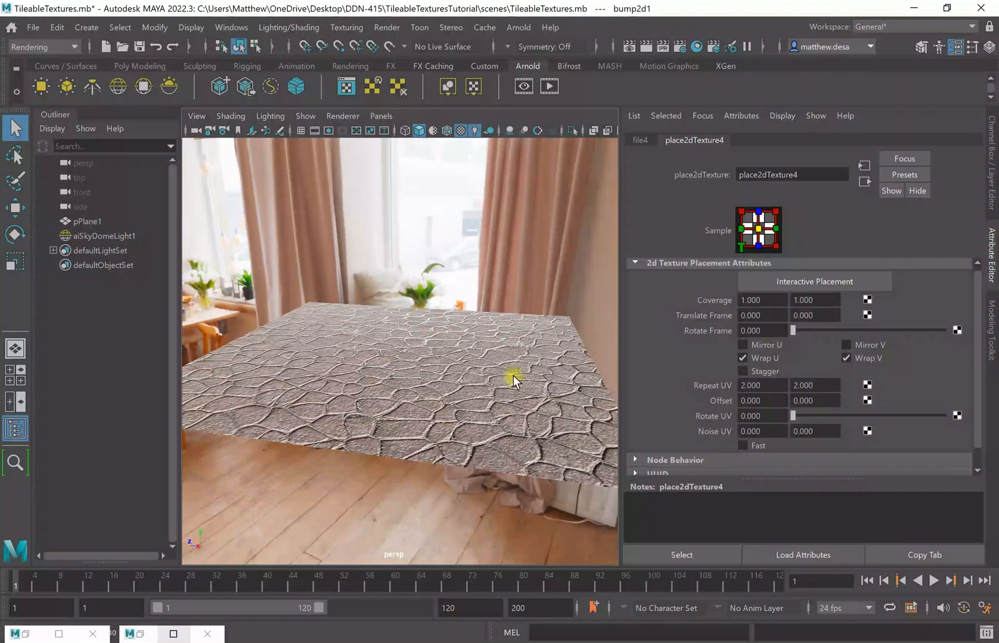
click(136, 632)
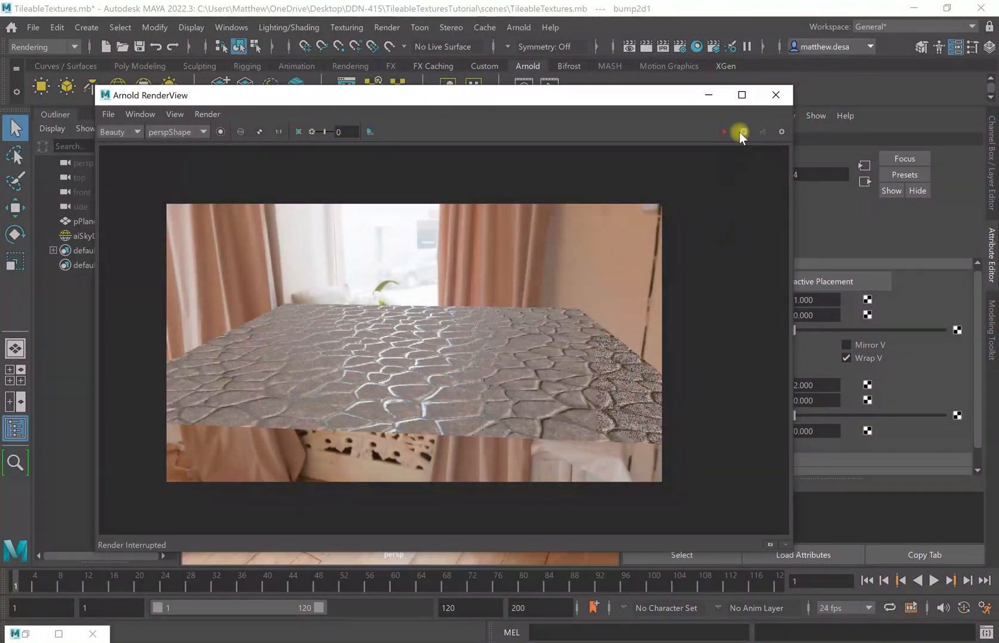
Refresh the Arnold render to check the deeper 2×2 bump, then minimize RenderView.
click(720, 131)
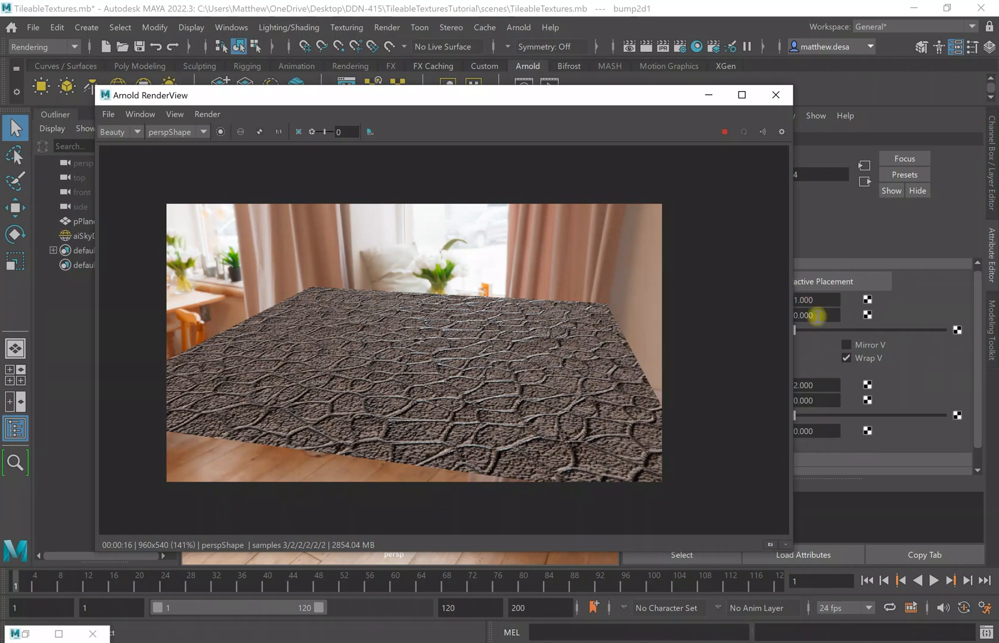
click(937, 383)
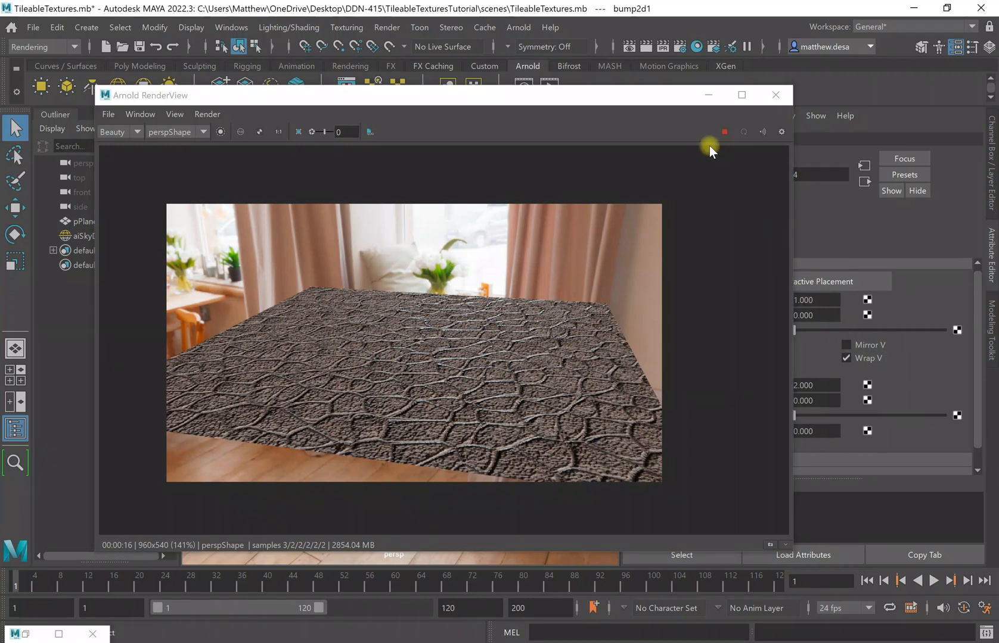
click(706, 101)
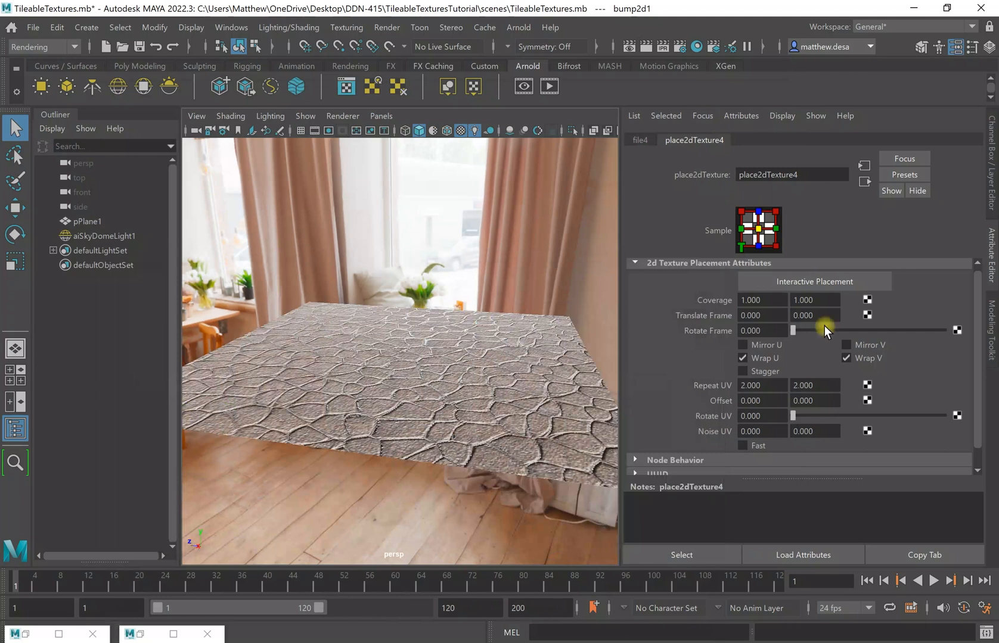
Enable Invert under file4's Effects, then restore Hypershade.
click(640, 139)
scroll(819, 438, down, 3)
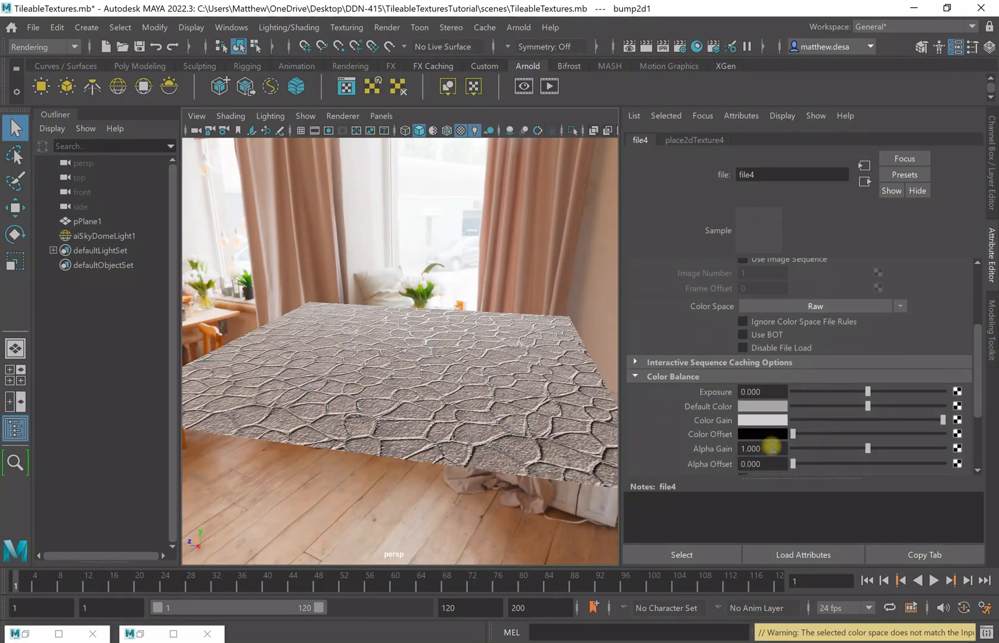
scroll(757, 377, down, 3)
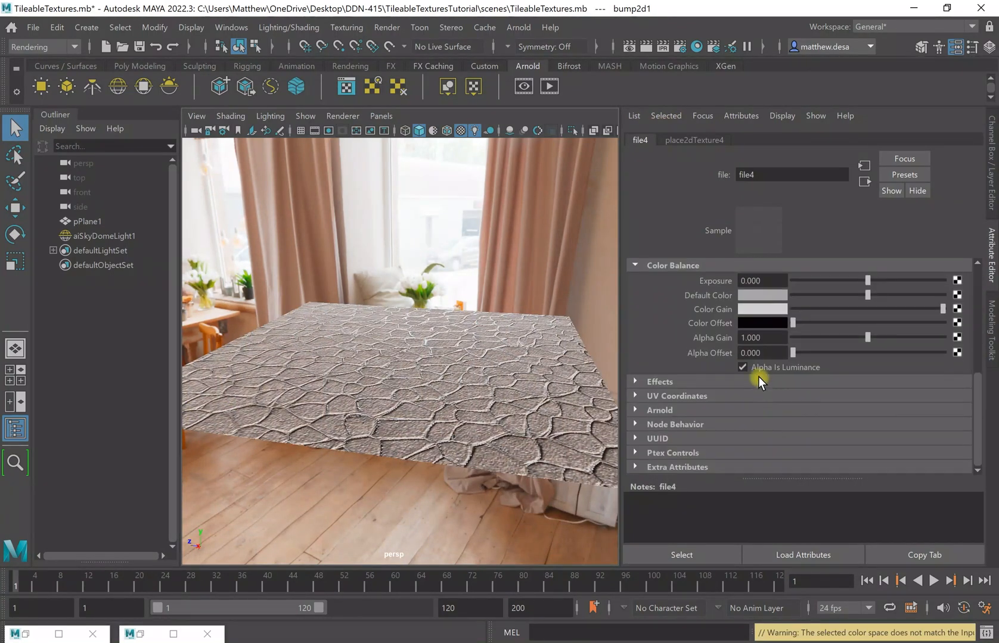
click(635, 380)
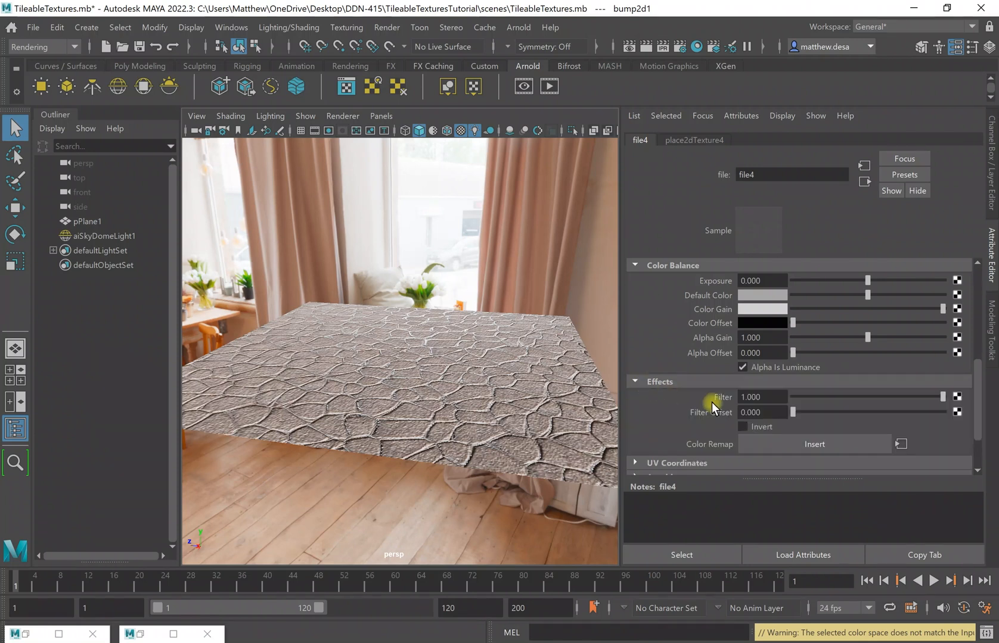
click(748, 425)
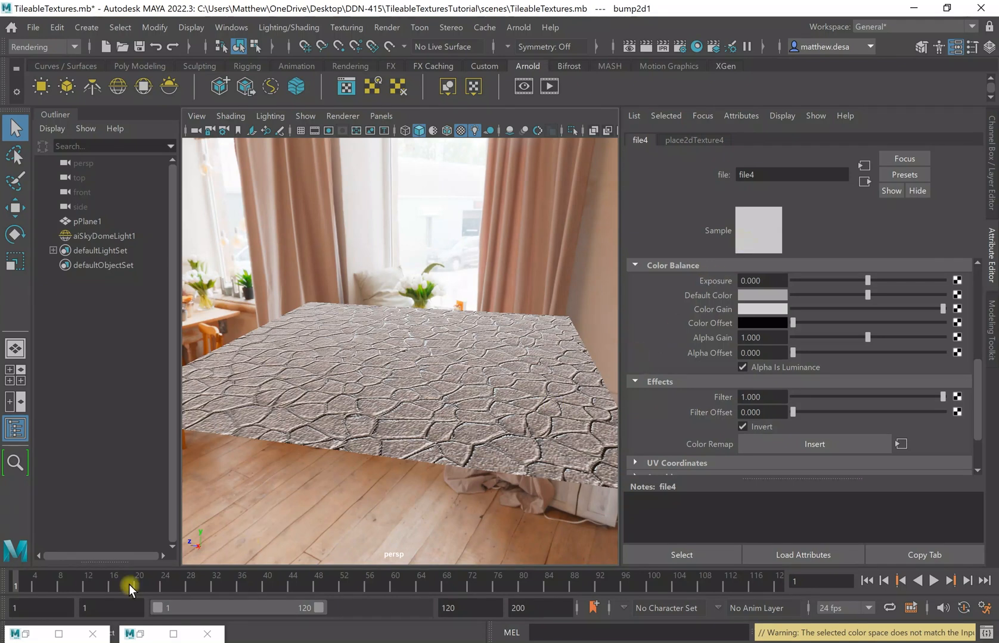
click(26, 634)
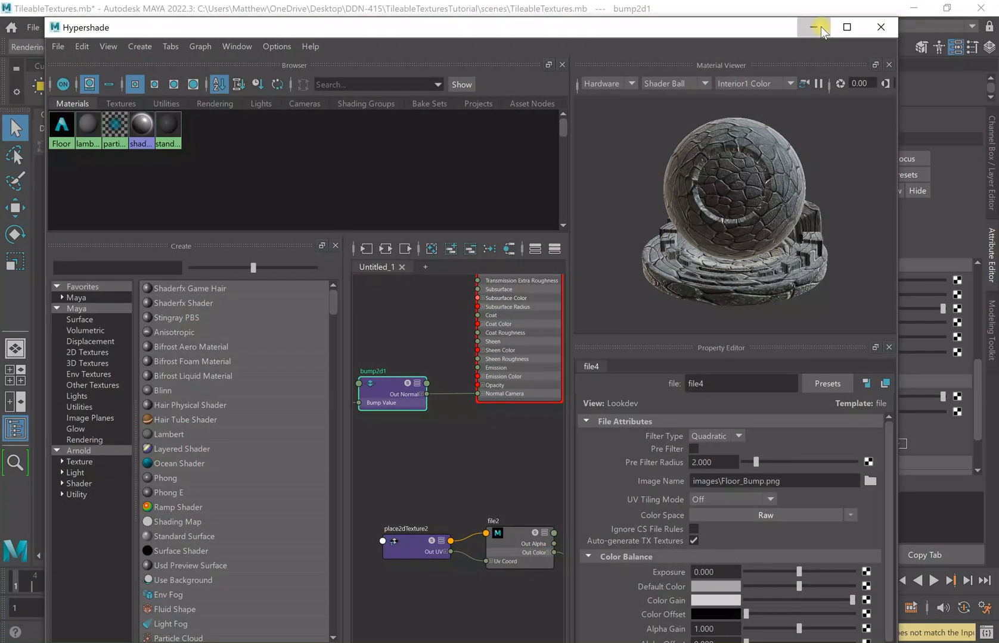
Minimize Hypershade, restore Arnold RenderView and re-render the floor with the inverted bump.
click(821, 30)
click(149, 634)
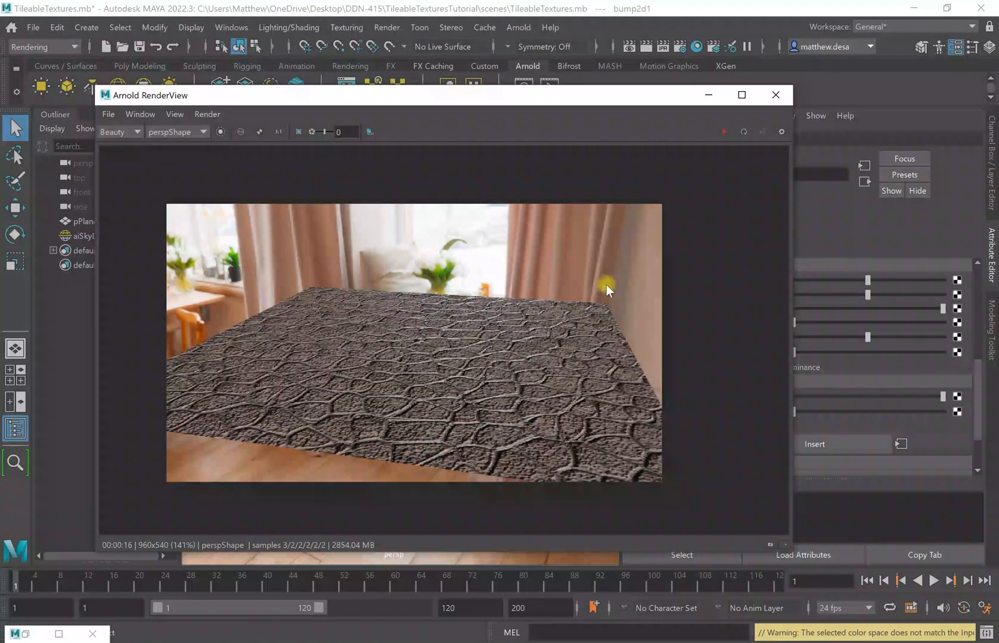
click(725, 132)
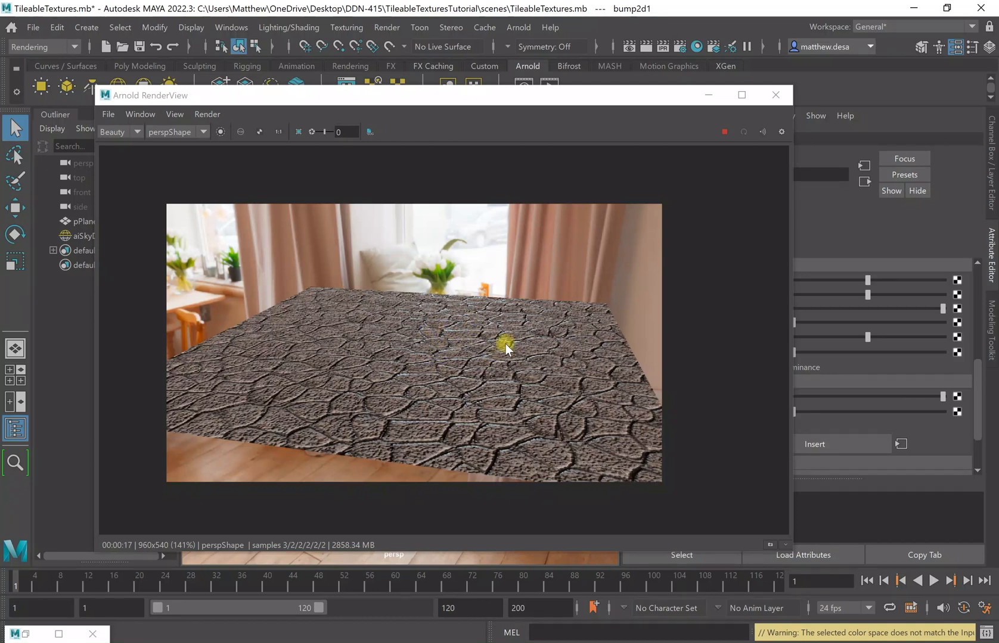
Trace the floor plane's bump mapping to file4 and browse the project's images folder for a new image.
click(708, 94)
click(463, 417)
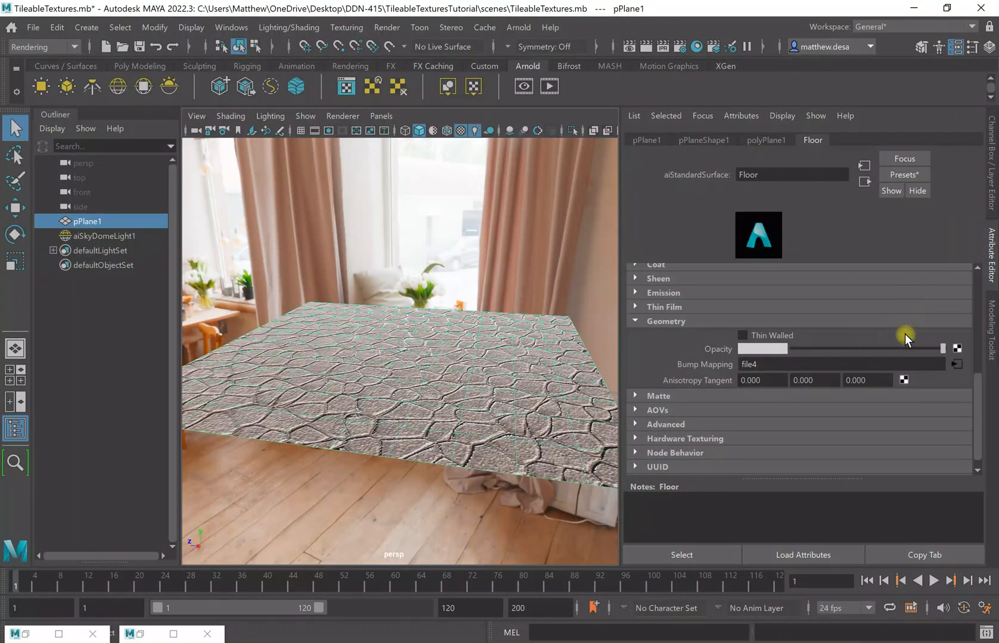
click(966, 362)
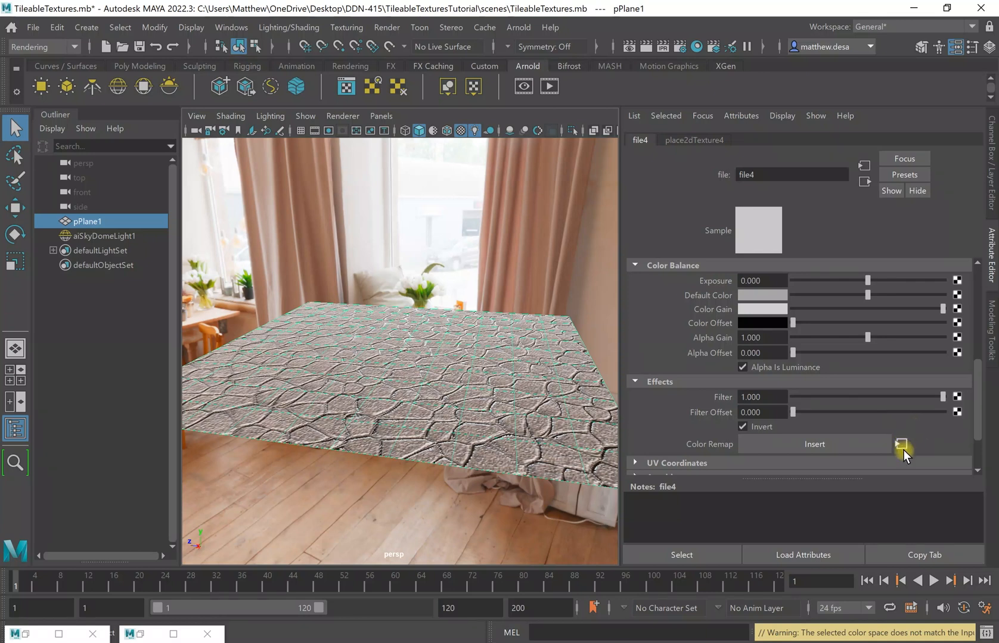
scroll(849, 279, up, 6)
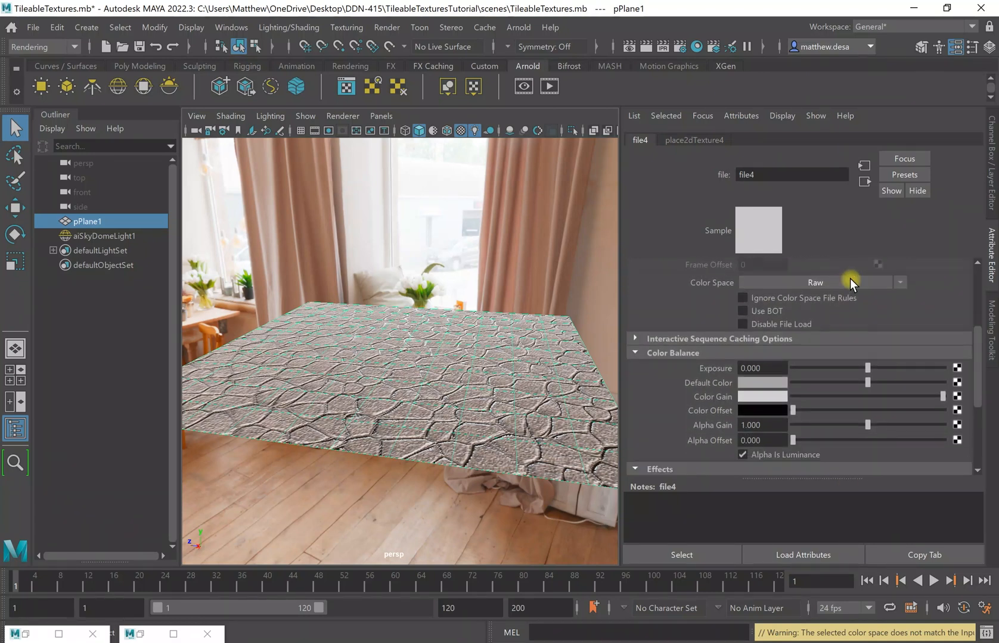
scroll(891, 310, up, 1)
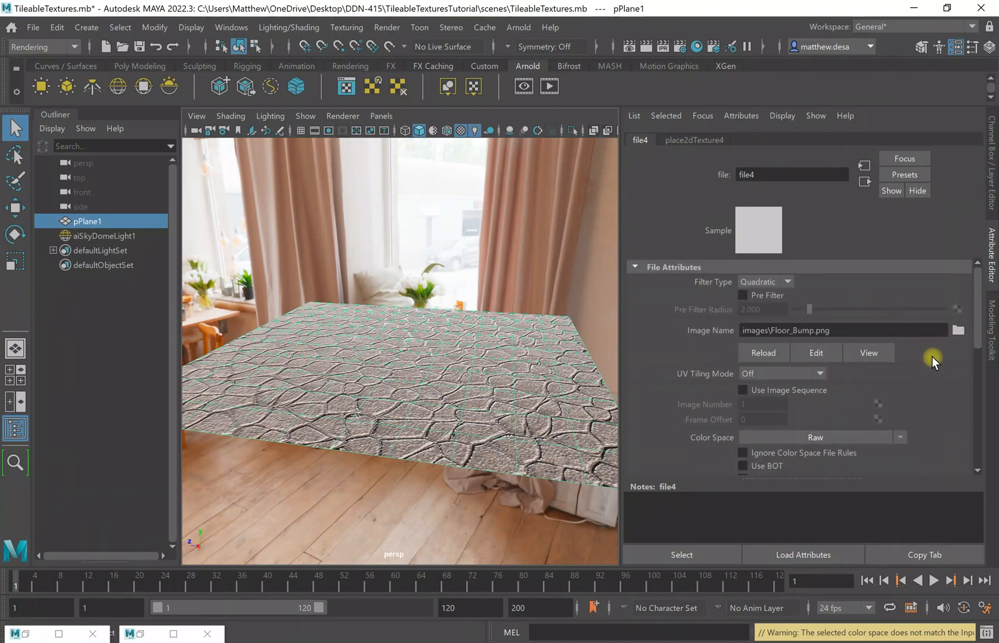
click(958, 331)
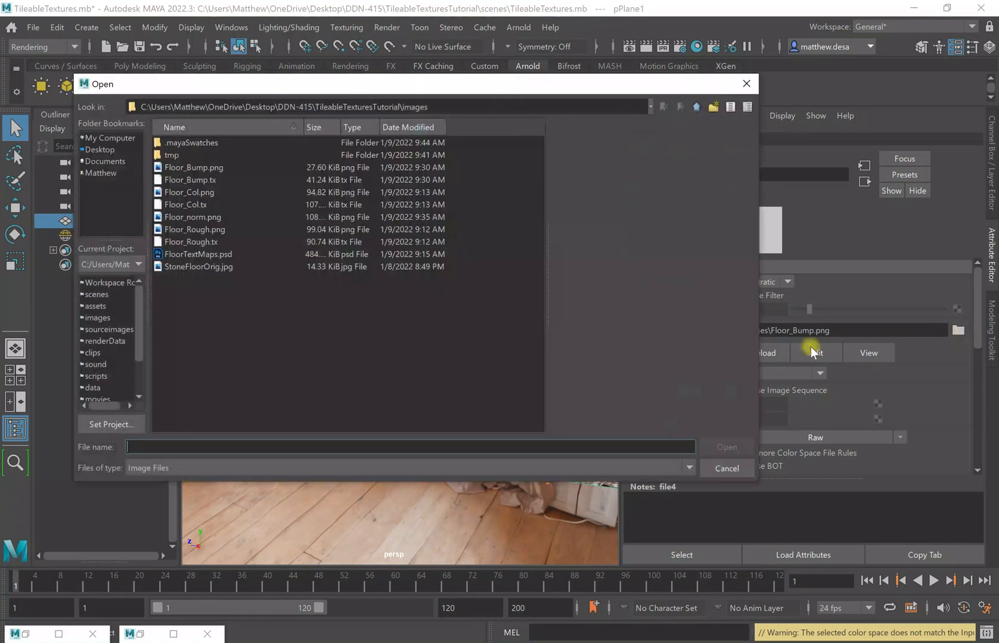
Load Floor_norm.png as file4's image.
click(213, 218)
click(739, 448)
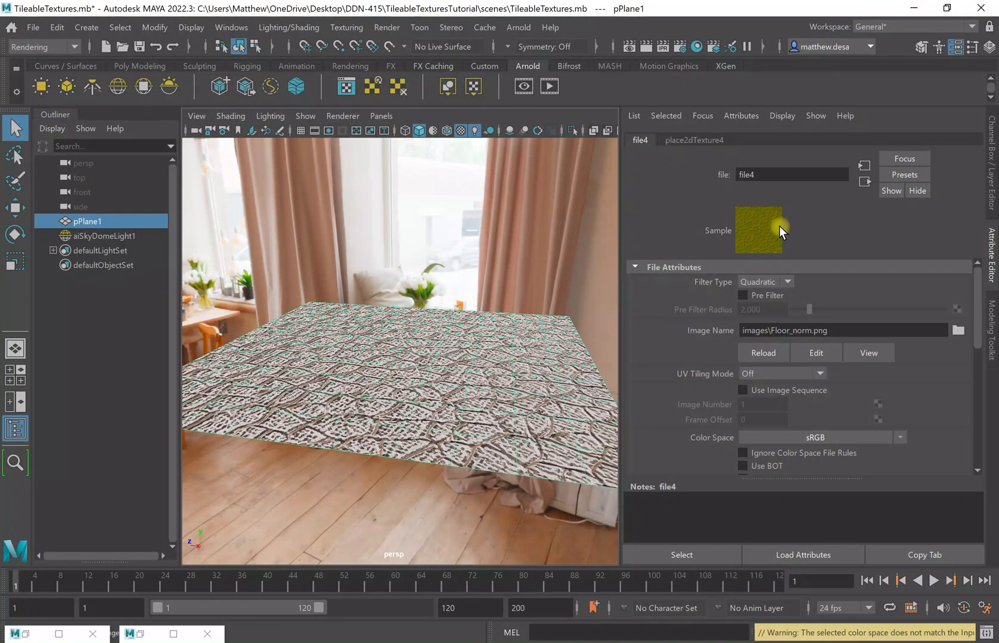
scroll(833, 435, down, 4)
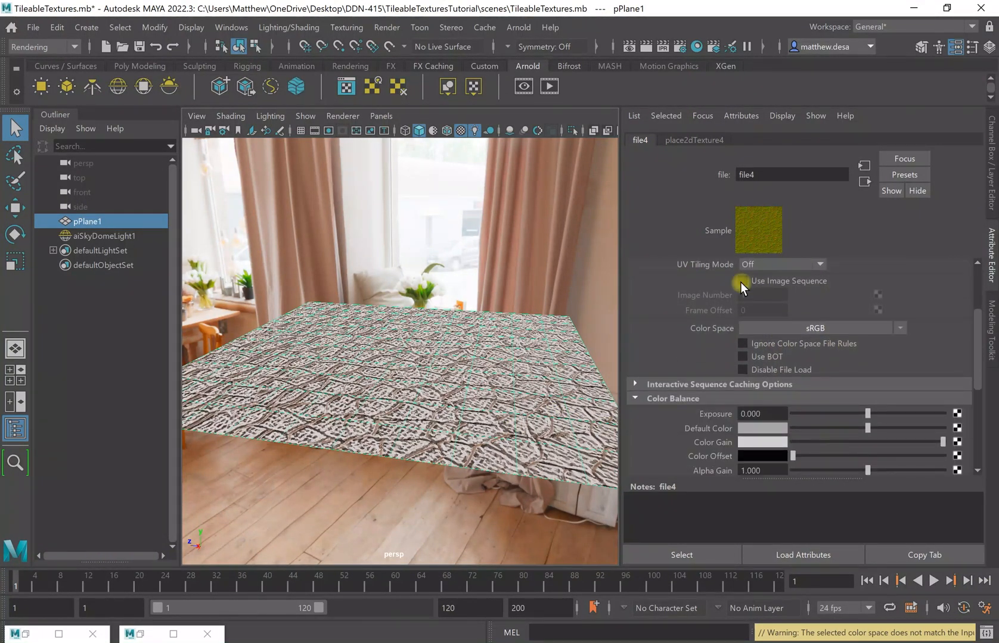
scroll(845, 437, down, 5)
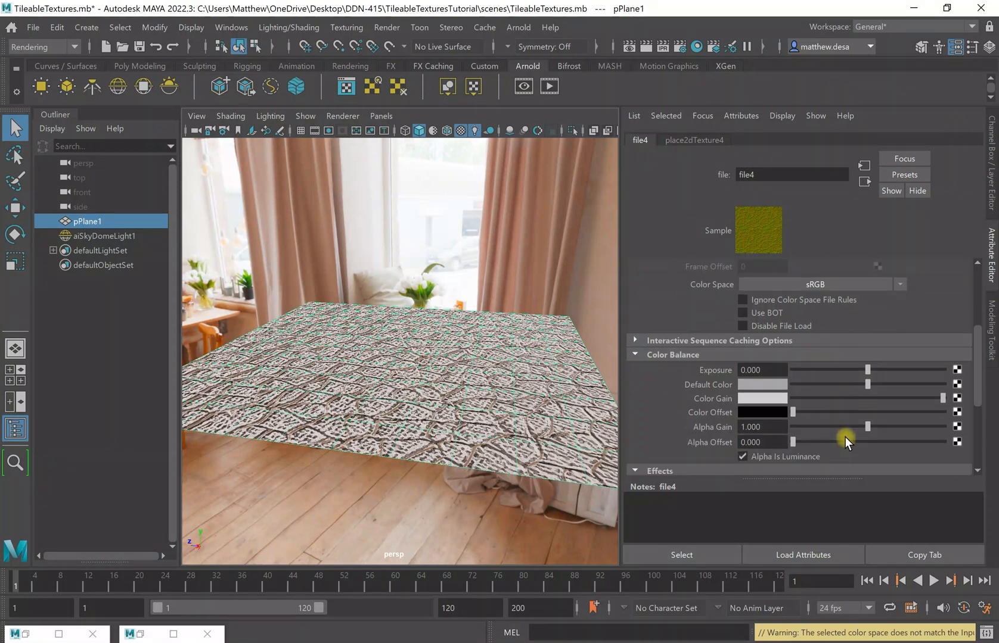
Leave Invert and Alpha Is Luminance unchecked on file4, then bring the Hypershade back up.
click(758, 426)
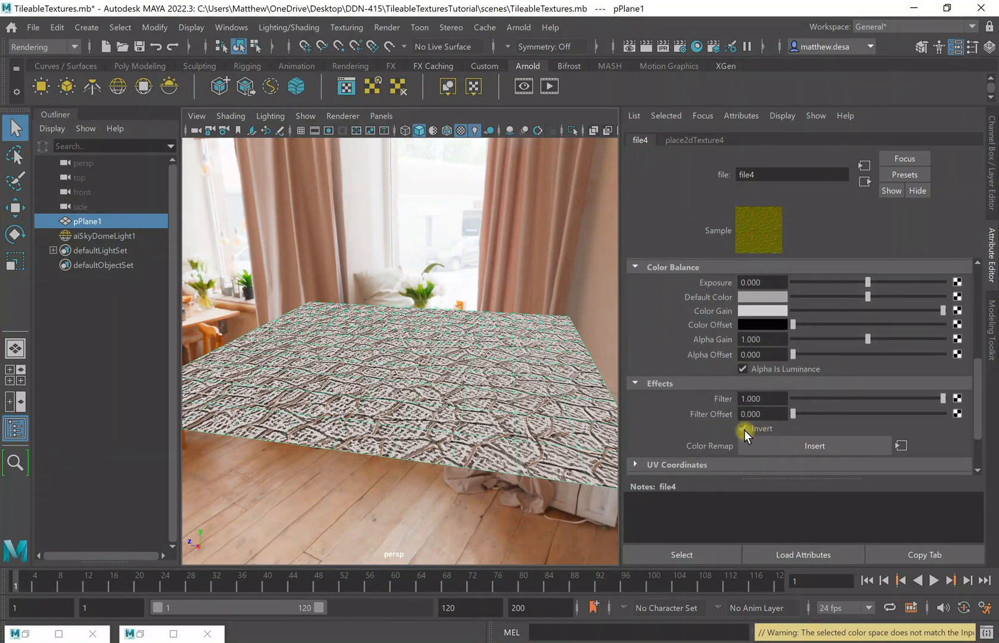
click(743, 429)
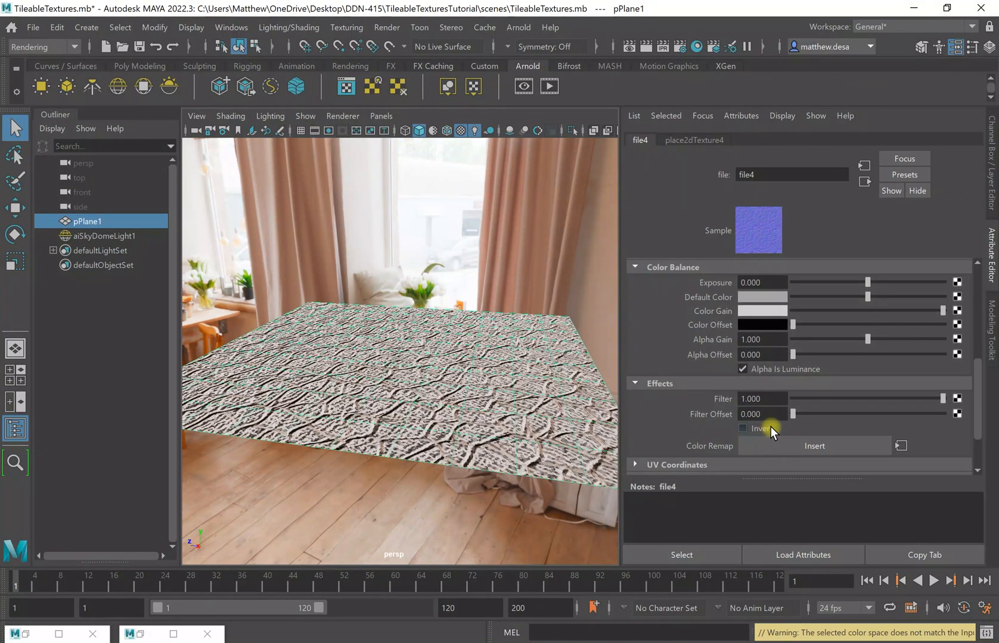
click(742, 368)
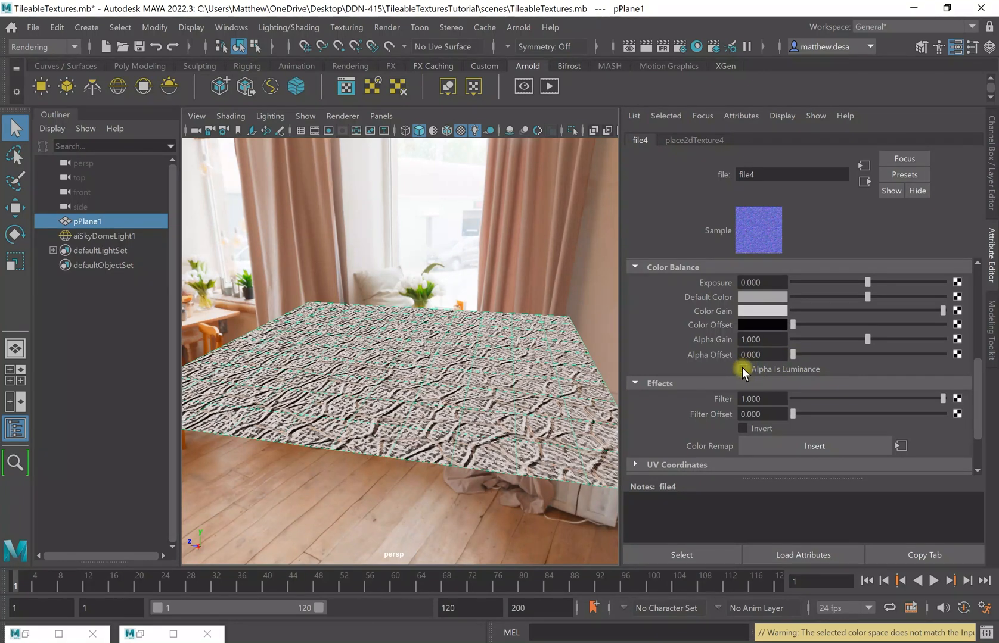
click(745, 370)
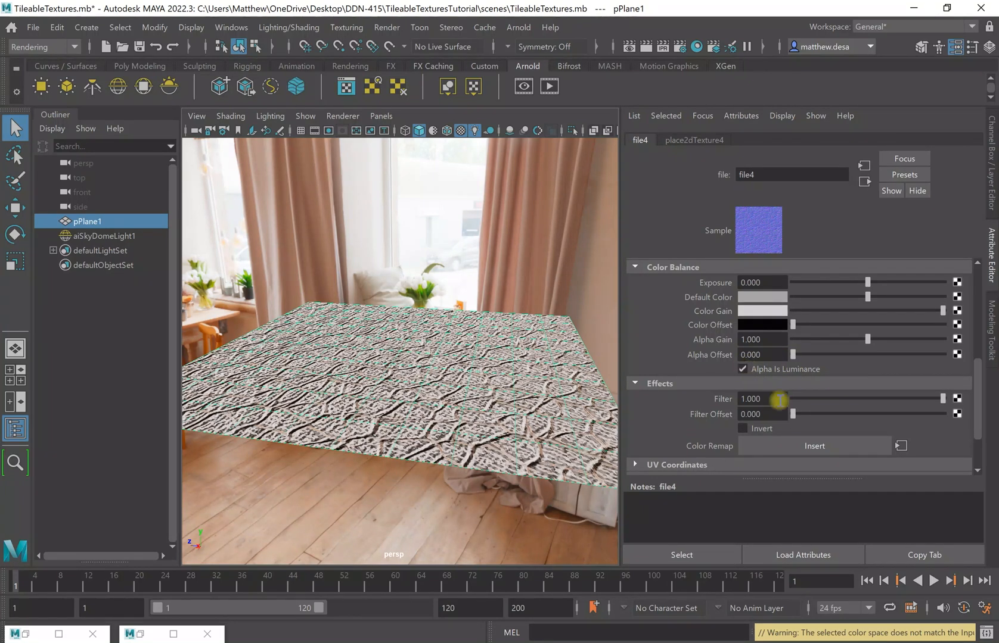
click(745, 370)
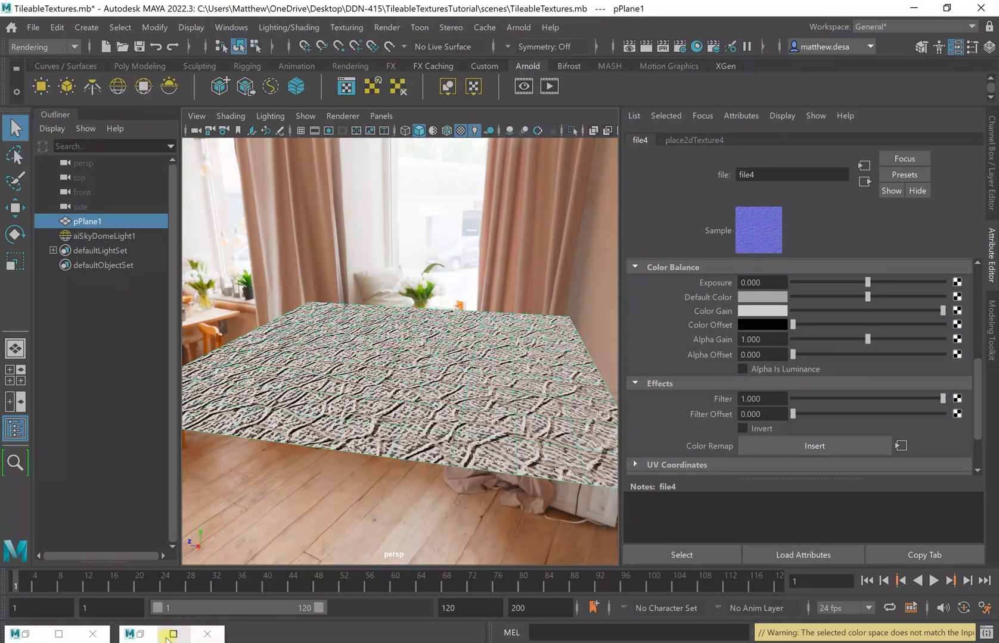
click(22, 631)
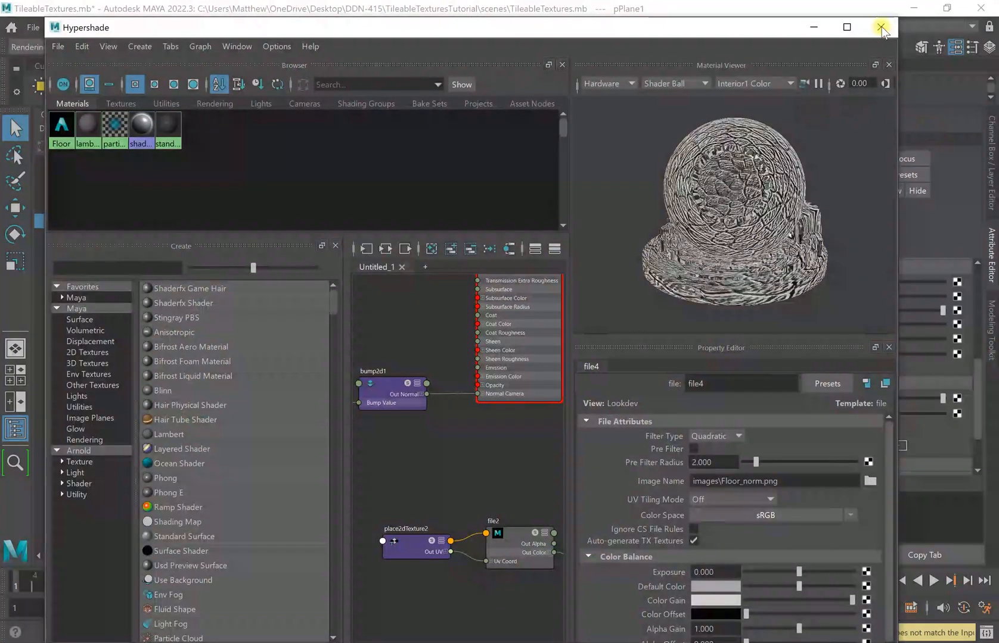
Run a partial Arnold render of the Floor_norm.png-bumped floor, stop it, and hide the render view.
click(812, 27)
click(149, 633)
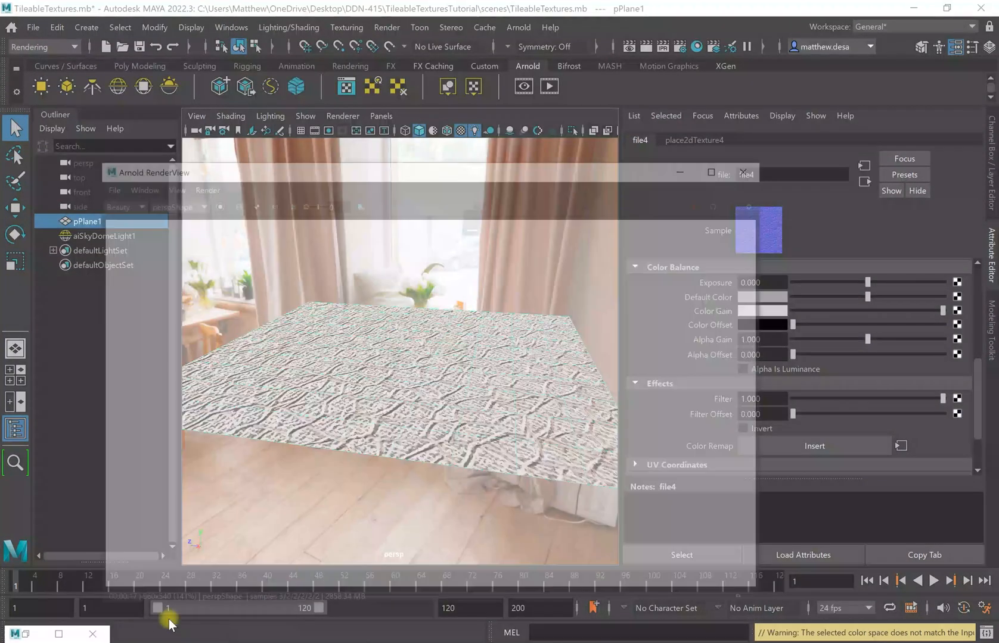
click(724, 131)
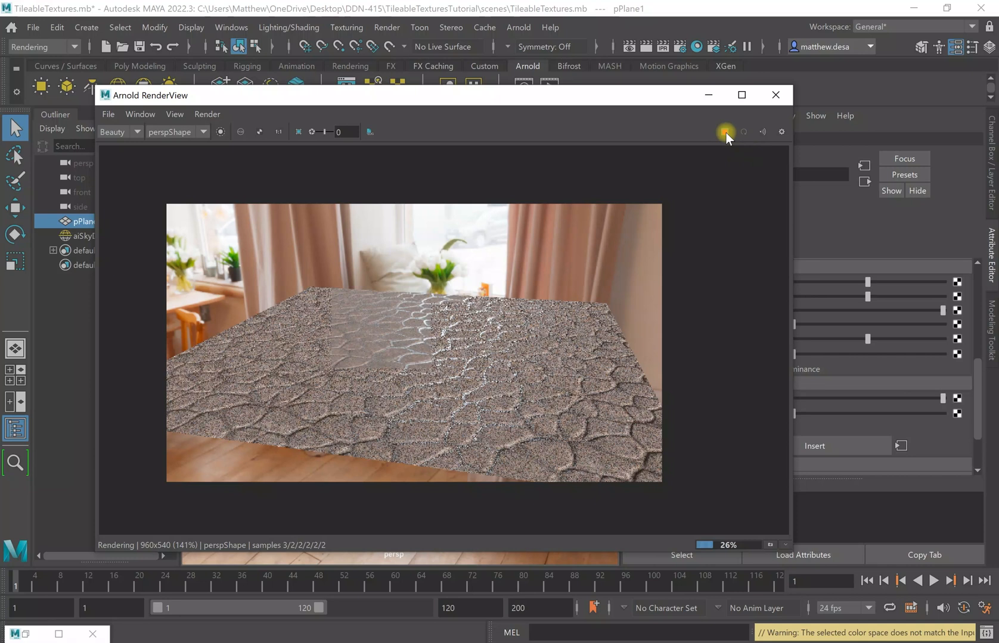
click(725, 133)
click(712, 95)
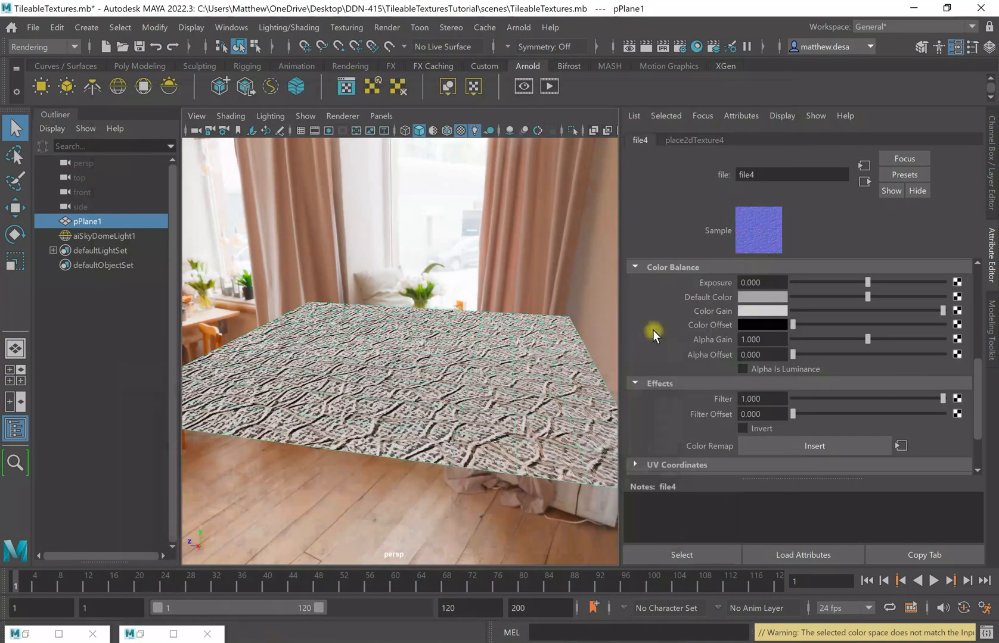
scroll(800, 301, up, 8)
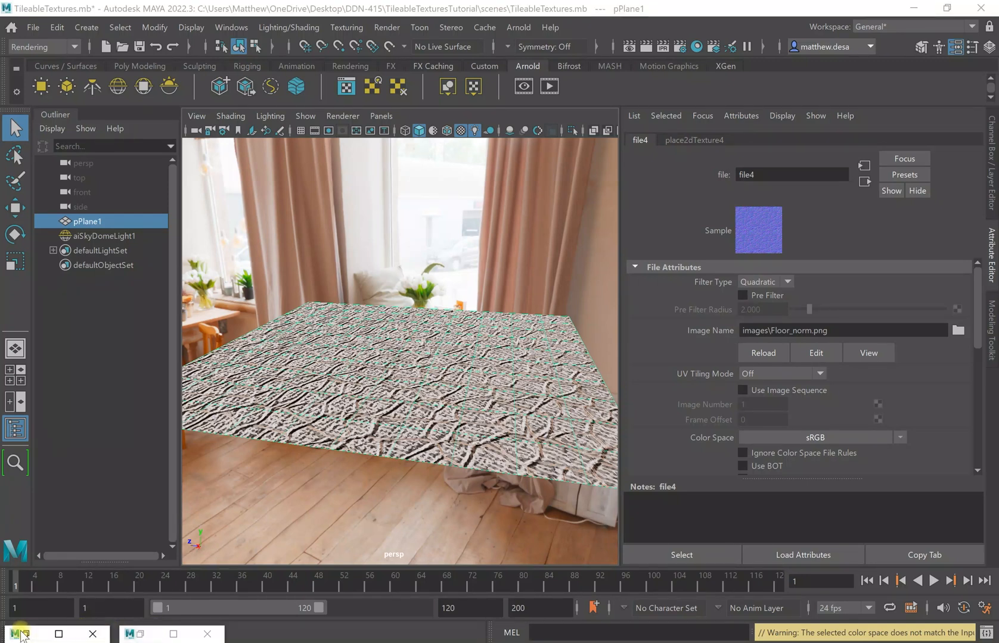
Find and select the bump2d1 node in the Hypershade graph.
click(21, 635)
click(35, 636)
click(25, 634)
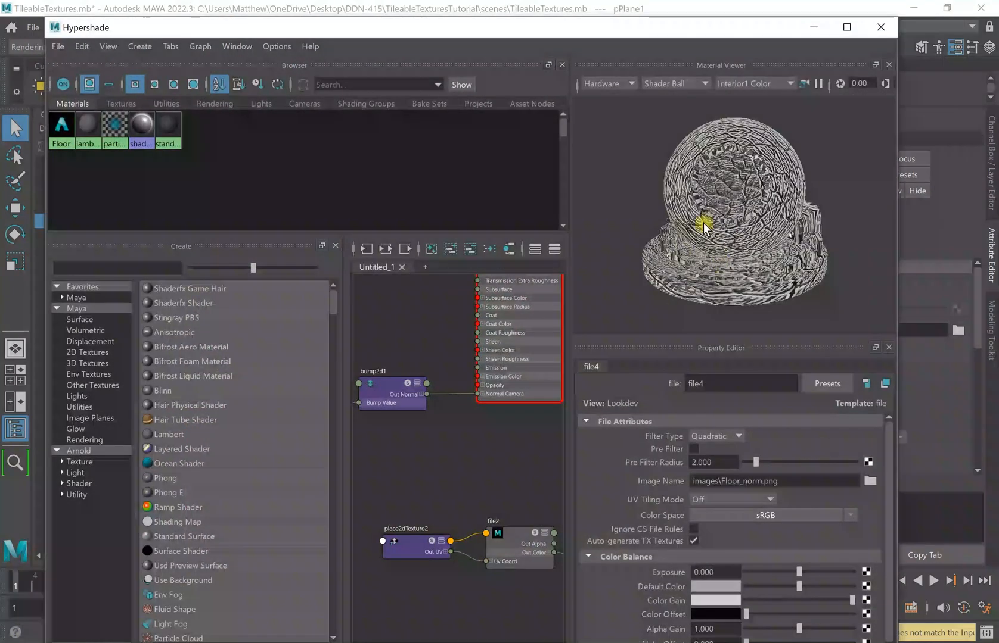
alt+middle_drag(516, 598, 492, 608)
alt+middle_drag(409, 433, 464, 455)
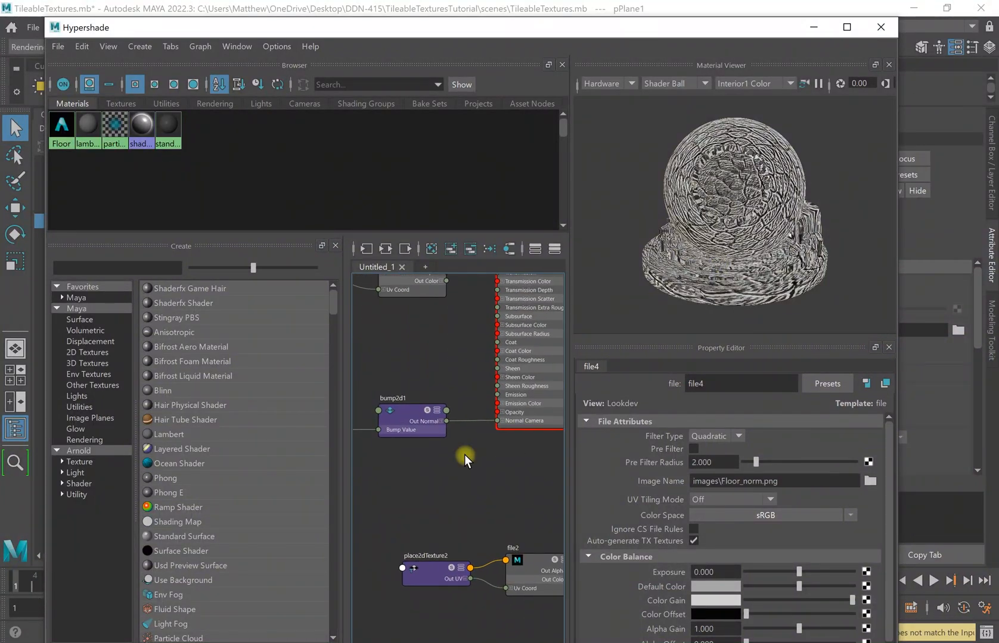
click(407, 413)
click(791, 468)
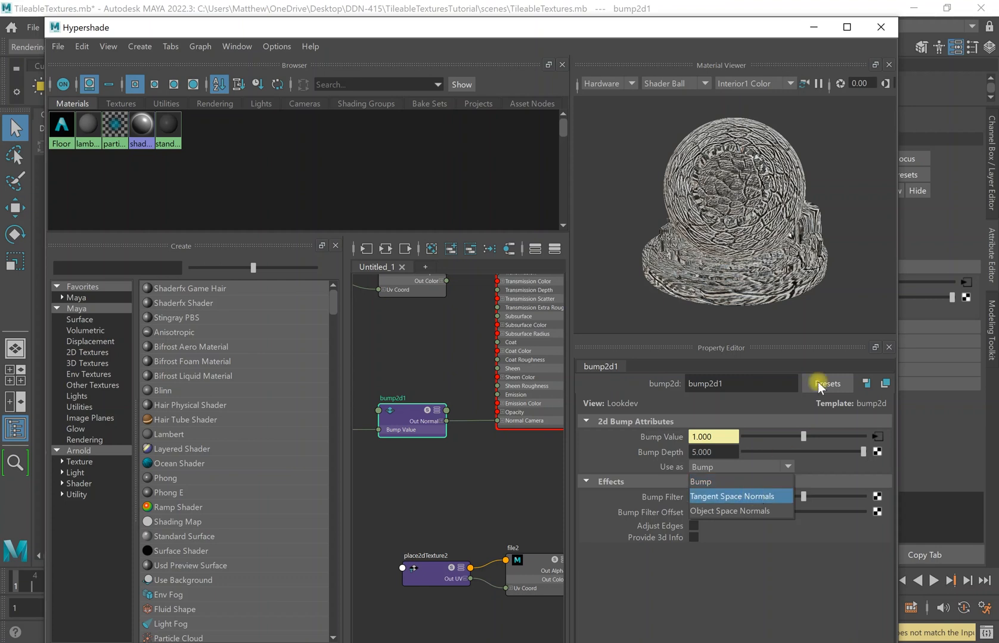
click(813, 28)
click(813, 28)
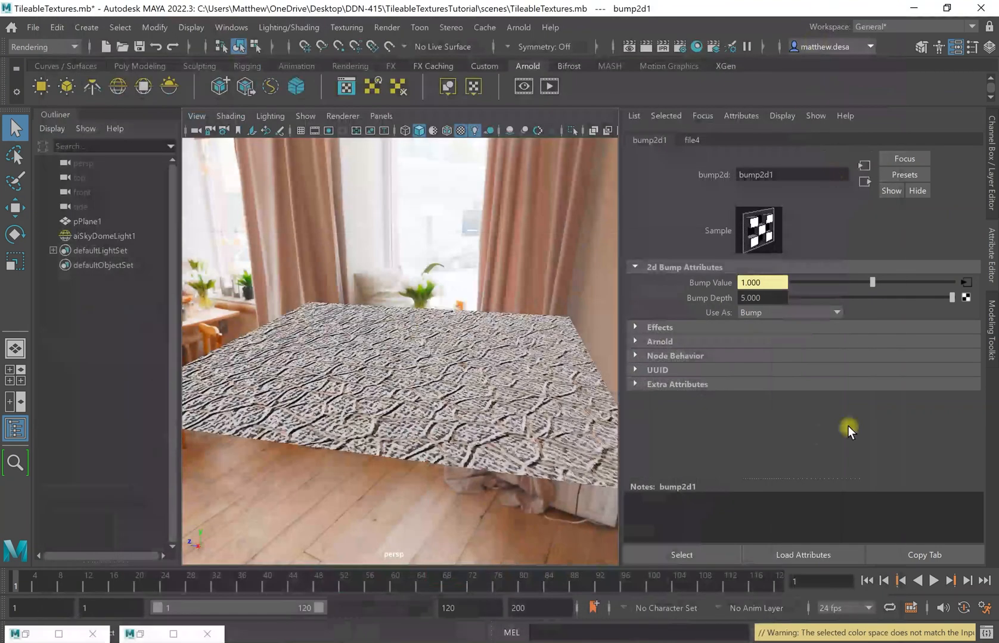
Set bump2d1 to Tangent Space Normals with Bump Depth 0.25 and inspect the floor.
click(828, 309)
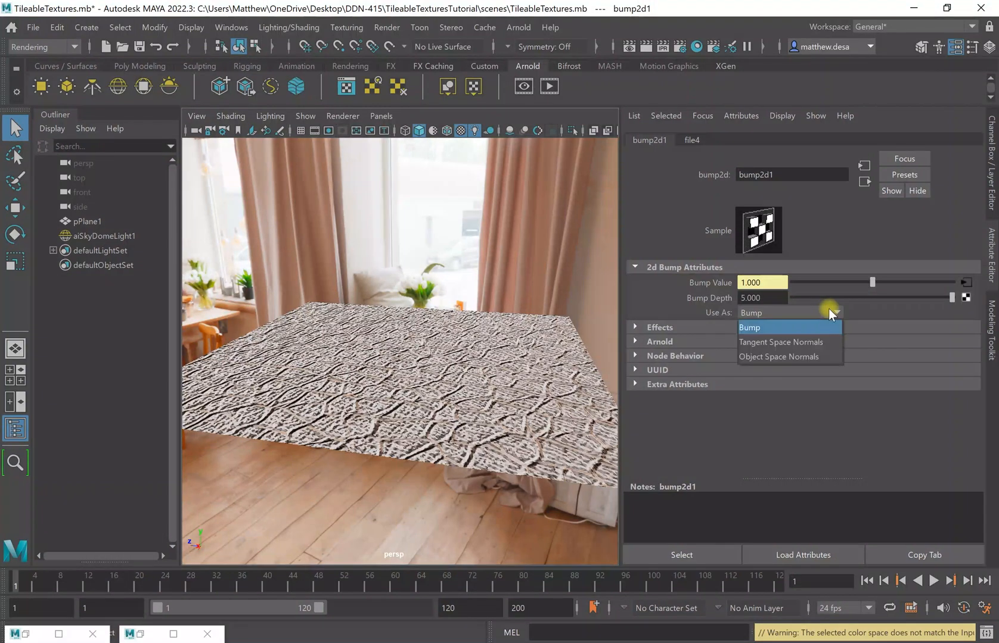
click(796, 340)
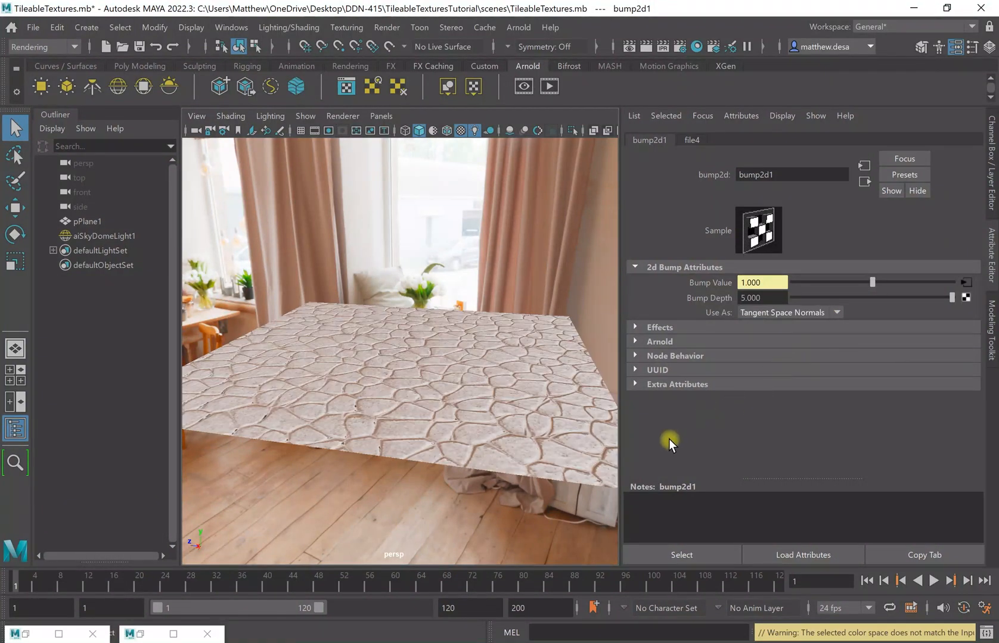
drag(941, 297, 873, 308)
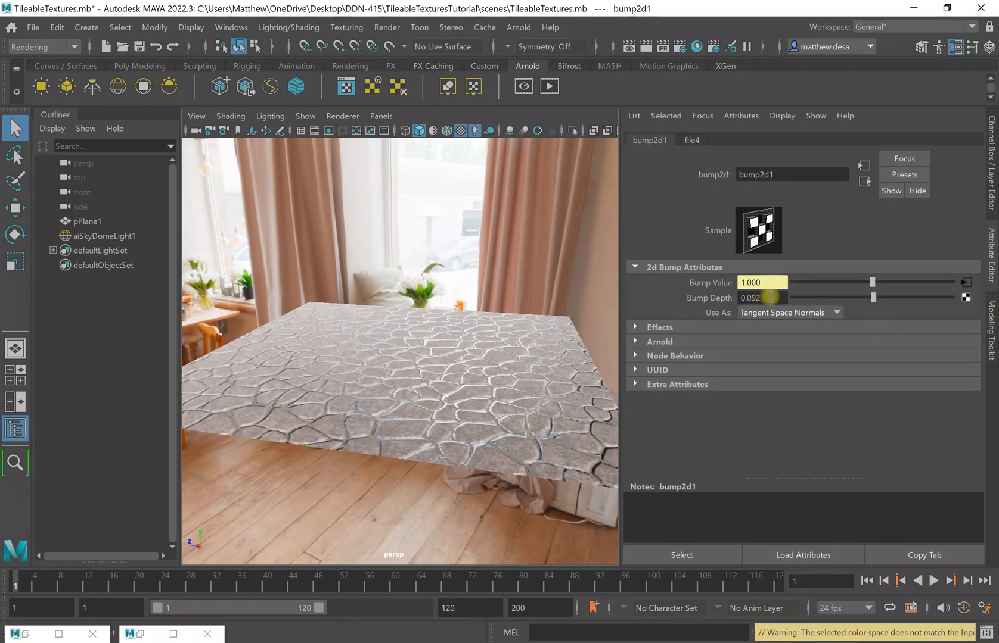
text(.25)
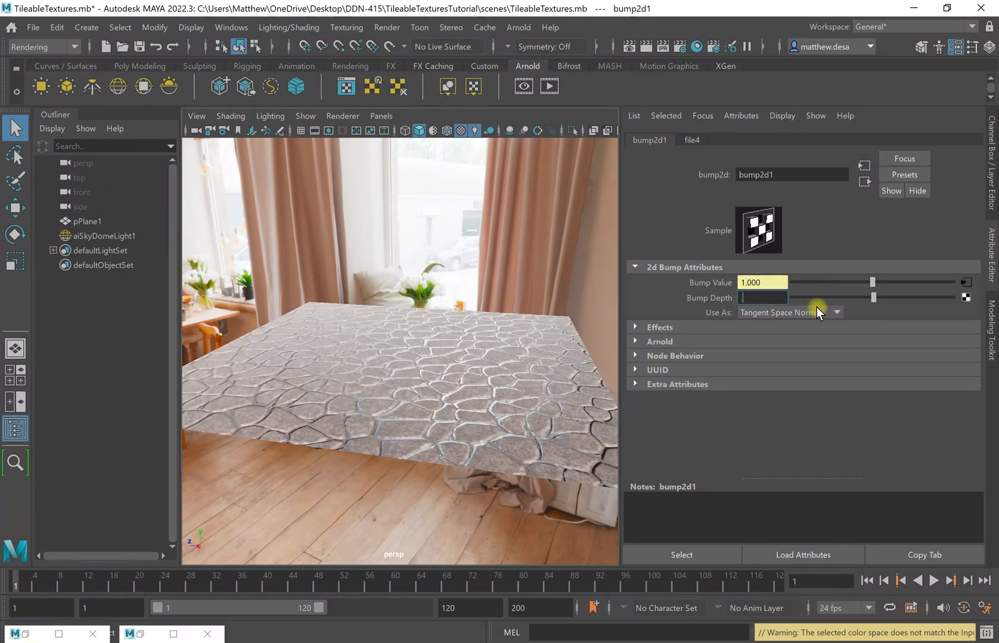
key(Return)
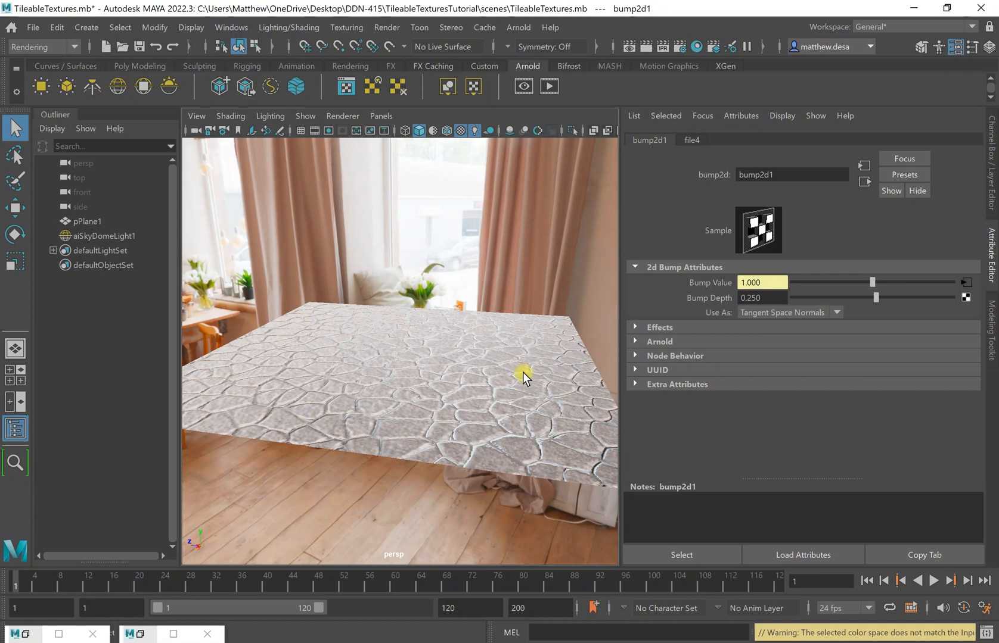
mouse_move(331, 395)
alt+mouse_down()
mouse_move(319, 417)
mouse_move(367, 403)
mouse_move(344, 409)
mouse_move(334, 398)
alt+mouse_up()
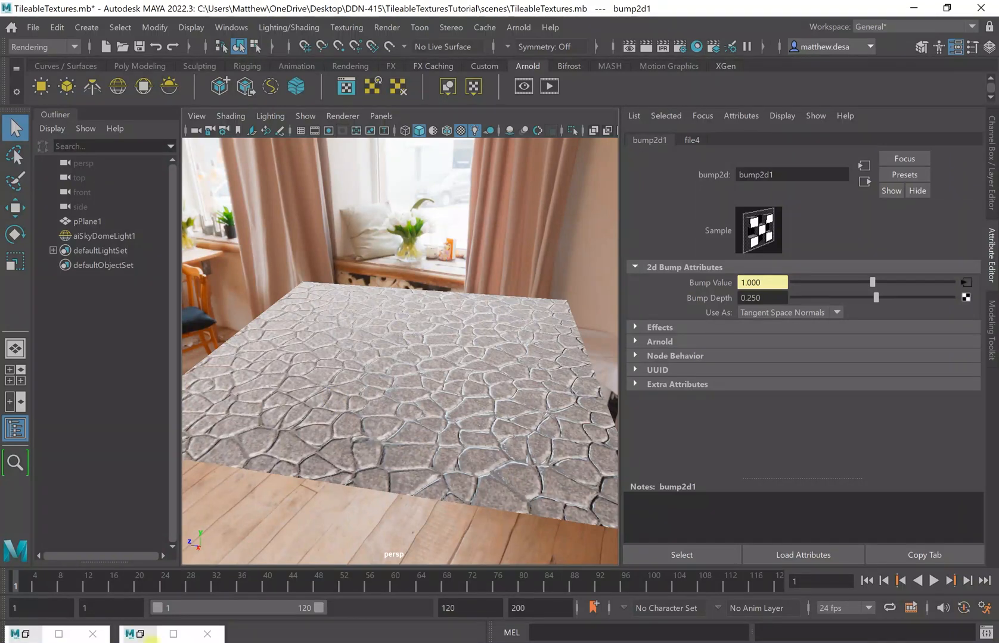
click(147, 636)
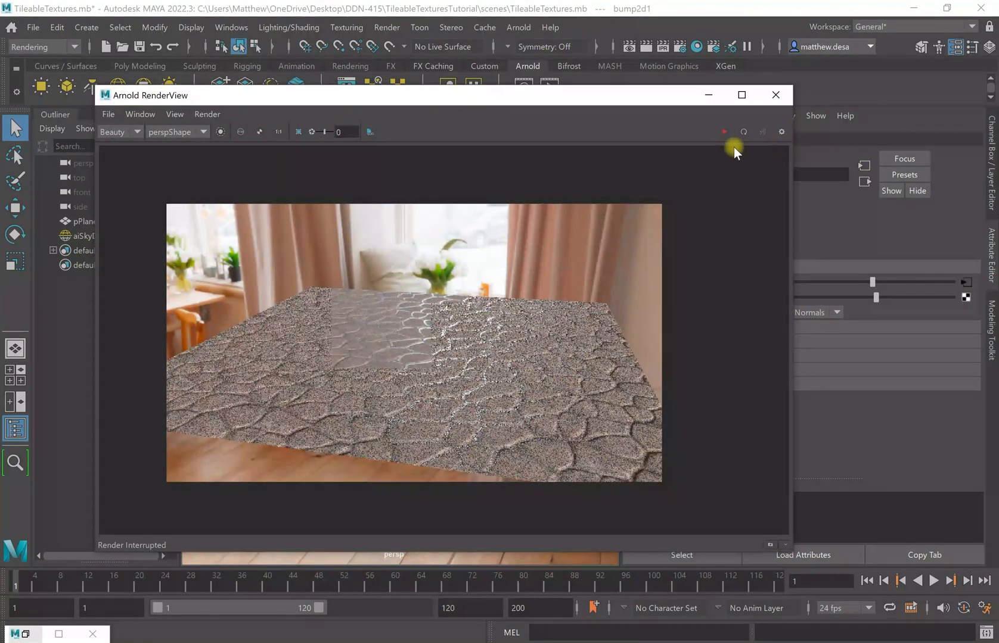
click(723, 132)
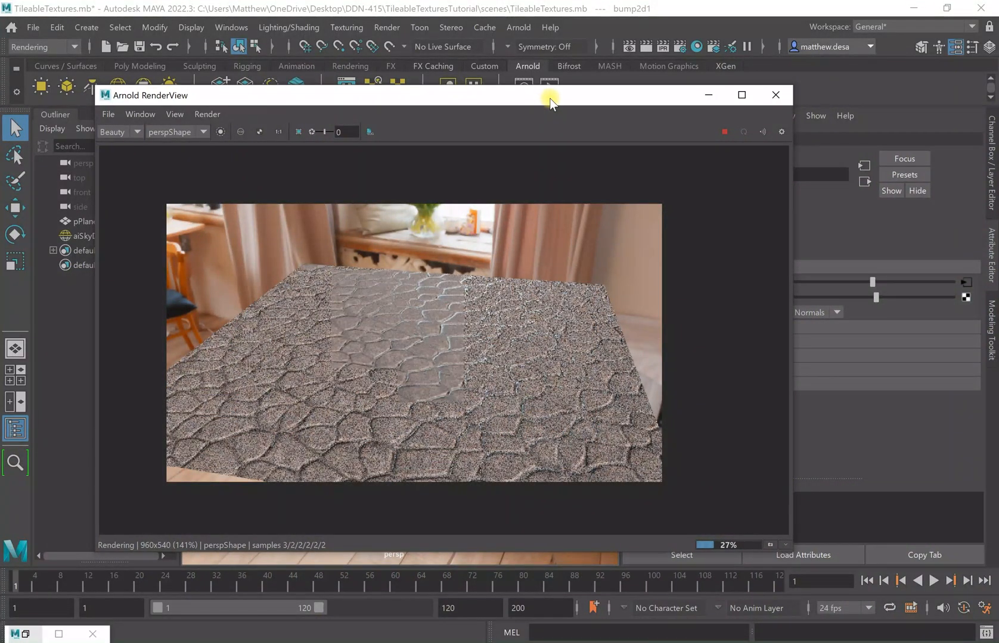
drag(548, 96, 610, 77)
alt+drag(527, 547, 508, 554)
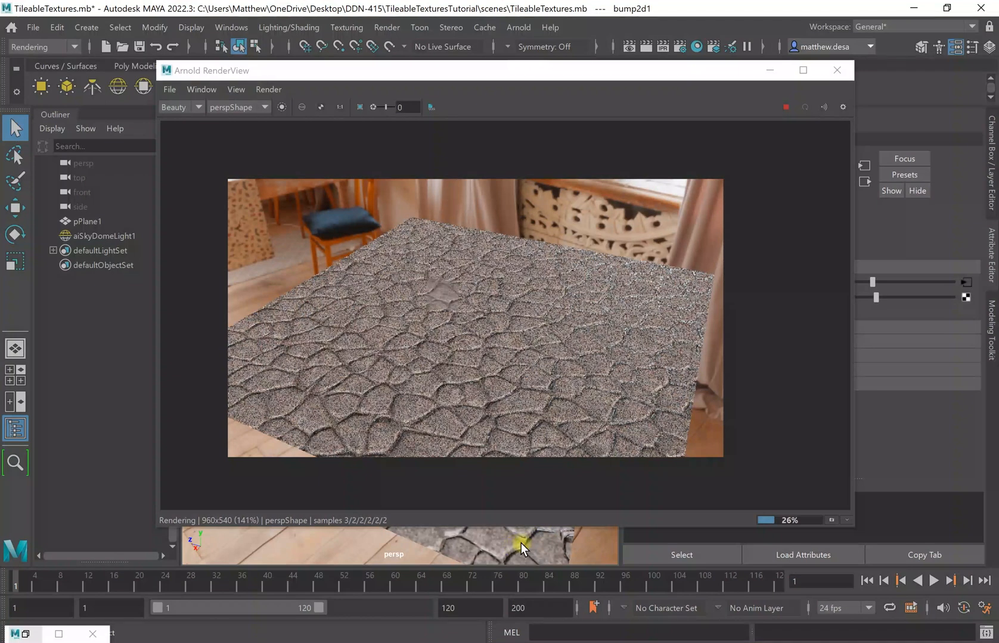
alt+drag(531, 538, 583, 522)
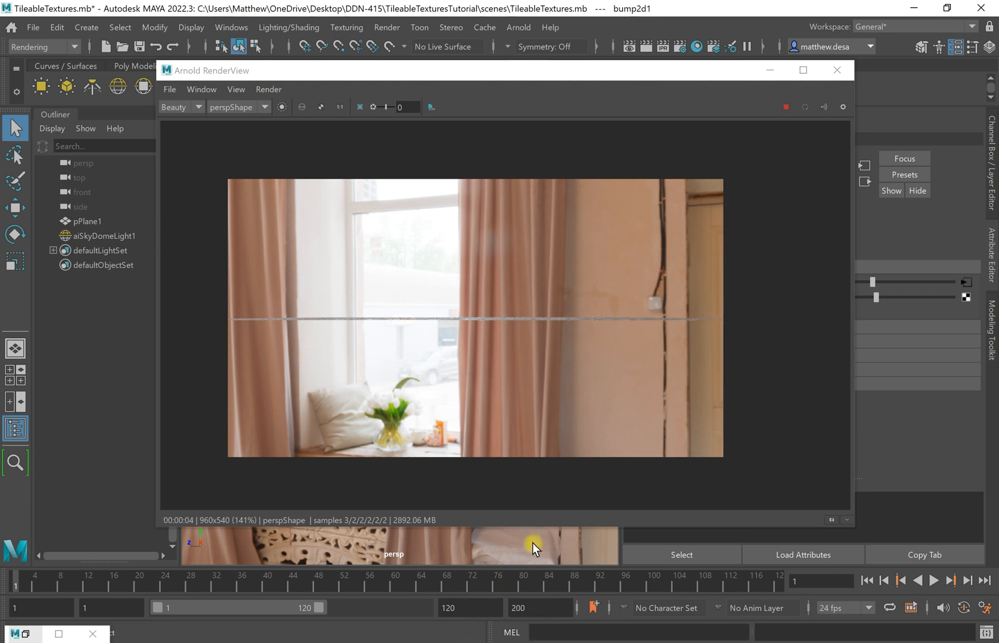
alt+drag(532, 548, 515, 559)
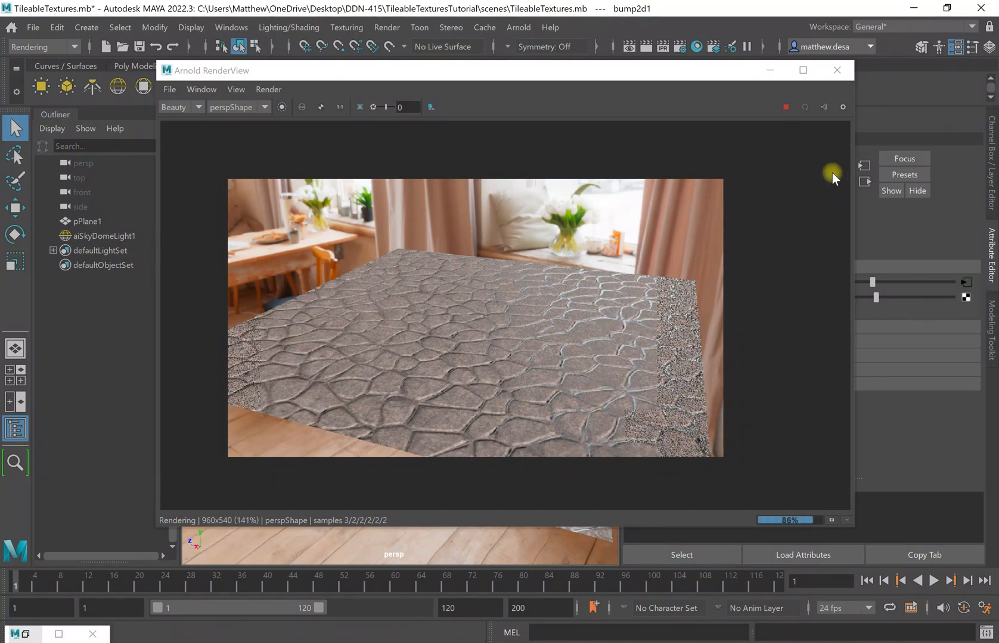
click(787, 107)
click(769, 70)
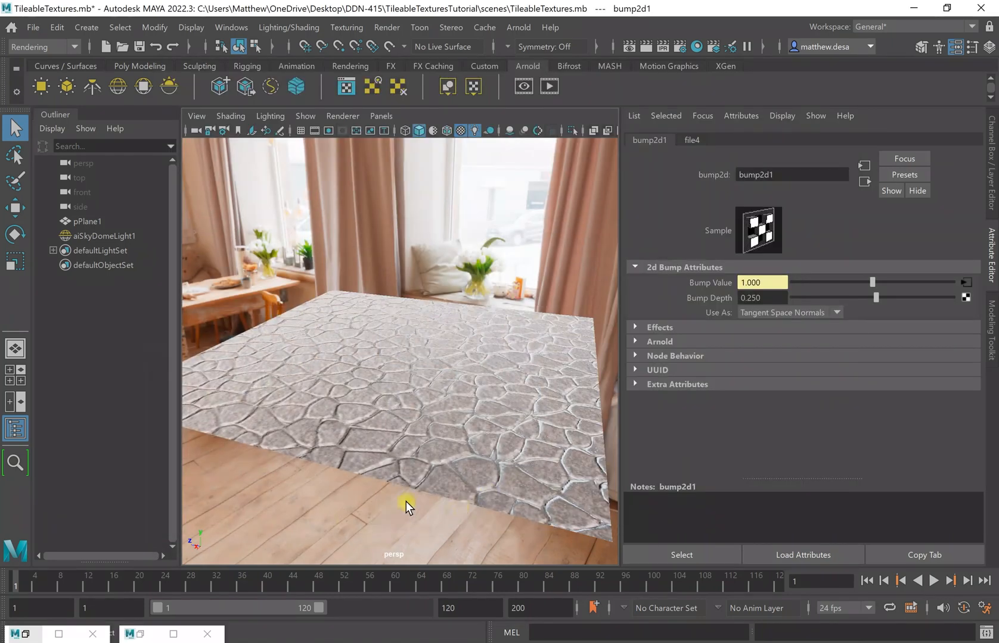
Select pPlane1 to show its Floor aiStandardSurface settings in the Attribute Editor.
click(451, 396)
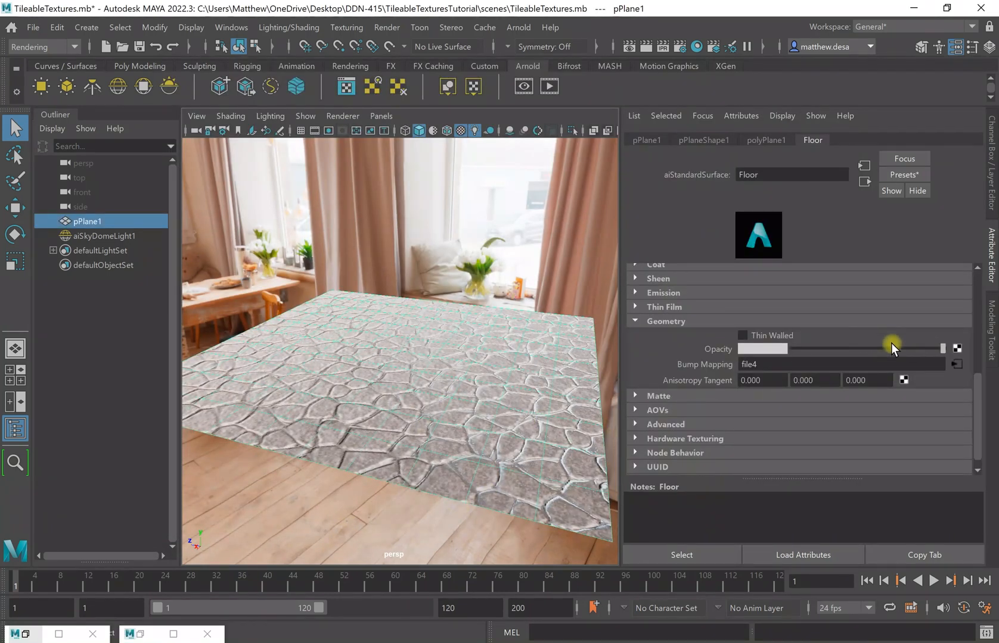
scroll(895, 343, up, 6)
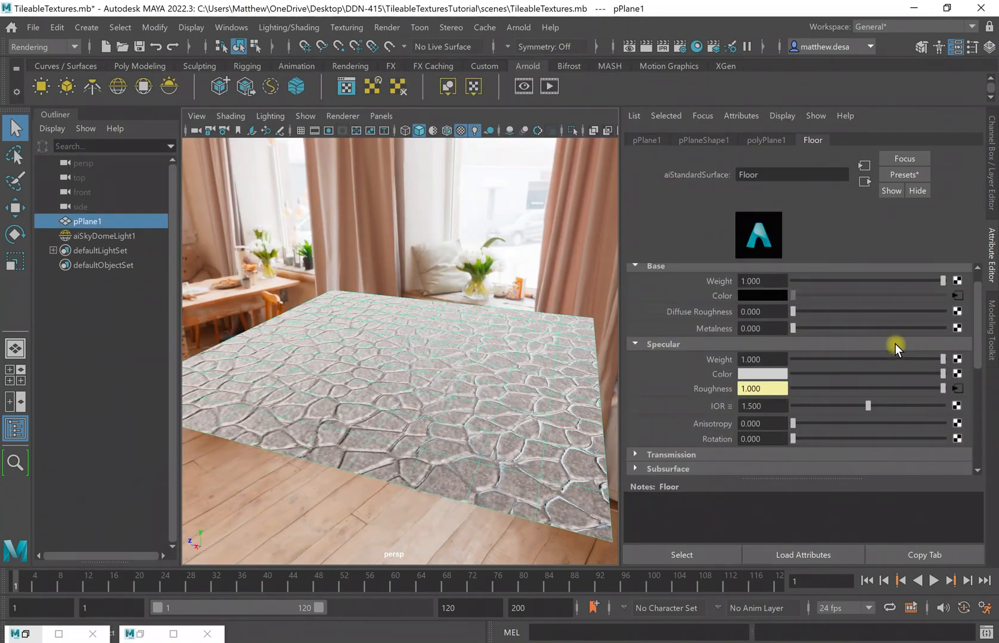
scroll(900, 342, down, 6)
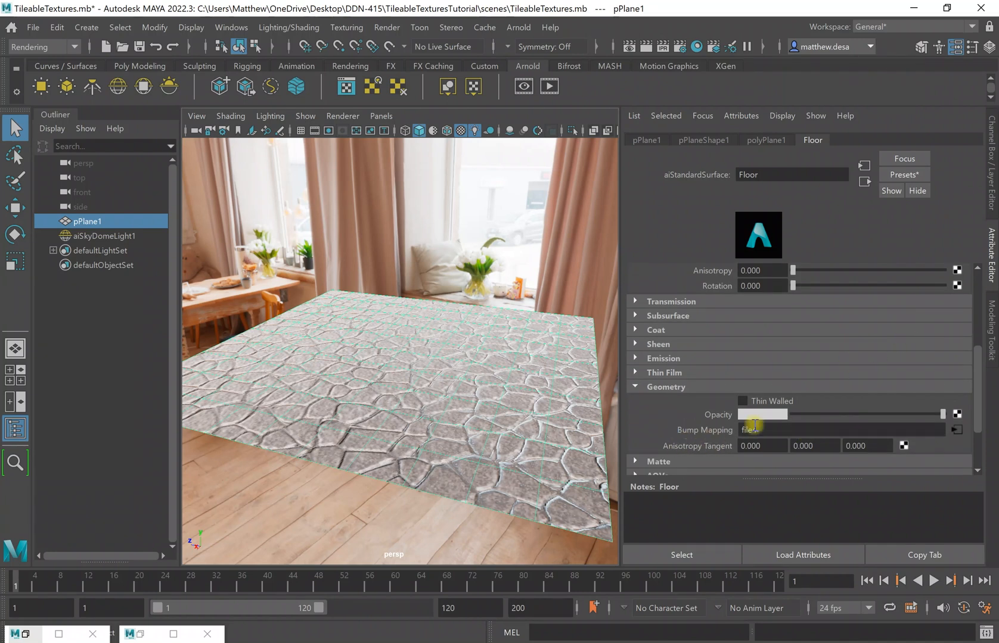
scroll(780, 411, up, 6)
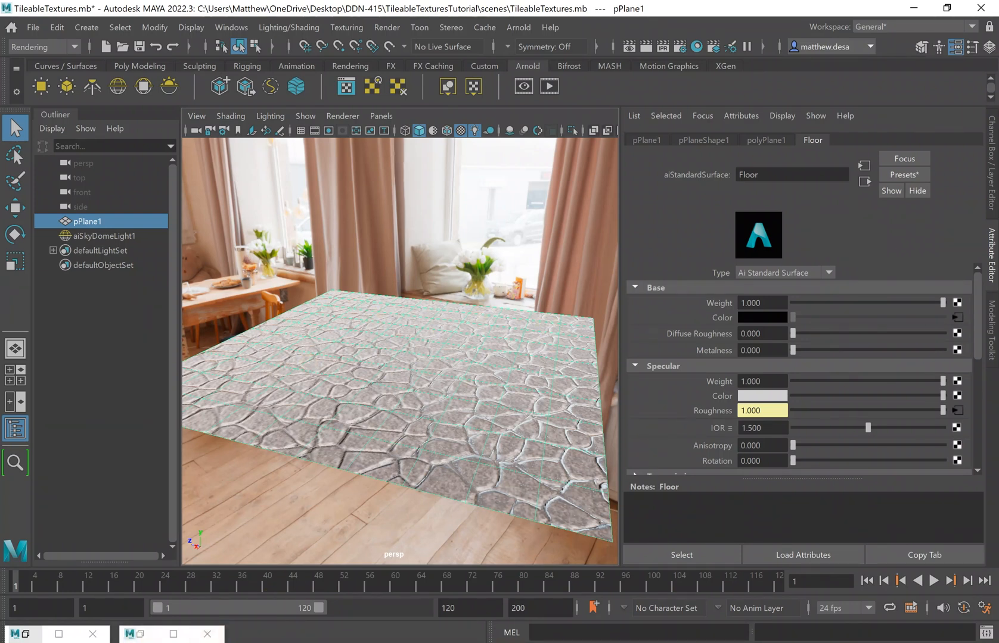
Create a new 1024×1024 Photoshop document.
mouse_move(231, 642)
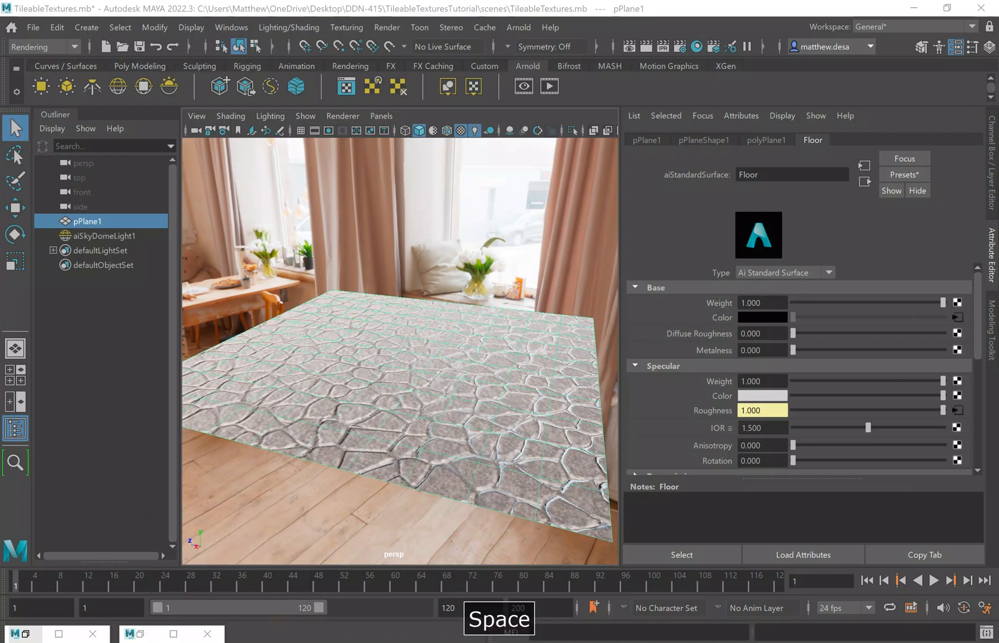
click(231, 642)
key(space)
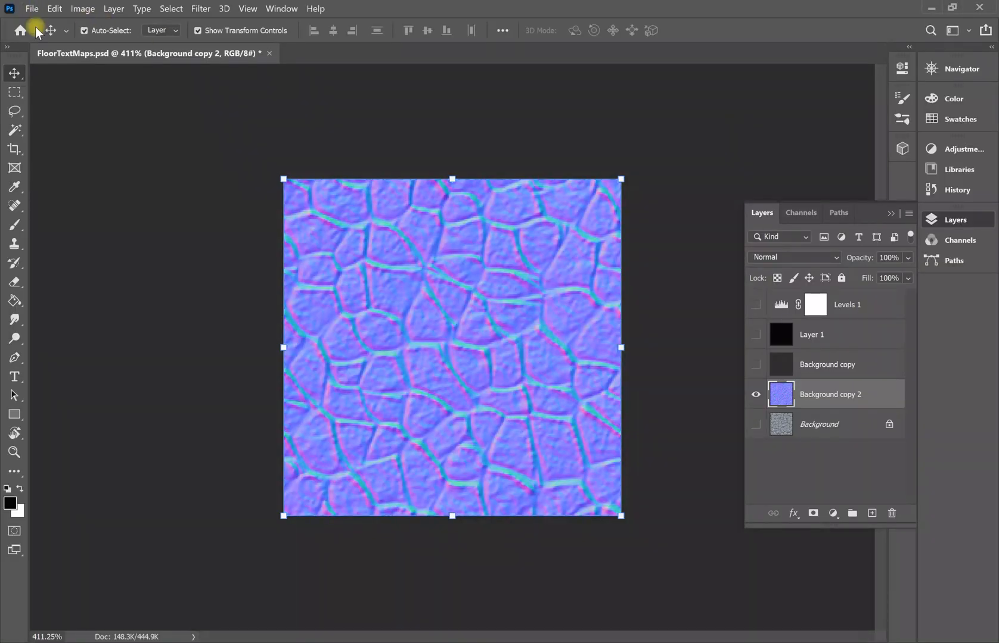
click(28, 9)
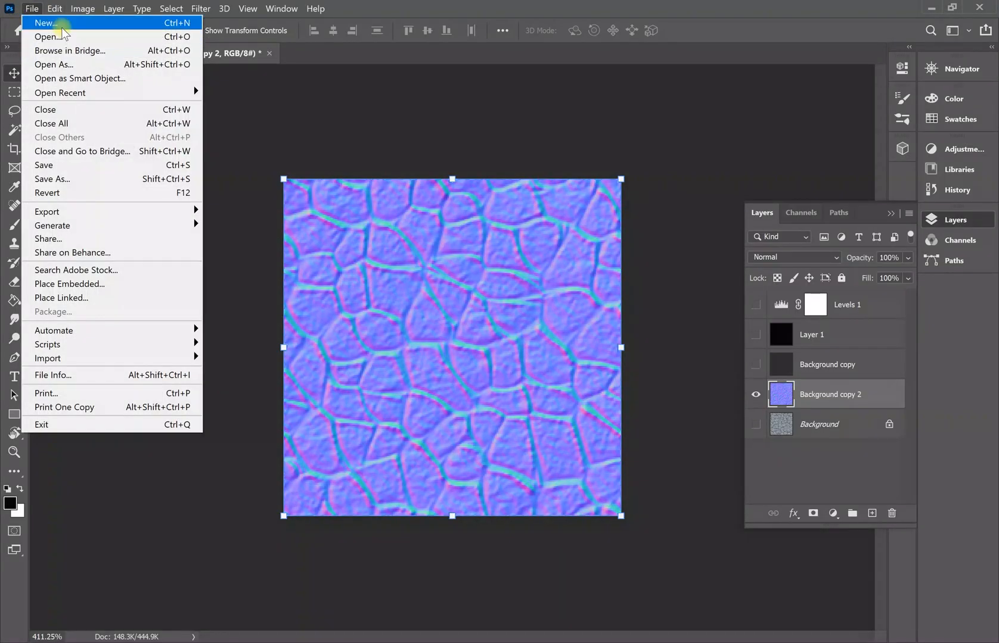
click(43, 21)
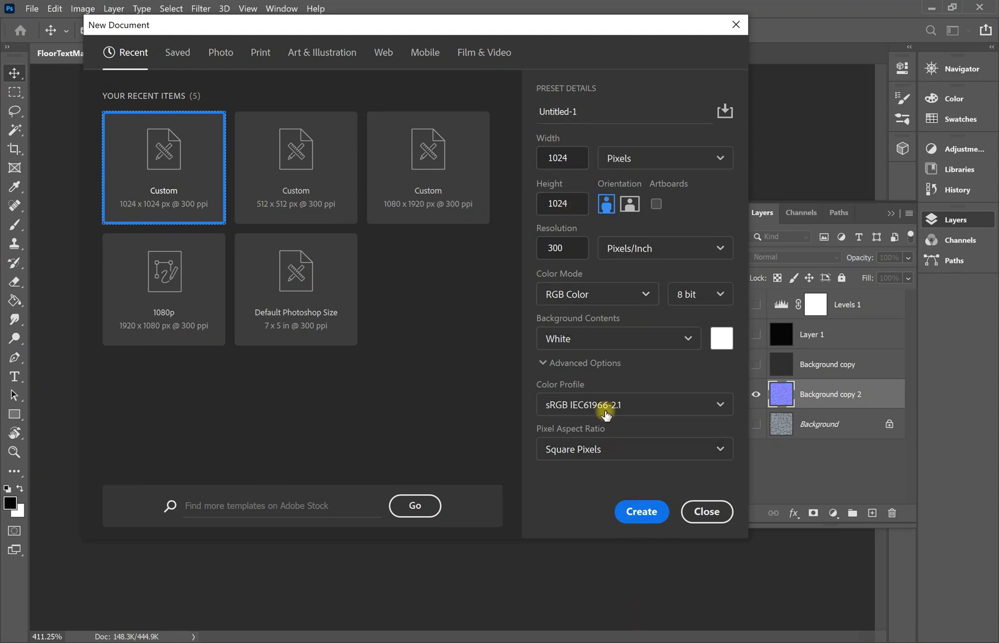
click(647, 525)
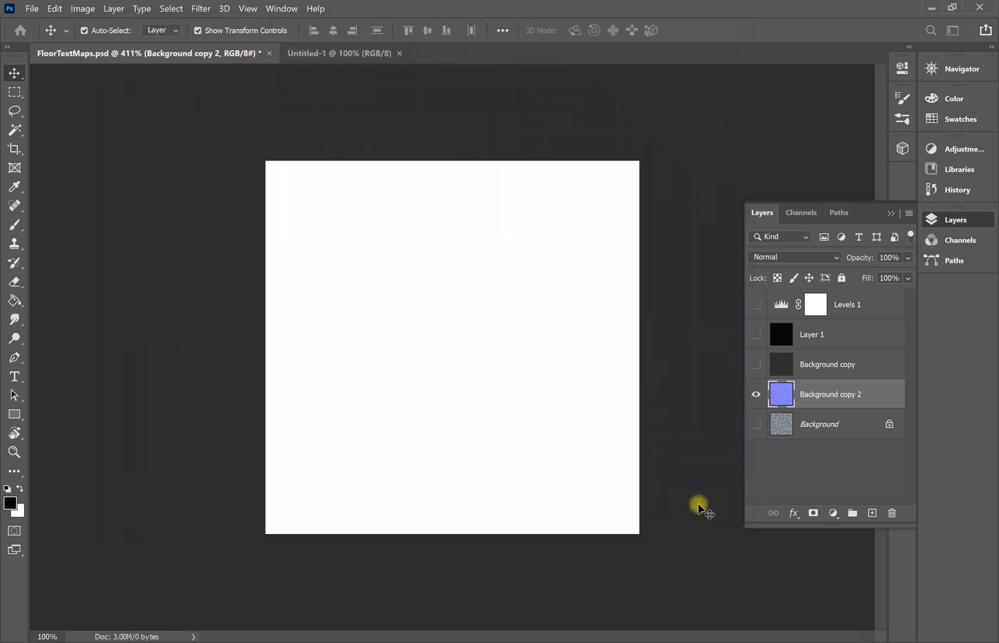
On a new layer, paint a soft black dab at the centre with a size 1100 brush.
click(15, 226)
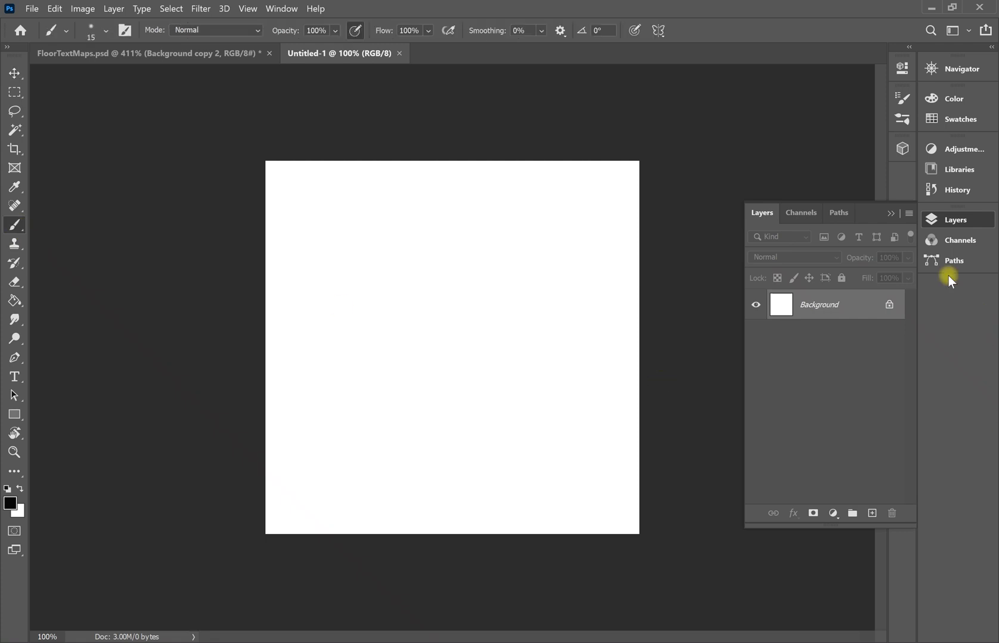
click(872, 513)
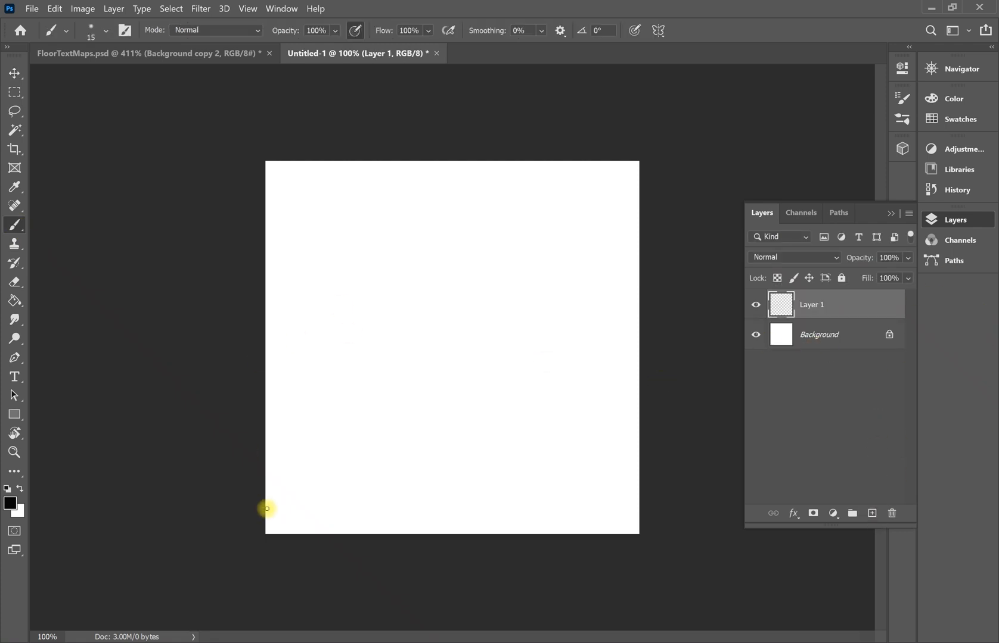
key(bracketright)
key(bracketright)
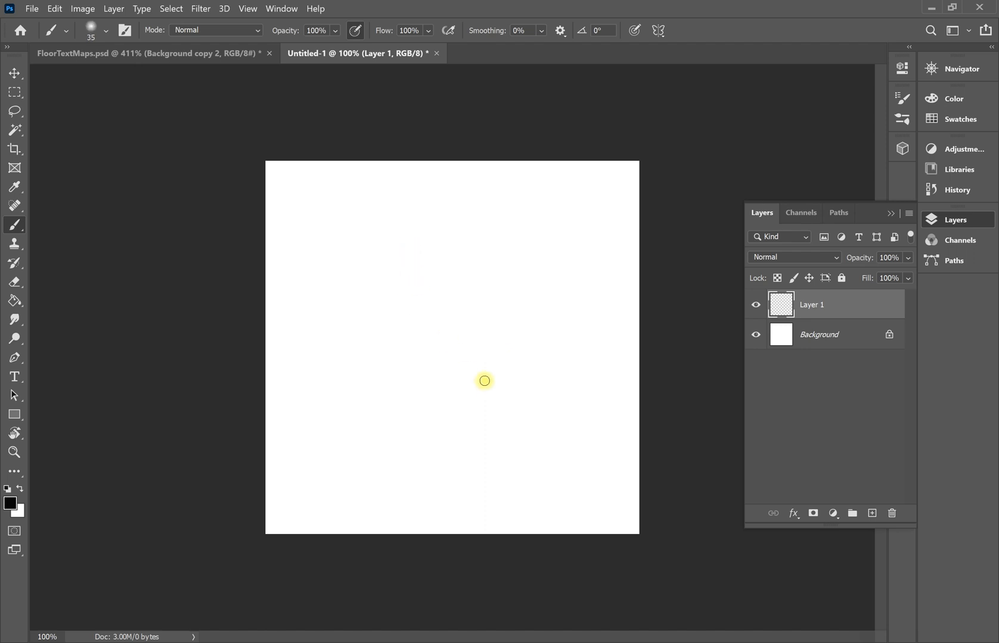
key(bracketright)
key(bracketright)
key(bracketright)
key(bracketright)
key(bracketright)
key(bracketright)
key(bracketright)
key(bracketright)
key(bracketright)
key(bracketright)
key(bracketright)
key(bracketright)
key(bracketright)
key(bracketright)
key(bracketright)
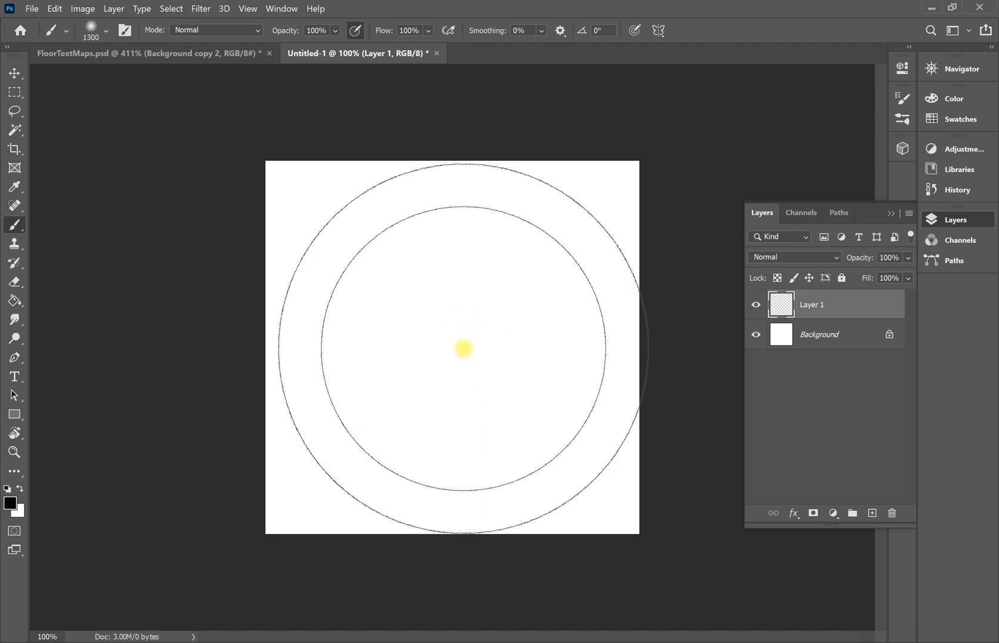
key(bracketleft)
key(bracketleft)
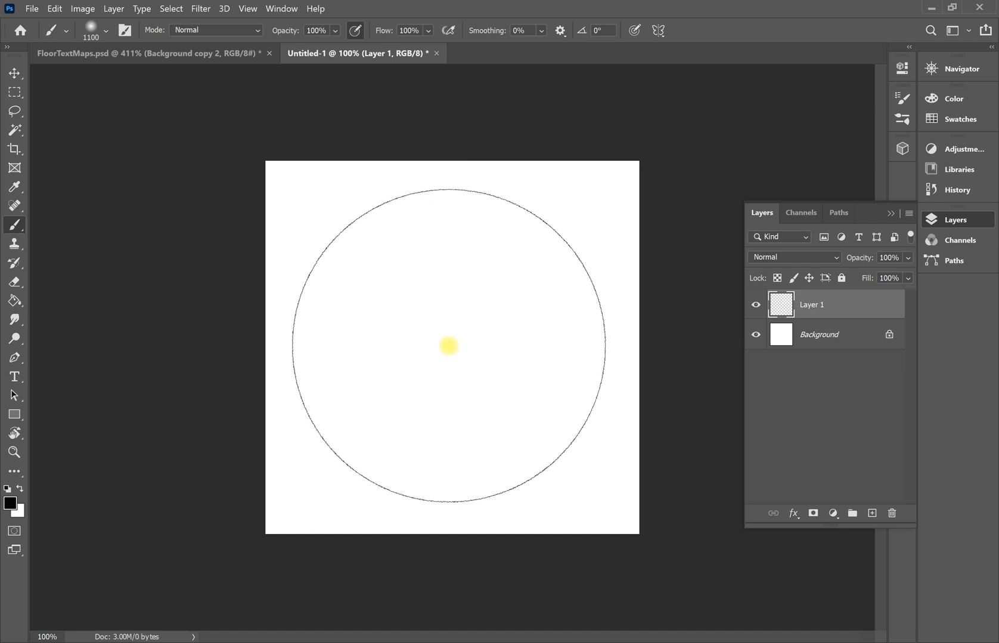
click(449, 346)
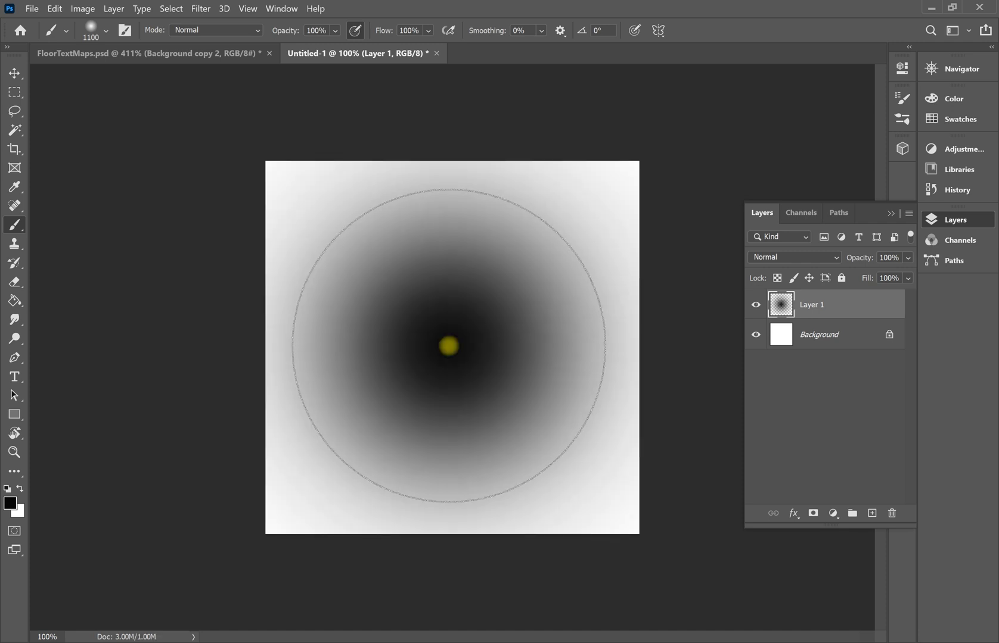
click(37, 11)
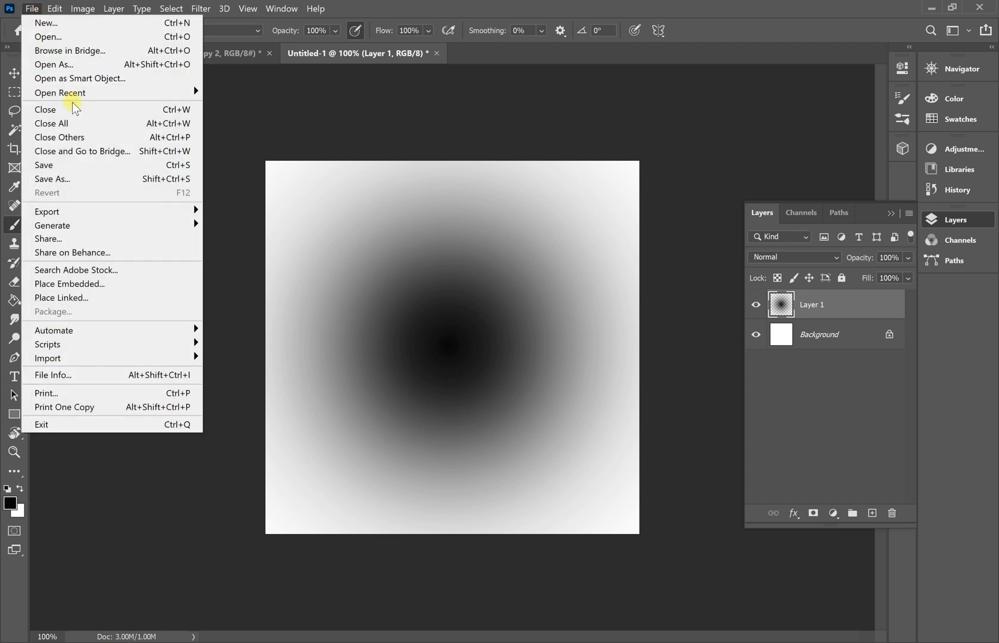
Save the image as the PNG file Floor_Op in the images folder with default PNG options.
click(111, 179)
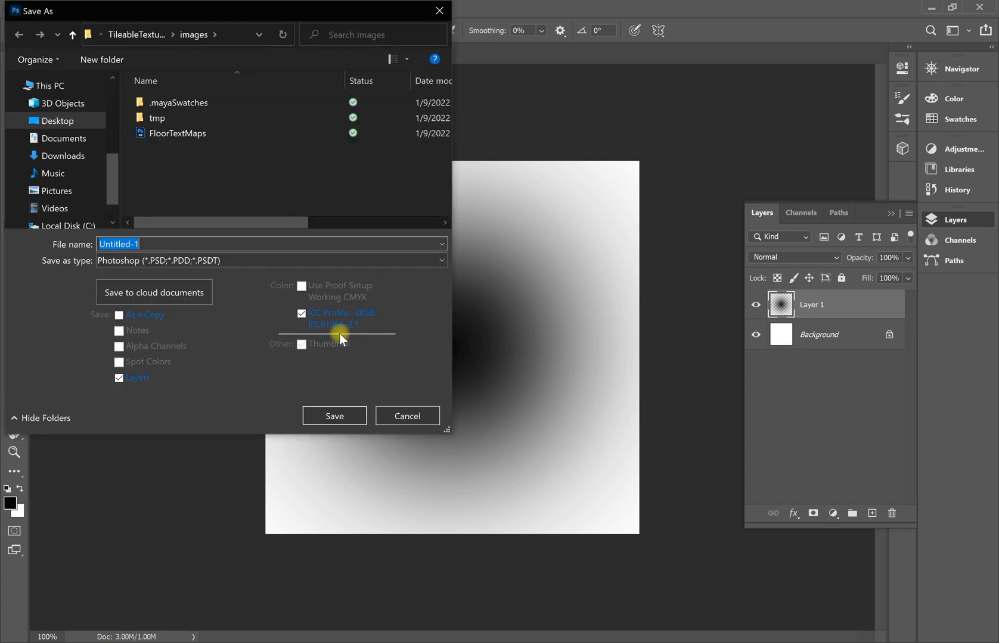
click(178, 260)
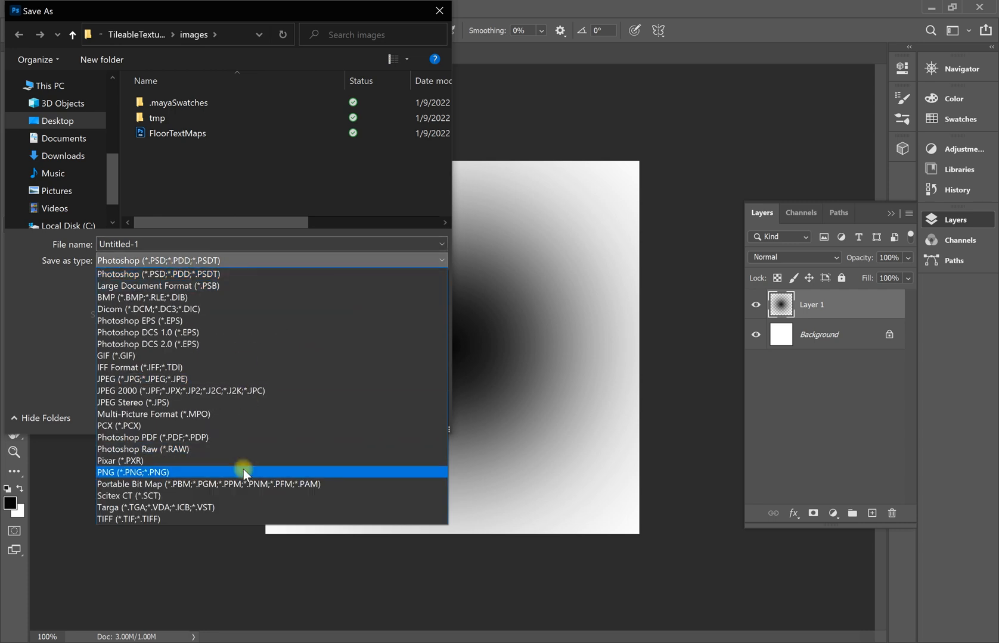
click(233, 473)
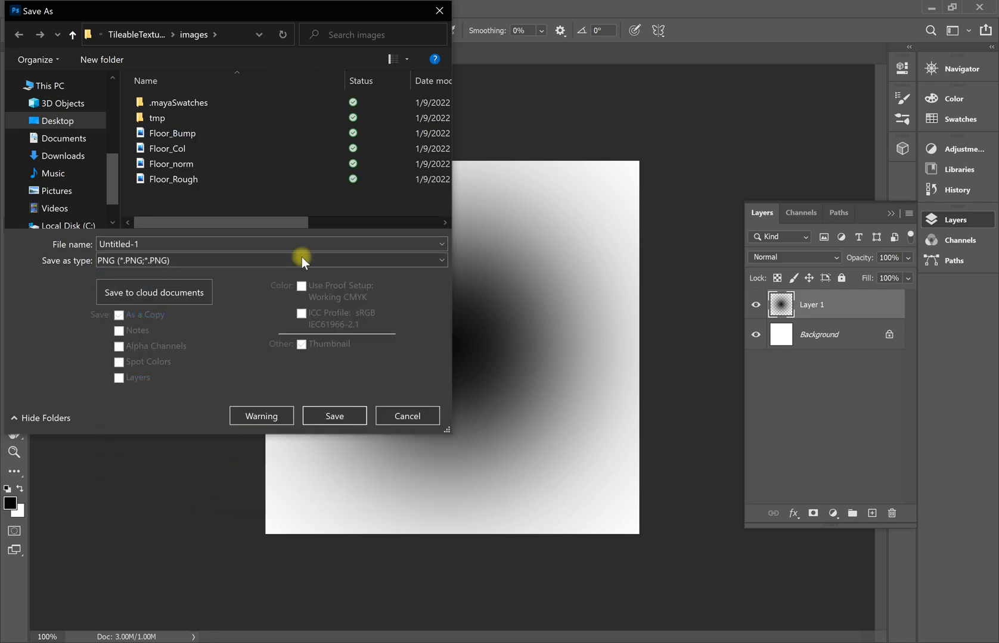
double_click(261, 240)
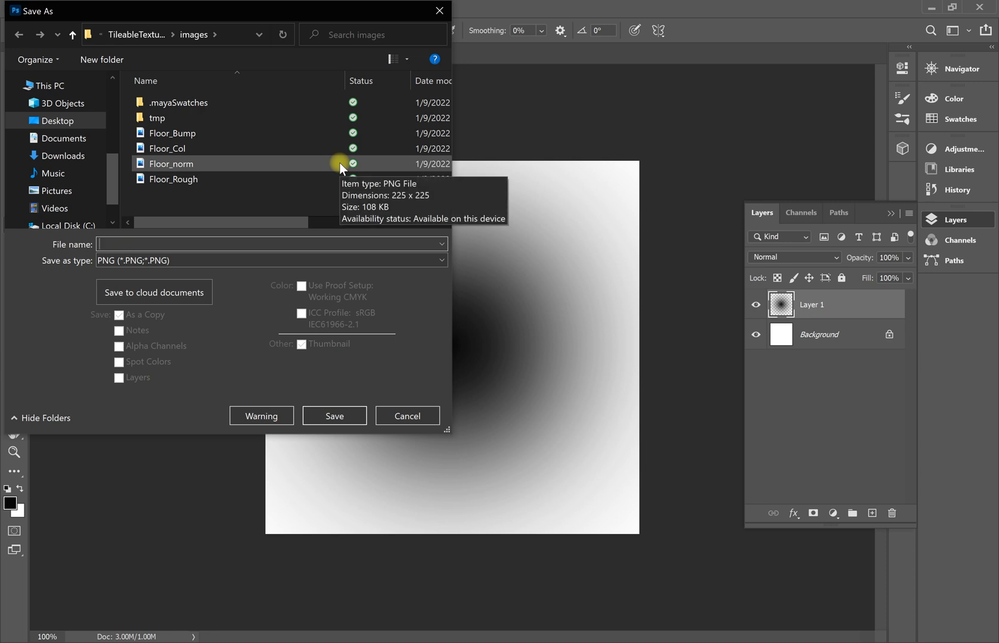
text(Floor_Op)
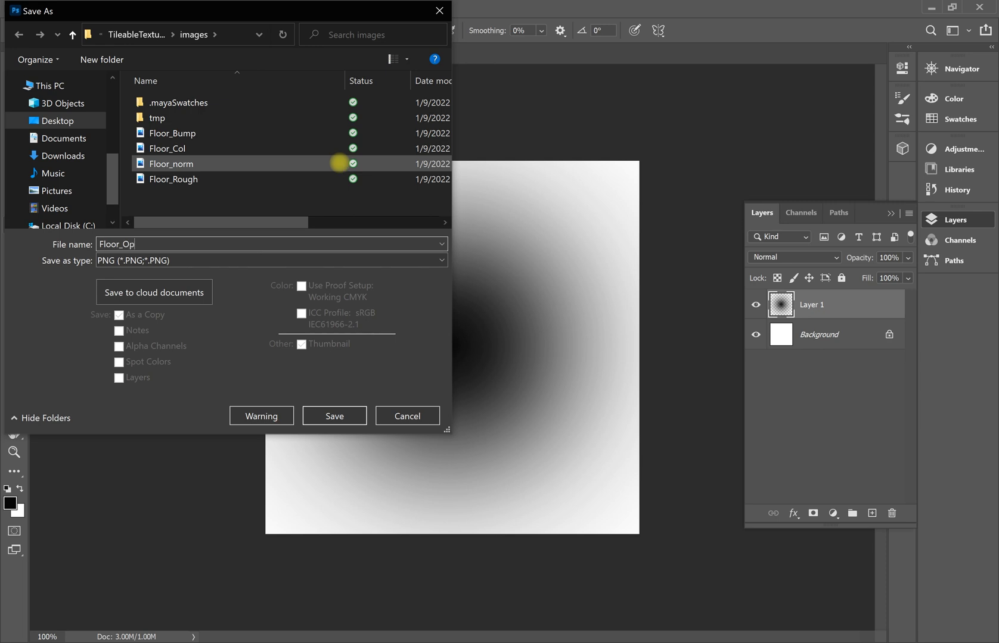
click(333, 416)
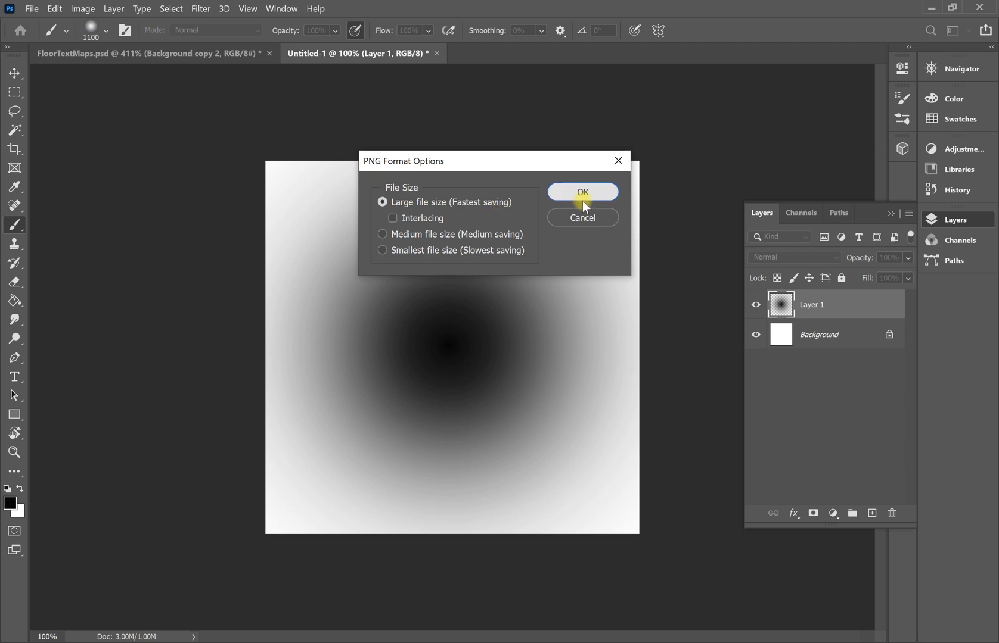
click(583, 201)
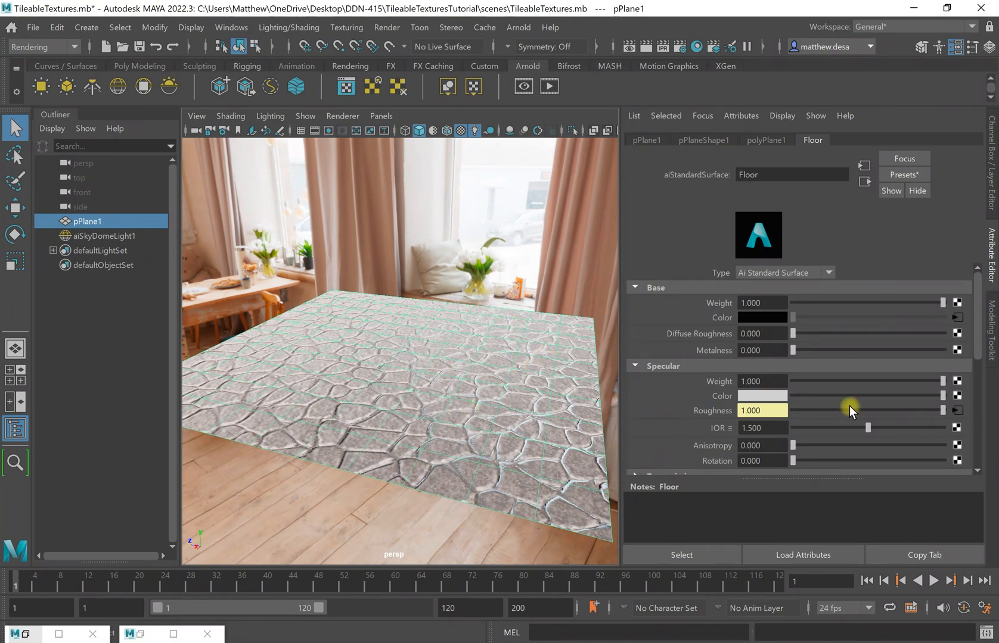
Test-render a lowered Floor shader opacity in Arnold, then drag opacity back up to full white.
scroll(849, 409, down, 10)
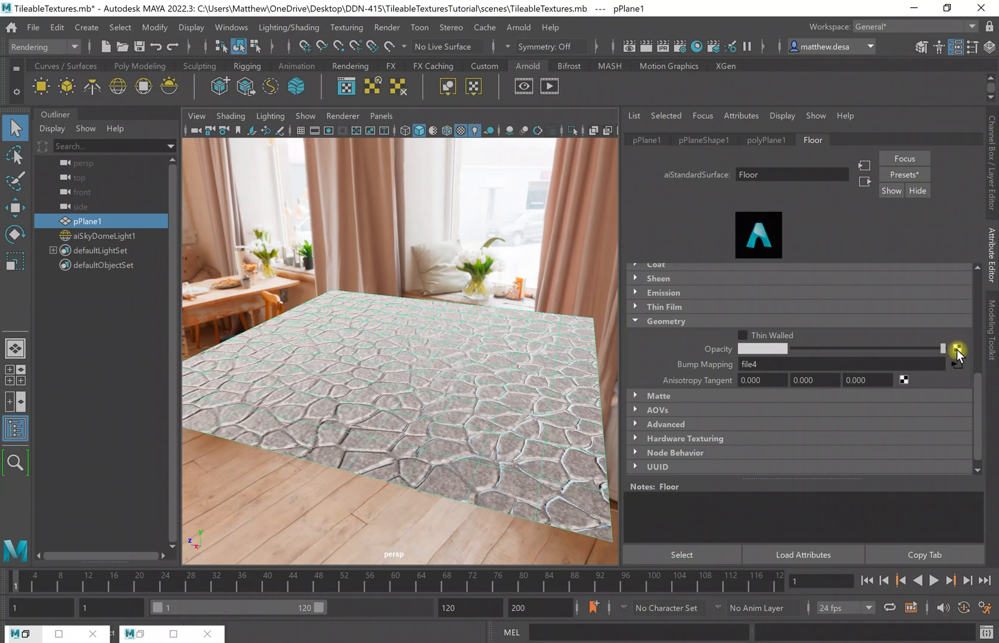
drag(948, 350, 799, 350)
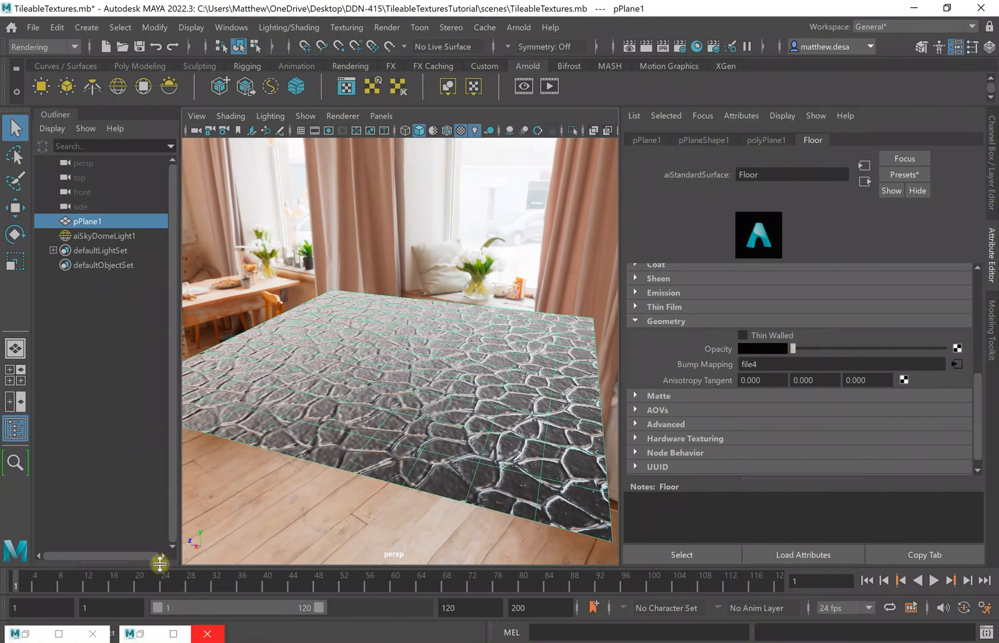
click(37, 632)
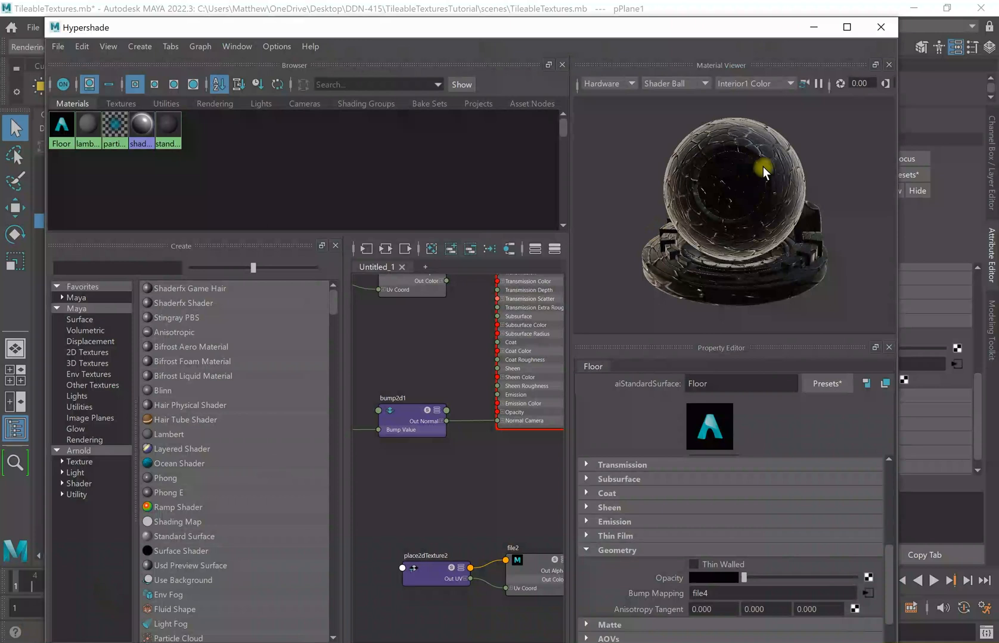
click(815, 28)
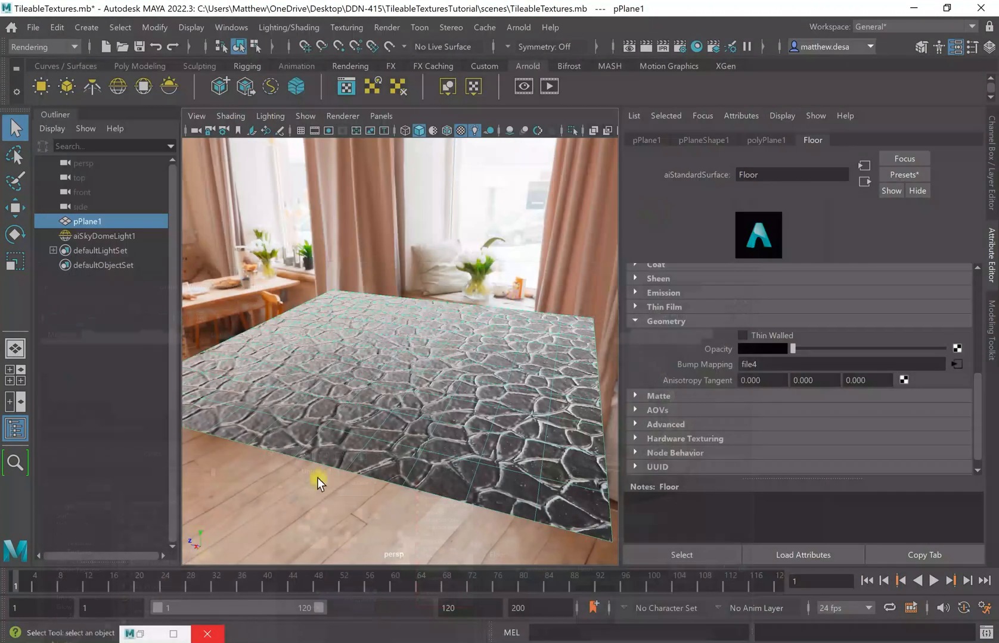
click(135, 633)
click(786, 108)
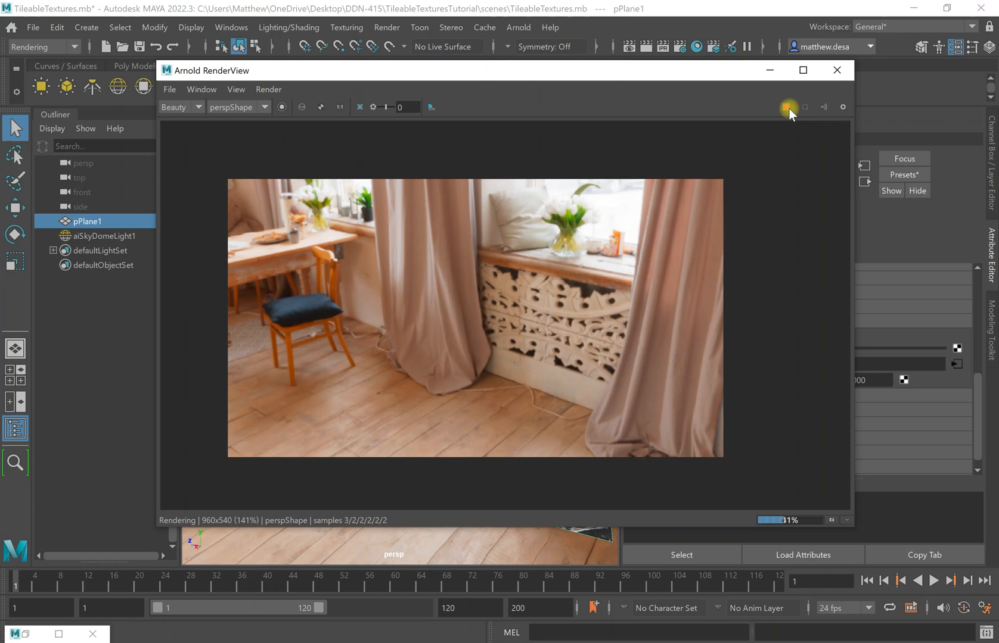
click(769, 70)
drag(793, 351, 987, 357)
Connect a new file texture loading images/Floor_Op.png to the Floor material's opacity.
click(956, 349)
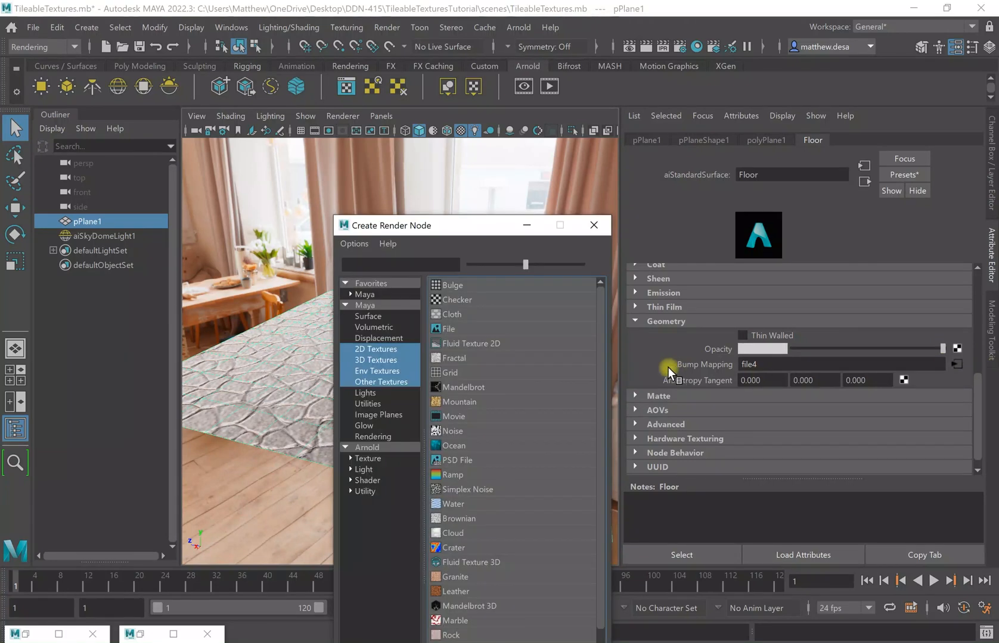
click(456, 332)
click(958, 334)
click(114, 173)
click(108, 150)
double_click(191, 145)
double_click(233, 180)
double_click(179, 206)
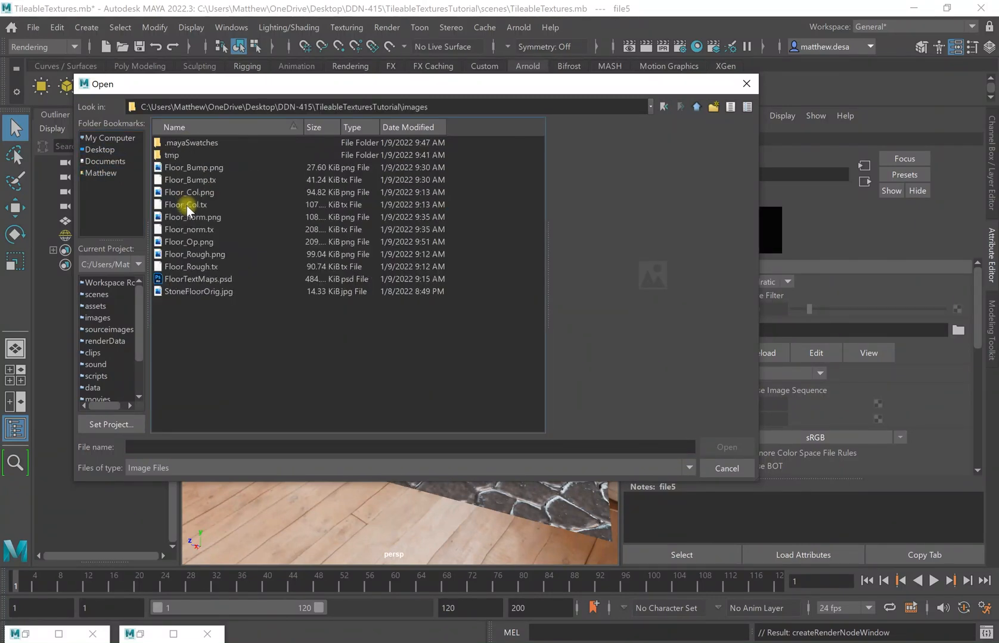
click(185, 242)
click(739, 448)
scroll(852, 430, down, 2)
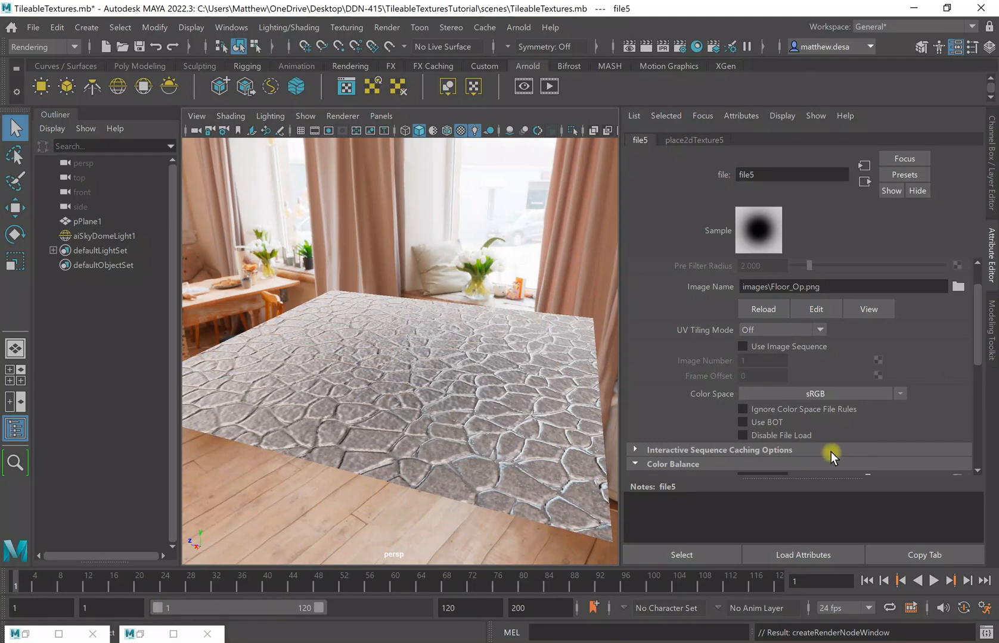
scroll(875, 399, down, 8)
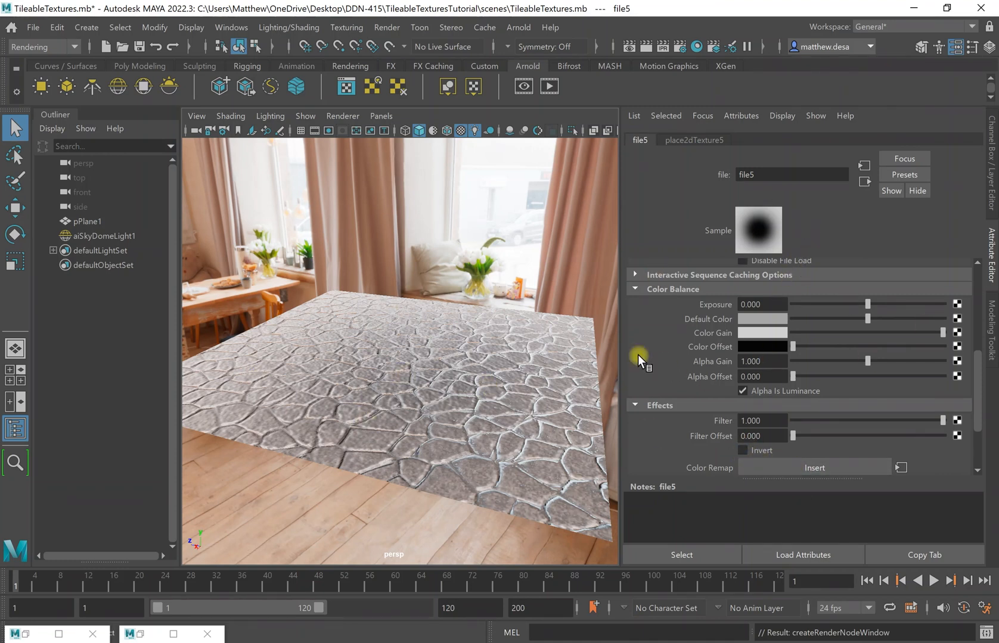
Start a quick Arnold render with the new opacity map, then stop it.
click(26, 635)
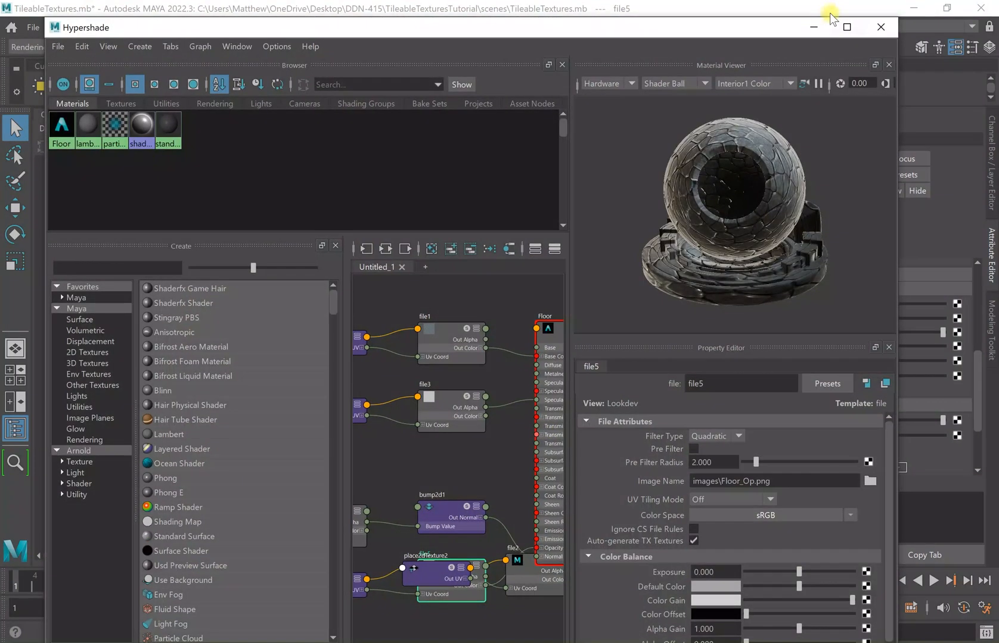
click(812, 27)
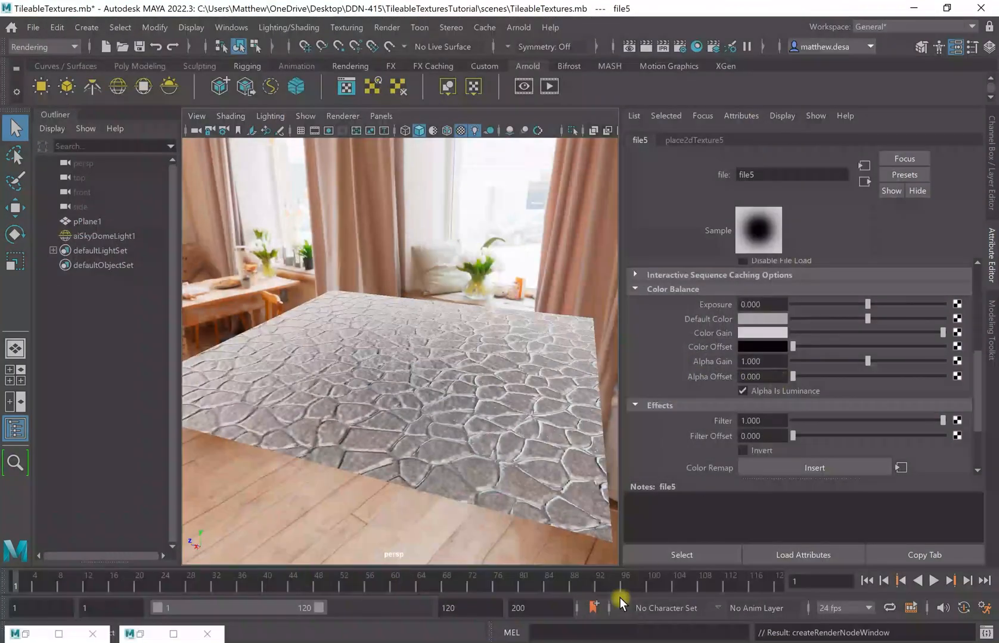
click(148, 635)
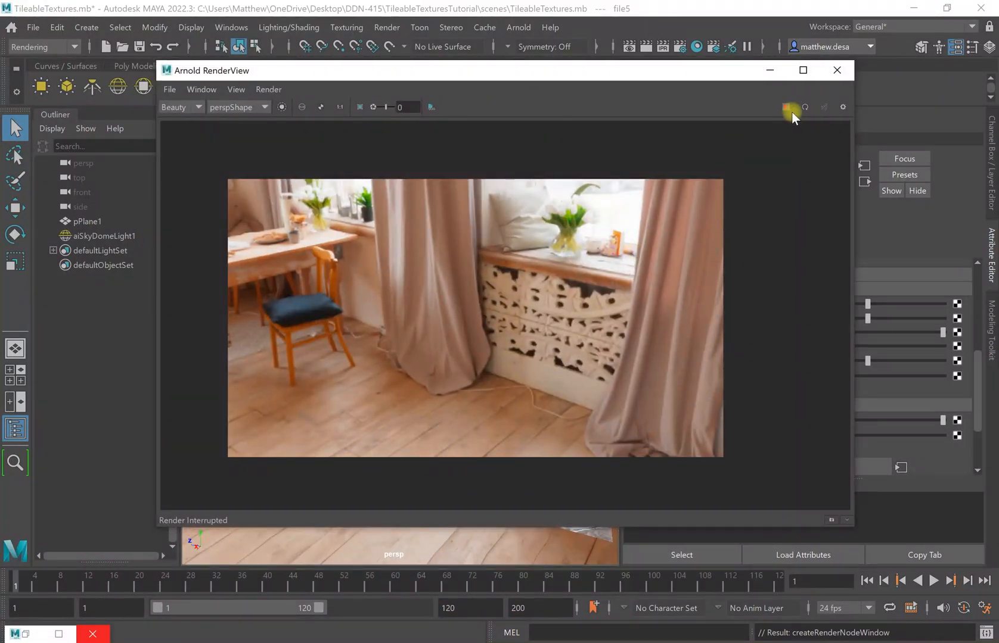
click(787, 111)
click(786, 108)
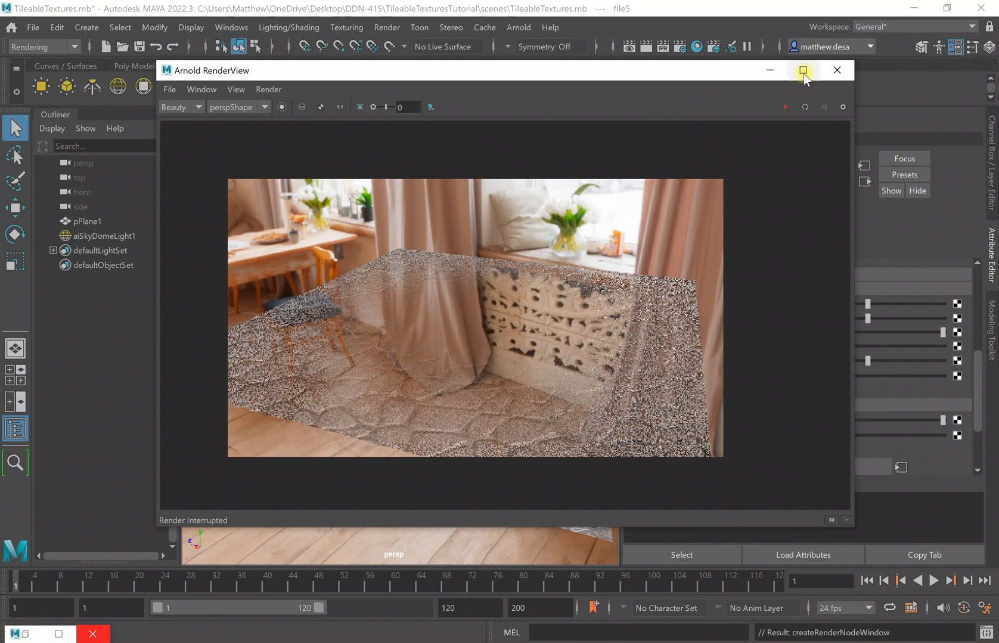
click(777, 74)
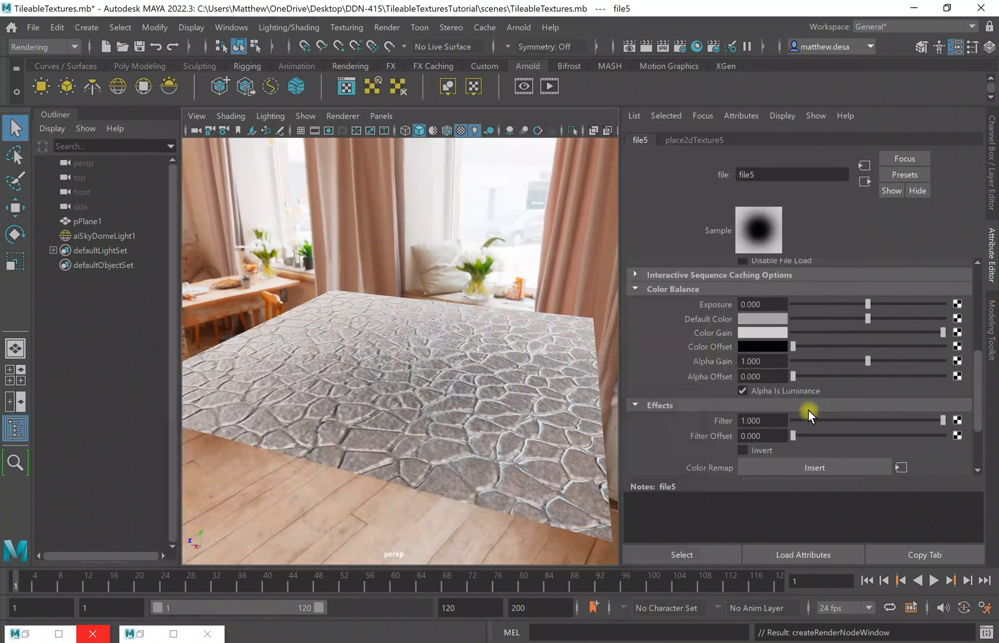
Invert the opacity map and re-render so the floor edges fade into the room.
click(751, 449)
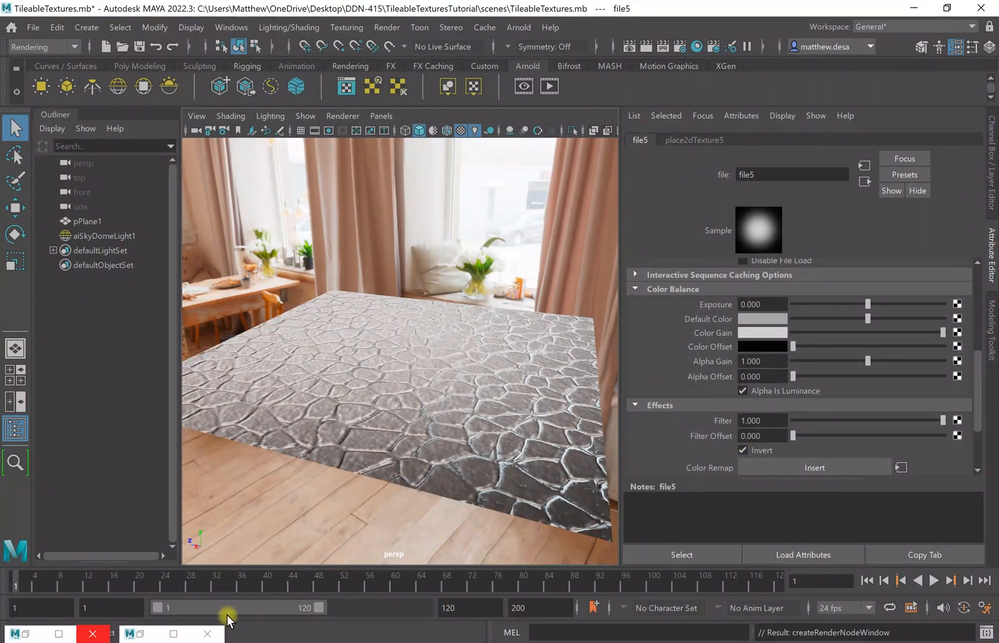
click(140, 634)
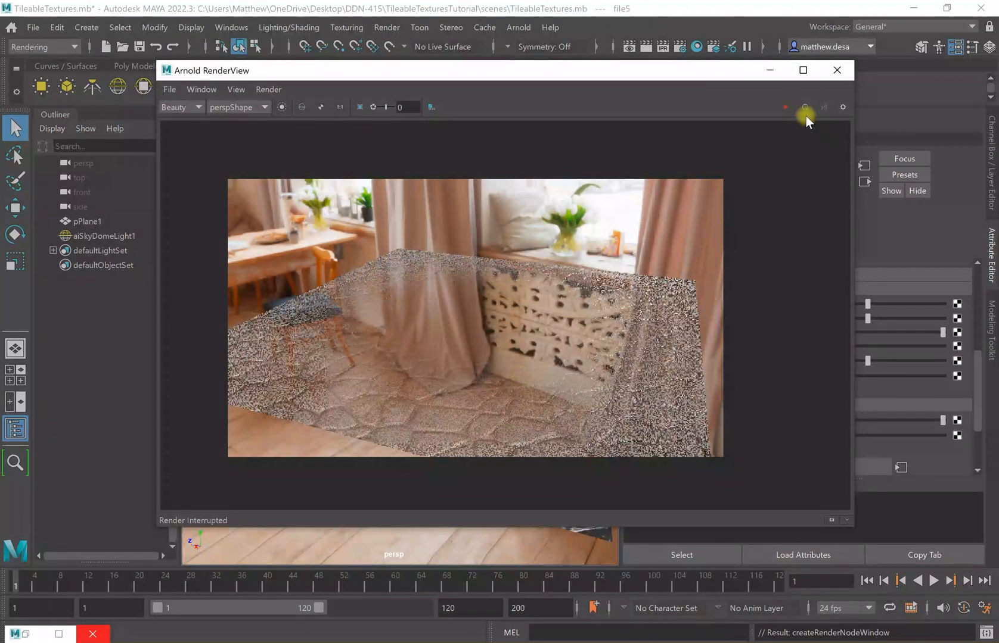
click(784, 108)
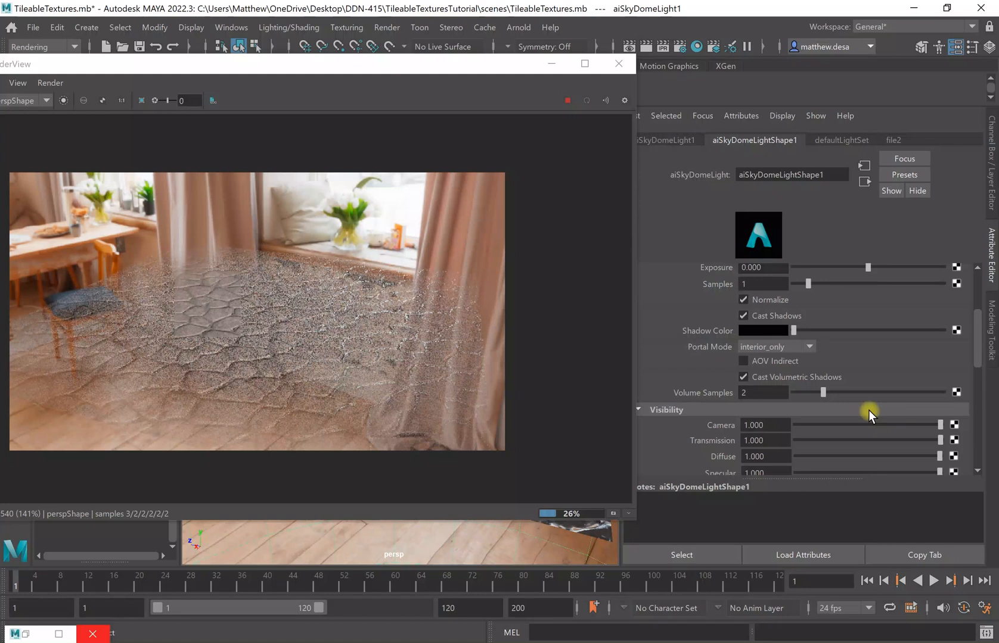
Set aiSkyDomeLightShape1's Camera visibility to 0 so only the floor renders.
scroll(868, 409, down, 5)
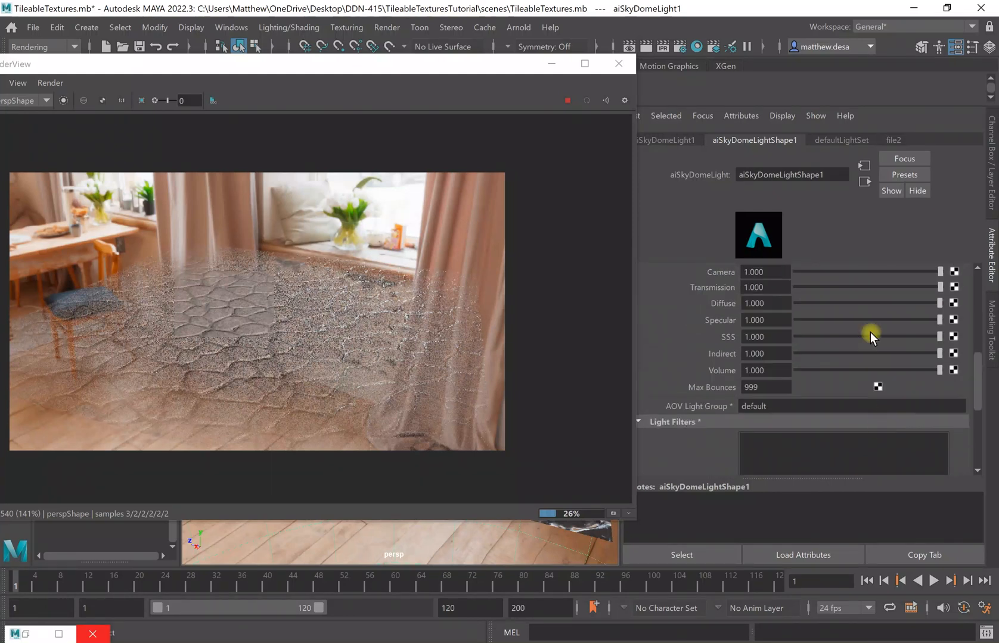
scroll(863, 346, up, 3)
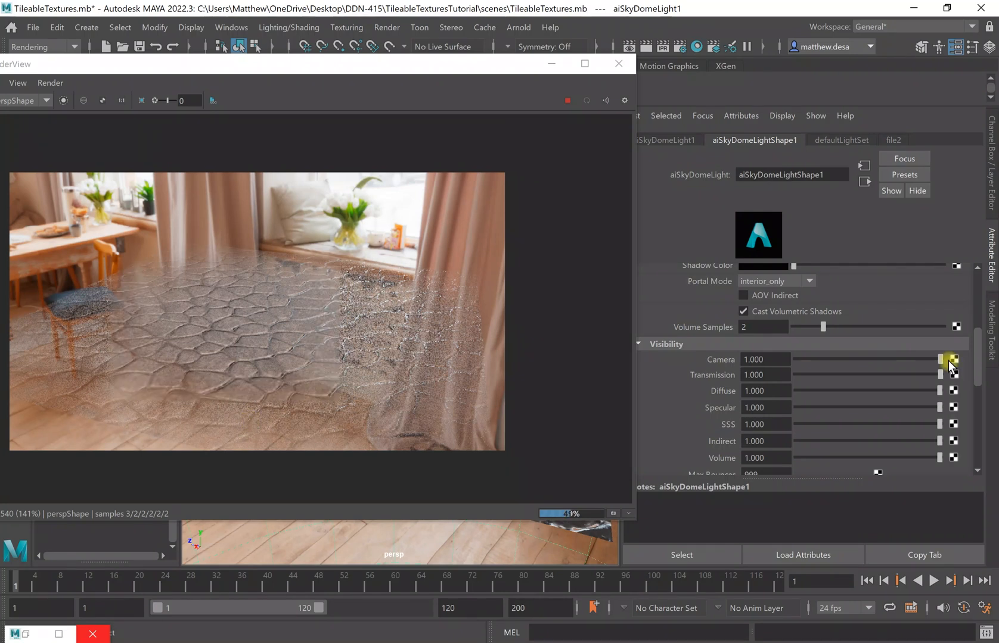
drag(941, 358, 761, 364)
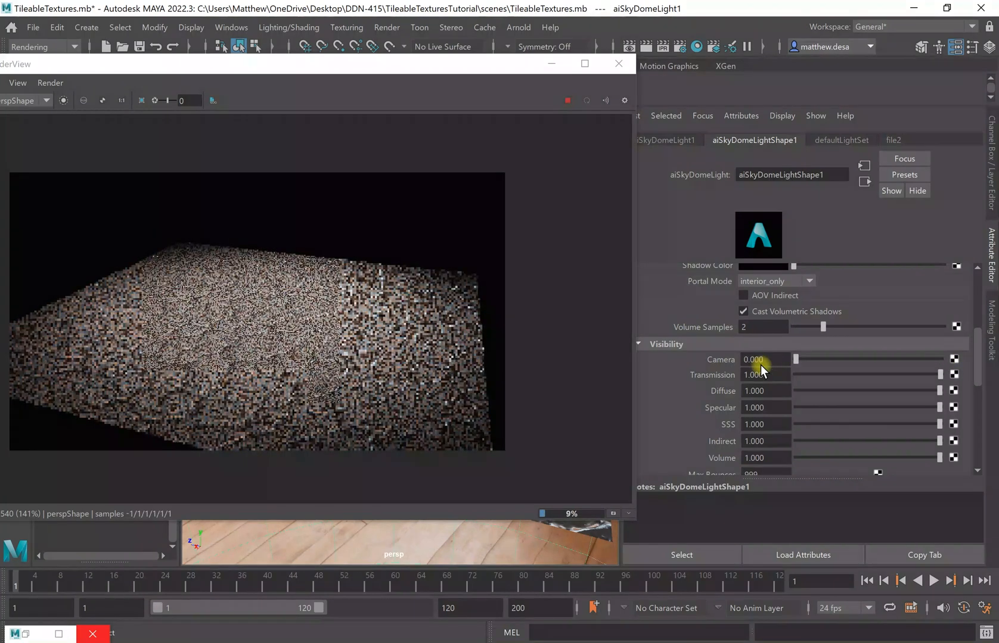
drag(415, 62, 915, 122)
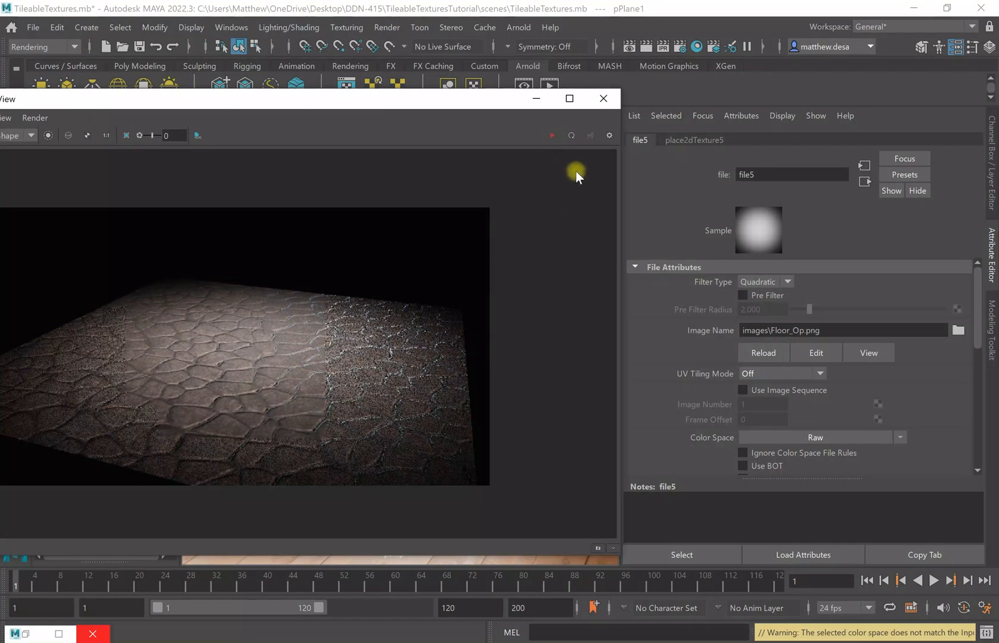
Uncheck Opaque in pPlaneShape1's Arnold attributes so the Floor opacity map applies.
click(536, 102)
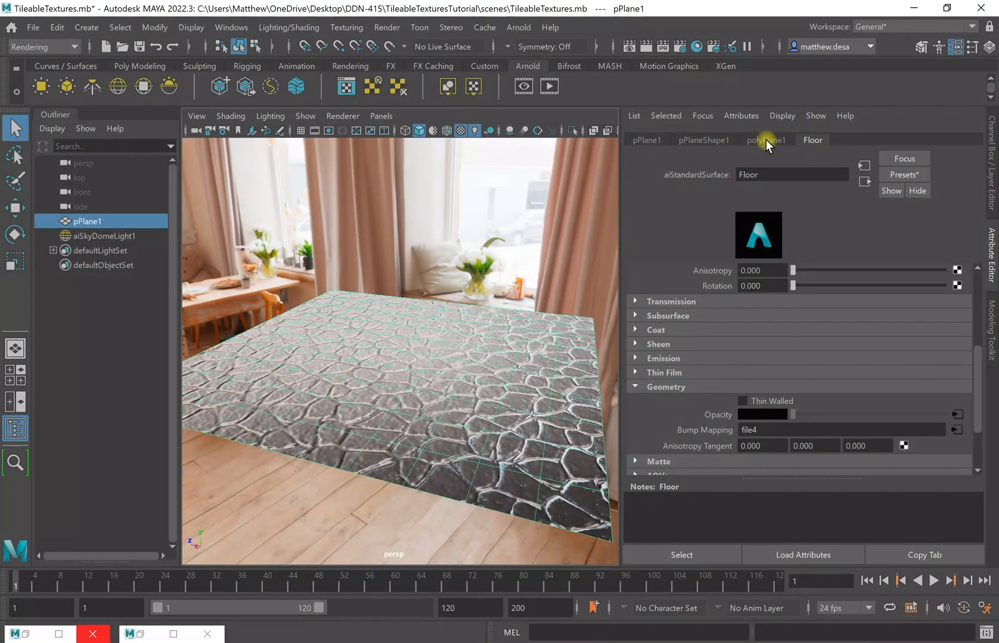
click(699, 141)
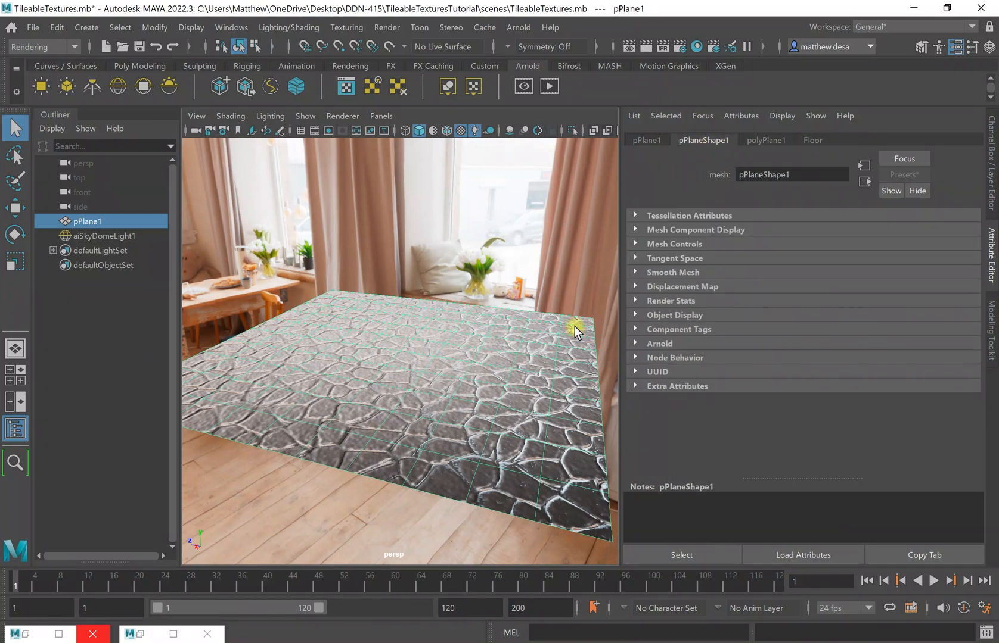
click(636, 340)
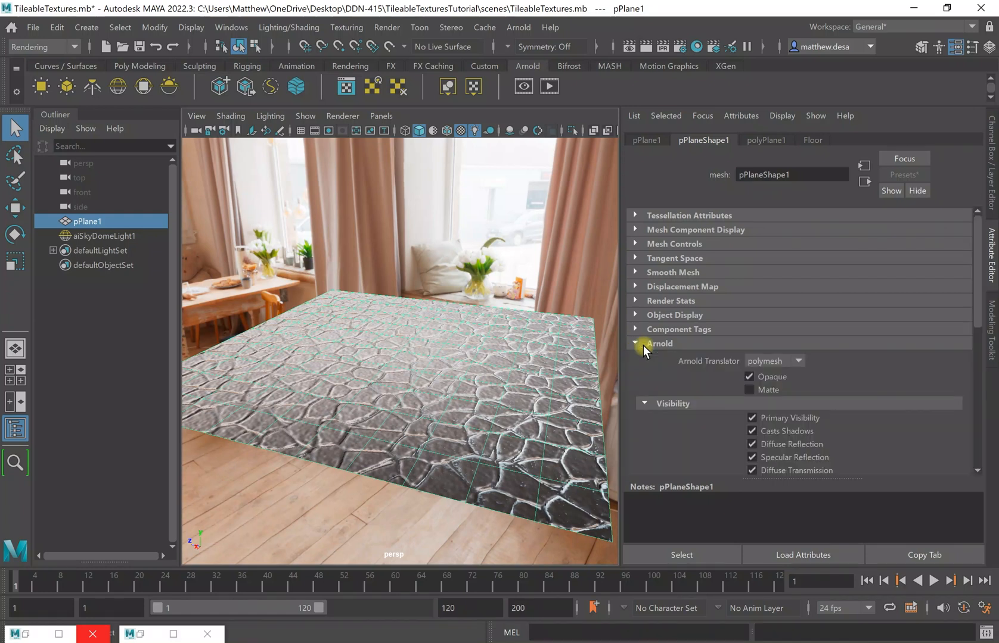
click(749, 377)
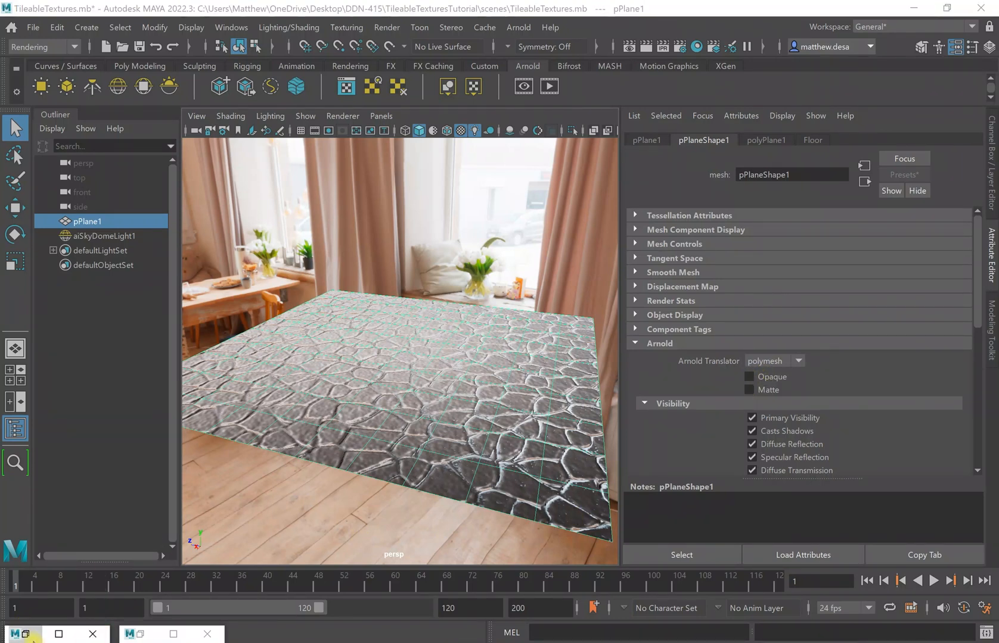
click(27, 634)
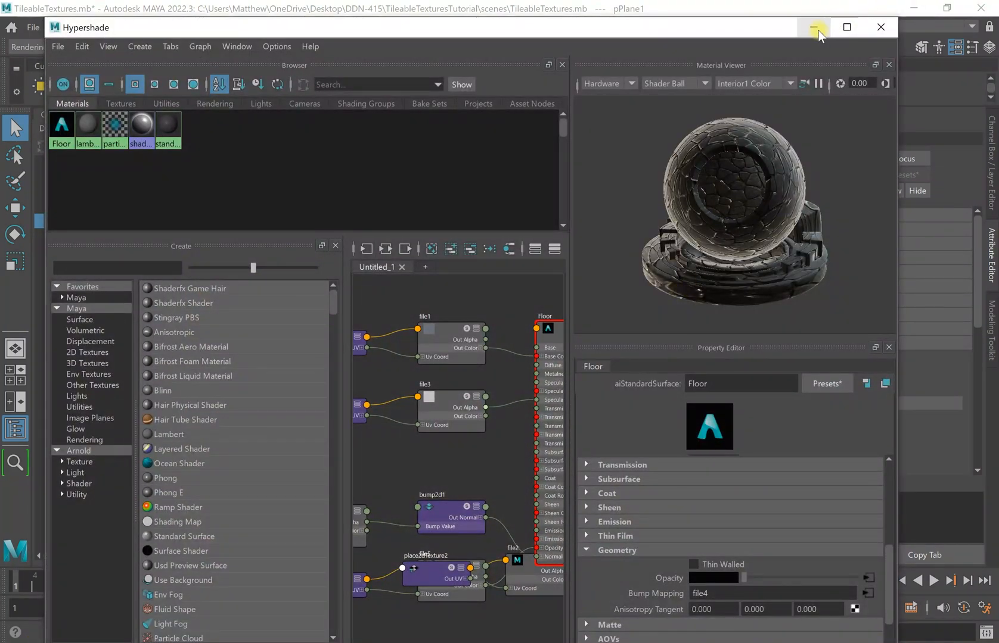
click(869, 25)
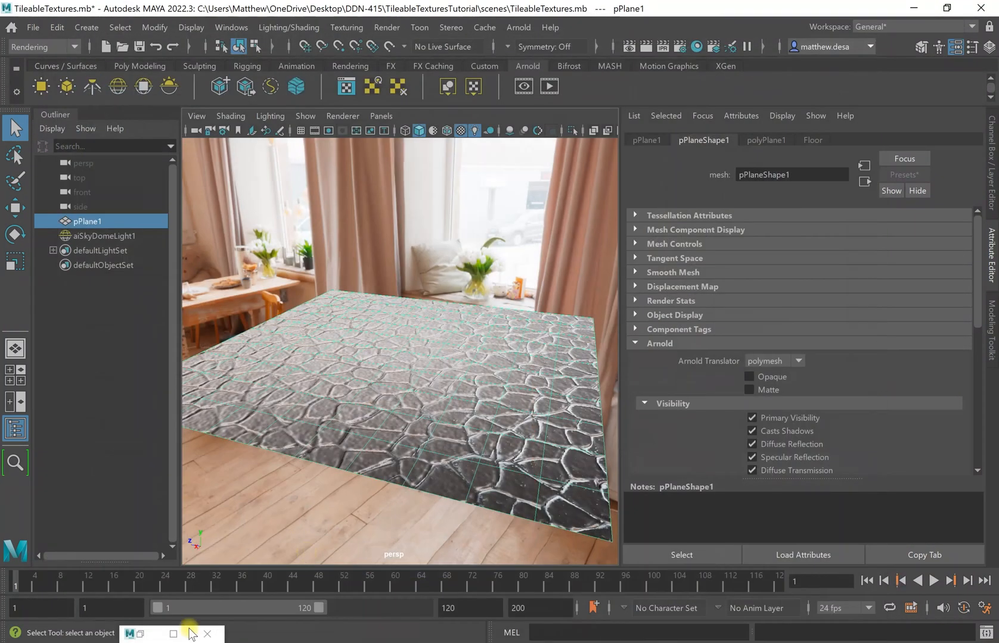
Re-render the non-opaque floor, then set file5's Alpha Offset to 0.451 with Invert kept on.
click(134, 633)
click(549, 140)
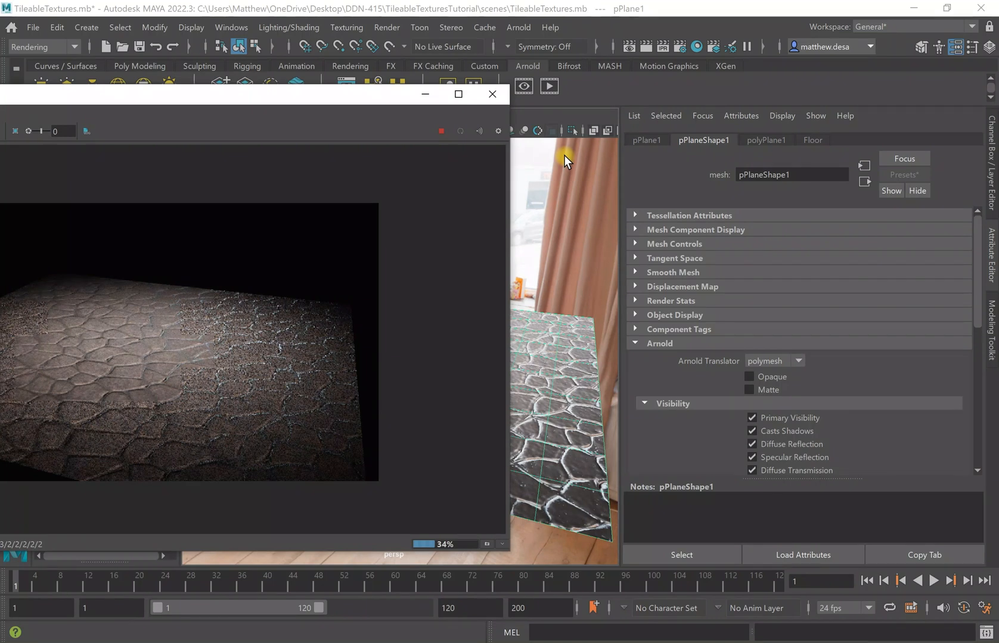
click(815, 140)
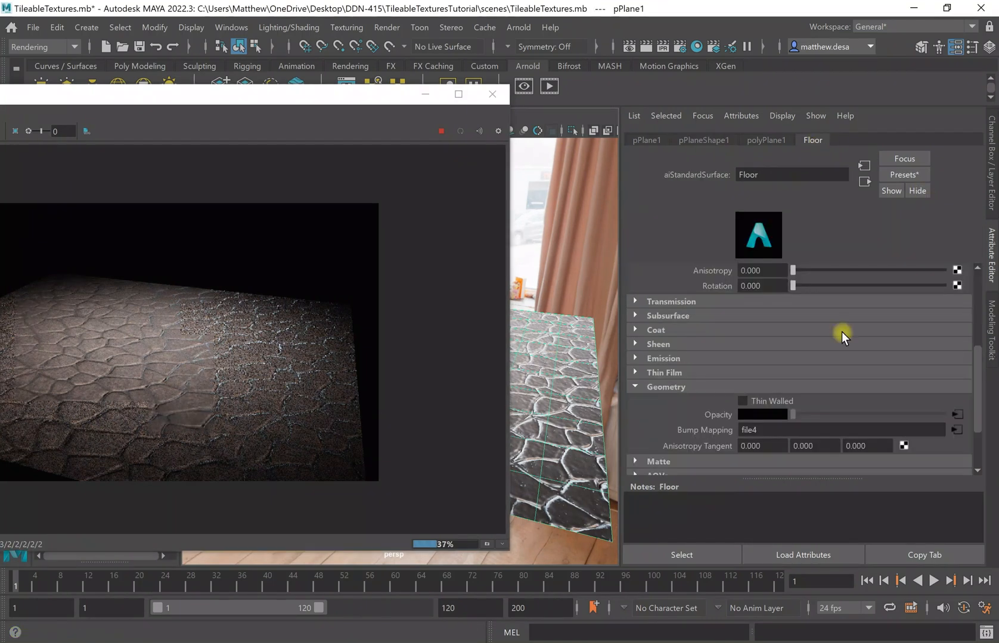
click(961, 415)
scroll(835, 403, down, 4)
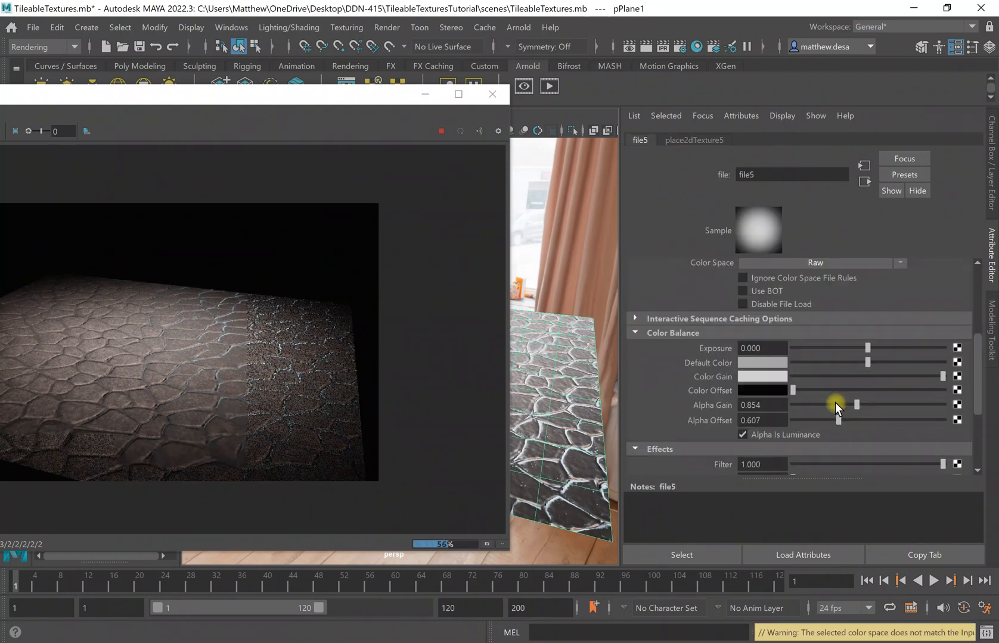
scroll(835, 403, down, 1)
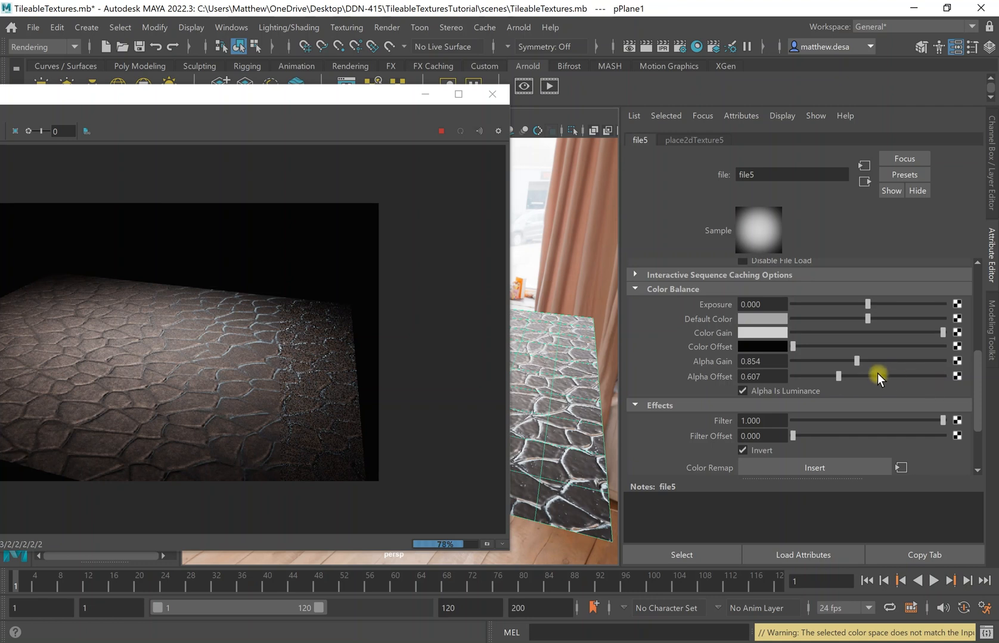
drag(838, 375, 827, 397)
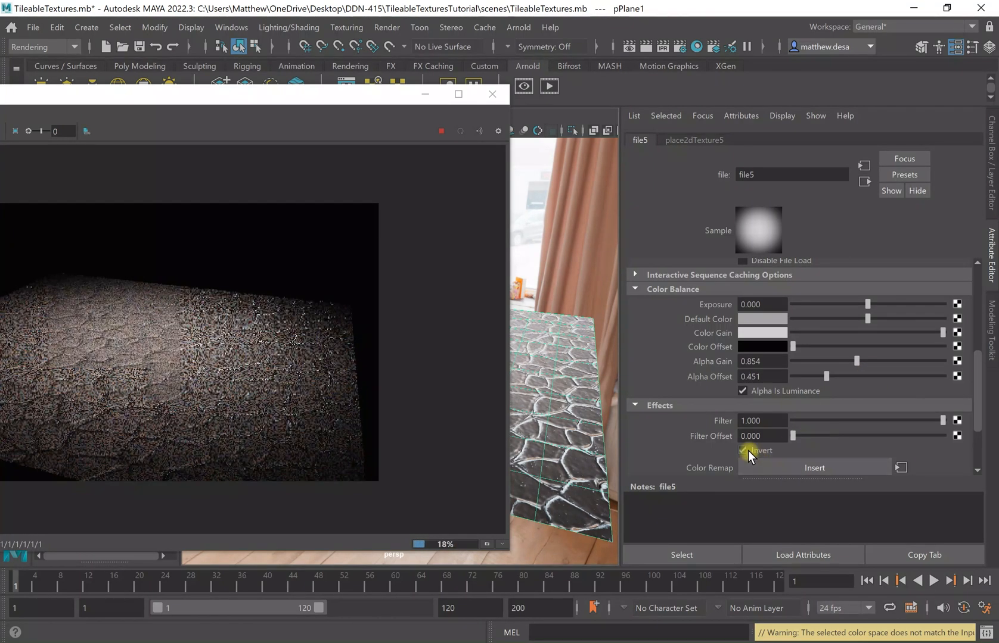
click(742, 450)
click(747, 450)
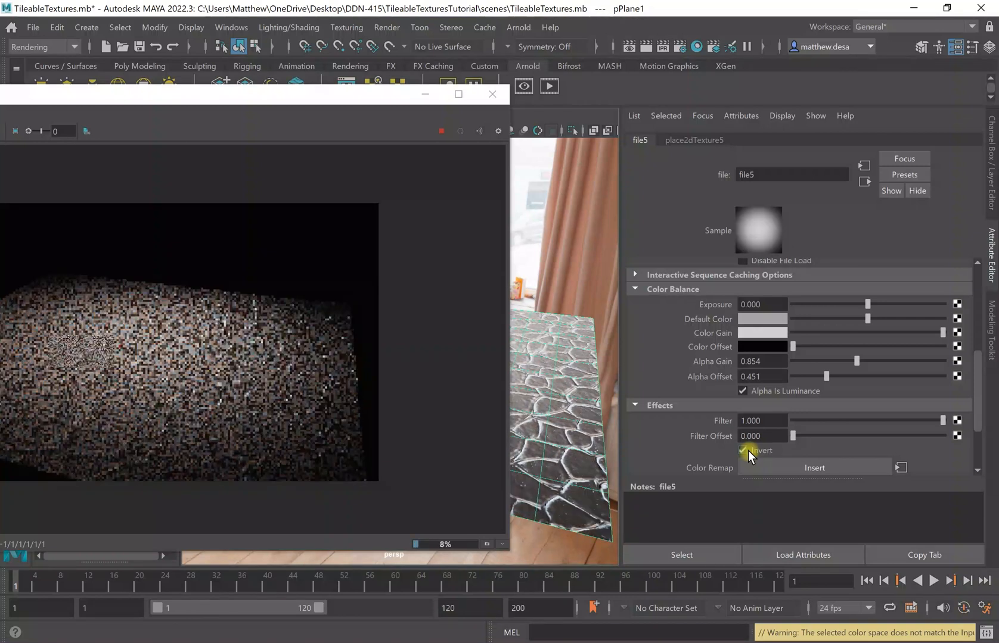
Undo the last stroke and dab a soft black spot at the canvas centre with a 600 brush.
click(425, 93)
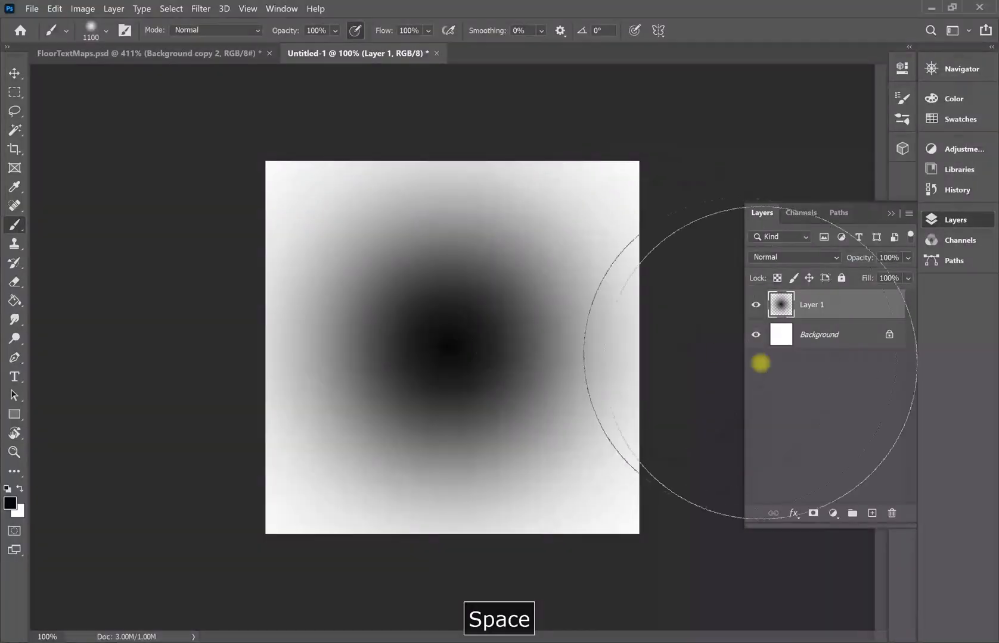
key(ctrl+z)
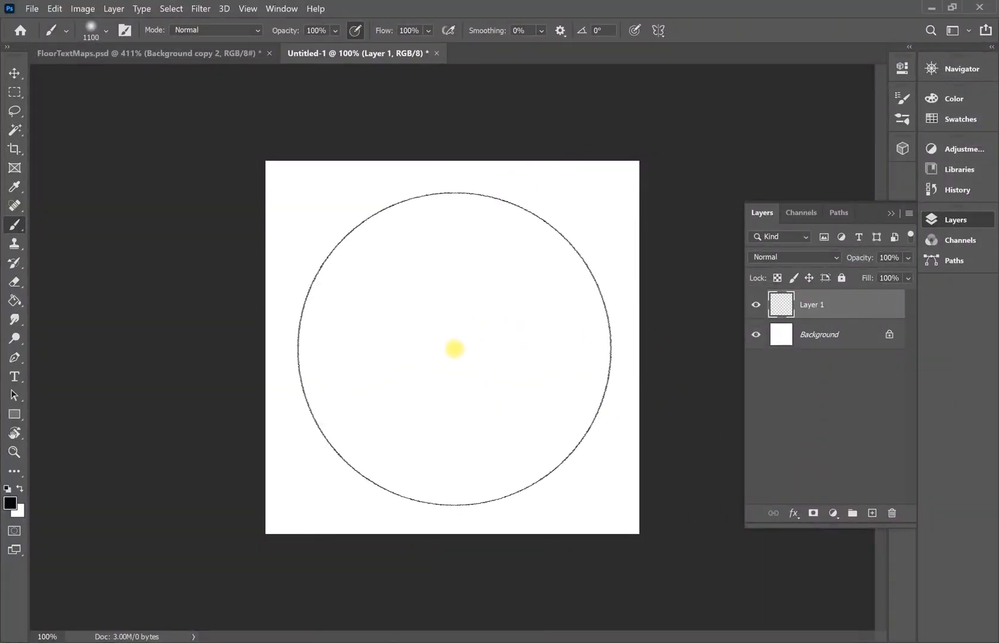
key(bracketleft)
key(bracketleft)
key(bracketleft)
key(bracketleft)
key(bracketleft)
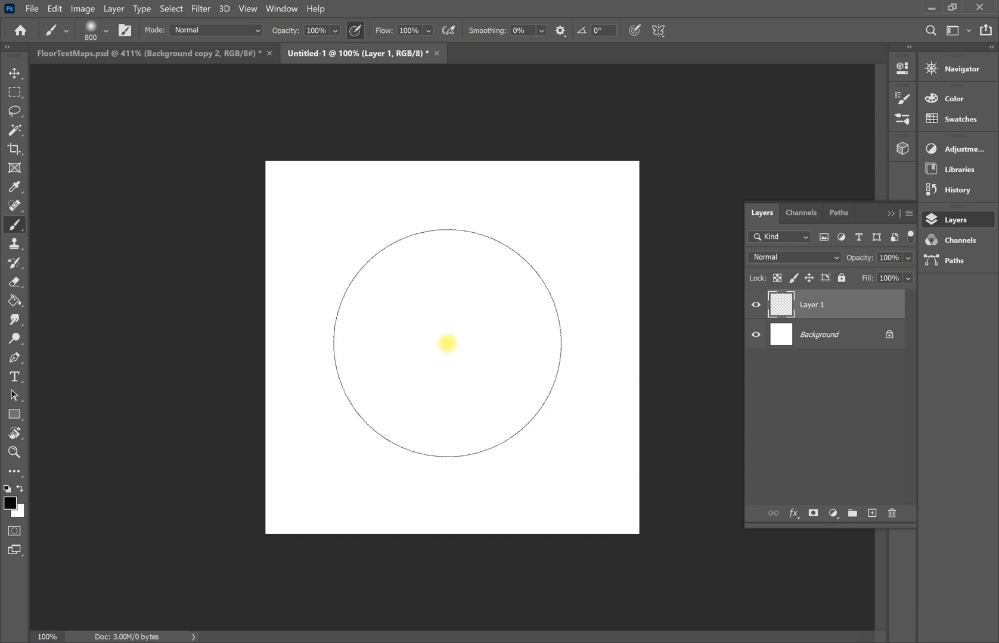
click(447, 343)
click(447, 343)
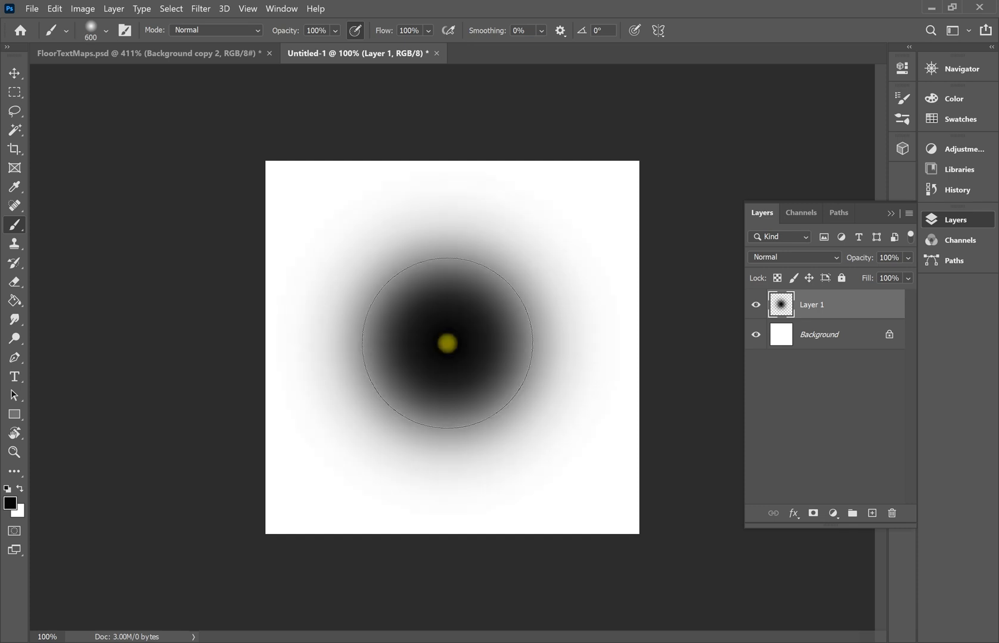
click(447, 343)
Try saving as PNG over Floor_Op.png, then dismiss the file-in-use error.
click(33, 10)
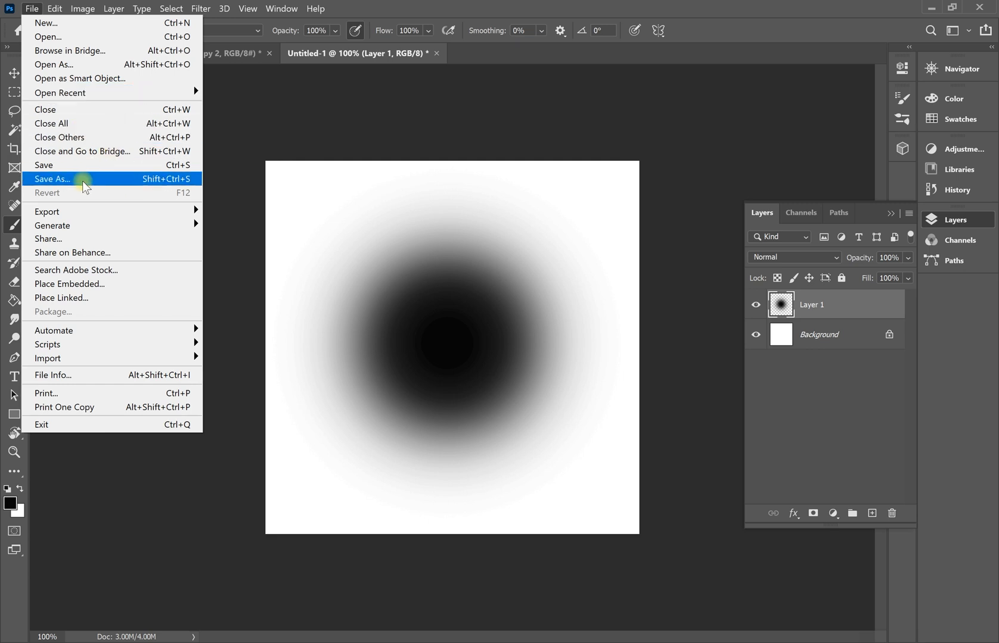
click(81, 179)
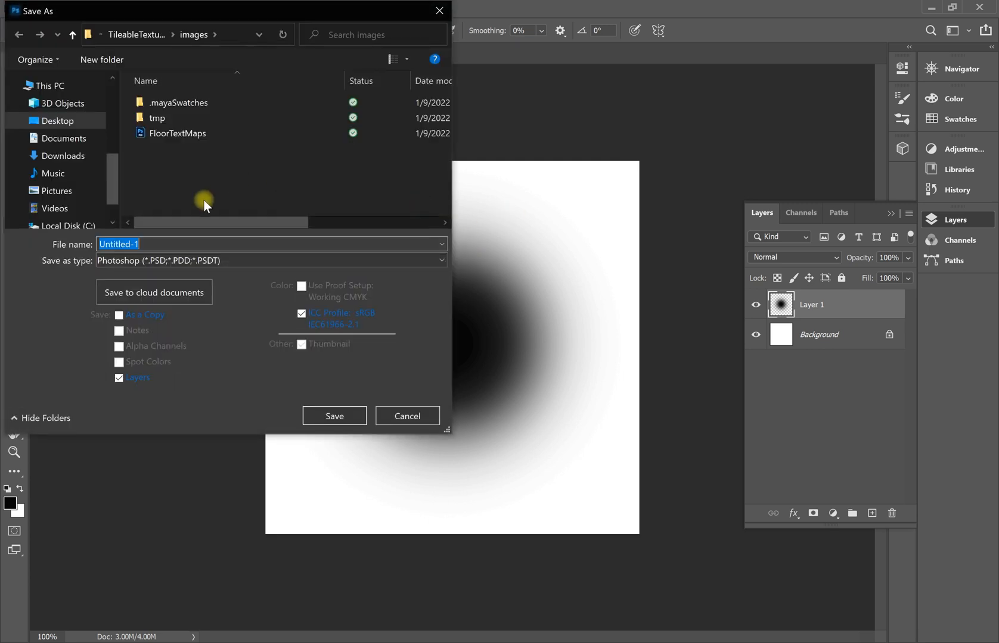
click(223, 262)
click(186, 473)
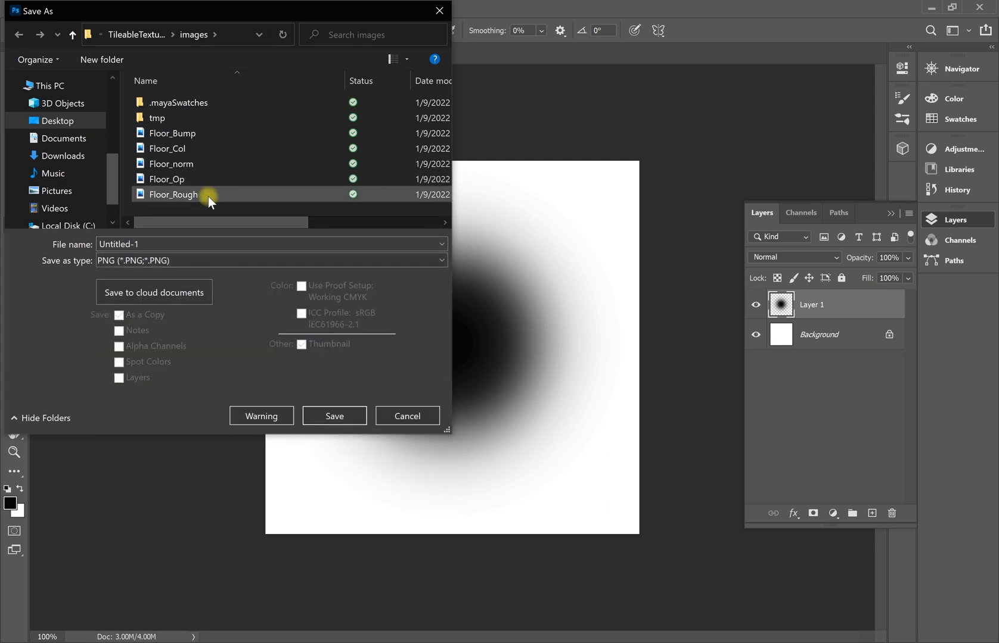
click(195, 178)
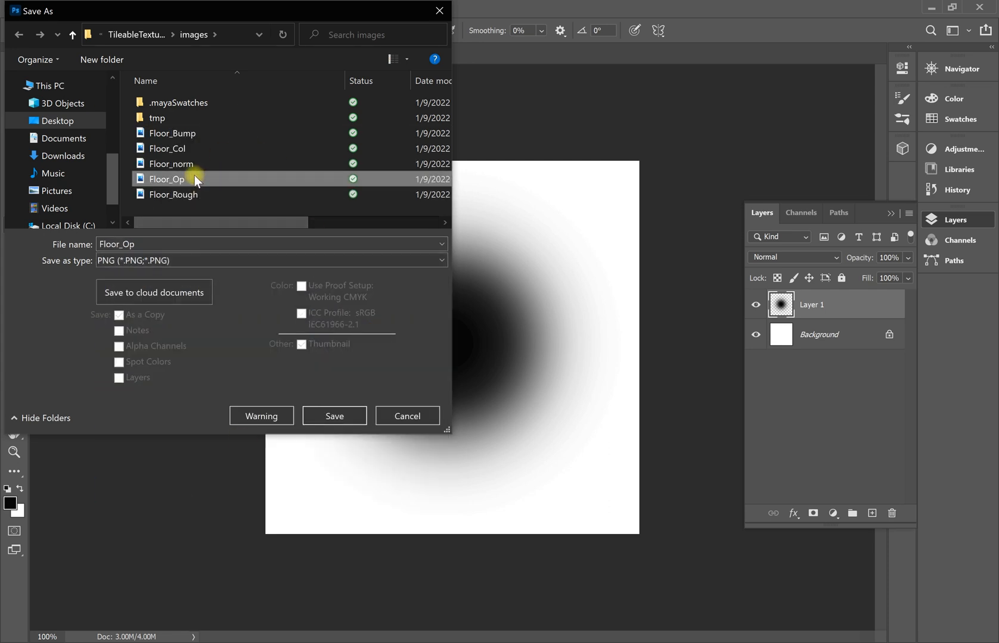
click(333, 421)
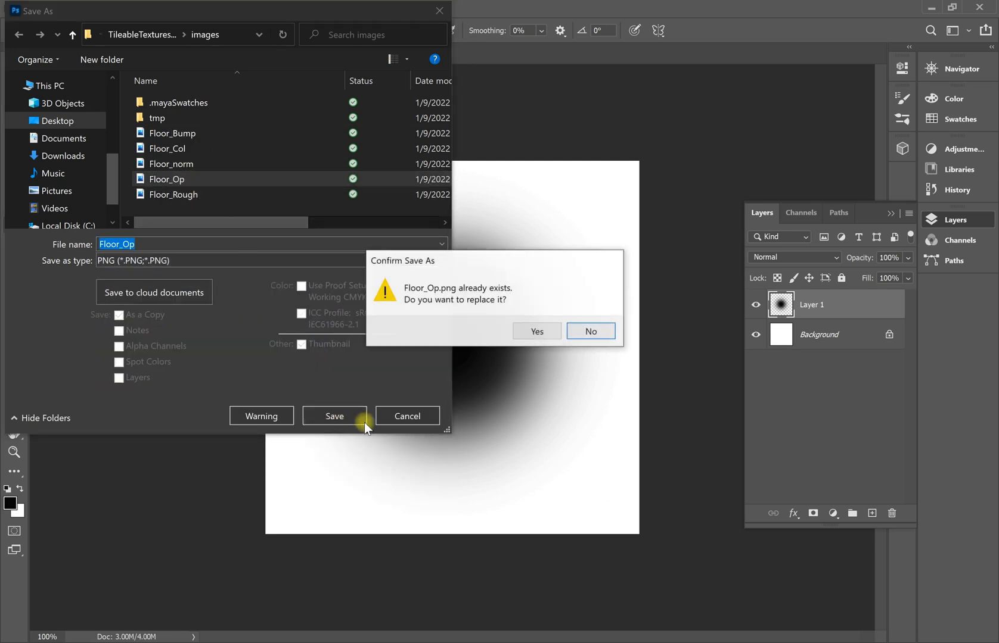
click(547, 335)
click(582, 192)
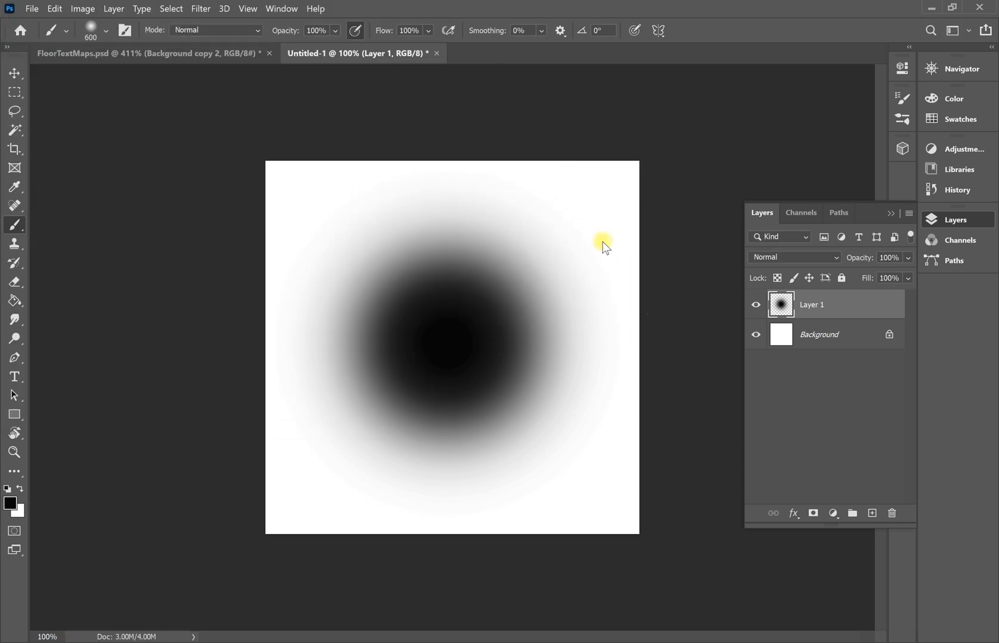
click(567, 276)
Save the image again as a PNG in the images folder under an edited Floor_Op name.
click(31, 9)
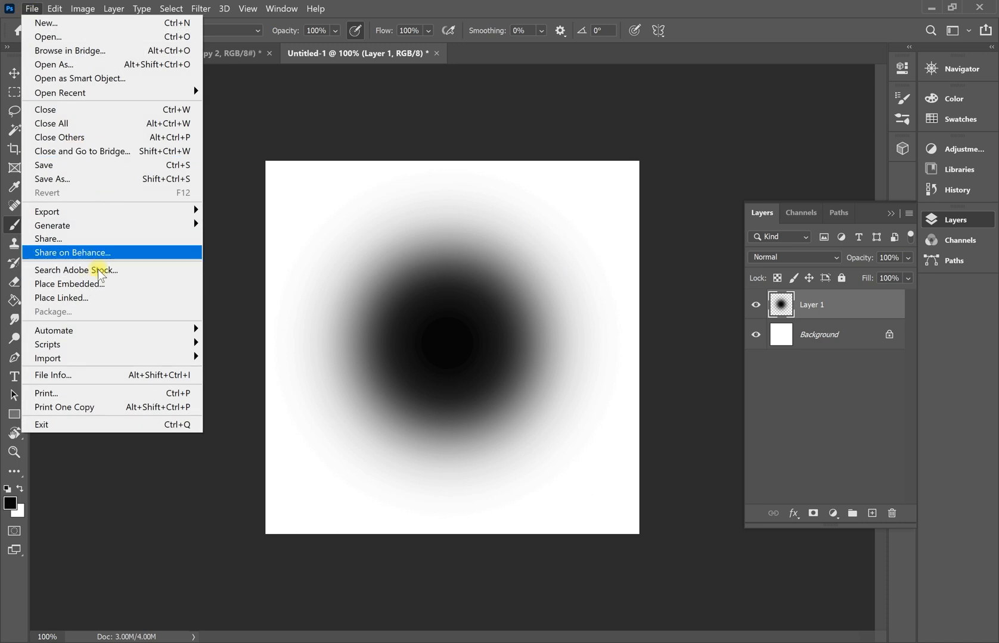
click(98, 182)
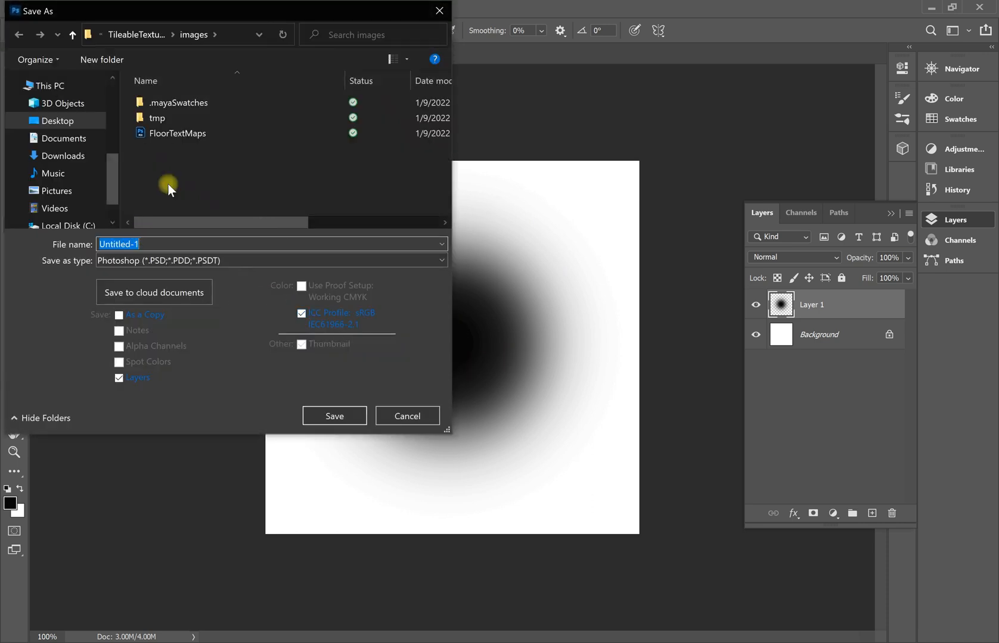
click(182, 261)
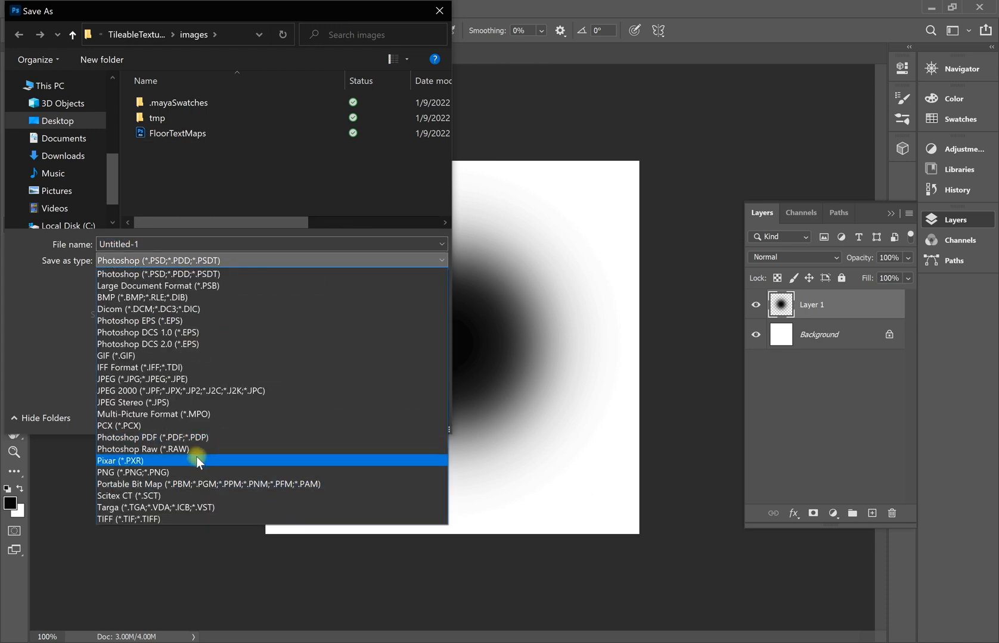
click(186, 473)
click(178, 191)
click(179, 165)
click(172, 180)
click(179, 259)
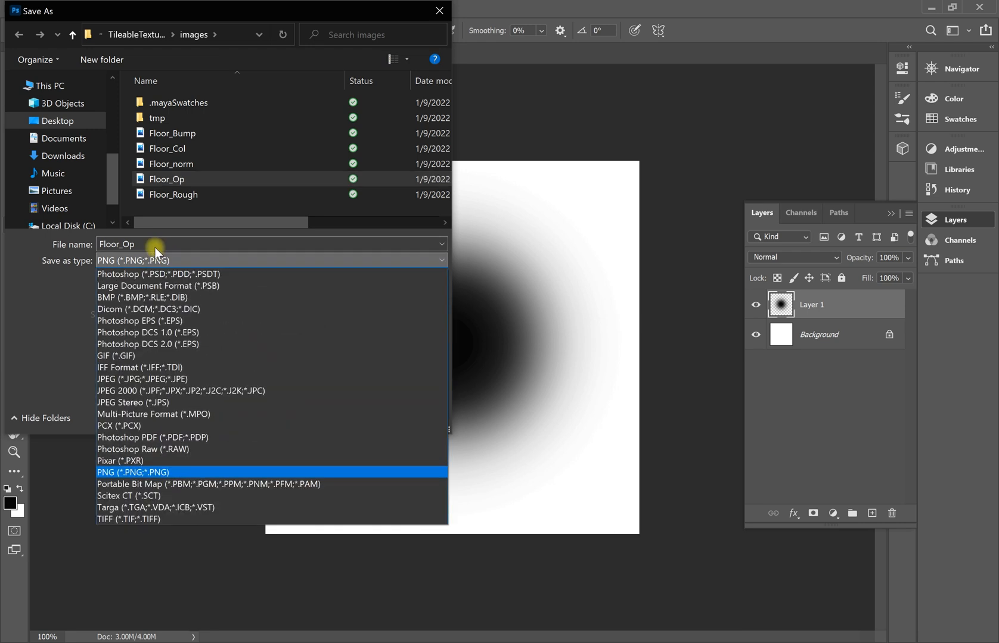
click(154, 246)
click(155, 246)
click(154, 245)
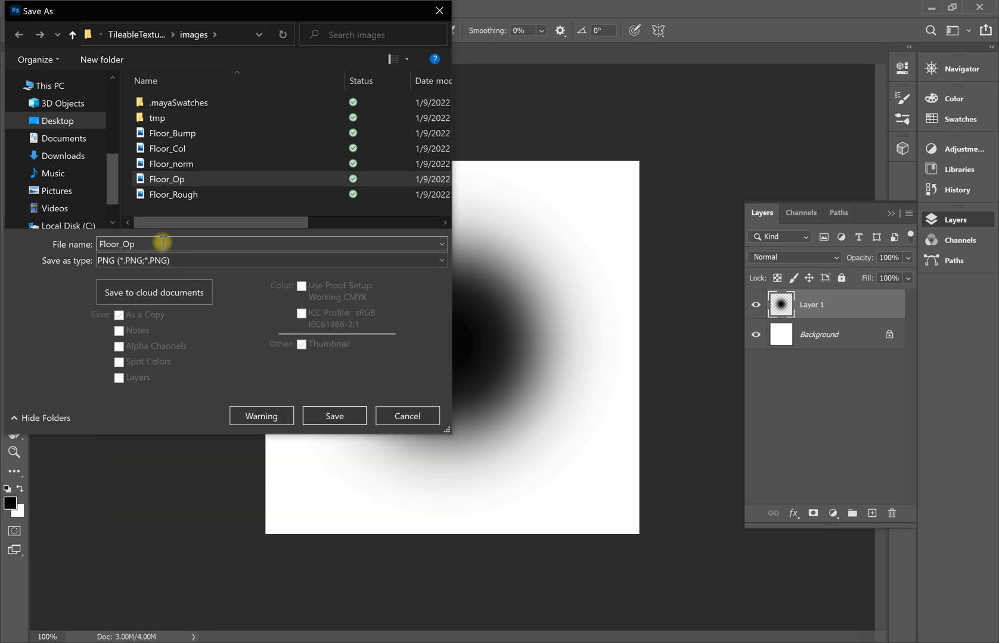
key(Return)
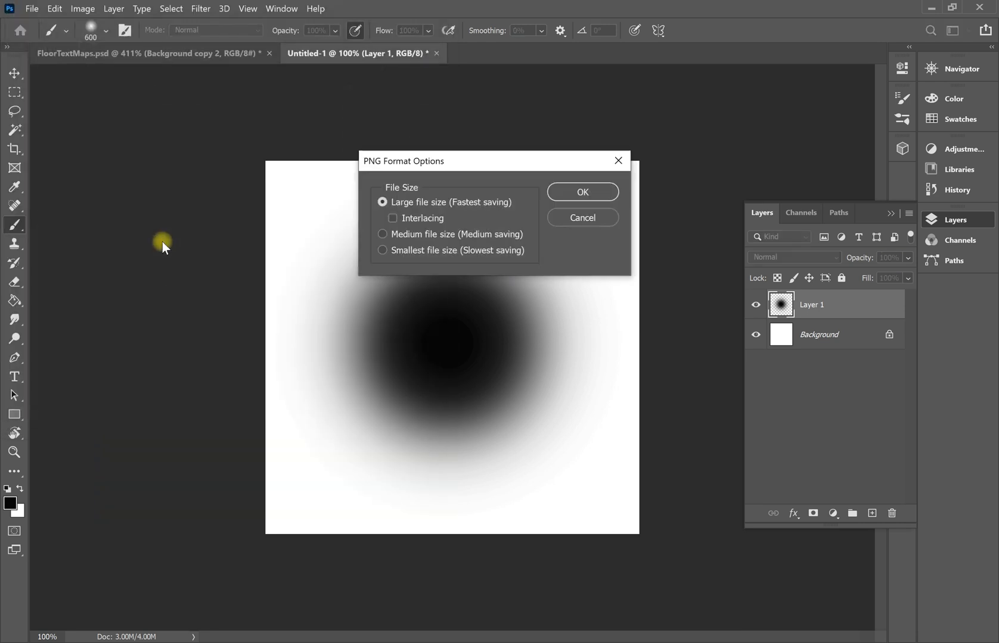
click(576, 193)
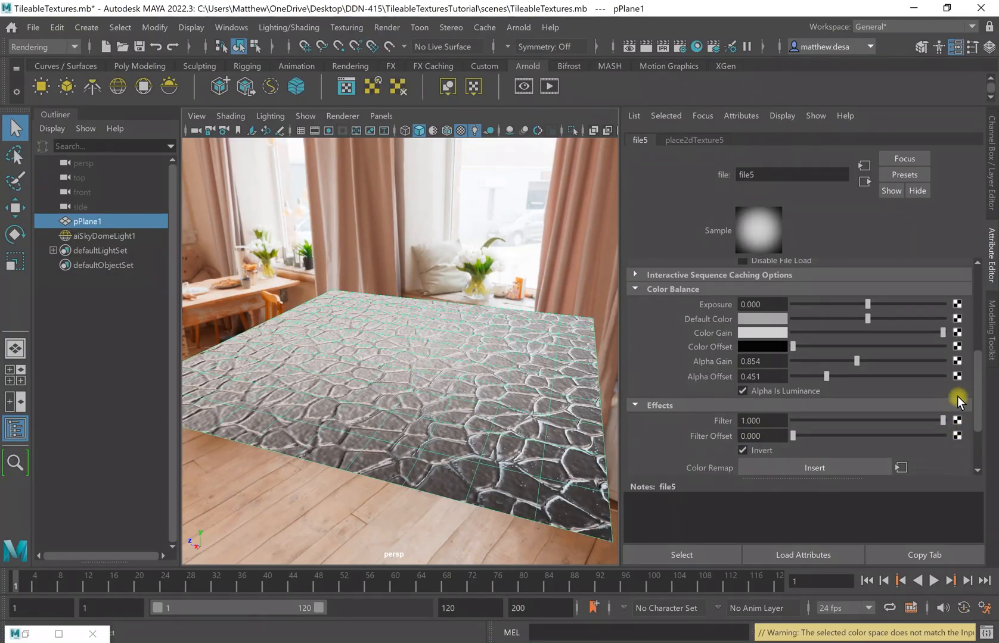
Load Floor_Op2.png as file5's image and restart the Arnold interactive render.
scroll(937, 364, up, 5)
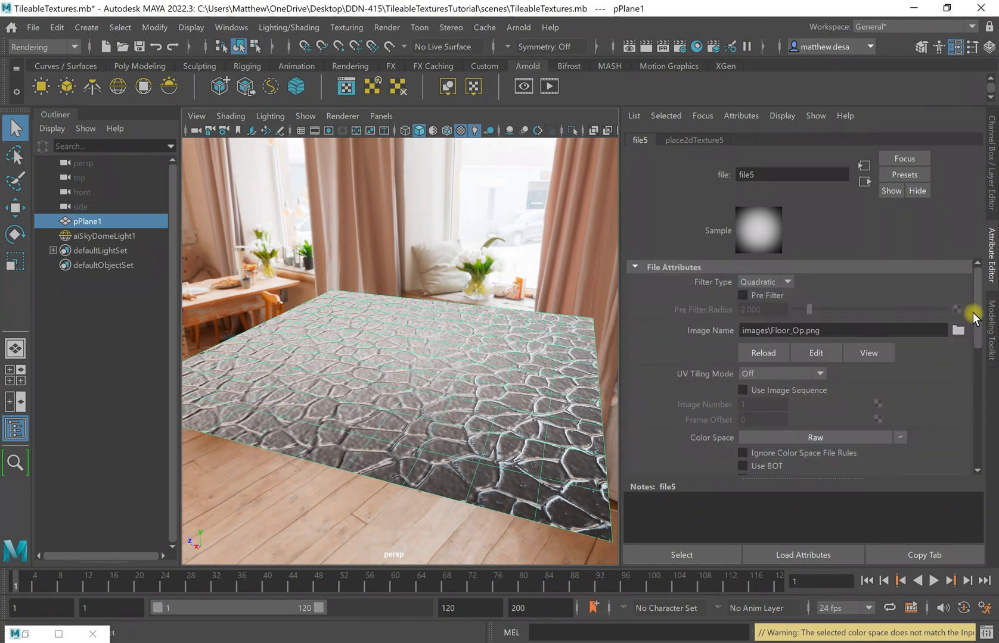
click(957, 332)
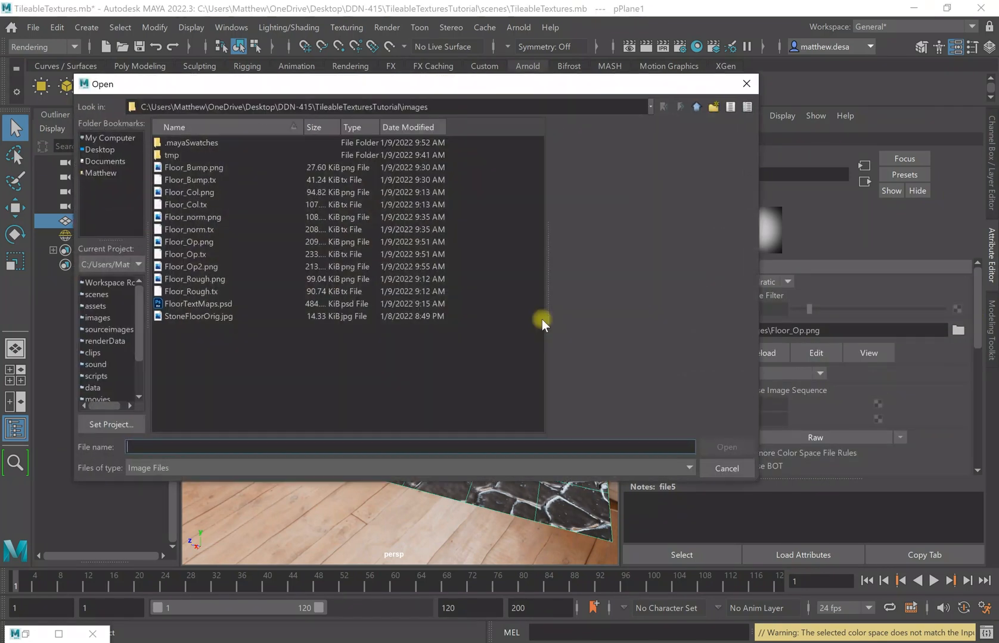
click(182, 267)
click(726, 446)
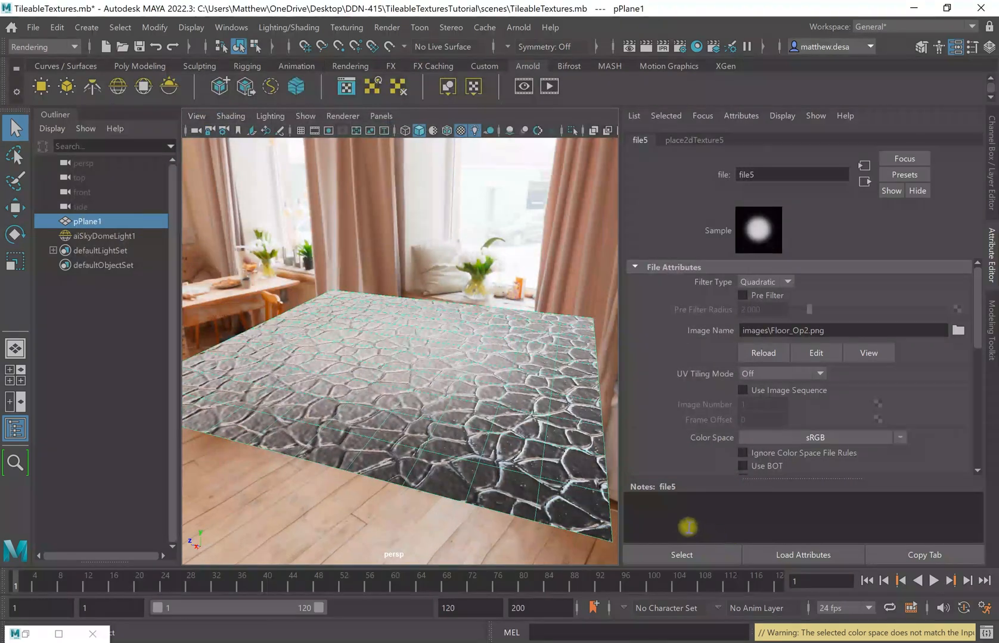
scroll(806, 406, down, 5)
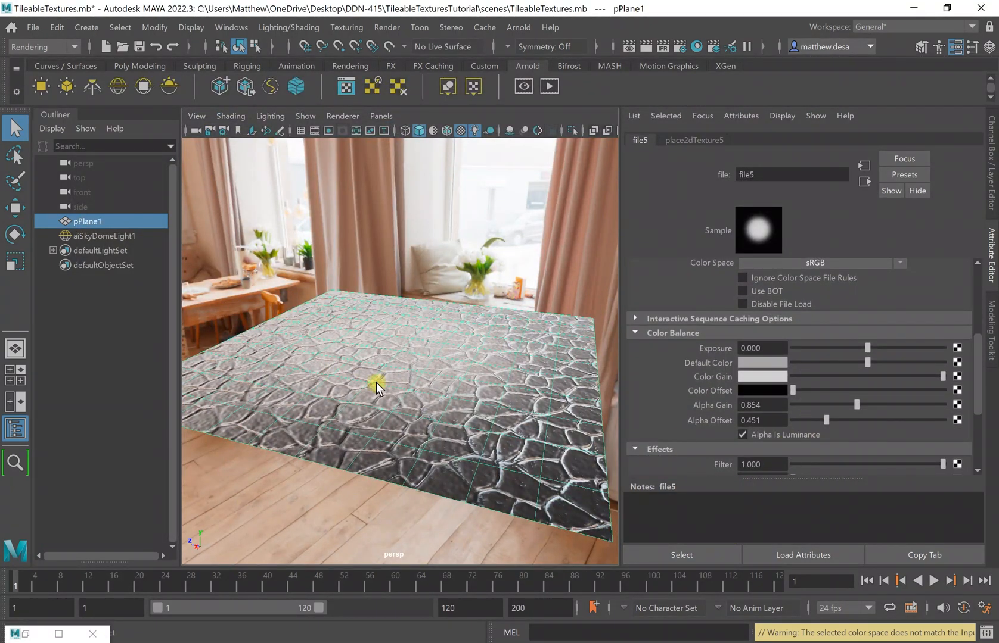
click(26, 635)
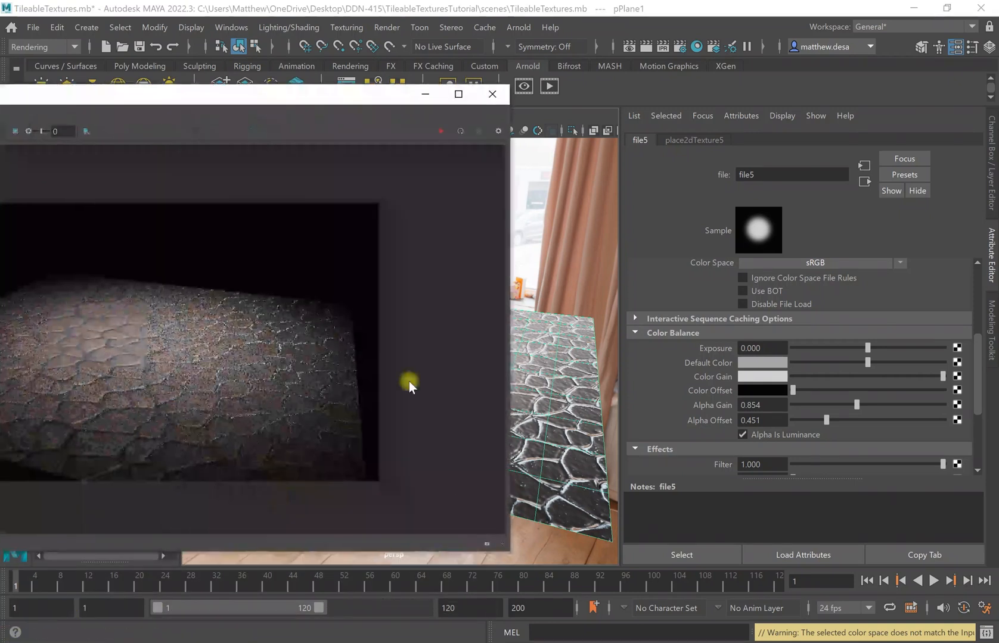
click(438, 131)
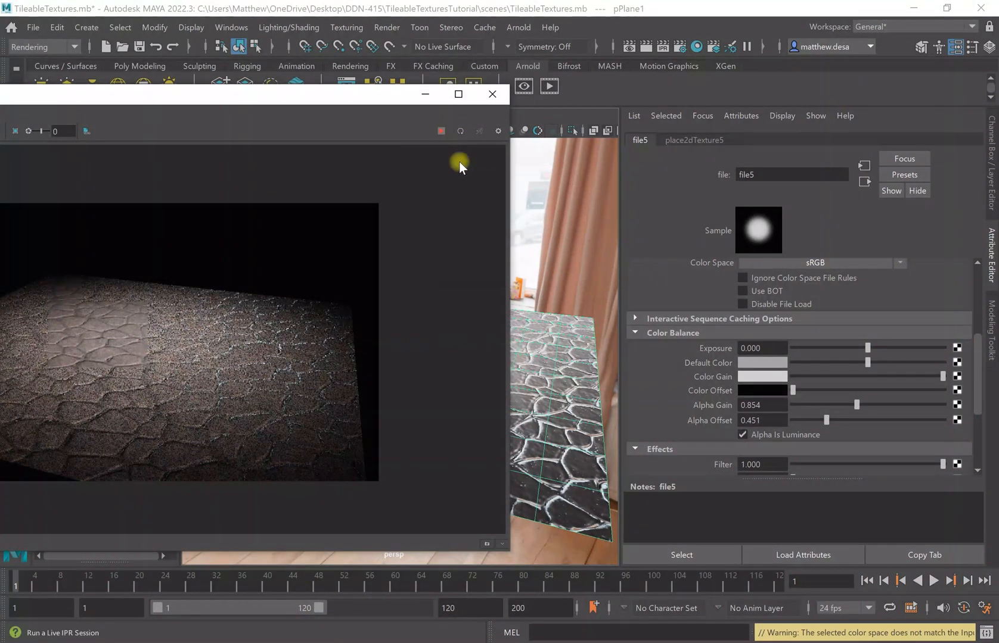